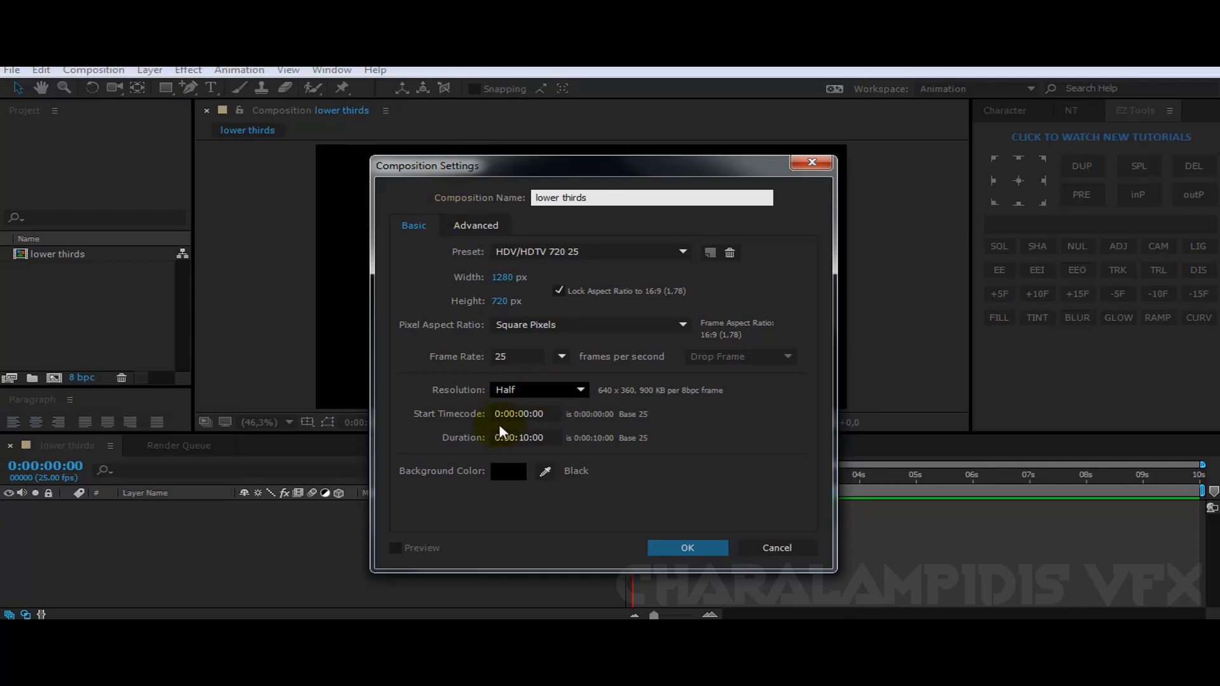
- Create a composition named "lower thirds" at 1280 x 720 px, 25 fps, with a duration of 0:00:10:00
{"action": "left_click", "coordinate": [504, 279]}
{"action": "left_click", "coordinate": [502, 302]}
{"action": "left_click", "coordinate": [528, 437]}
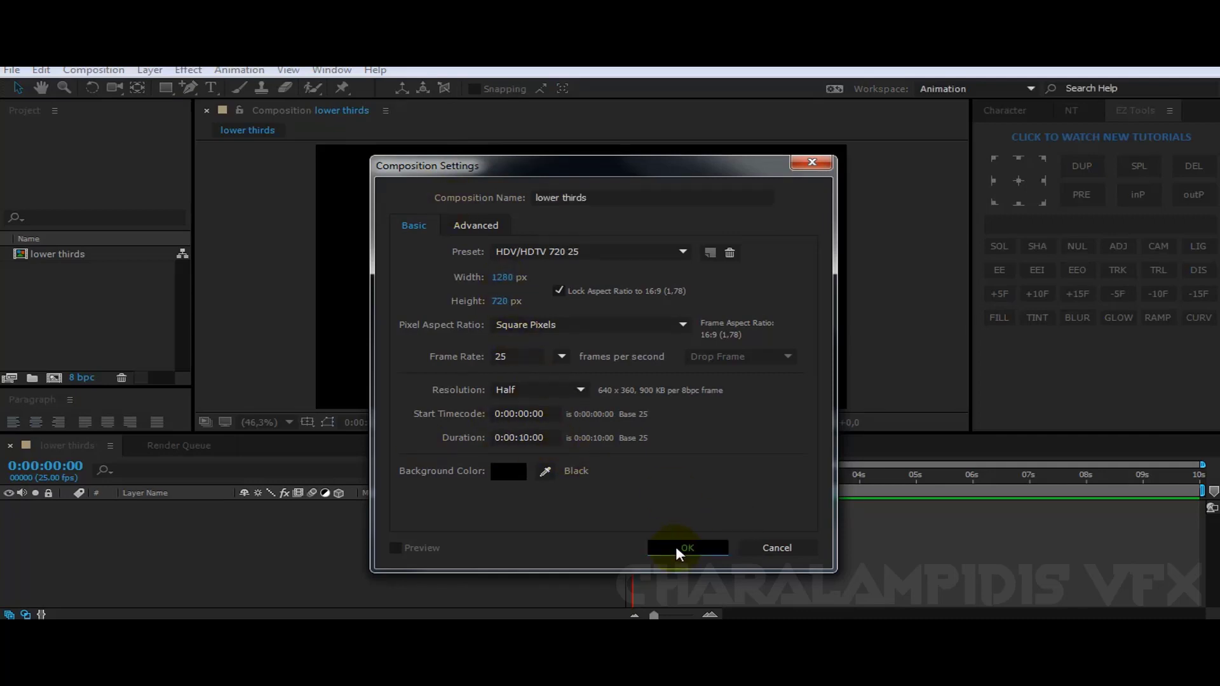
{"action": "left_click", "coordinate": [676, 546]}
- Draw a small, wide white rectangle in the composition's upper left at about -460, -128 and centre its anchor point
{"action": "left_click", "coordinate": [165, 88]}
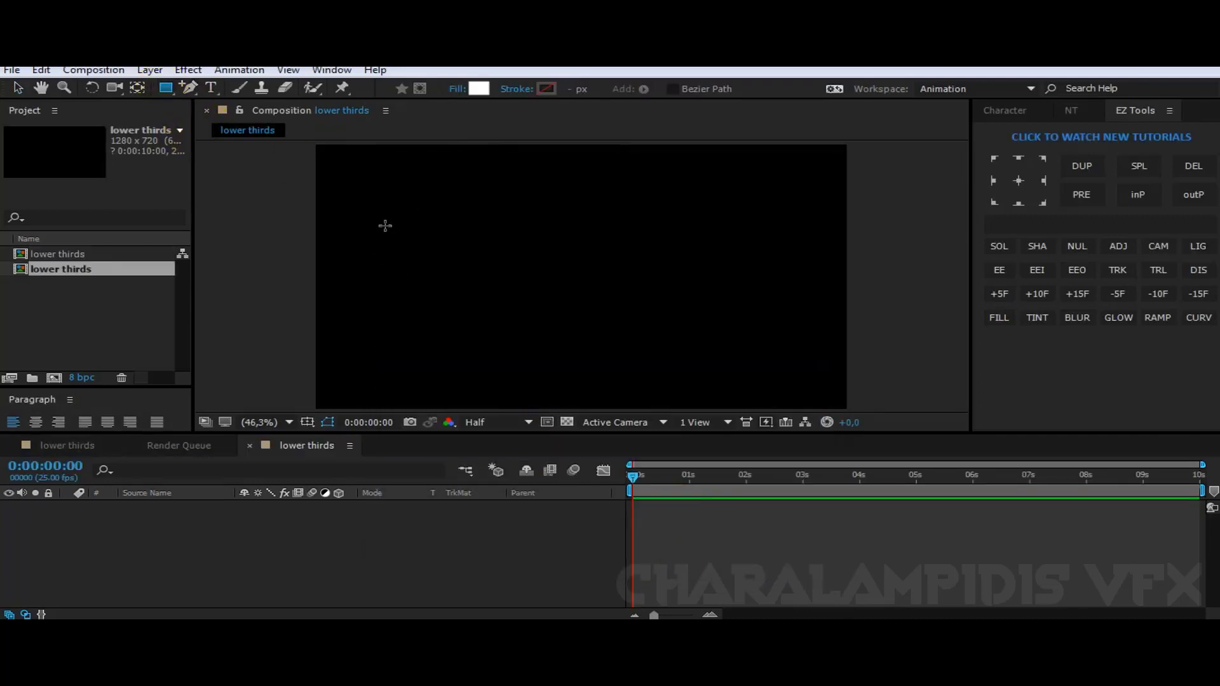
{"action": "left_click_drag", "start_coordinate": [348, 220], "coordinate": [434, 239]}
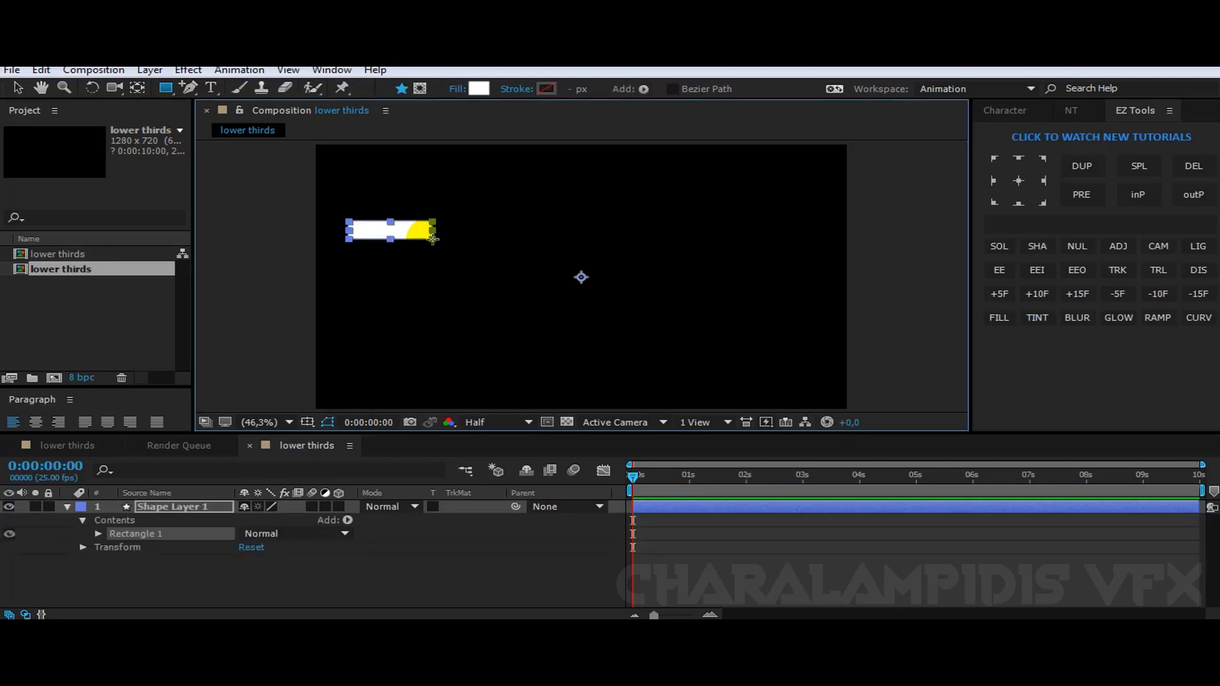
{"action": "left_click", "coordinate": [1019, 181]}
- Rename the new shape layer "red 1" and set its label colour to Red
{"action": "left_click", "coordinate": [178, 509]}
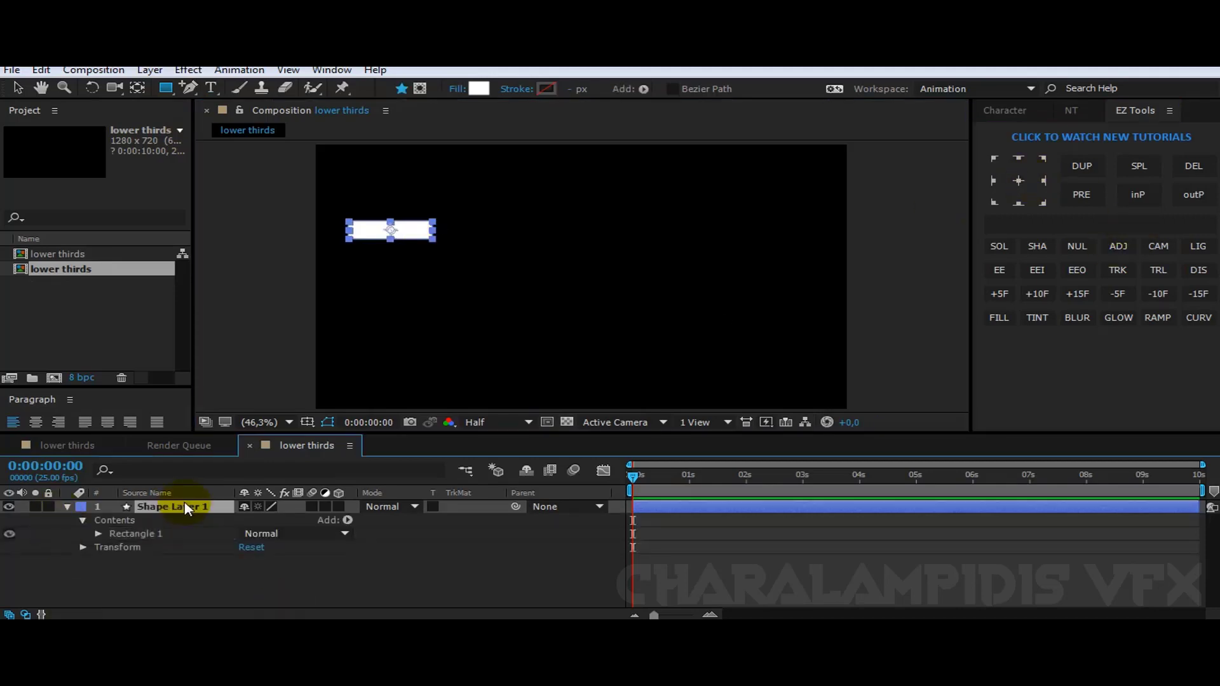
{"action": "key", "text": "Return"}
{"action": "type", "text": "red 1"}
{"action": "key", "text": "Return"}
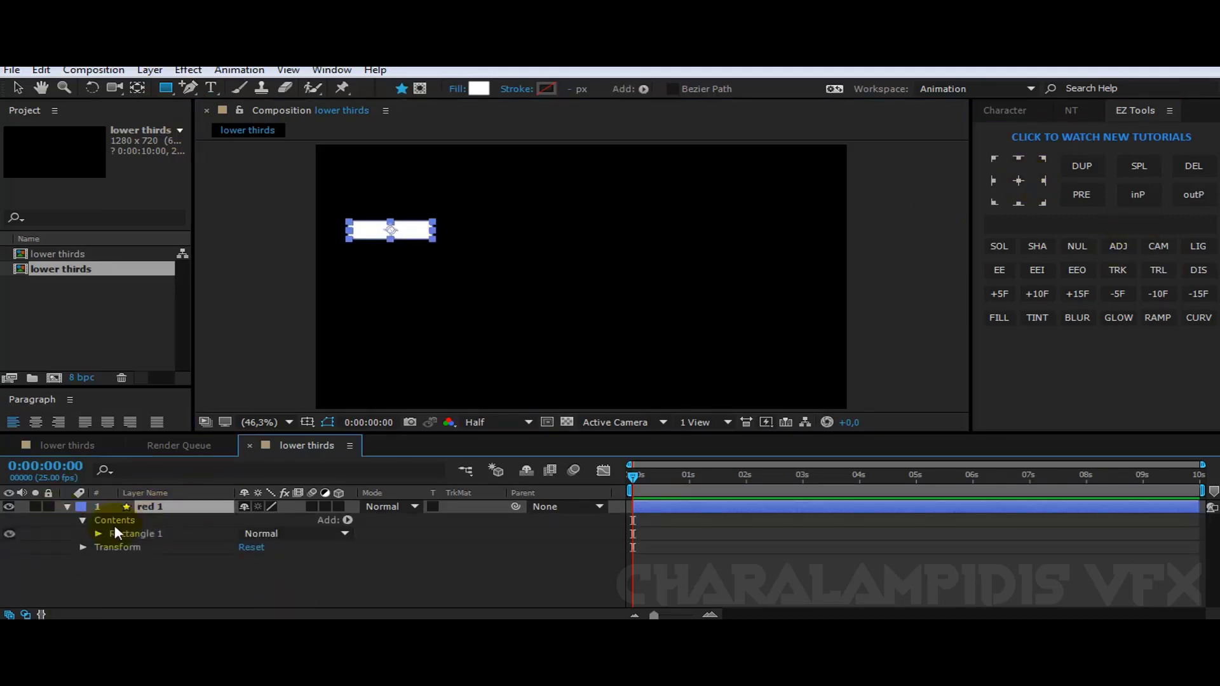
{"action": "left_click", "coordinate": [81, 507]}
{"action": "left_click", "coordinate": [136, 242]}
- Set the skew of the red 1 layer's rectangle to -30 and collapse the layer's properties
{"action": "left_click", "coordinate": [92, 532]}
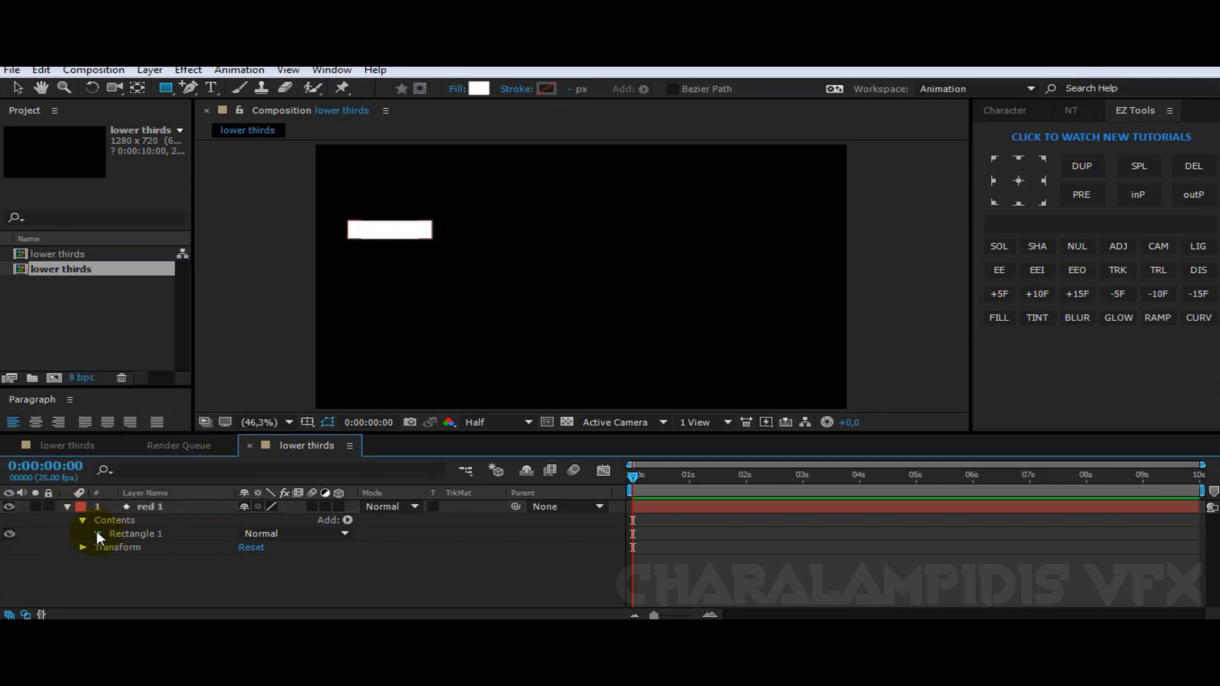
{"action": "left_click", "coordinate": [97, 532]}
{"action": "left_click", "coordinate": [114, 587]}
{"action": "scroll", "coordinate": [177, 567], "scroll_direction": "down", "scroll_amount": 2}
{"action": "left_click", "coordinate": [245, 561]}
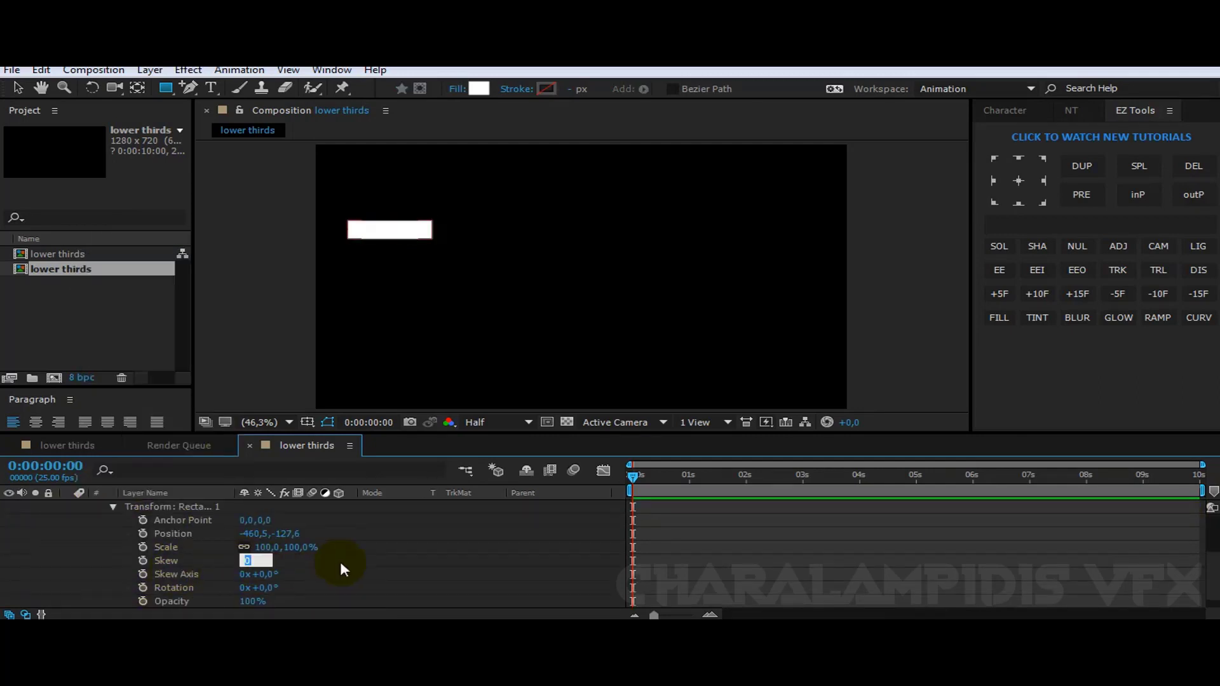
{"action": "type", "text": "-30"}
{"action": "key", "text": "Return"}
{"action": "left_click", "coordinate": [411, 564]}
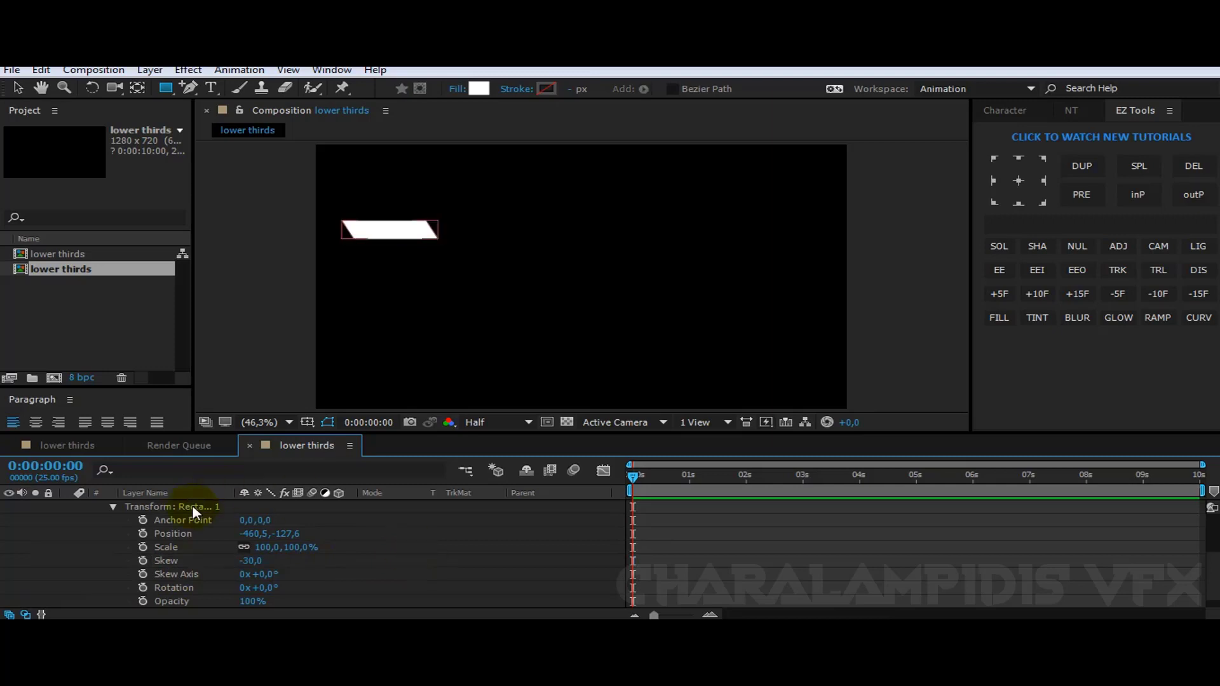
{"action": "scroll", "coordinate": [101, 527], "scroll_direction": "up", "scroll_amount": 2}
{"action": "left_click", "coordinate": [67, 507]}
- Apply a glossy red preset from the Gradient Loader to the red 1 layer
{"action": "left_click", "coordinate": [164, 507]}
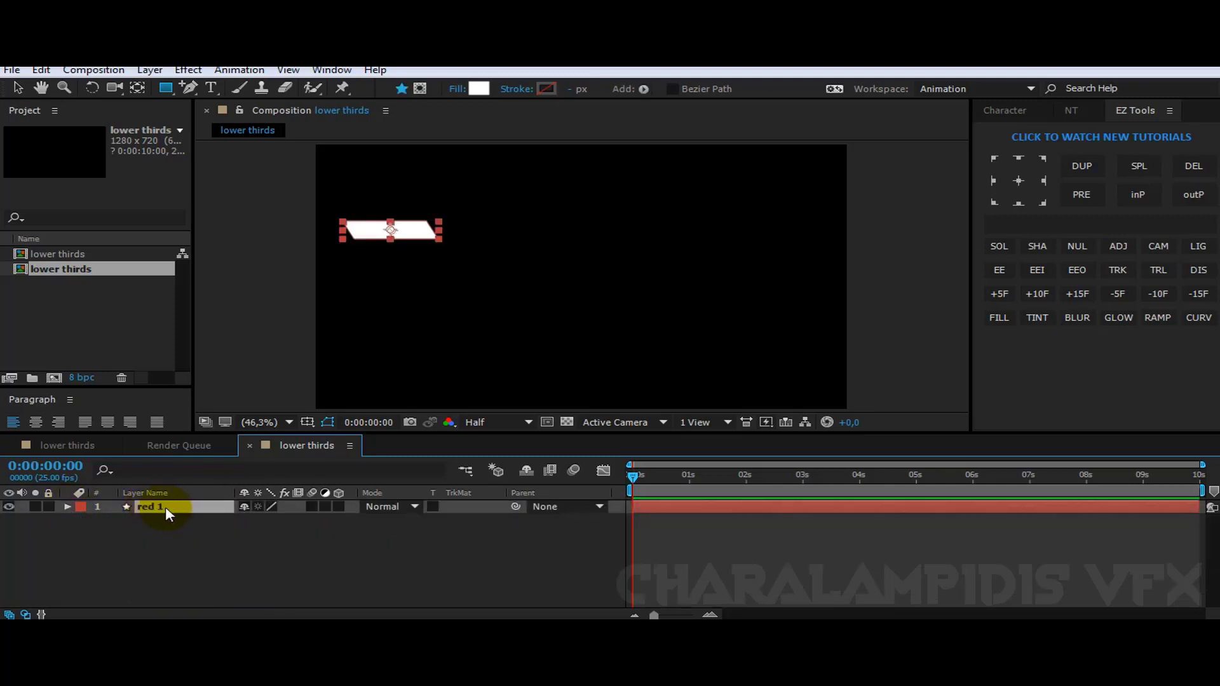
{"action": "left_click", "coordinate": [1070, 111]}
{"action": "left_click", "coordinate": [1083, 212]}
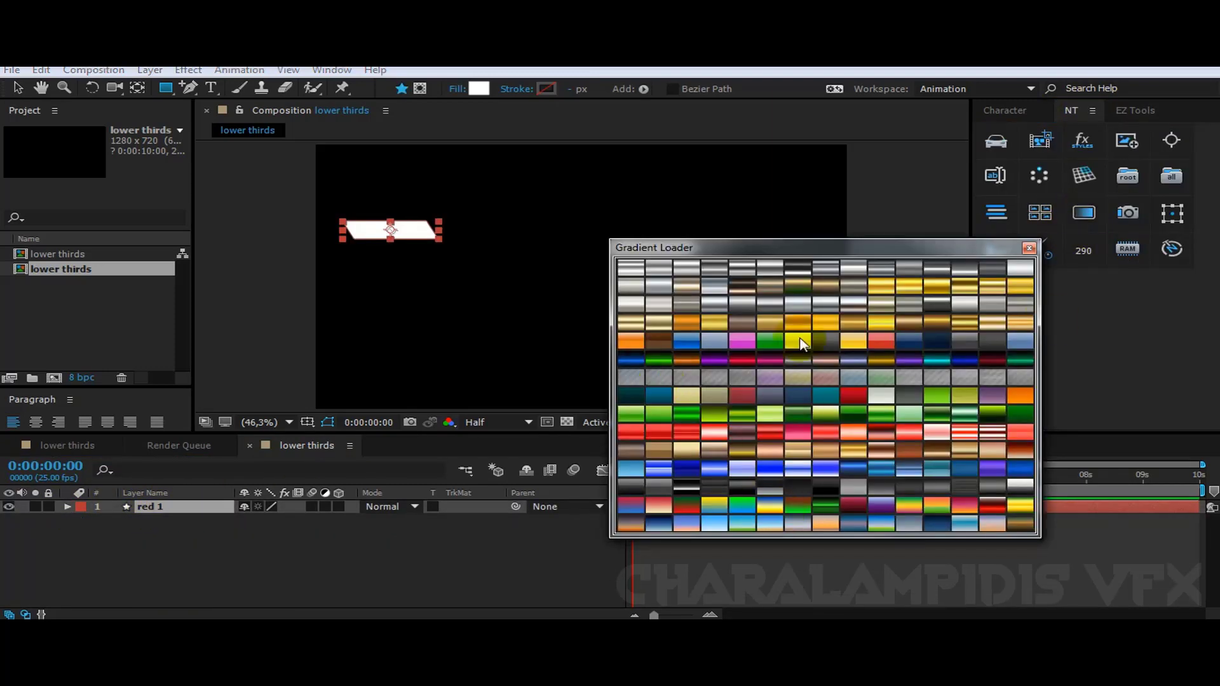
{"action": "left_click", "coordinate": [629, 431]}
{"action": "left_click", "coordinate": [180, 486]}
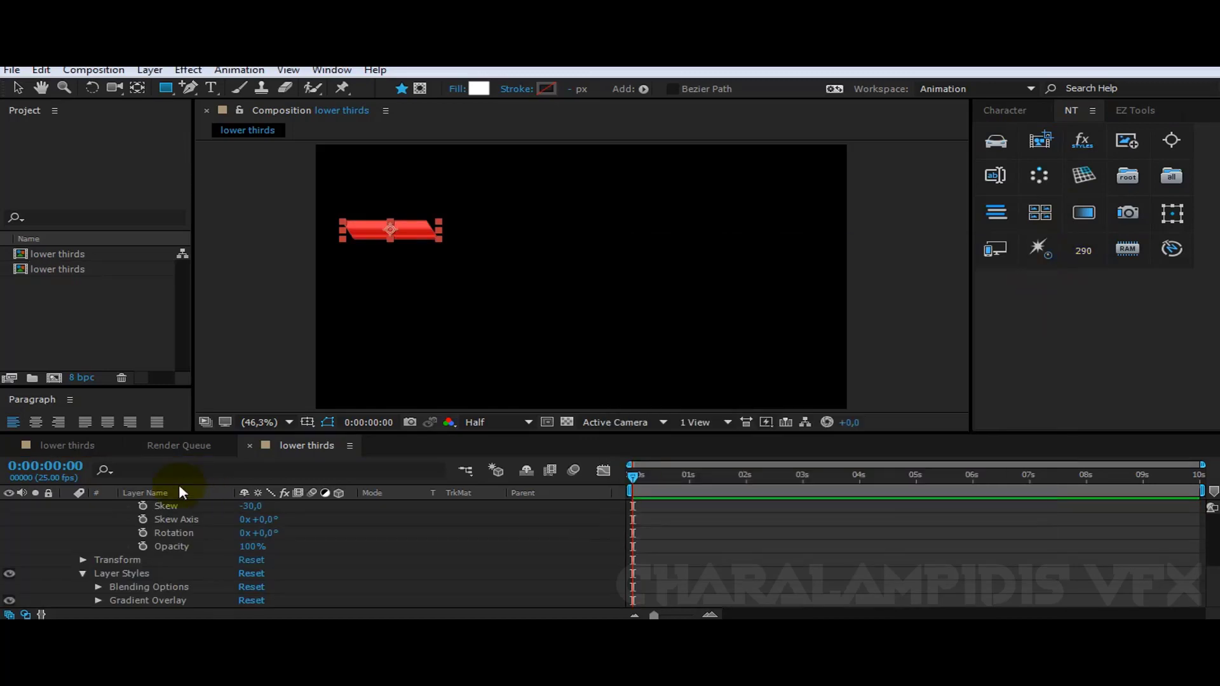
- Close the older lower thirds timeline and collapse the red 1 layer's properties
{"action": "left_click", "coordinate": [10, 446]}
{"action": "scroll", "coordinate": [116, 533], "scroll_direction": "up", "scroll_amount": 4}
{"action": "left_click", "coordinate": [68, 507]}
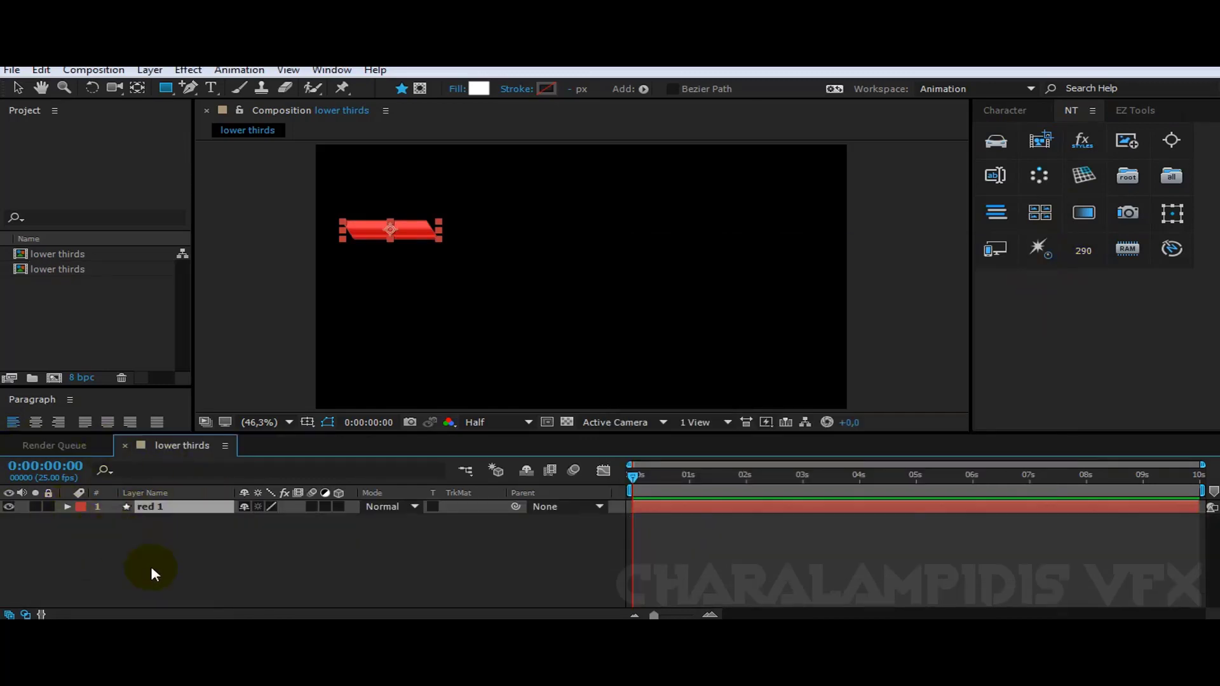
- Draw a tall white rectangle at about -306, -60 beside the red bar's right end and centre its anchor point
{"action": "left_click", "coordinate": [150, 567]}
{"action": "scroll", "coordinate": [498, 172], "scroll_direction": "up", "scroll_amount": 2}
{"action": "scroll", "coordinate": [498, 172], "scroll_direction": "down", "scroll_amount": 2}
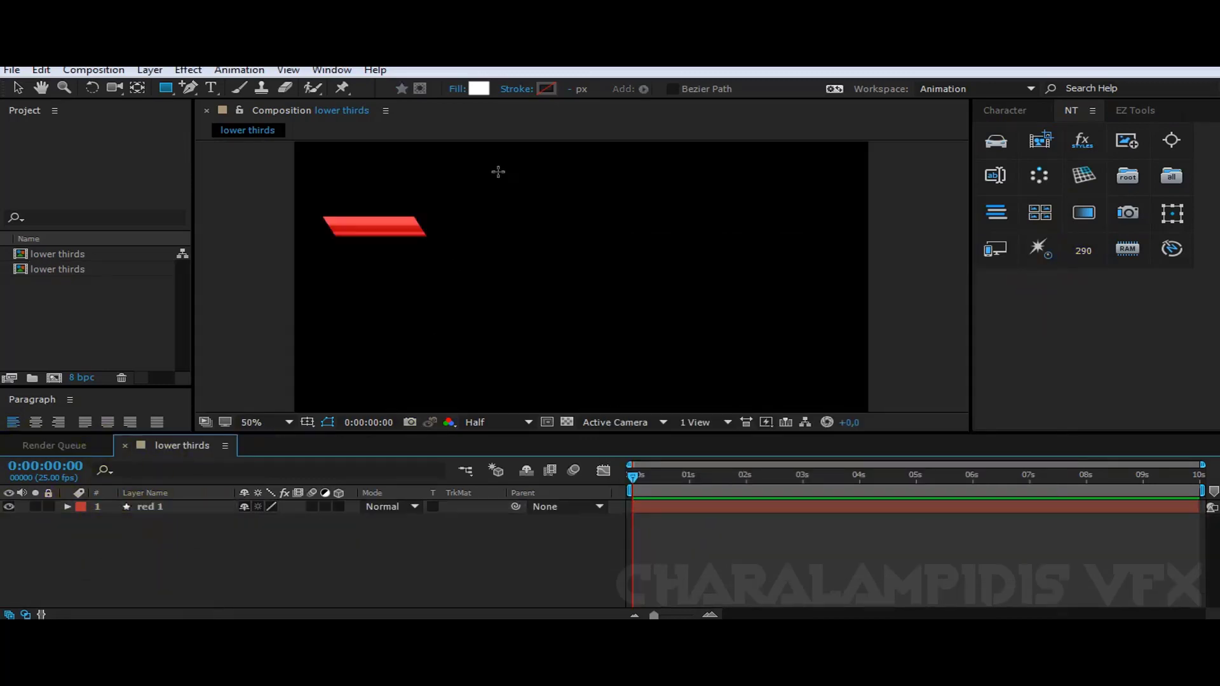
{"action": "left_click", "coordinate": [173, 89]}
{"action": "left_click_drag", "start_coordinate": [425, 218], "coordinate": [464, 289]}
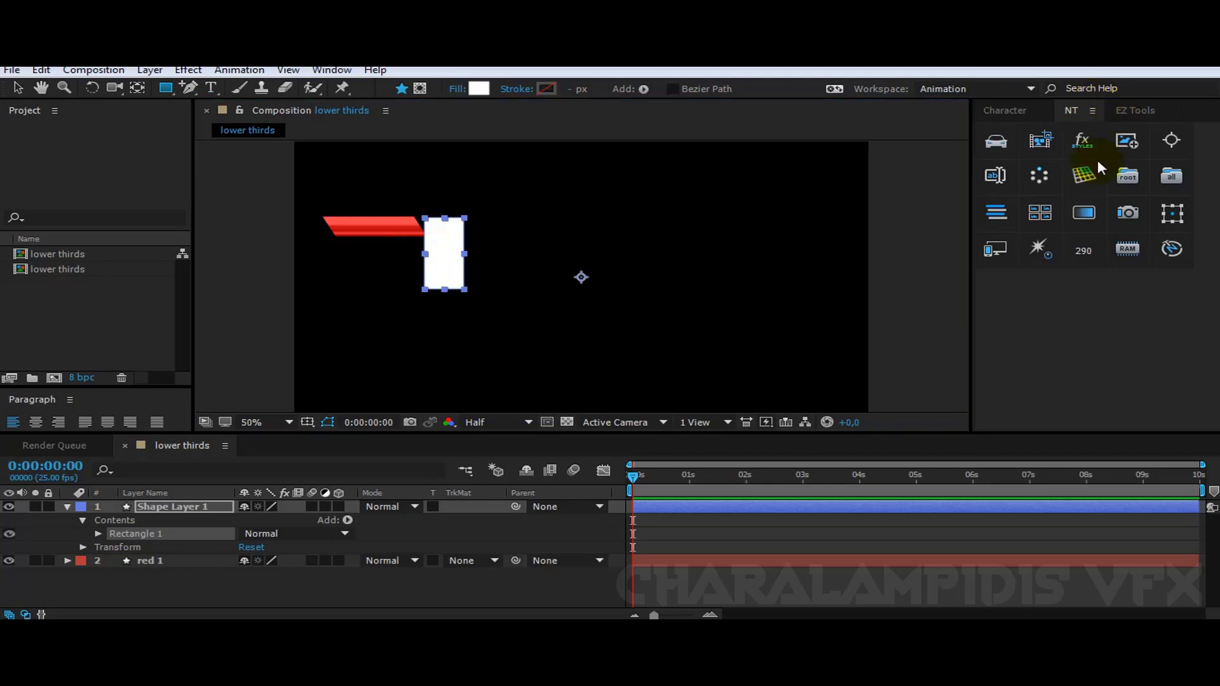
{"action": "left_click", "coordinate": [1134, 110]}
{"action": "left_click", "coordinate": [1018, 181]}
{"action": "left_click", "coordinate": [1071, 111]}
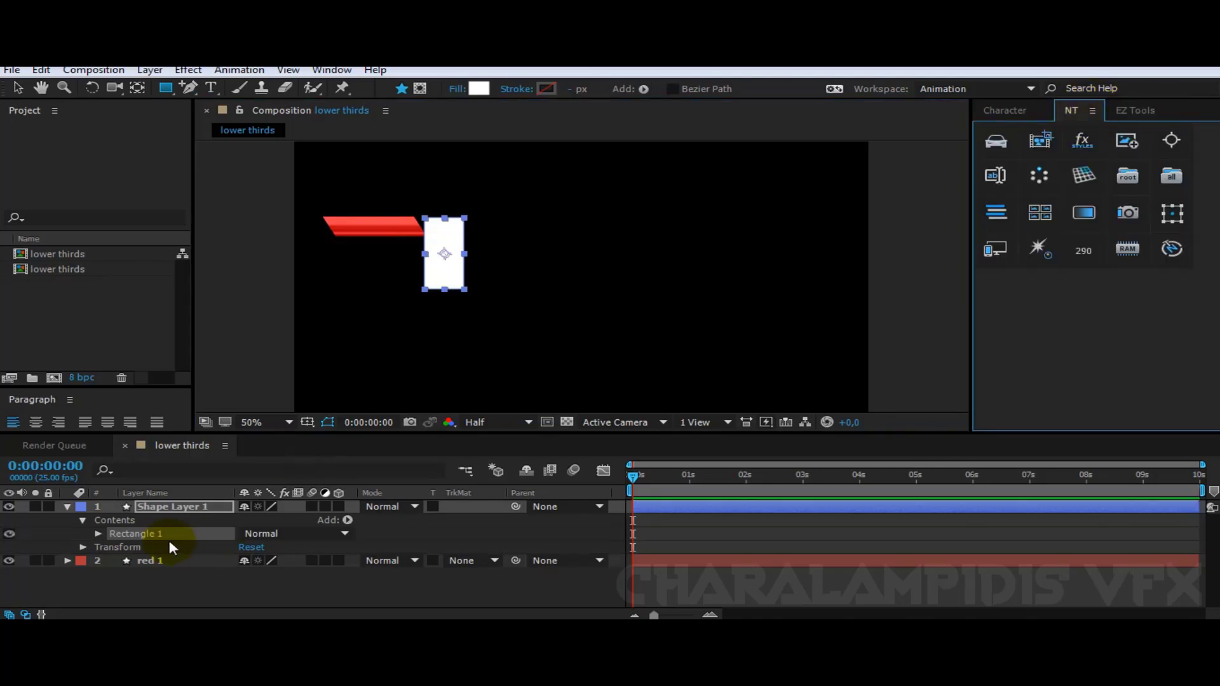
- Rename the tall rectangle's shape layer "green 1" and set its label colour to Green
{"action": "left_click", "coordinate": [170, 509]}
{"action": "key", "text": "Return"}
{"action": "type", "text": "gree"}
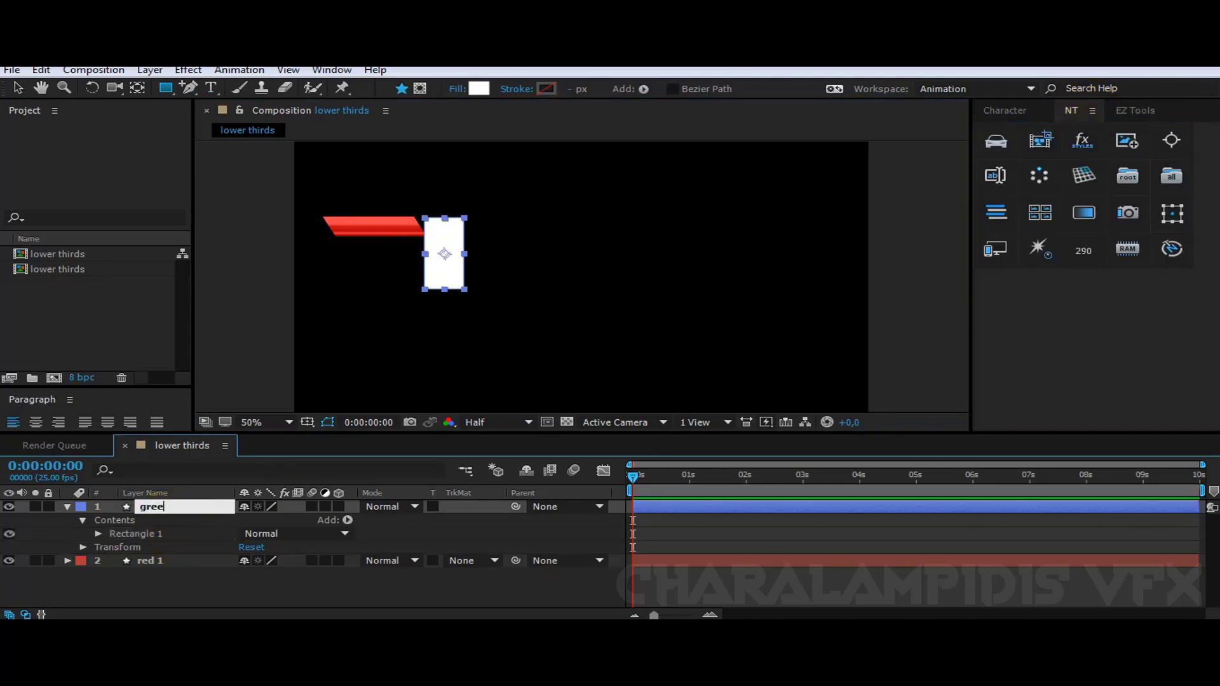
{"action": "type", "text": "n 1"}
{"action": "left_click", "coordinate": [83, 507]}
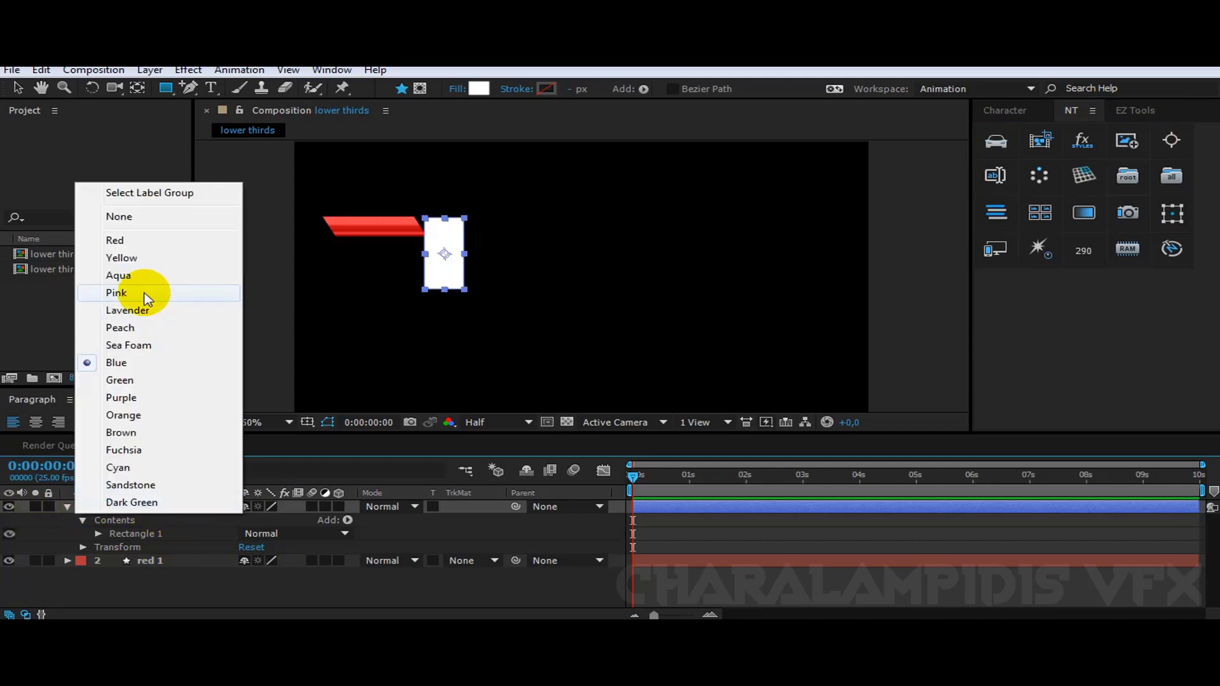
{"action": "left_click", "coordinate": [118, 381]}
- Set the skew of the green 1 layer's rectangle to -30
{"action": "left_click", "coordinate": [94, 534]}
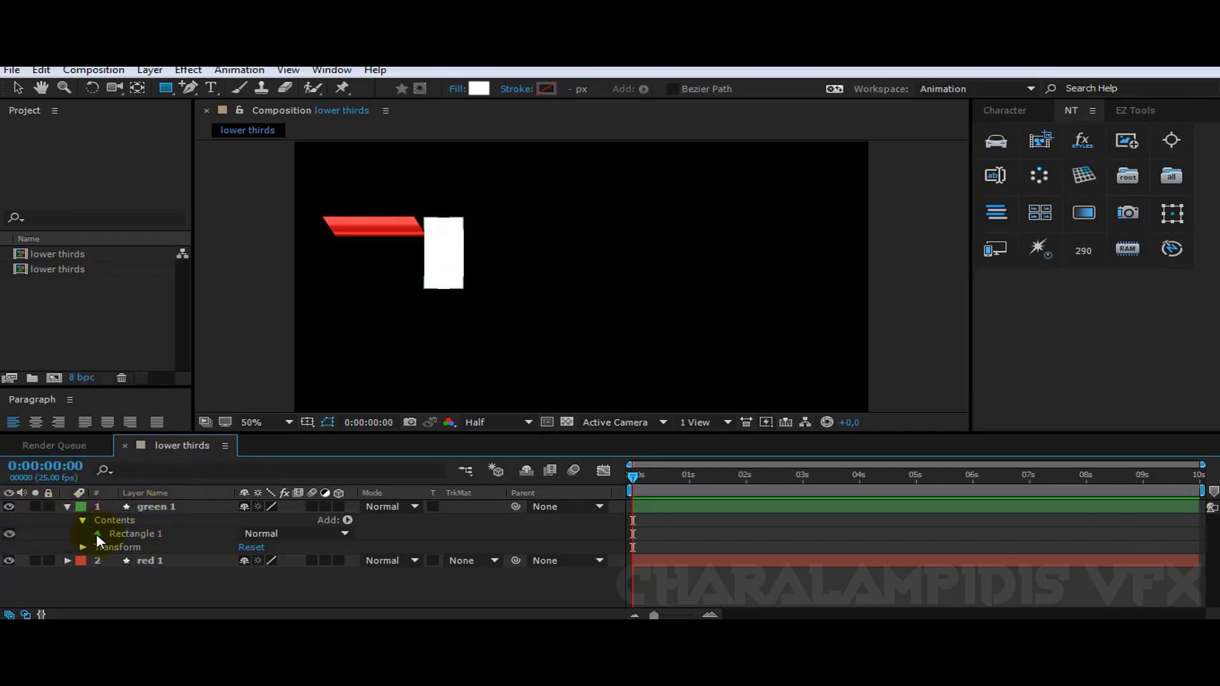
{"action": "left_click", "coordinate": [98, 533]}
{"action": "left_click", "coordinate": [112, 578]}
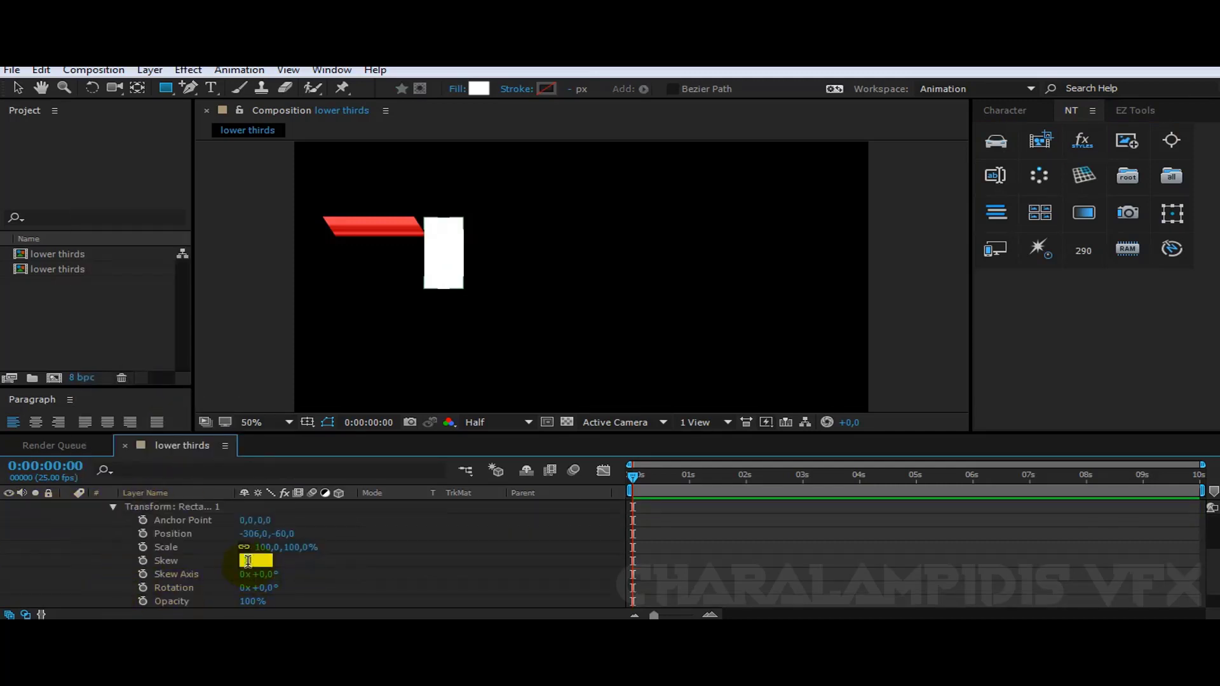
{"action": "left_click", "coordinate": [312, 499]}
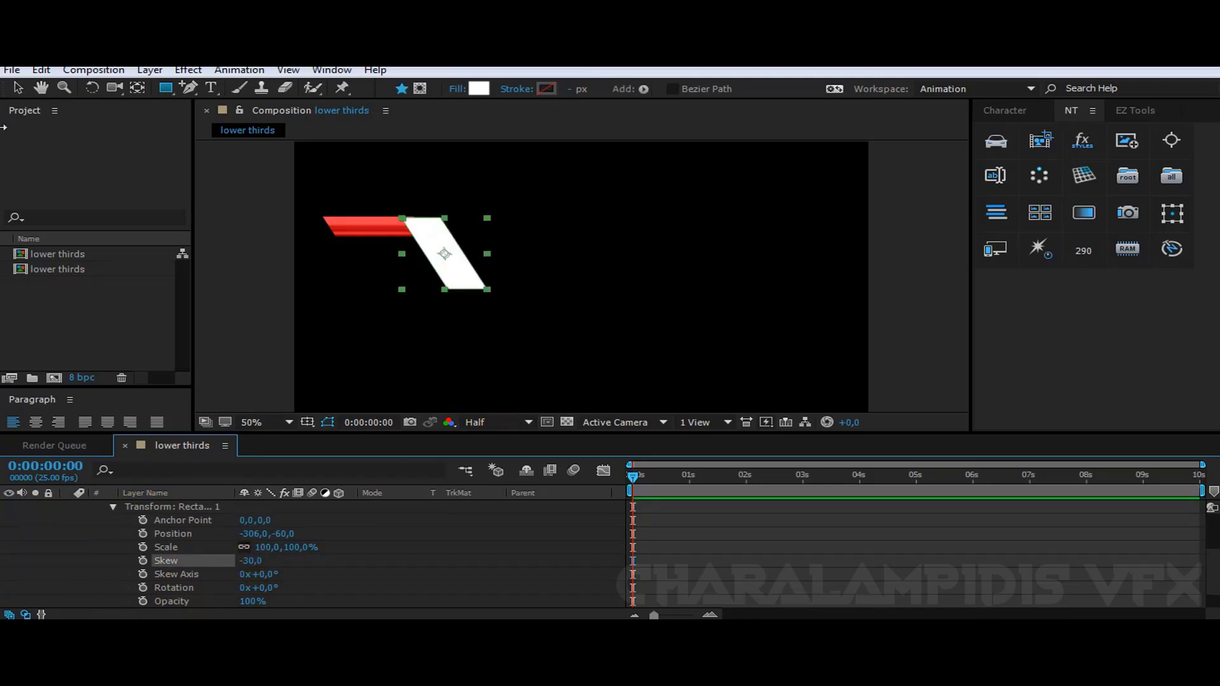
- Move the slanted white shape right to about -274, -60 so its left edge meets the red bar's end
{"action": "left_click", "coordinate": [18, 88]}
{"action": "double_click", "coordinate": [441, 240]}
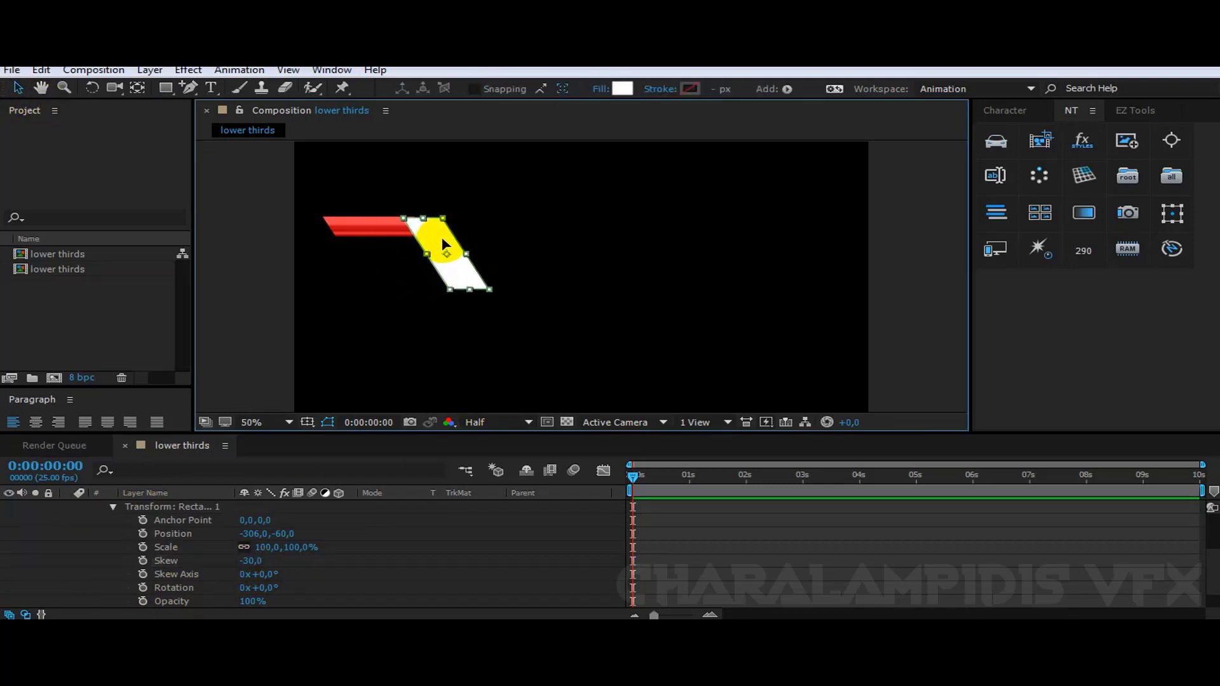
{"action": "left_click_drag", "start_coordinate": [441, 236], "coordinate": [451, 237]}
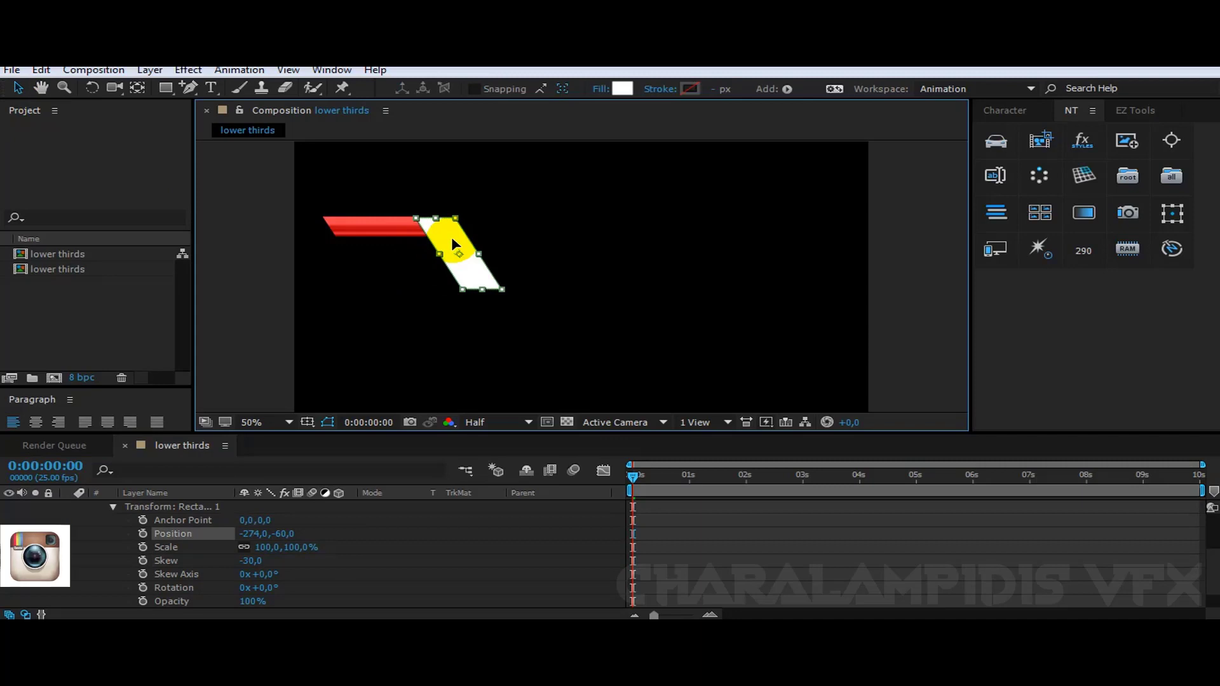
{"action": "left_click", "coordinate": [421, 354]}
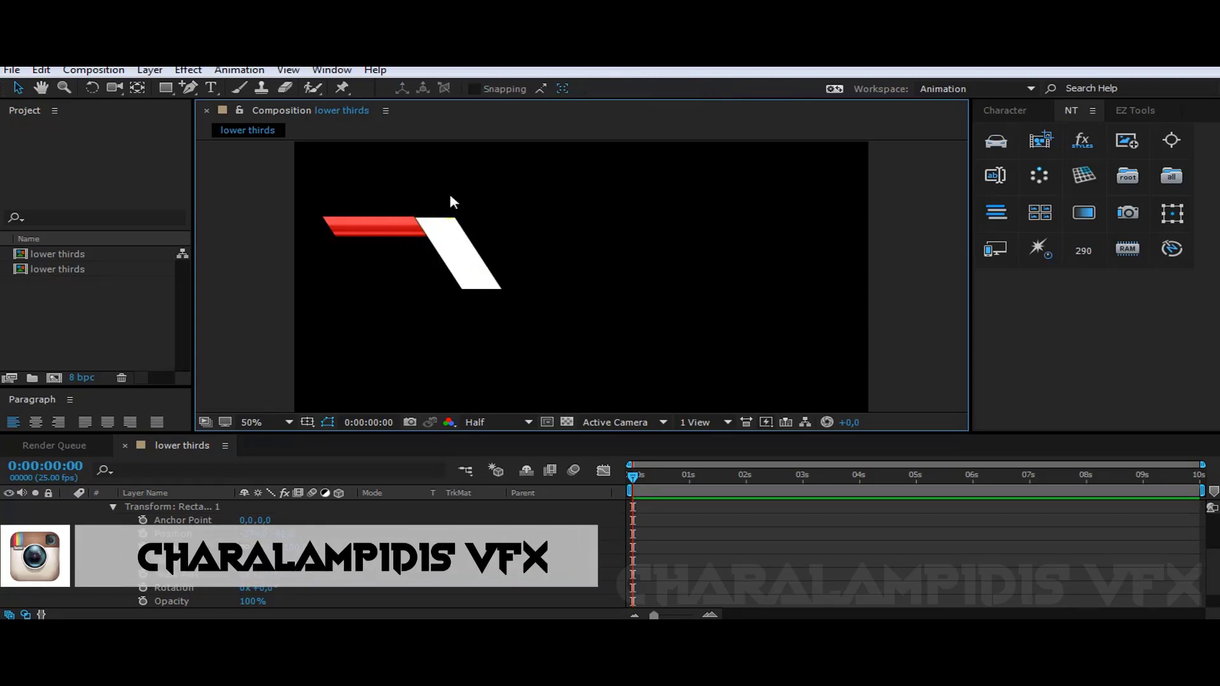
- Apply a light-to-dark green preset from the Gradient Loader to the green 1 layer and collapse its properties
{"action": "left_click", "coordinate": [457, 236]}
{"action": "left_click", "coordinate": [1083, 212]}
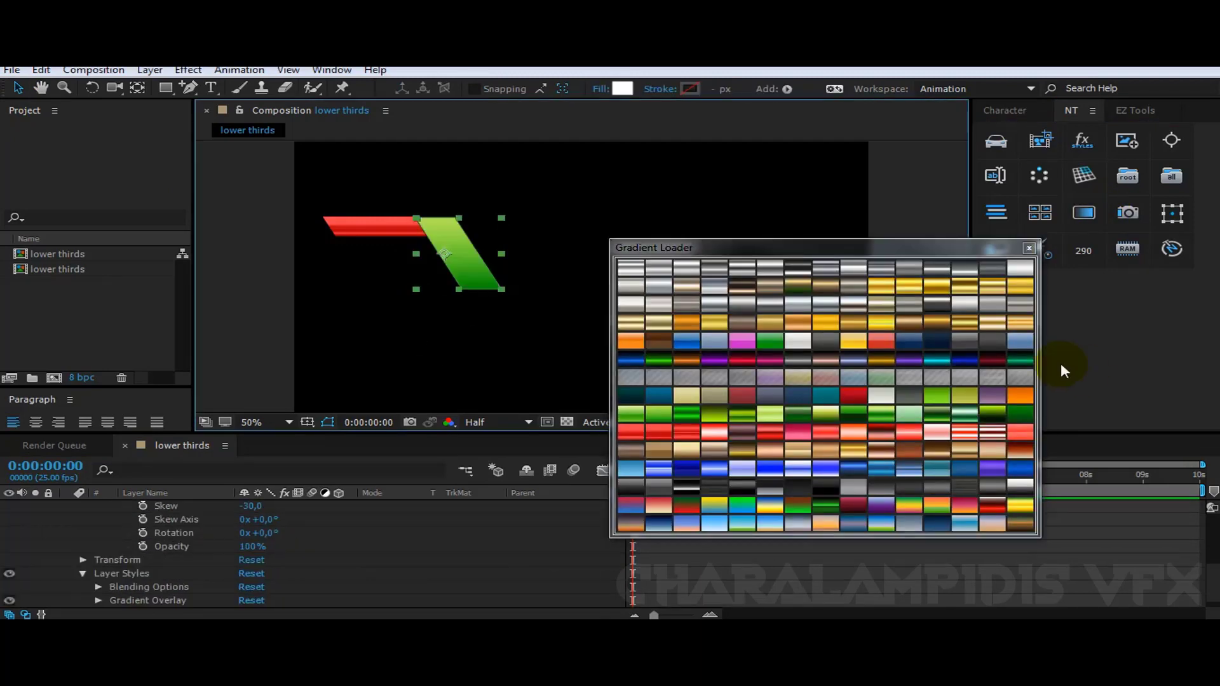
{"action": "left_click", "coordinate": [1029, 248]}
{"action": "scroll", "coordinate": [160, 542], "scroll_direction": "up", "scroll_amount": 4}
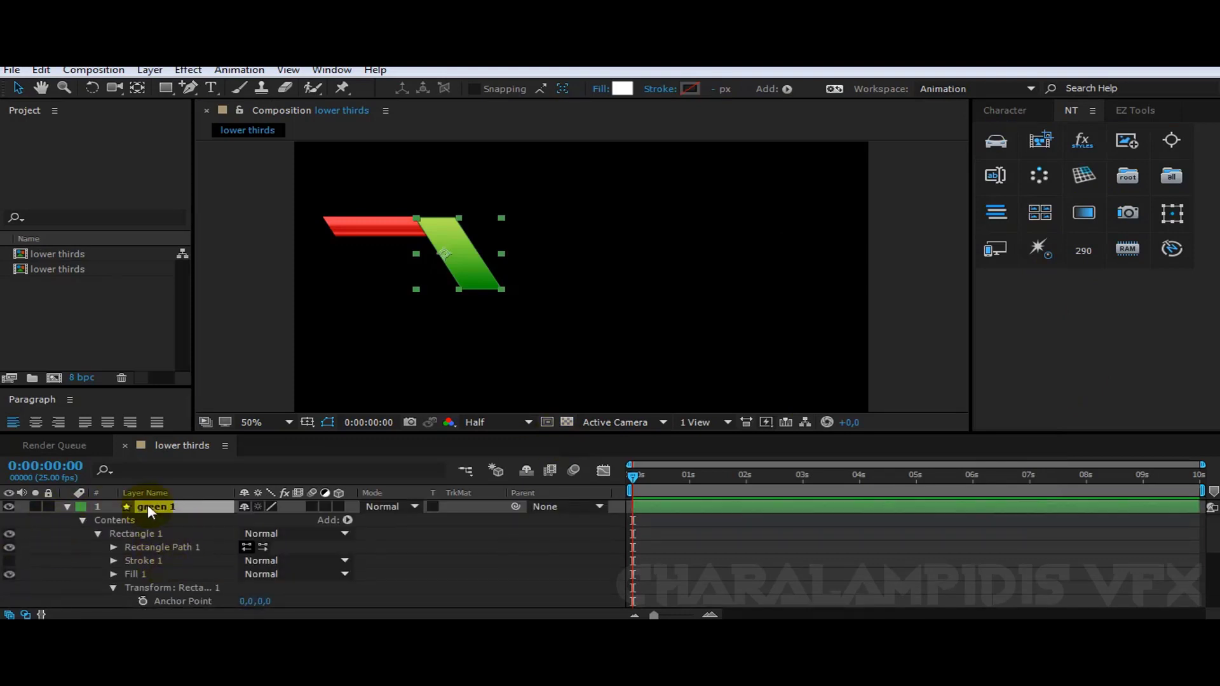
{"action": "left_click", "coordinate": [54, 558]}
{"action": "left_click", "coordinate": [69, 506]}
{"action": "left_click", "coordinate": [188, 589]}
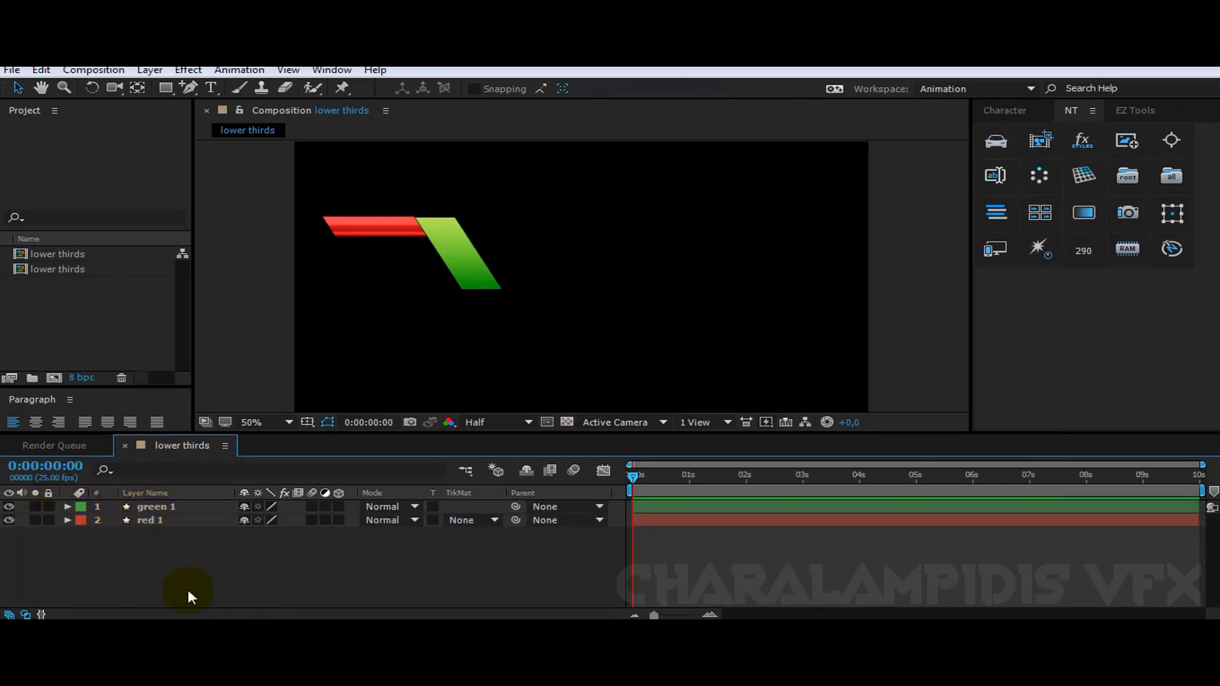
- Draw a long white rectangle extending right from the green shape's upper part and centre its anchor point
{"action": "left_click", "coordinate": [166, 87]}
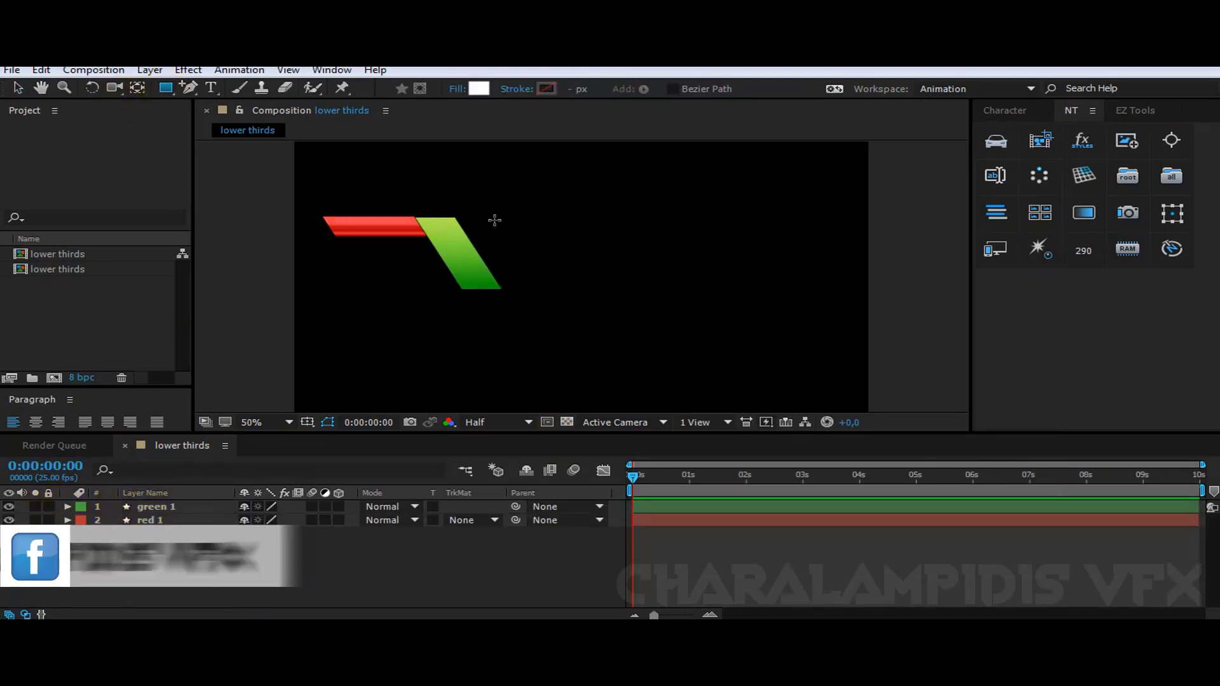
{"action": "left_click_drag", "start_coordinate": [465, 219], "coordinate": [579, 250]}
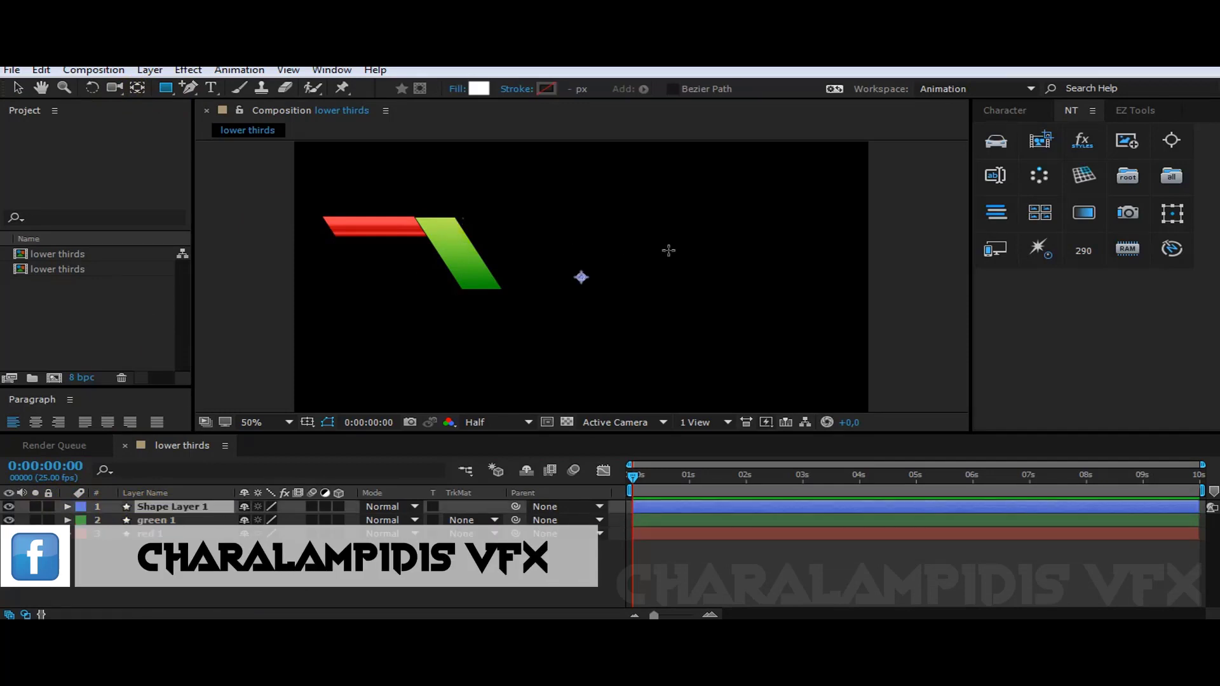
{"action": "left_click_drag", "start_coordinate": [668, 250], "coordinate": [753, 250]}
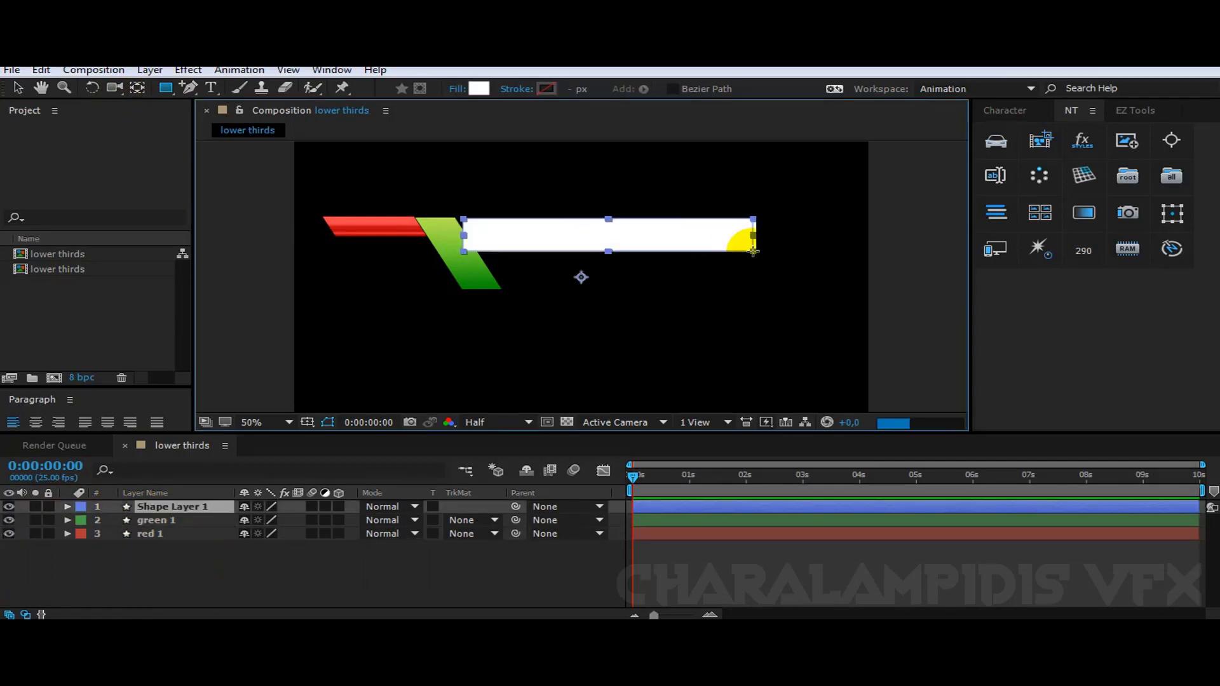
{"action": "left_click", "coordinate": [1133, 112]}
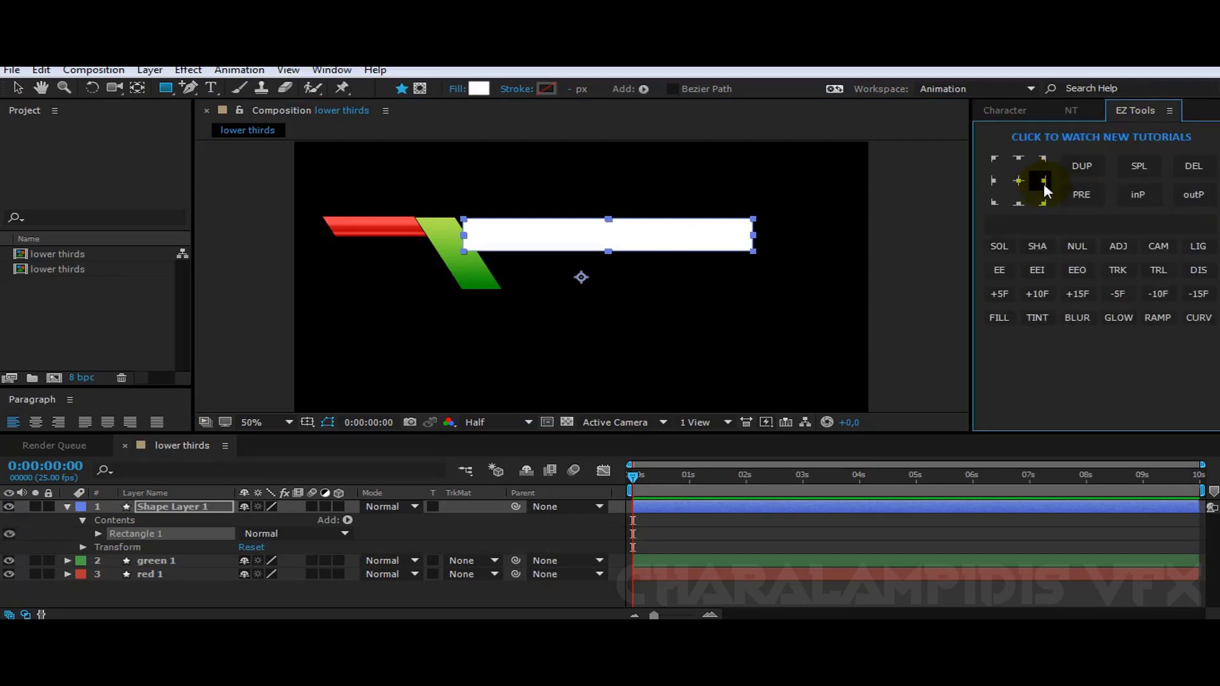
- Rename the long rectangle's shape layer "green 2" and set its label colour to Aqua
{"action": "left_click", "coordinate": [157, 507]}
{"action": "key", "text": "Return"}
{"action": "type", "text": "gr"}
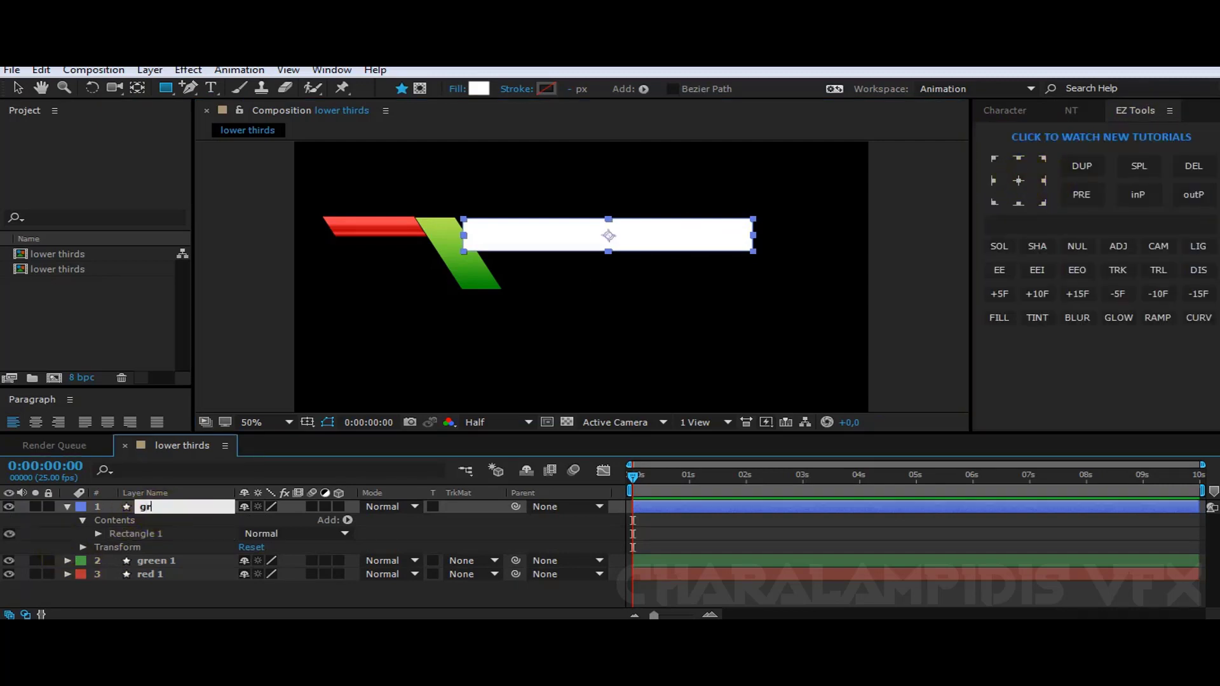
{"action": "type", "text": "een 2"}
{"action": "key", "text": "Return"}
{"action": "left_click", "coordinate": [78, 508]}
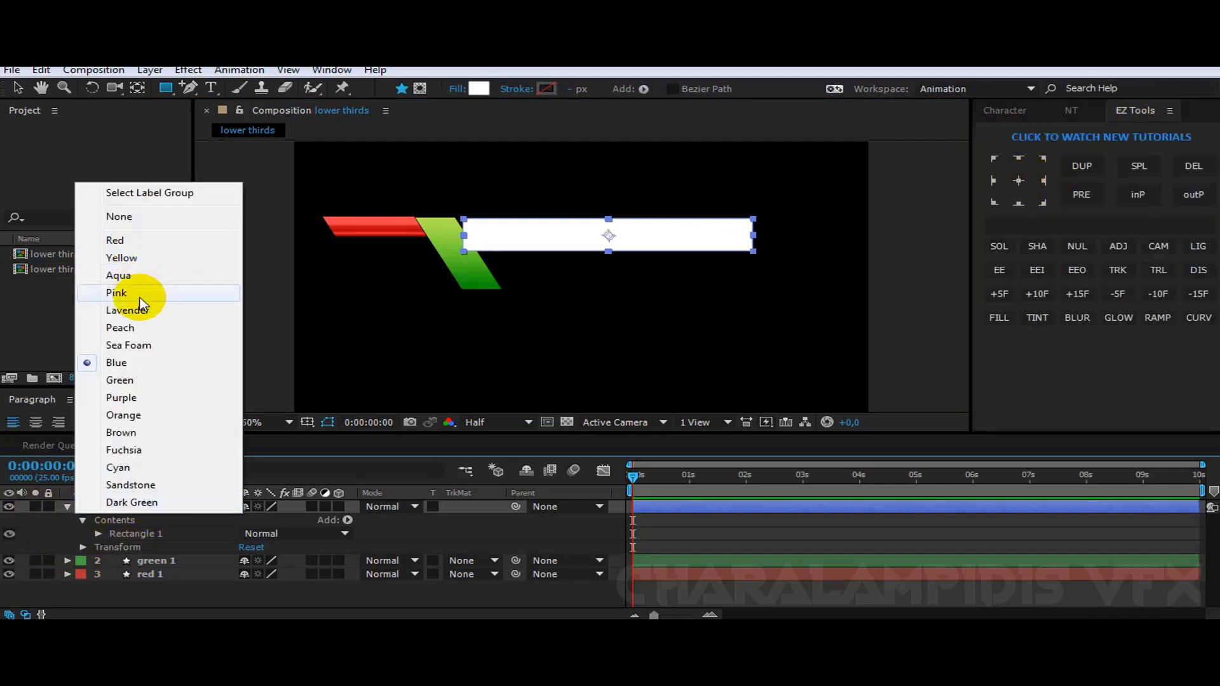
{"action": "left_click", "coordinate": [123, 272]}
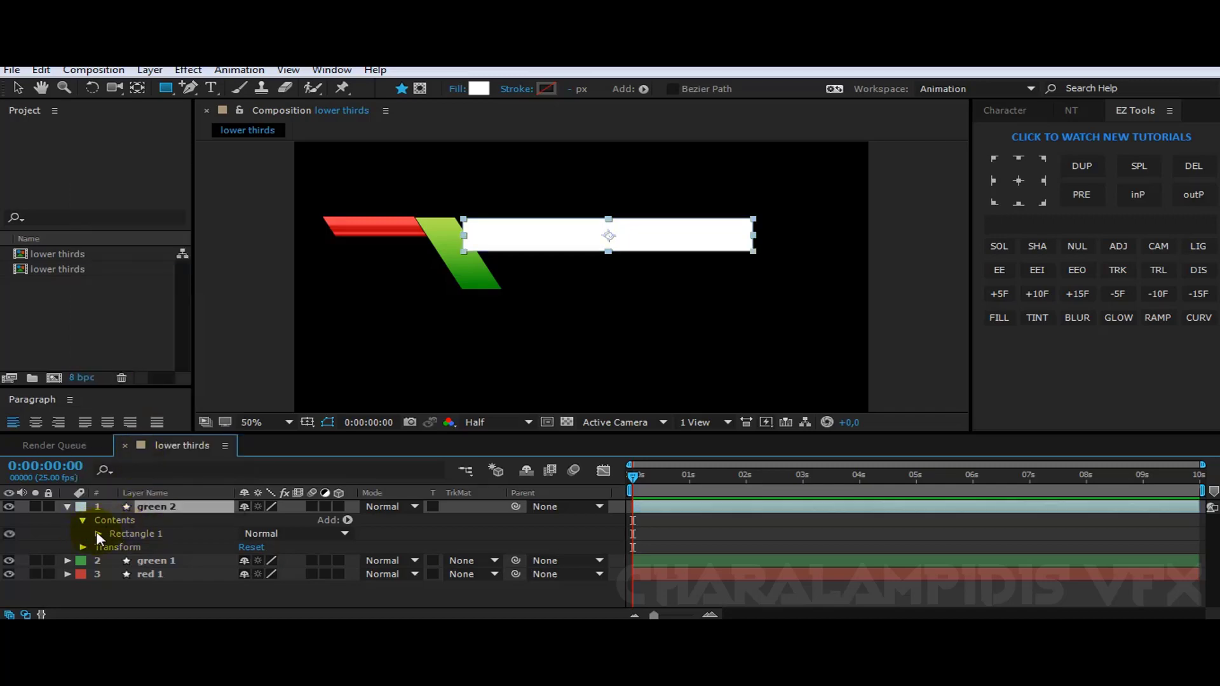
- Set the skew of the green 2 layer's rectangle to -30
{"action": "left_click", "coordinate": [98, 534]}
{"action": "left_click", "coordinate": [111, 588]}
{"action": "scroll", "coordinate": [247, 520], "scroll_direction": "down", "scroll_amount": 5}
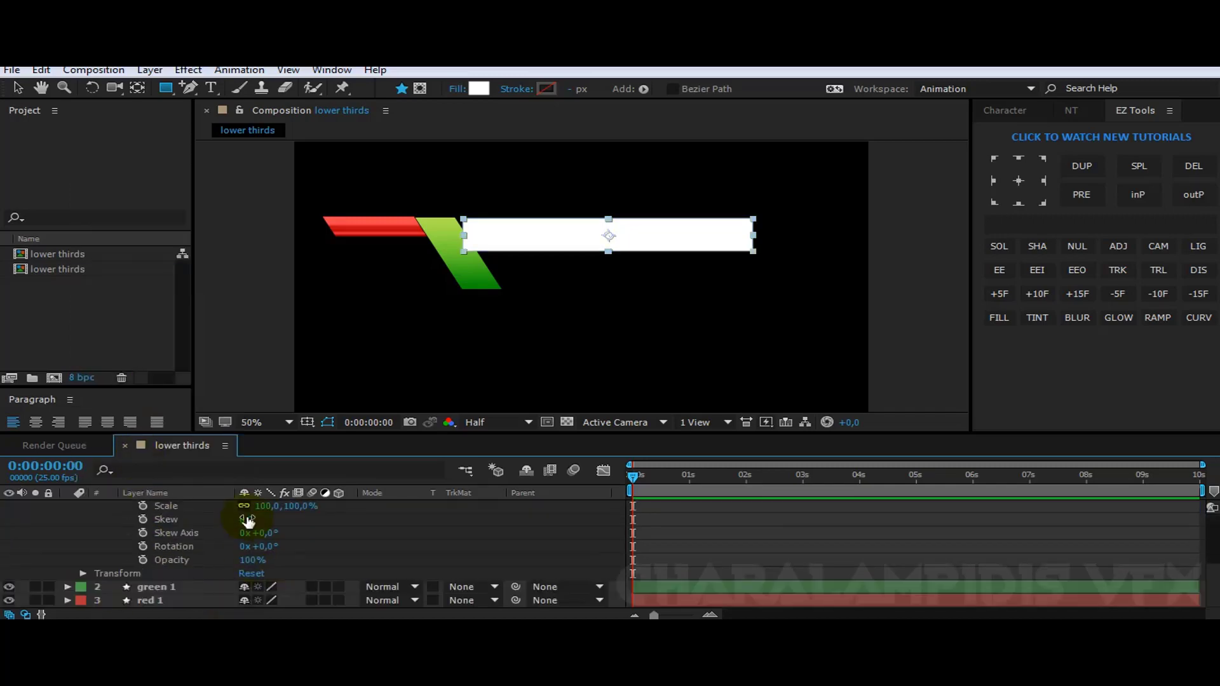
{"action": "type", "text": "-30"}
{"action": "key", "text": "Return"}
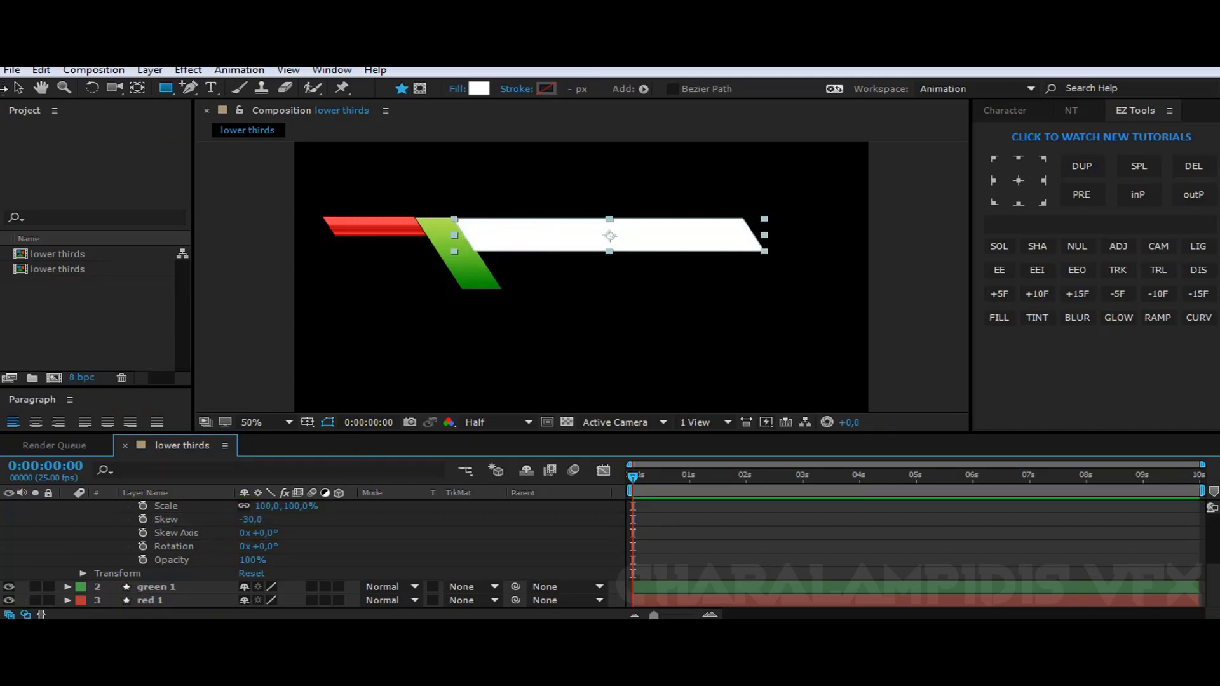
- Nudge the skewed white green 2 bar slightly right against the slanted green shape and collapse its layer properties
{"action": "left_click", "coordinate": [18, 88]}
{"action": "left_click_drag", "start_coordinate": [528, 232], "coordinate": [532, 235]}
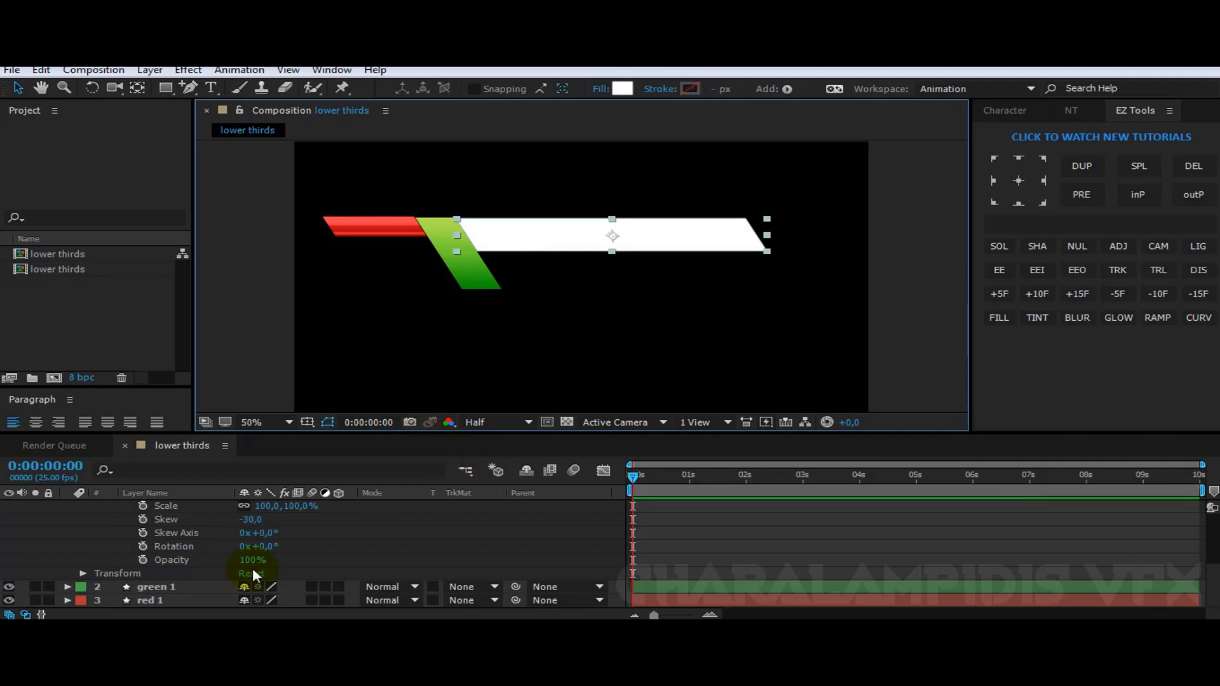
{"action": "scroll", "coordinate": [191, 553], "scroll_direction": "up", "scroll_amount": 3}
{"action": "left_click", "coordinate": [68, 506]}
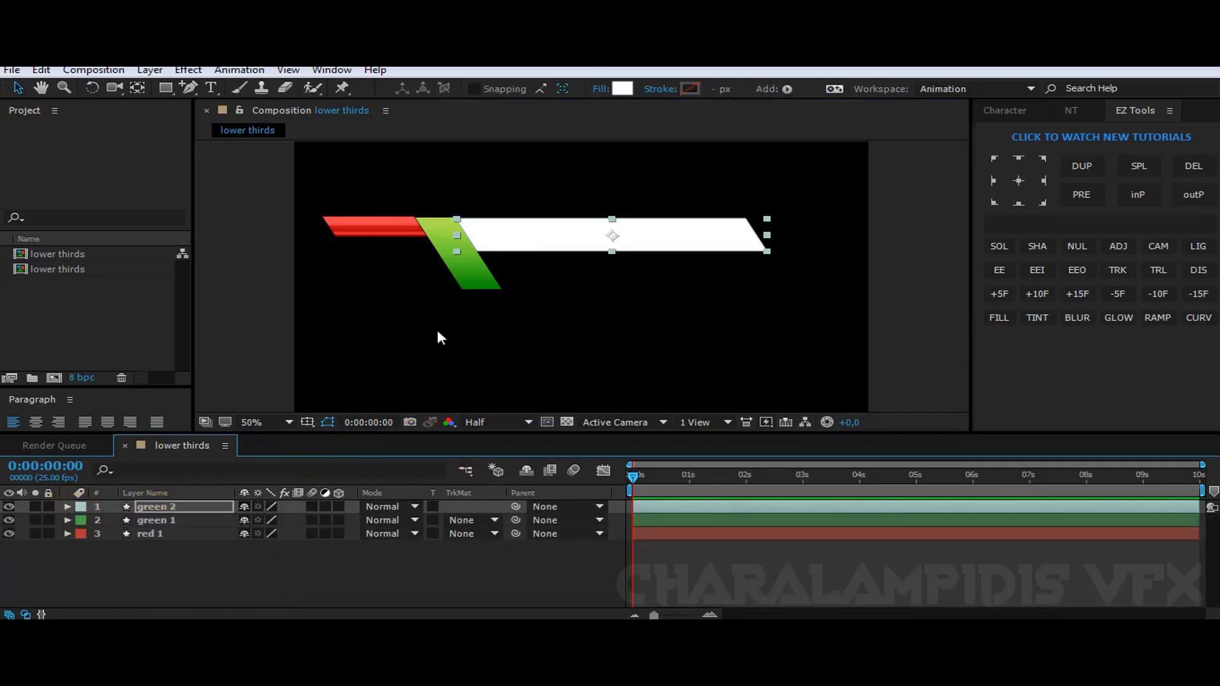
- Apply a glossy green striped preset from the Gradient Loader to the green 2 layer and collapse its properties
{"action": "left_click", "coordinate": [578, 237]}
{"action": "left_click", "coordinate": [146, 506]}
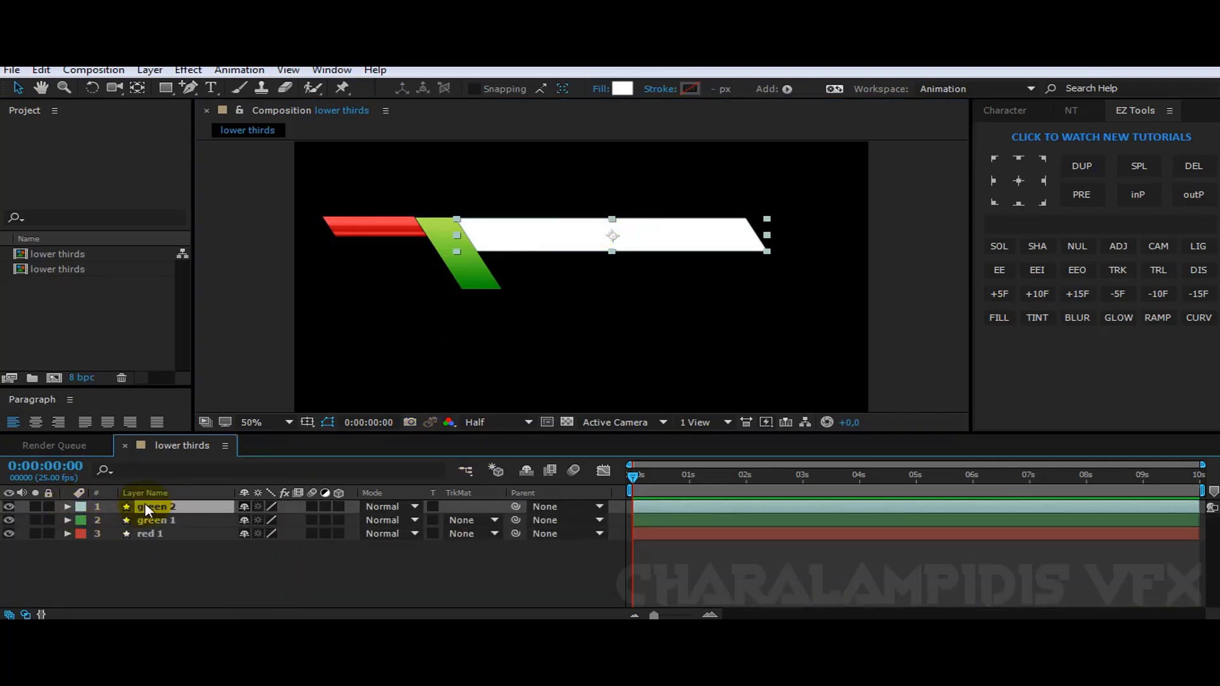
{"action": "left_click", "coordinate": [1084, 114]}
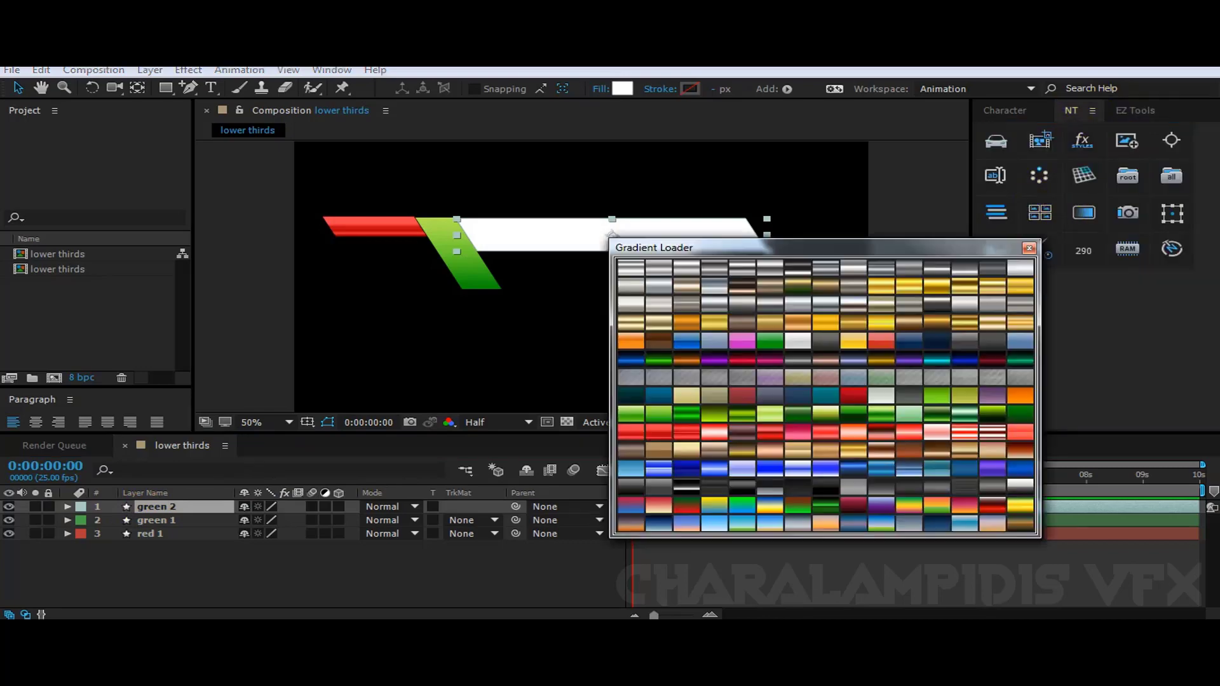
{"action": "left_click", "coordinate": [845, 421]}
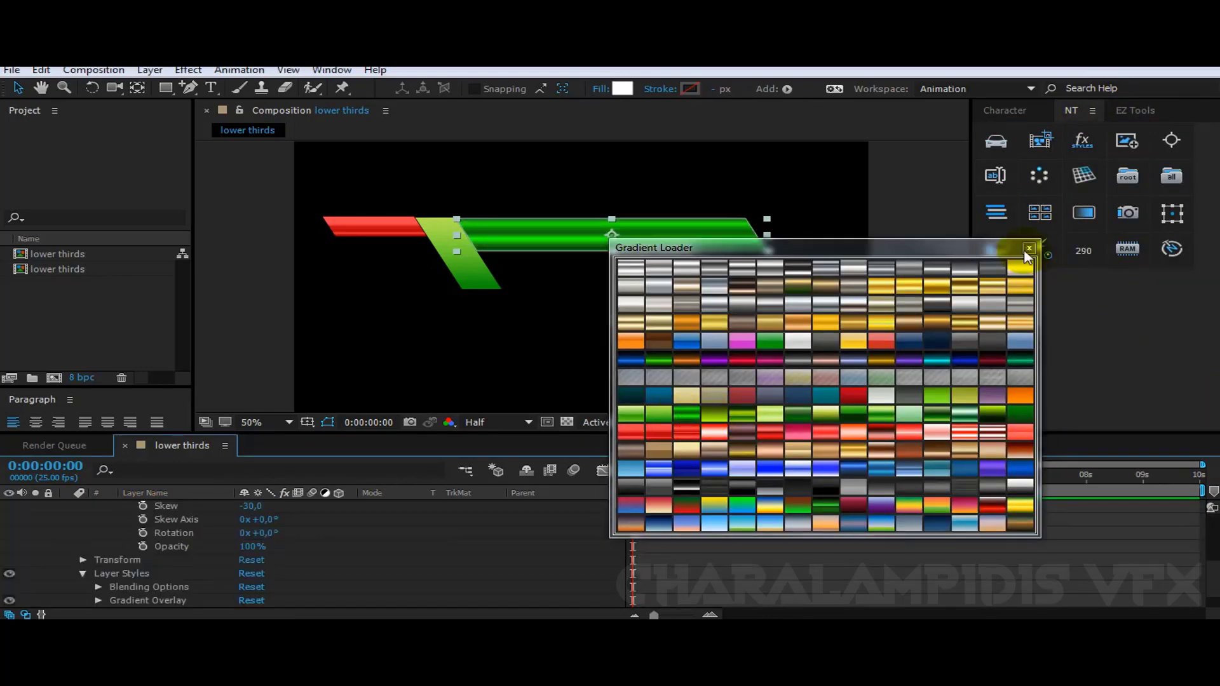
{"action": "left_click", "coordinate": [1028, 250]}
{"action": "scroll", "coordinate": [250, 539], "scroll_direction": "up", "scroll_amount": 5}
{"action": "left_click", "coordinate": [68, 506]}
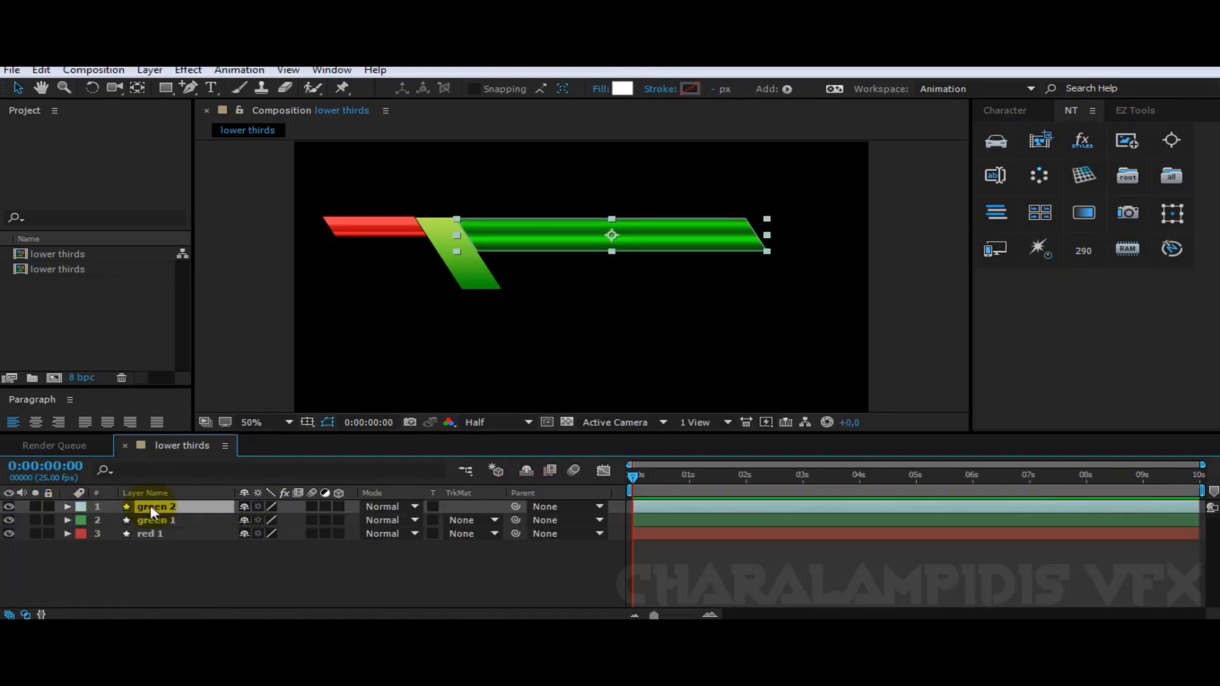
- Duplicate the green 2 layer, rename the copy "red" and set its label colour to Red
{"action": "key", "text": "ctrl+d"}
{"action": "key", "text": "Return"}
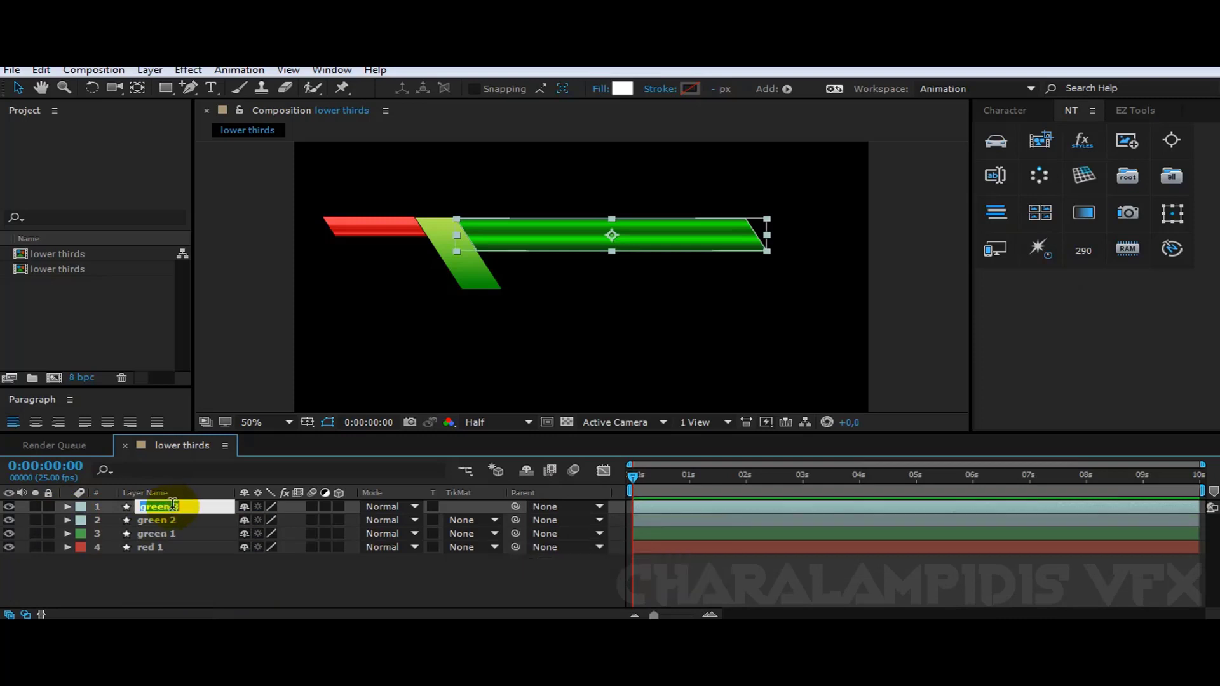
{"action": "type", "text": "red"}
{"action": "left_click", "coordinate": [112, 508]}
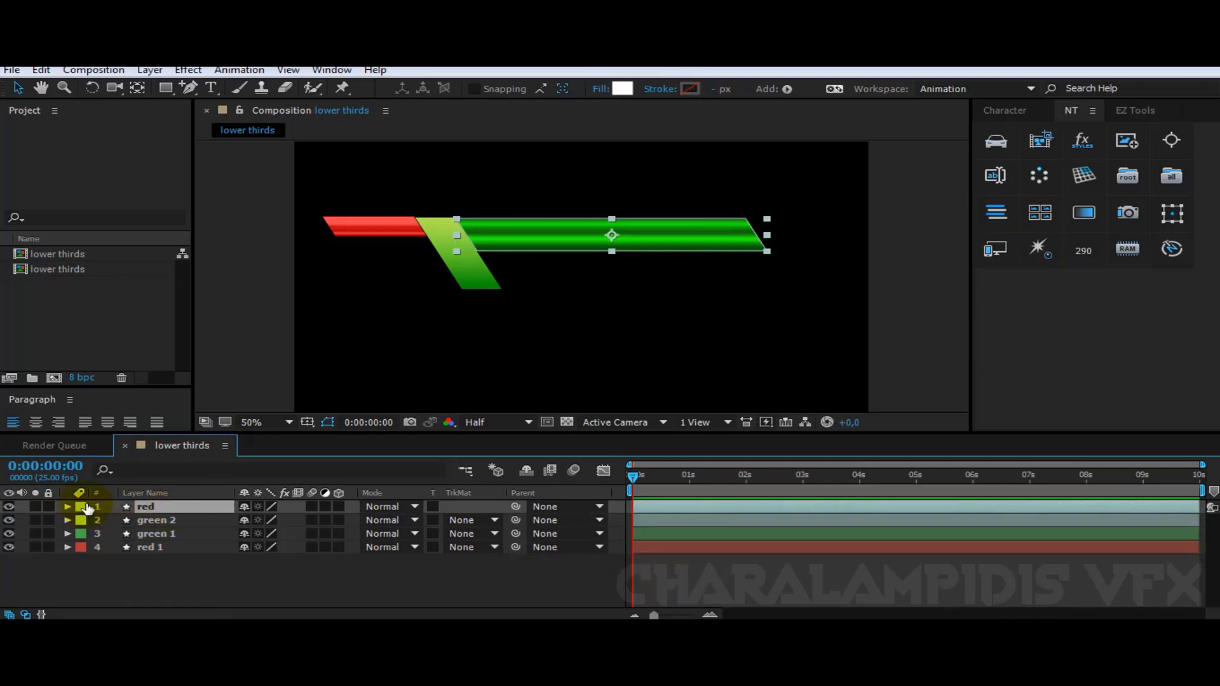
{"action": "left_click", "coordinate": [82, 508]}
{"action": "left_click", "coordinate": [118, 239]}
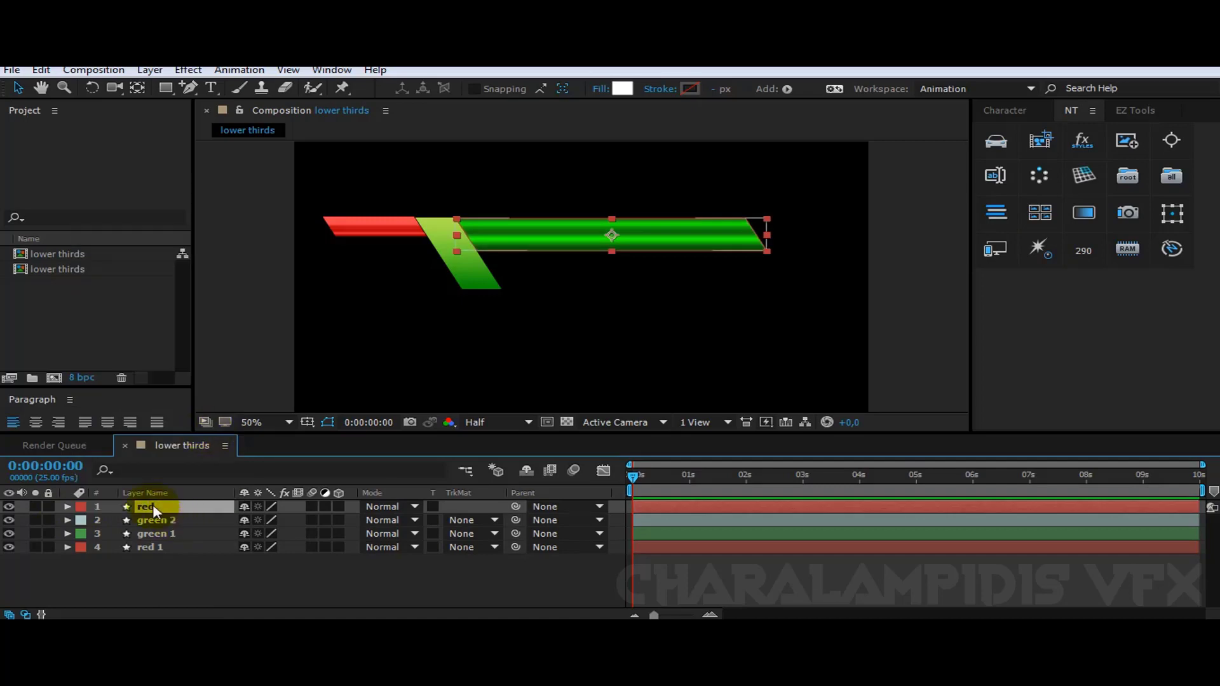
- Move the red layer's bar directly below the green 2 bar and set its rectangle's skew to 0
{"action": "left_click_drag", "start_coordinate": [580, 237], "coordinate": [605, 274]}
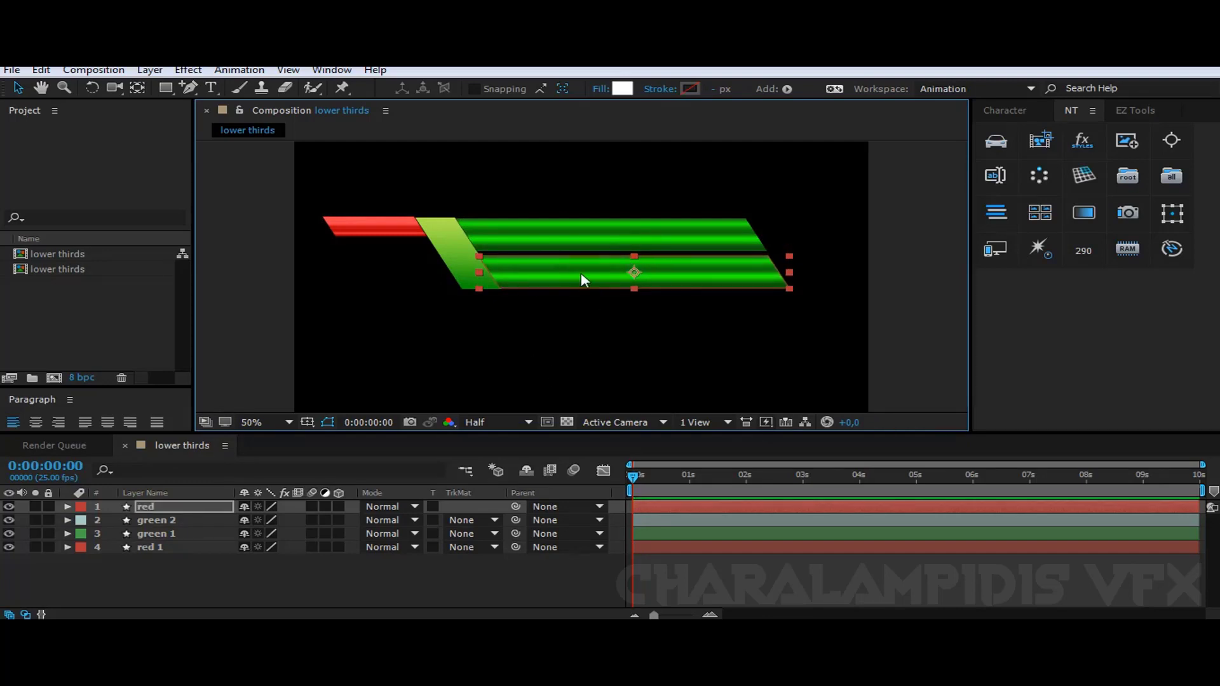
{"action": "left_click", "coordinate": [147, 506]}
{"action": "left_click", "coordinate": [66, 506]}
{"action": "left_click", "coordinate": [82, 520]}
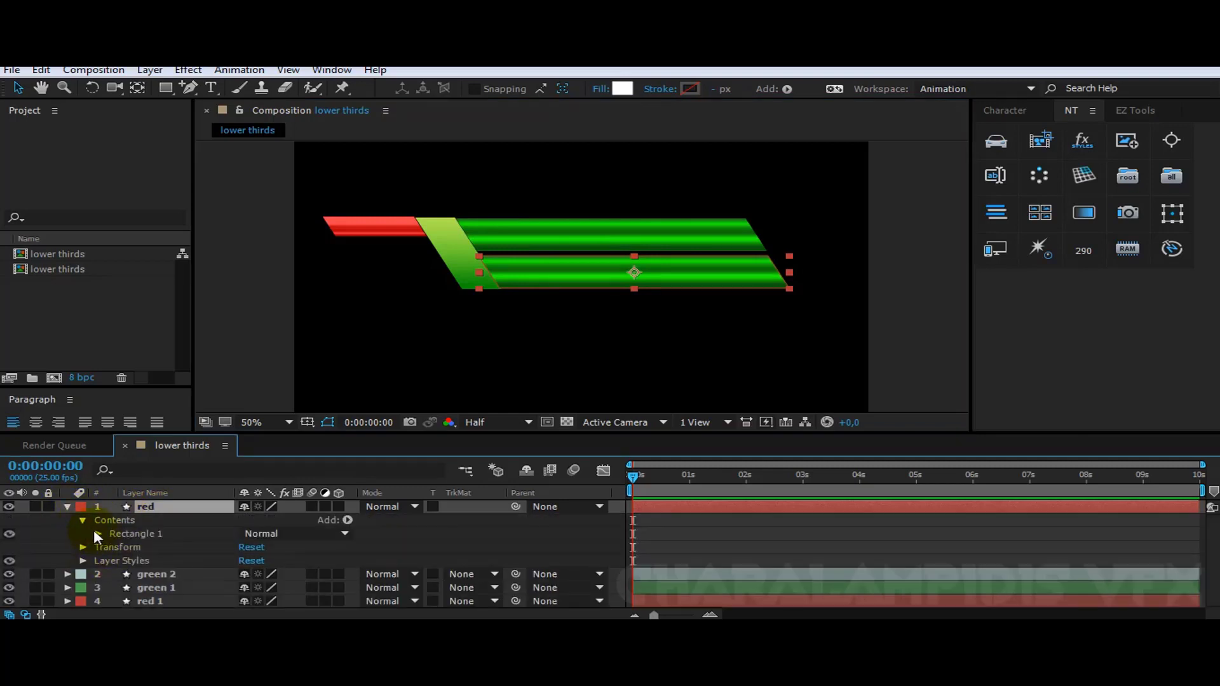
{"action": "left_click", "coordinate": [98, 533]}
{"action": "left_click", "coordinate": [113, 587]}
{"action": "scroll", "coordinate": [234, 594], "scroll_direction": "down", "scroll_amount": 3}
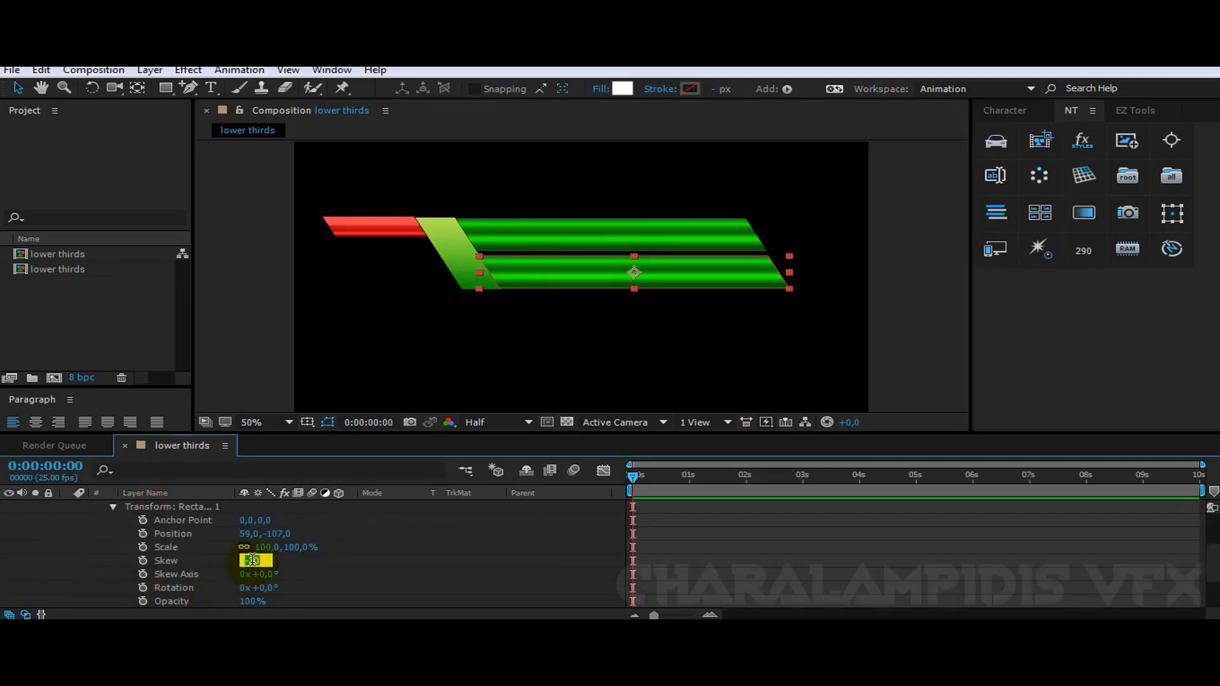
{"action": "type", "text": "0"}
{"action": "key", "text": "Return"}
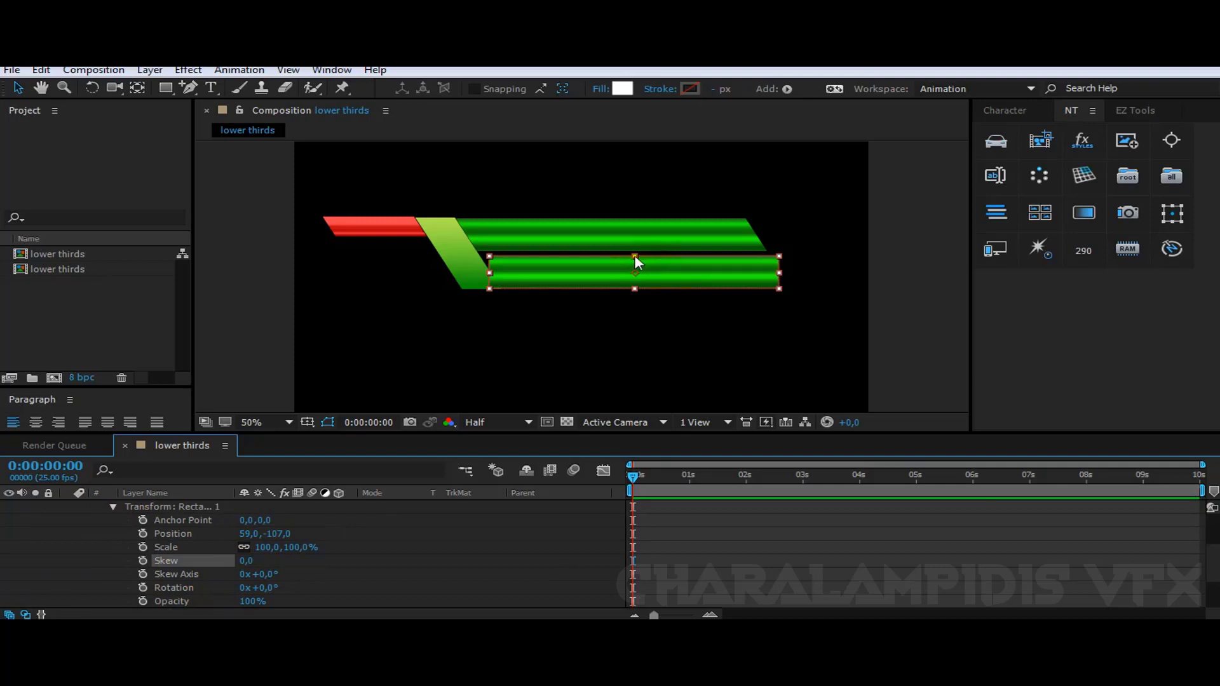
- Stretch the red layer's rectangle upward to about 109.8% vertical scale and set its skew to -30
{"action": "left_click_drag", "start_coordinate": [635, 256], "coordinate": [635, 253]}
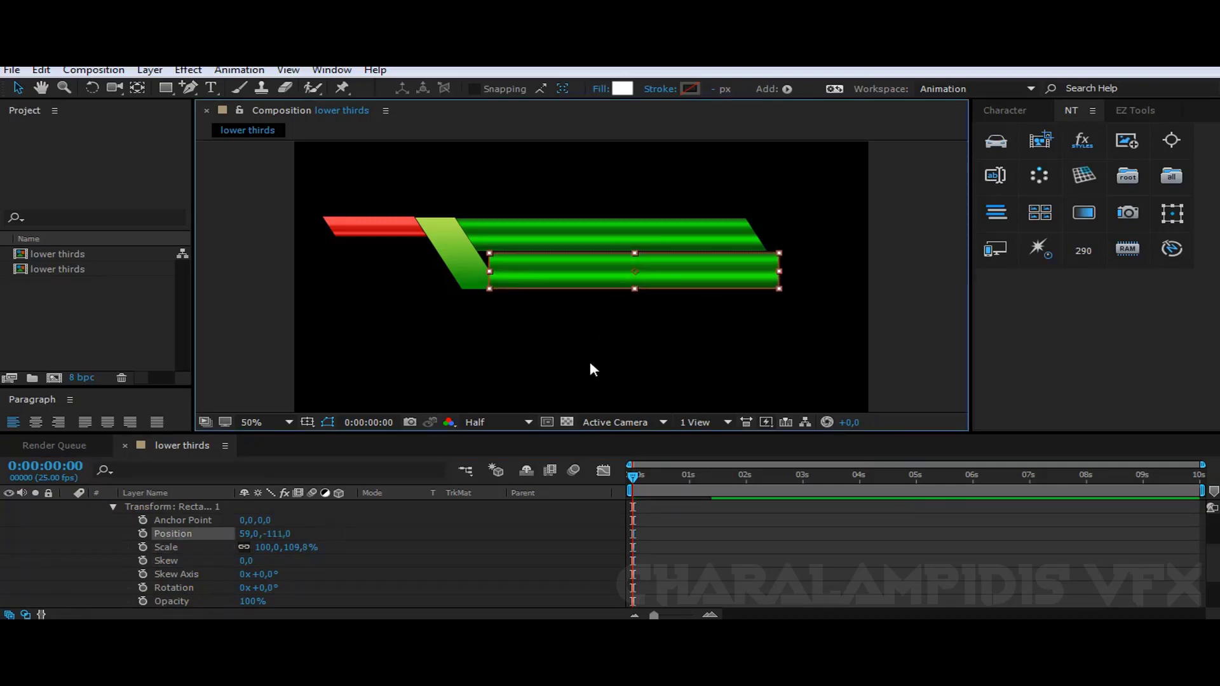
{"action": "left_click", "coordinate": [246, 561]}
{"action": "type", "text": "-30"}
{"action": "key", "text": "Return"}
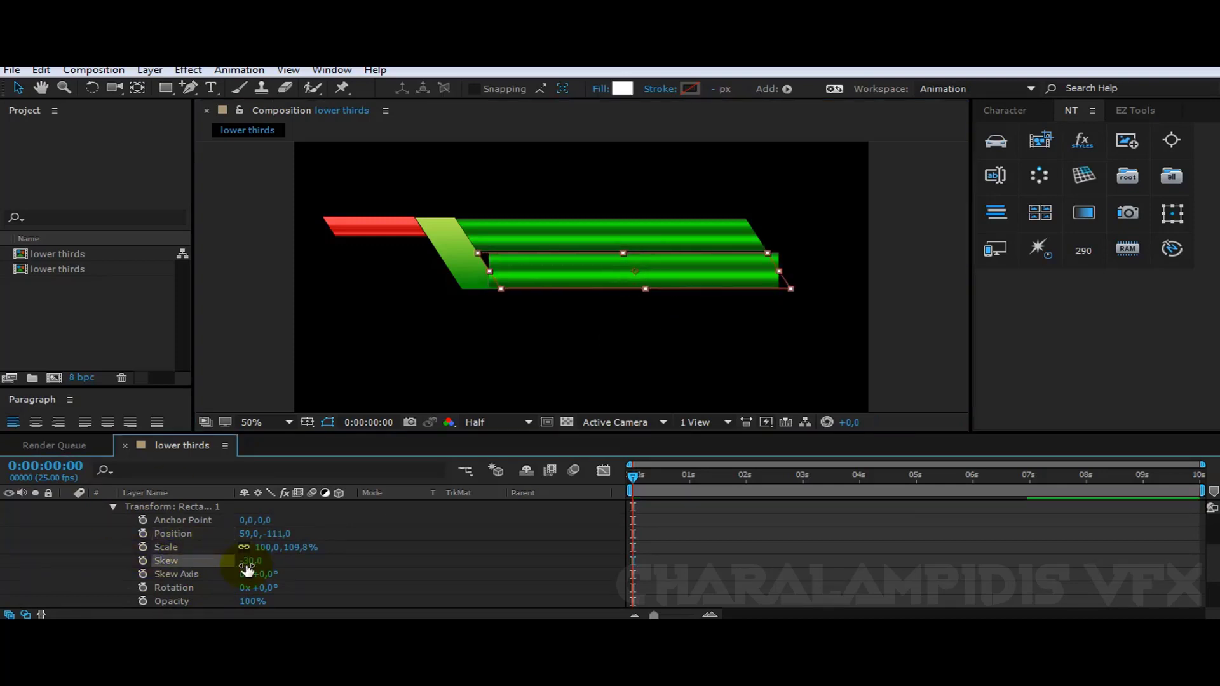
{"action": "left_click", "coordinate": [542, 339]}
{"action": "left_click", "coordinate": [548, 265]}
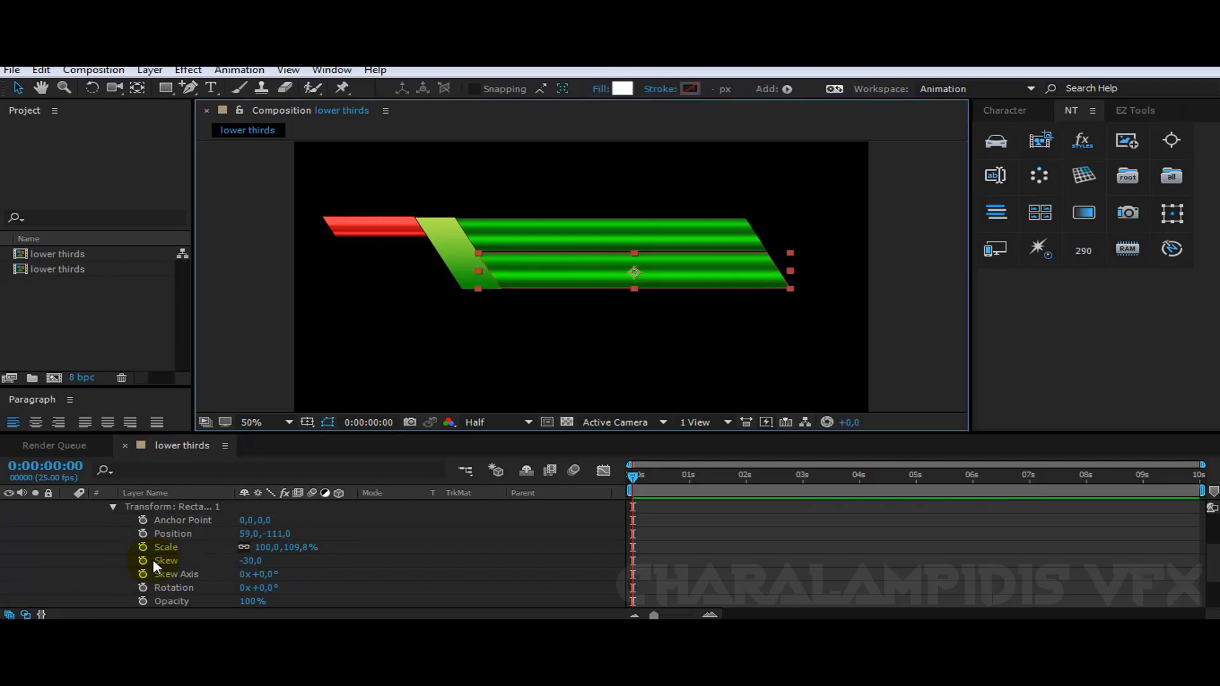
- Apply a glossy red preset from the Gradient Loader to the red layer and collapse its properties
{"action": "scroll", "coordinate": [154, 560], "scroll_direction": "up", "scroll_amount": 2}
{"action": "left_click", "coordinate": [171, 506]}
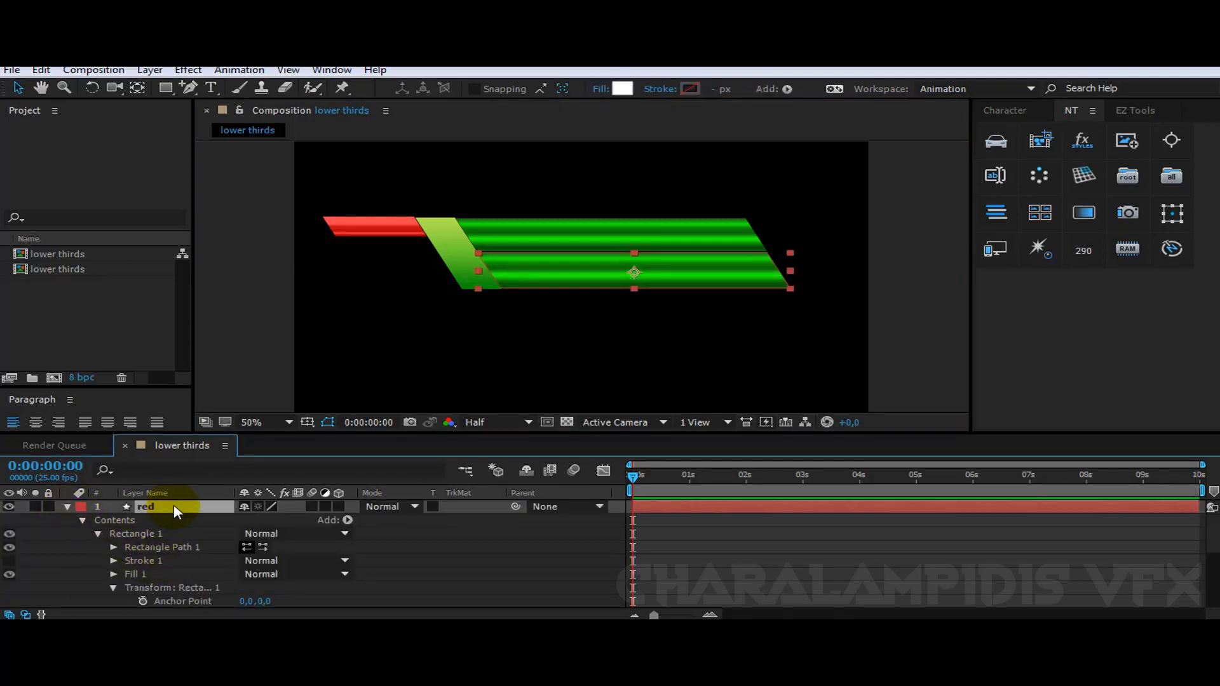
{"action": "left_click", "coordinate": [1041, 217]}
{"action": "left_click", "coordinate": [687, 434]}
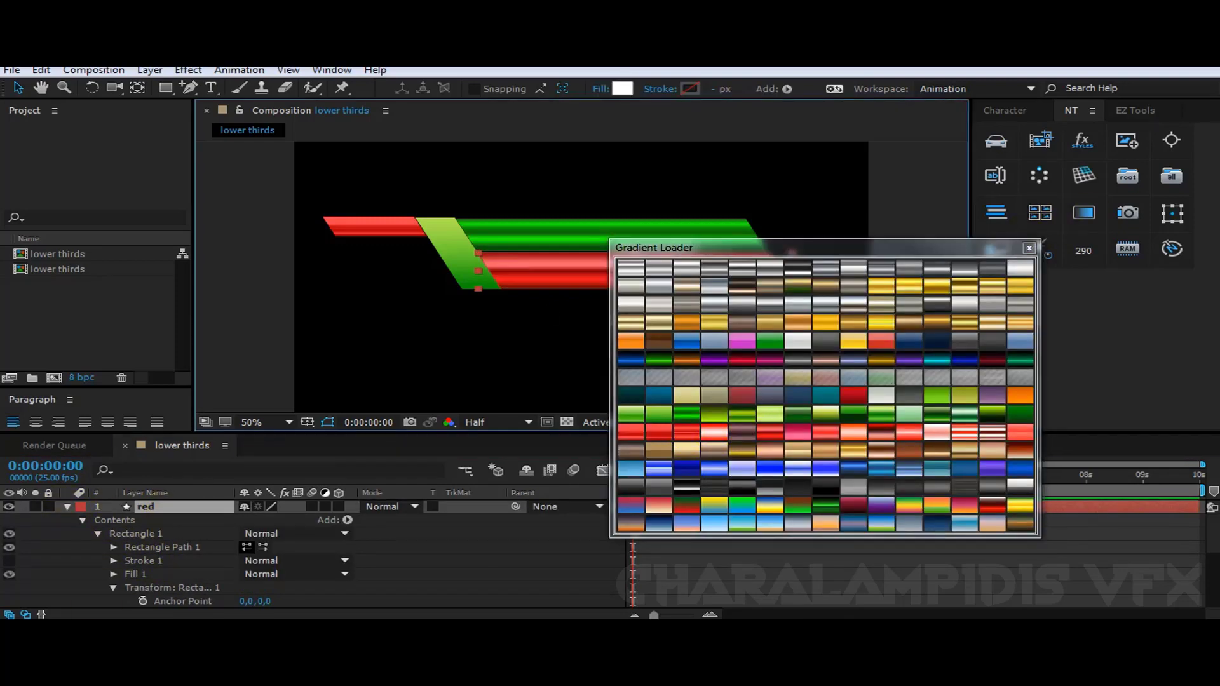
{"action": "left_click", "coordinate": [1028, 248]}
{"action": "left_click", "coordinate": [559, 362]}
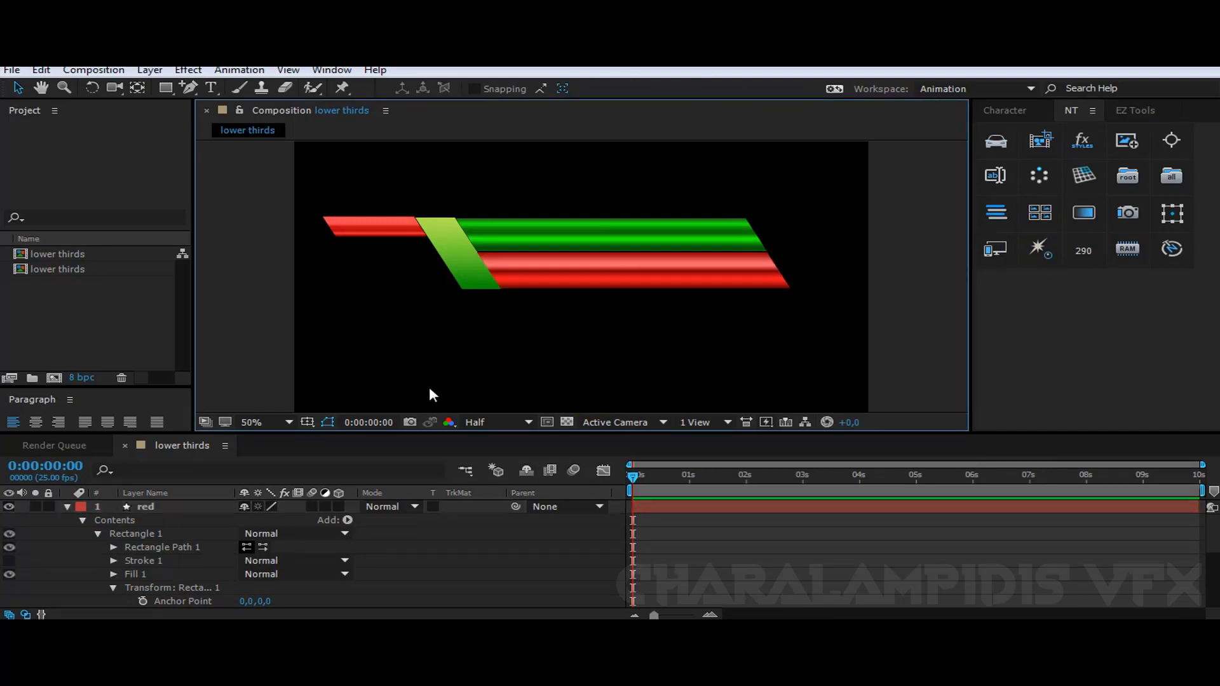
{"action": "left_click", "coordinate": [67, 507]}
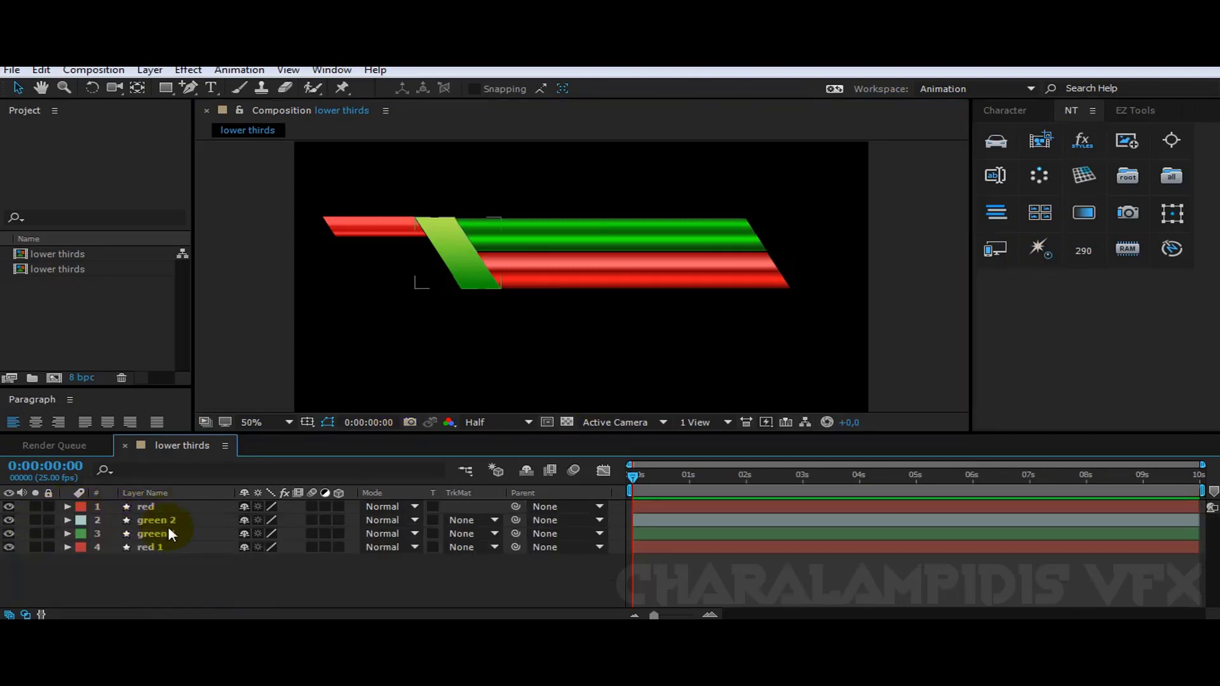
- Duplicate the green 1 layer, place the copy against the right end of the two long bars and centre its anchor point
{"action": "left_click", "coordinate": [152, 534]}
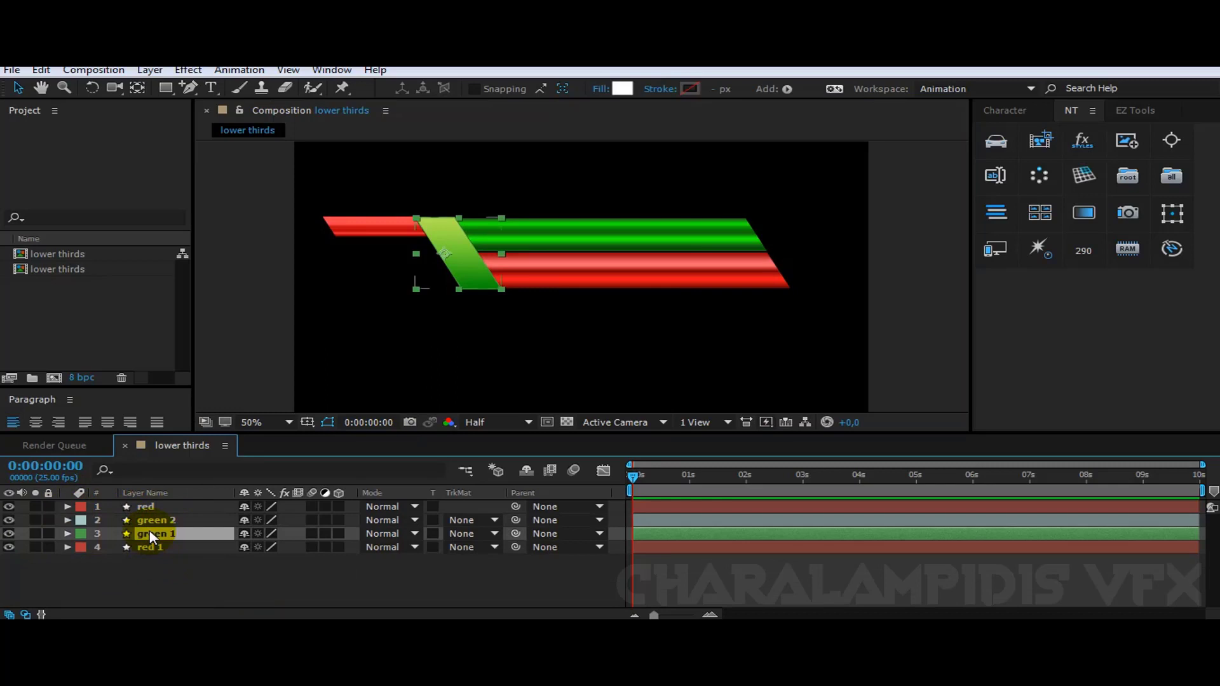
{"action": "key", "text": "ctrl+d"}
{"action": "left_click", "coordinate": [468, 263]}
{"action": "left_click_drag", "start_coordinate": [468, 263], "coordinate": [794, 250]}
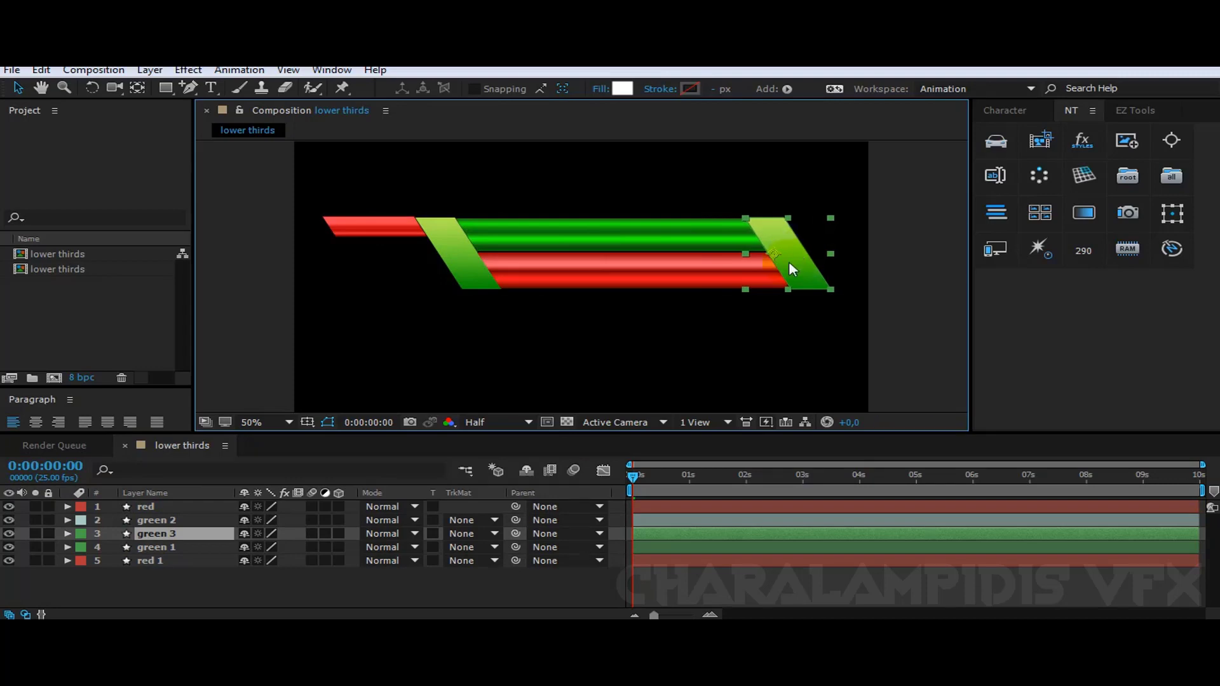
{"action": "left_click", "coordinate": [1134, 110]}
{"action": "left_click", "coordinate": [1018, 181]}
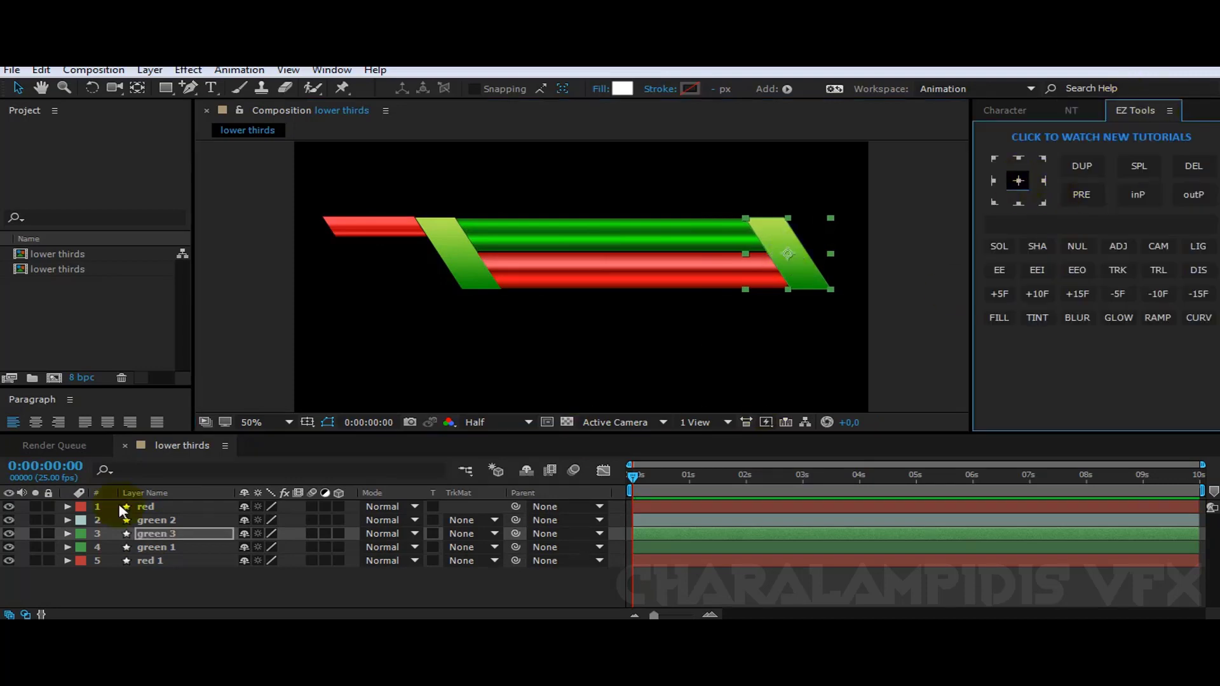
- Centre the anchor point of the original green 1 shape at the left end of the long bars
{"action": "left_click", "coordinate": [460, 256]}
{"action": "left_click", "coordinate": [478, 286]}
{"action": "left_click", "coordinate": [447, 262]}
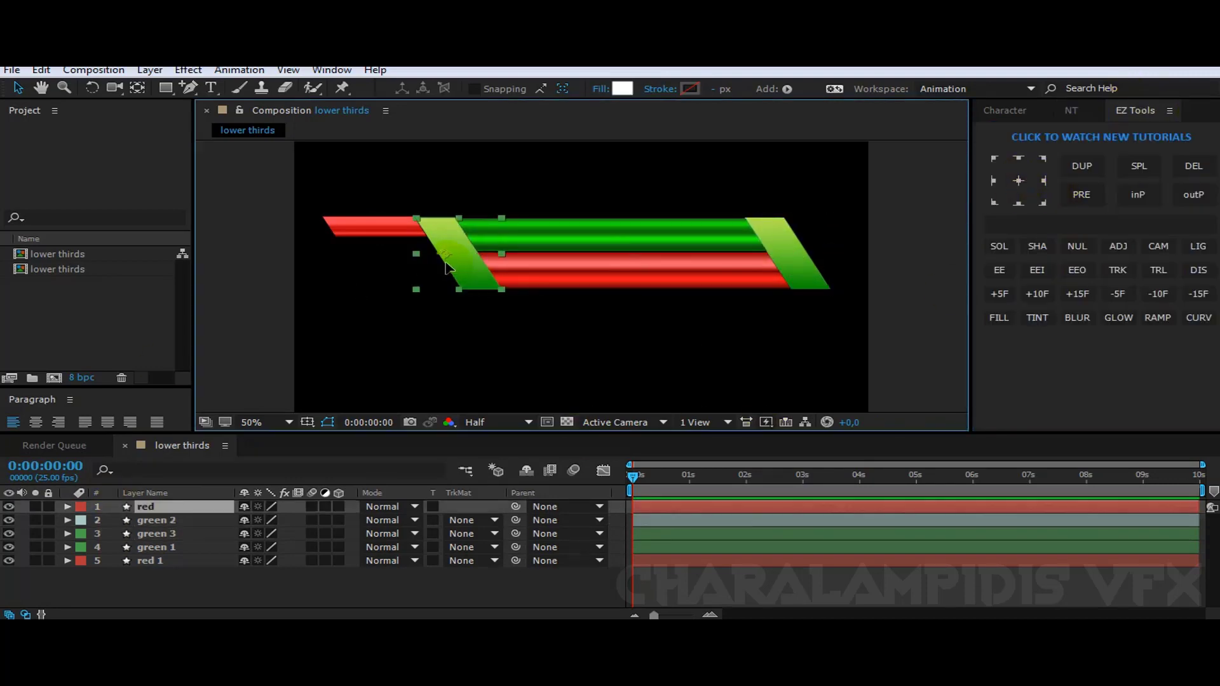
{"action": "left_click", "coordinate": [1020, 181]}
{"action": "left_click", "coordinate": [466, 380]}
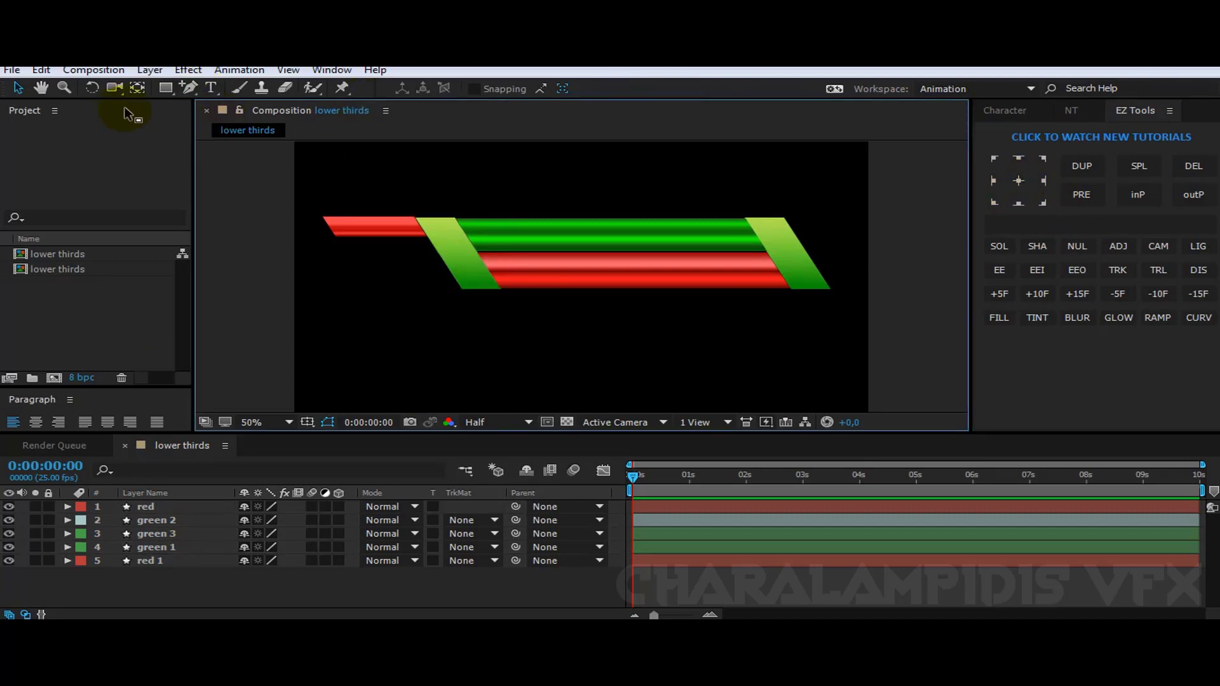
- Draw a small white rectangle over the lower right part of the red bar and centre its anchor point
{"action": "left_click", "coordinate": [163, 88]}
{"action": "left_click_drag", "start_coordinate": [666, 273], "coordinate": [775, 284]}
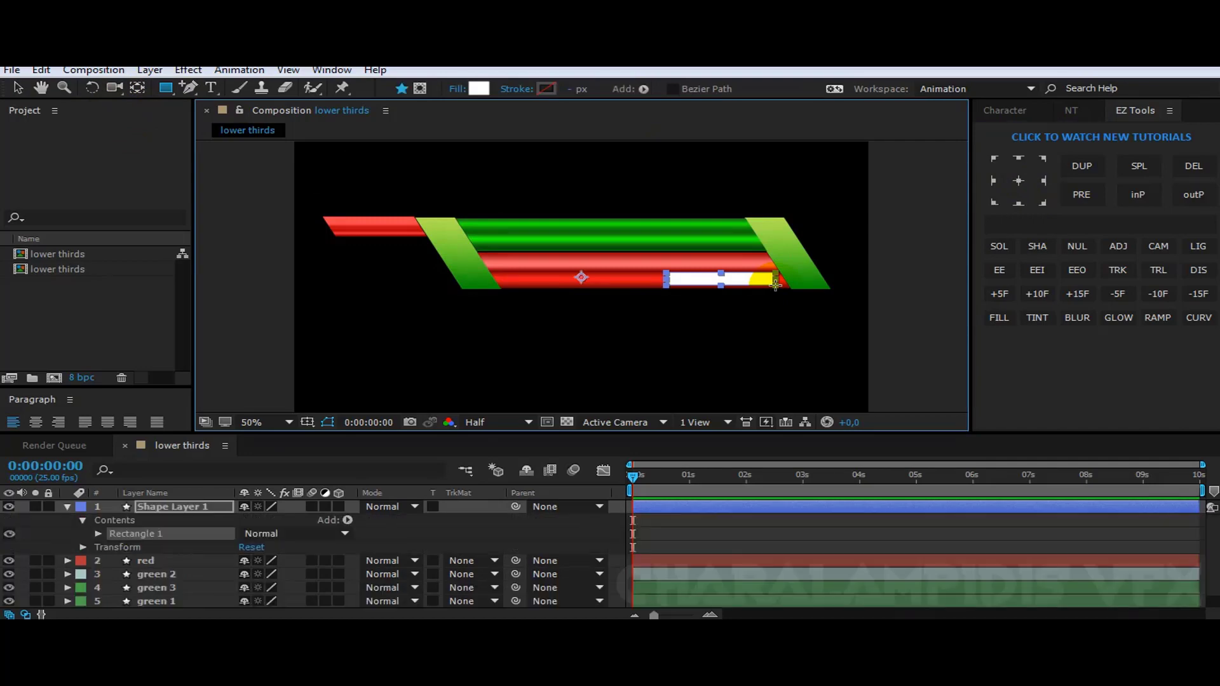
{"action": "left_click", "coordinate": [1021, 182]}
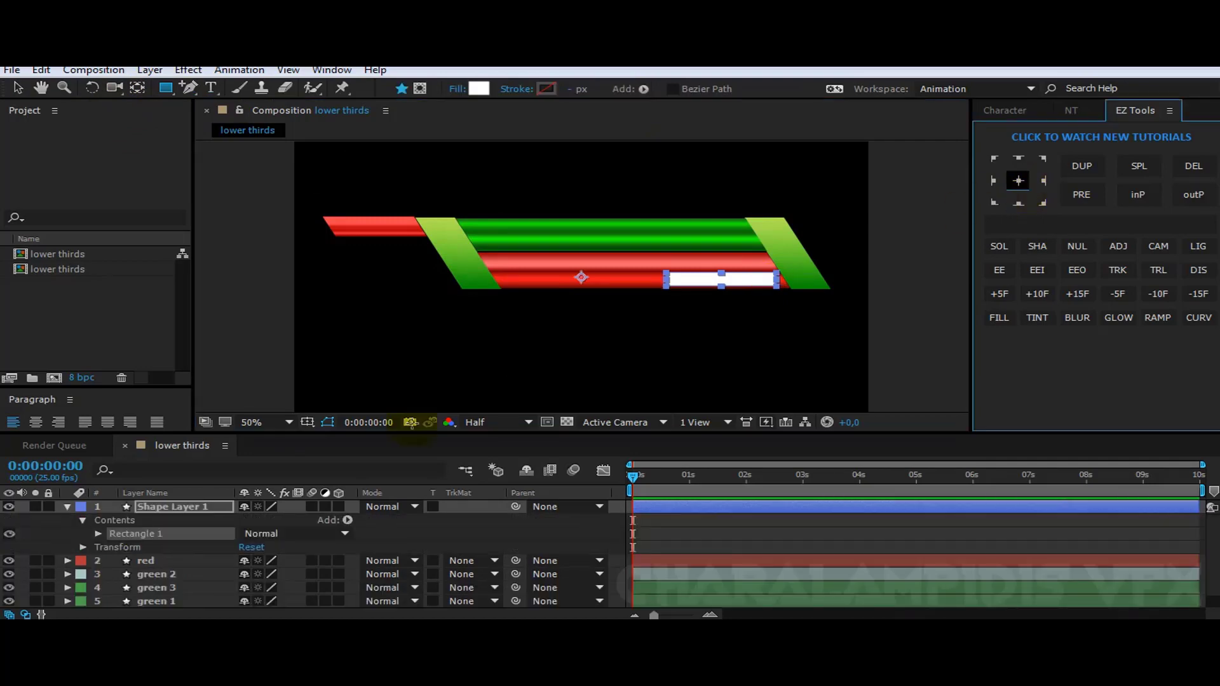
- Rename the small rectangle's shape layer "yellow" and set its label colour to Yellow
{"action": "left_click", "coordinate": [170, 508]}
{"action": "key", "text": "Return"}
{"action": "type", "text": "yellow"}
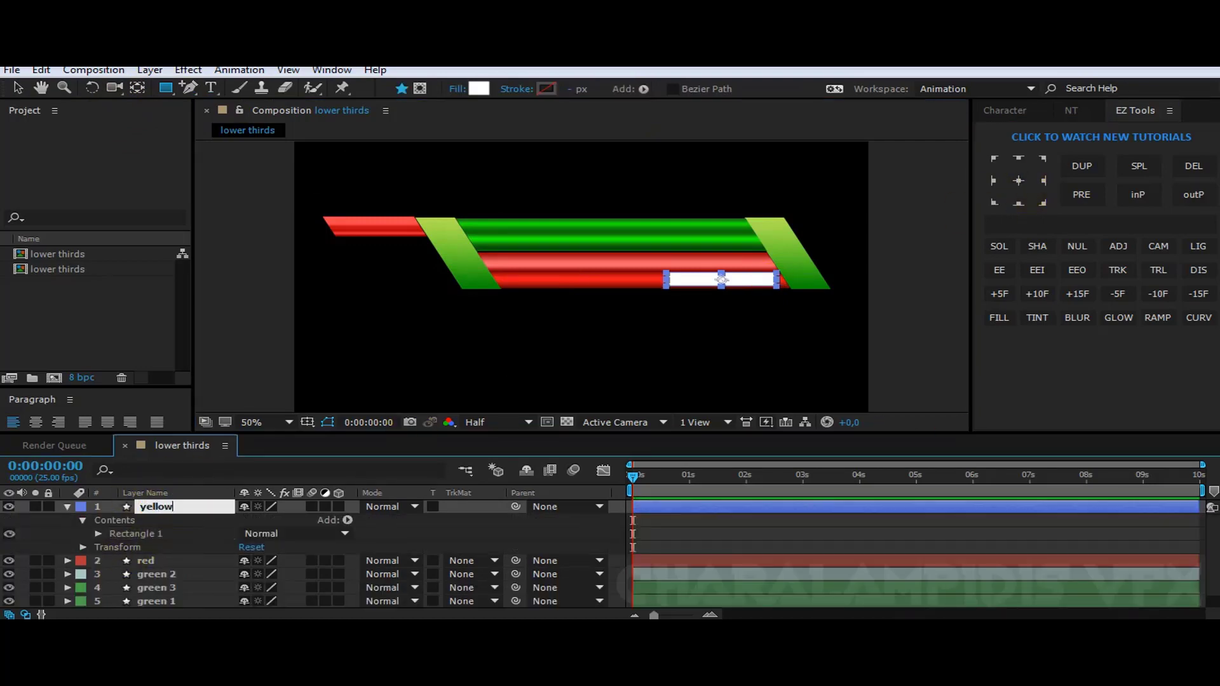
{"action": "key", "text": "Return"}
{"action": "left_click", "coordinate": [81, 507]}
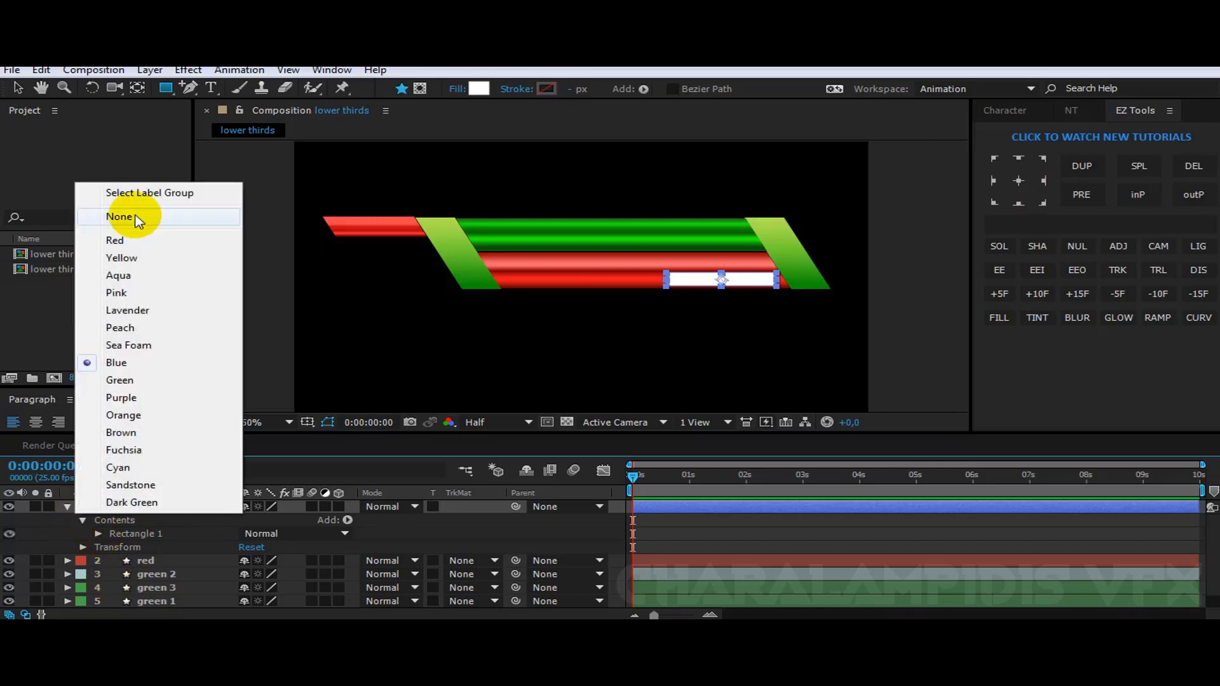
{"action": "left_click", "coordinate": [121, 251]}
- Set the skew of the yellow layer's rectangle to -30
{"action": "left_click", "coordinate": [98, 533]}
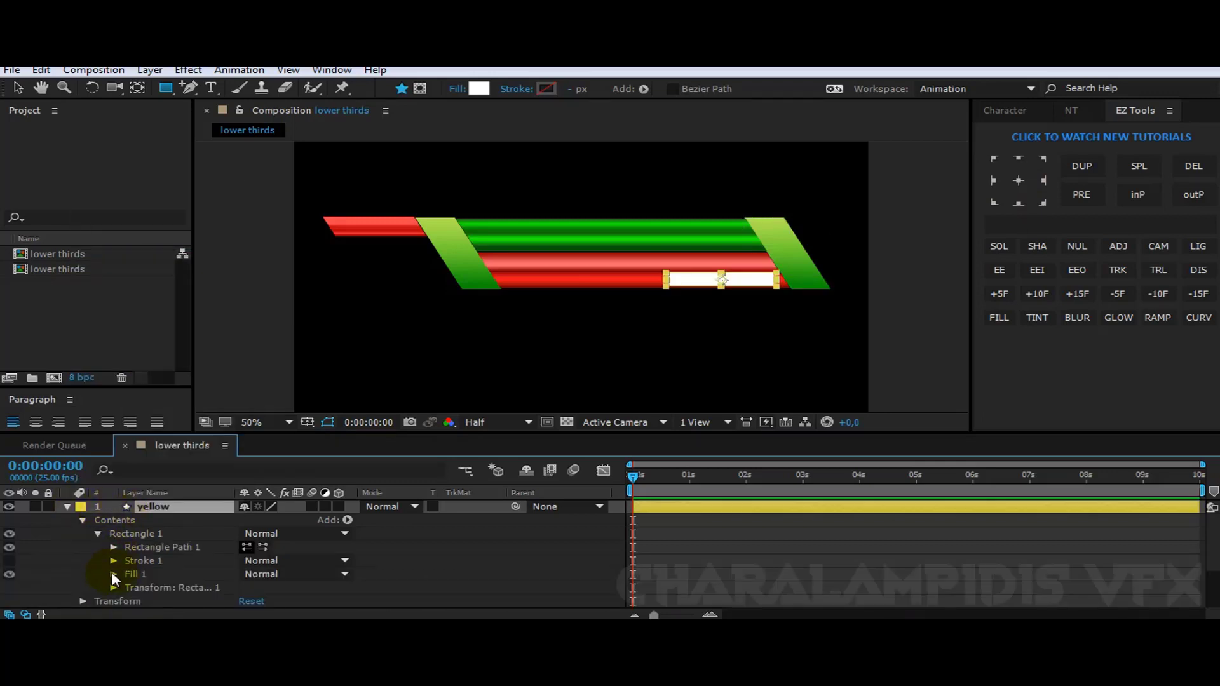
{"action": "left_click", "coordinate": [113, 587]}
{"action": "type", "text": "-30"}
{"action": "key", "text": "Return"}
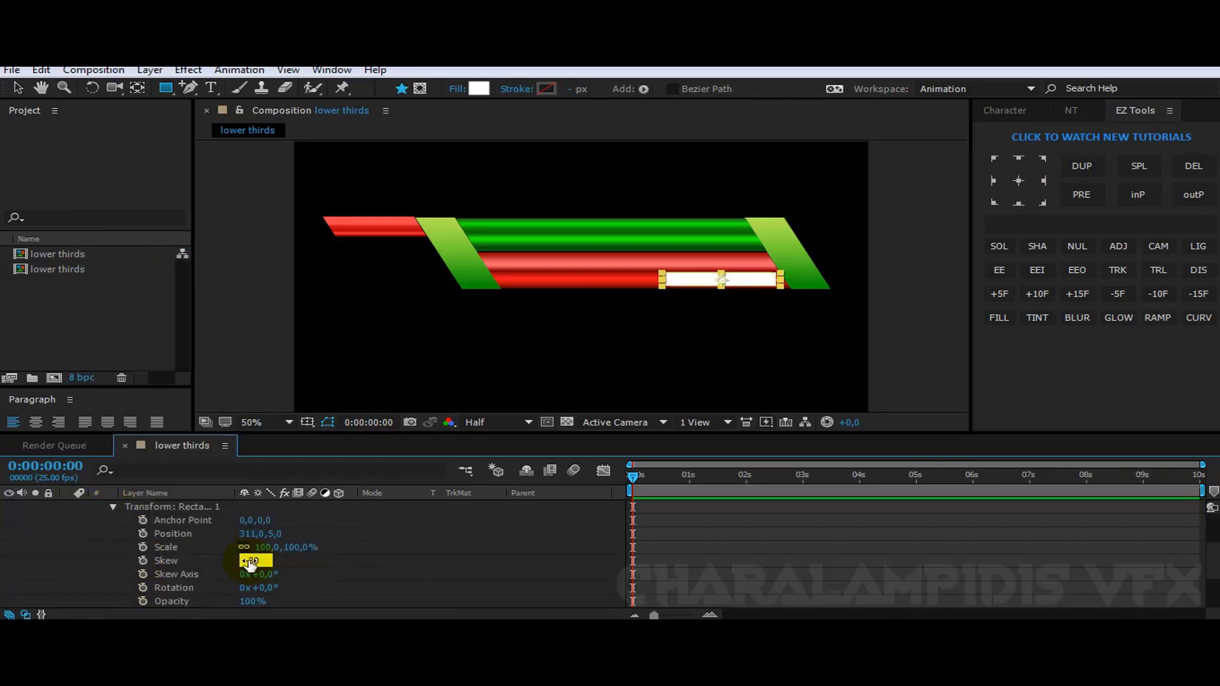
- Nudge the yellow layer's rectangle right until it meets the slanted edge of the right green shape
{"action": "key", "text": "Right"}
{"action": "key", "text": "Right"}
{"action": "key", "text": "Right"}
{"action": "key", "text": "Right"}
{"action": "key", "text": "Right"}
{"action": "key", "text": "Right"}
{"action": "key", "text": "Right"}
{"action": "key", "text": "Right"}
{"action": "key", "text": "Right"}
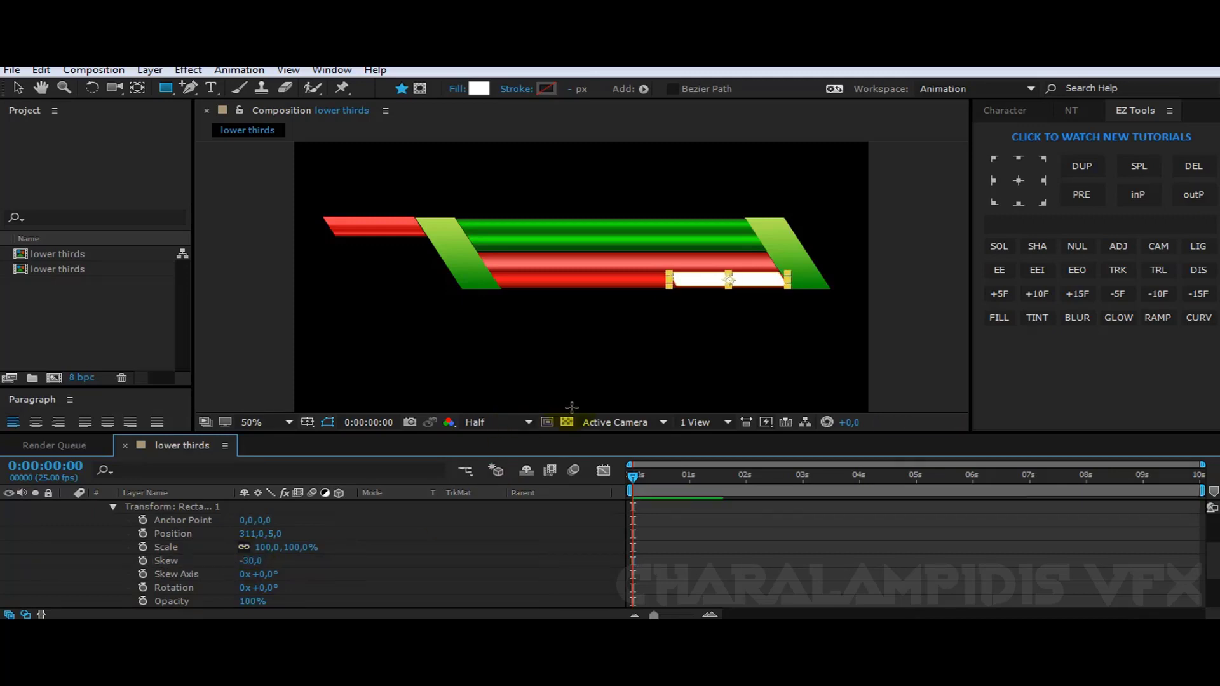
- Select the yellow layer's bar and apply a yellow preset to it from the Gradient Loader
{"action": "left_click", "coordinate": [17, 87]}
{"action": "left_click", "coordinate": [525, 361]}
{"action": "left_click", "coordinate": [699, 283]}
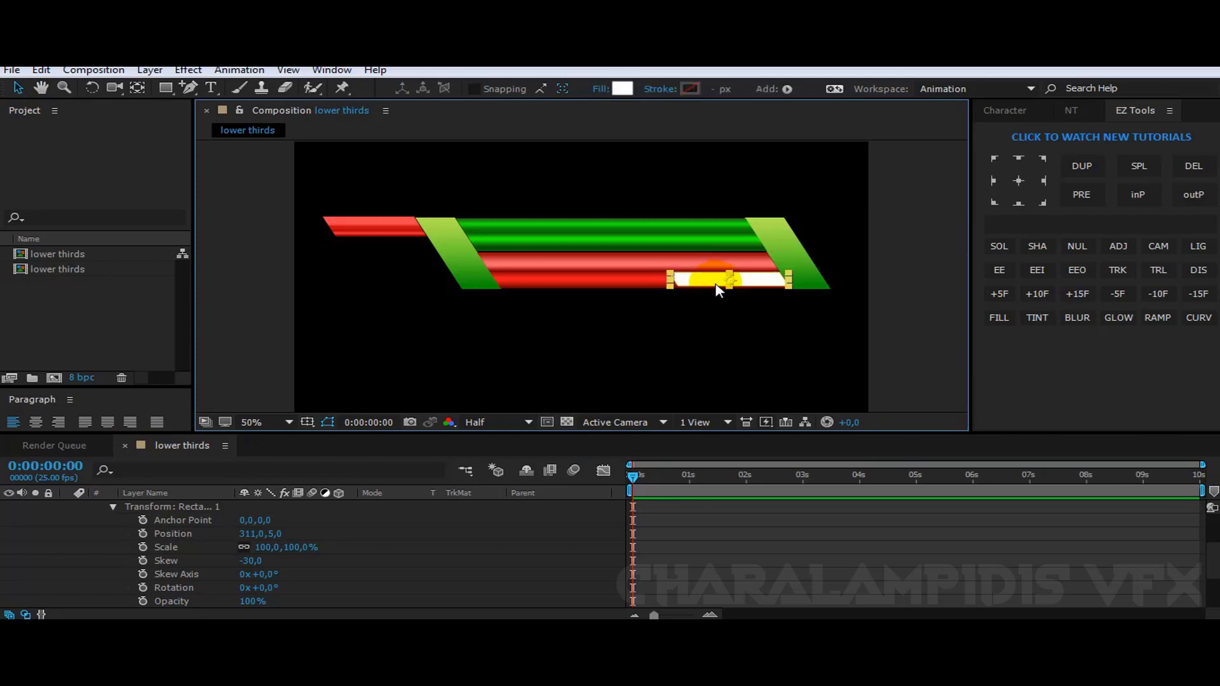
{"action": "left_click", "coordinate": [1071, 111]}
{"action": "left_click", "coordinate": [1040, 211]}
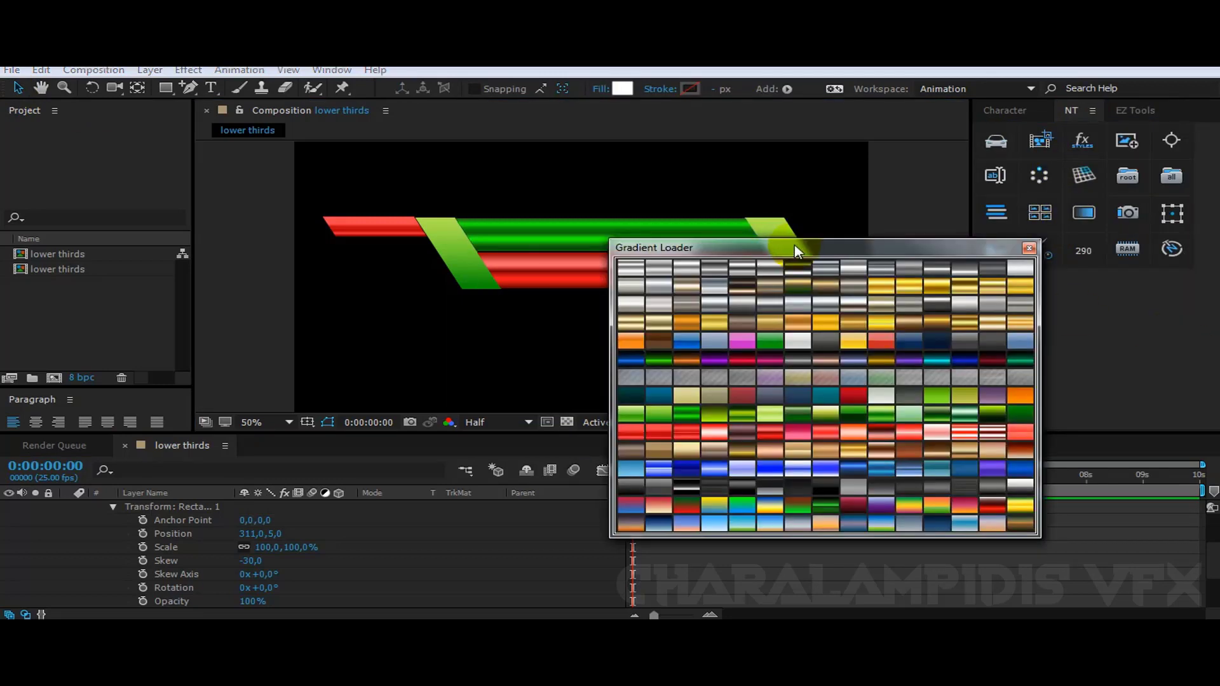
{"action": "left_click_drag", "start_coordinate": [794, 245], "coordinate": [738, 225]}
{"action": "left_click", "coordinate": [796, 317]}
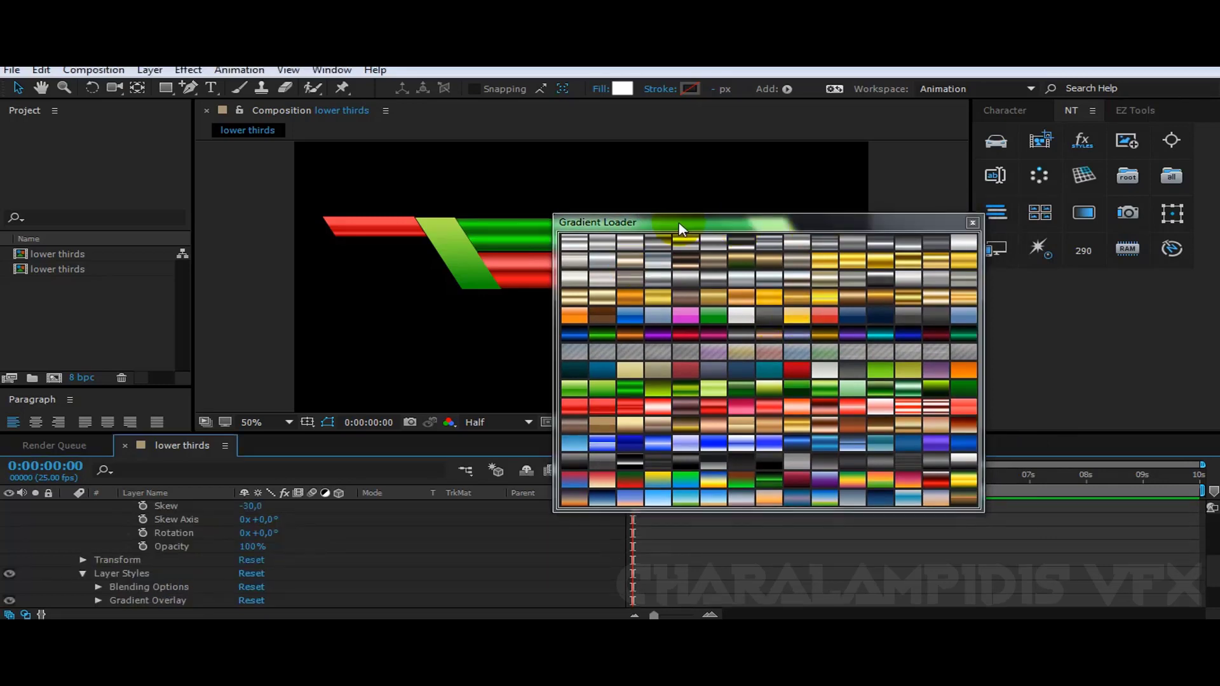
- Close the Gradient Loader, deselect the yellow bar and collapse the yellow layer's properties
{"action": "left_click_drag", "start_coordinate": [644, 228], "coordinate": [774, 229]}
{"action": "left_click", "coordinate": [1054, 225]}
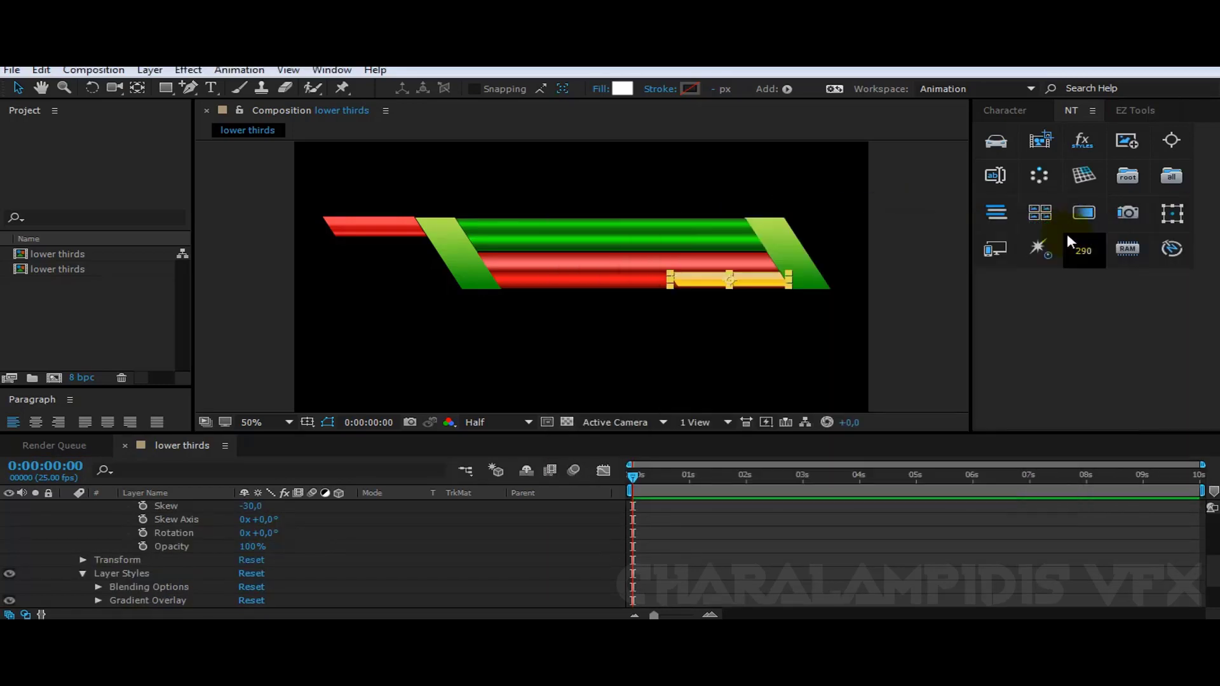
{"action": "left_click", "coordinate": [662, 367]}
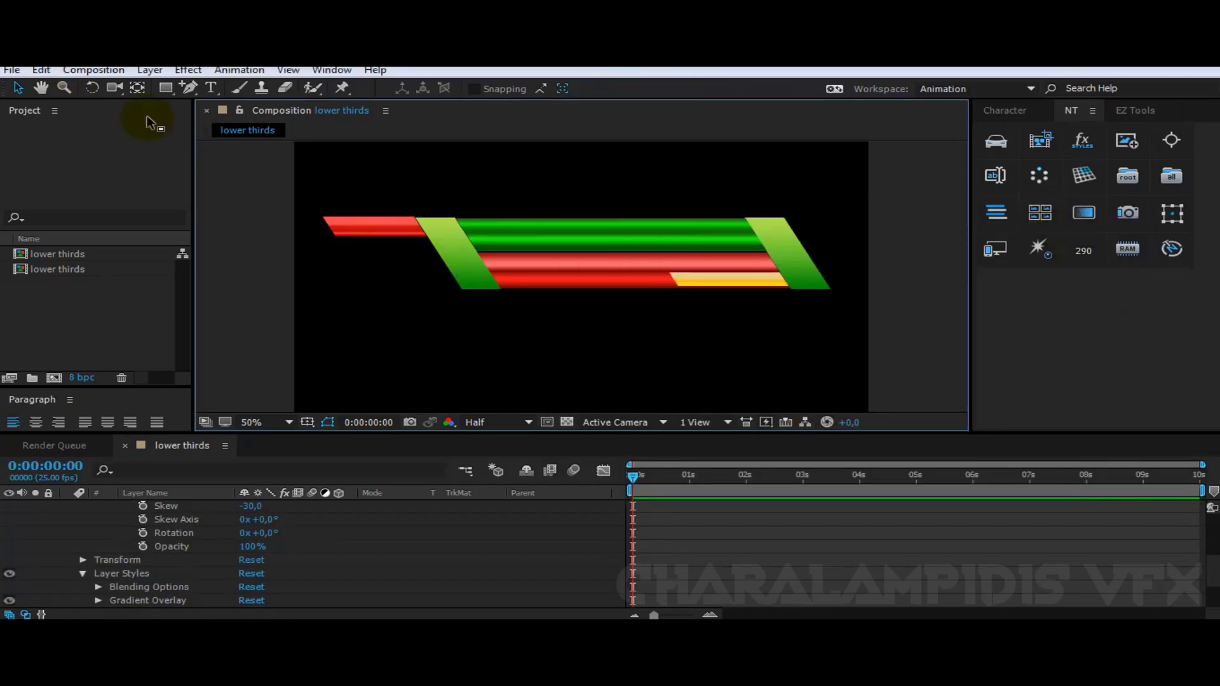
{"action": "scroll", "coordinate": [143, 532], "scroll_direction": "up", "scroll_amount": 4}
{"action": "left_click", "coordinate": [68, 506]}
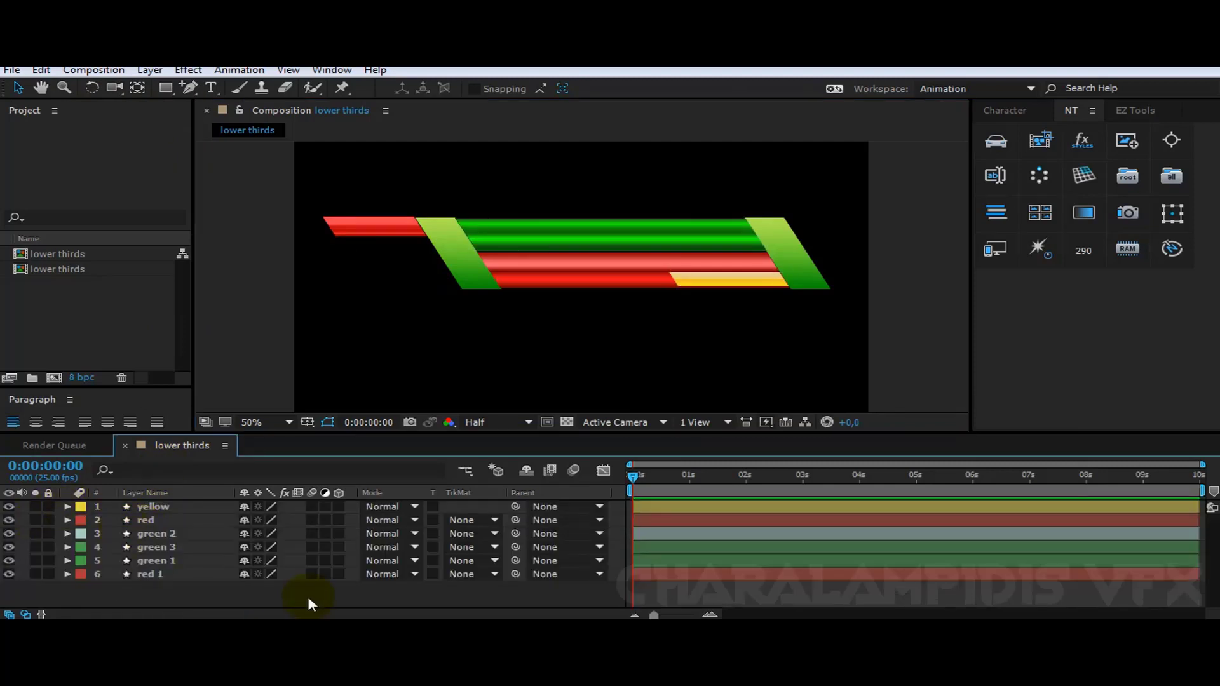
- Set up the Pen tool with no fill and a solid white 10 px stroke
{"action": "left_click_drag", "start_coordinate": [190, 87], "coordinate": [239, 88]}
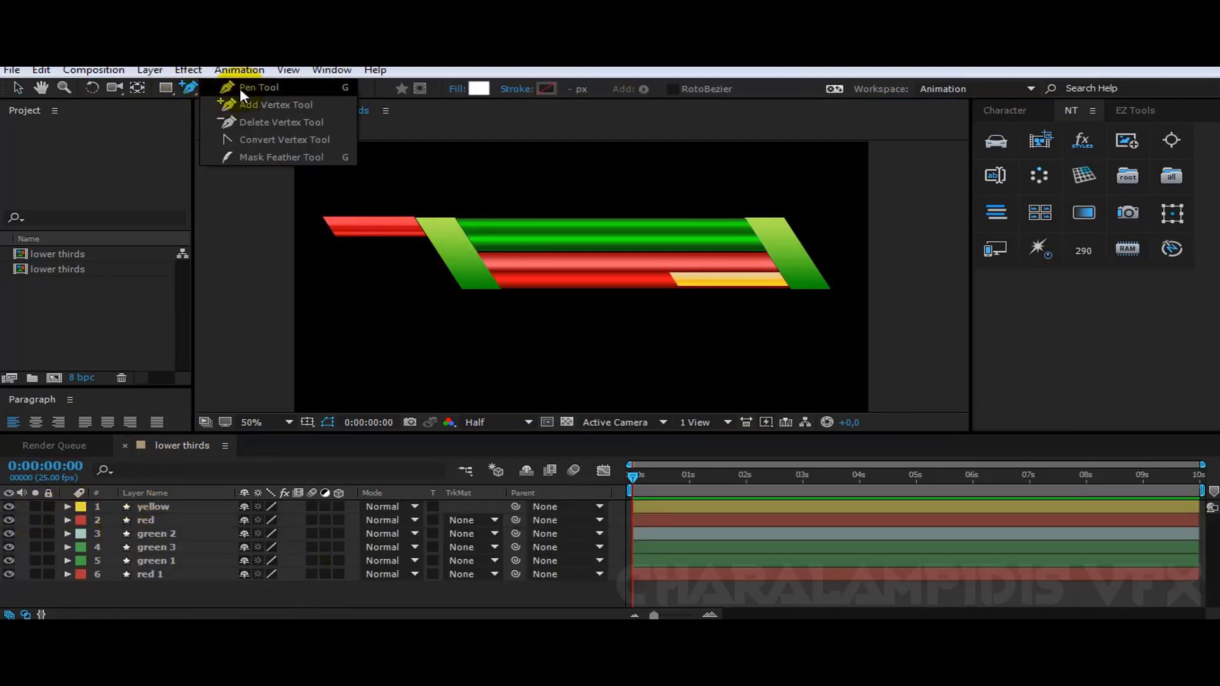
{"action": "left_click", "coordinate": [512, 89]}
{"action": "left_click", "coordinate": [89, 180]}
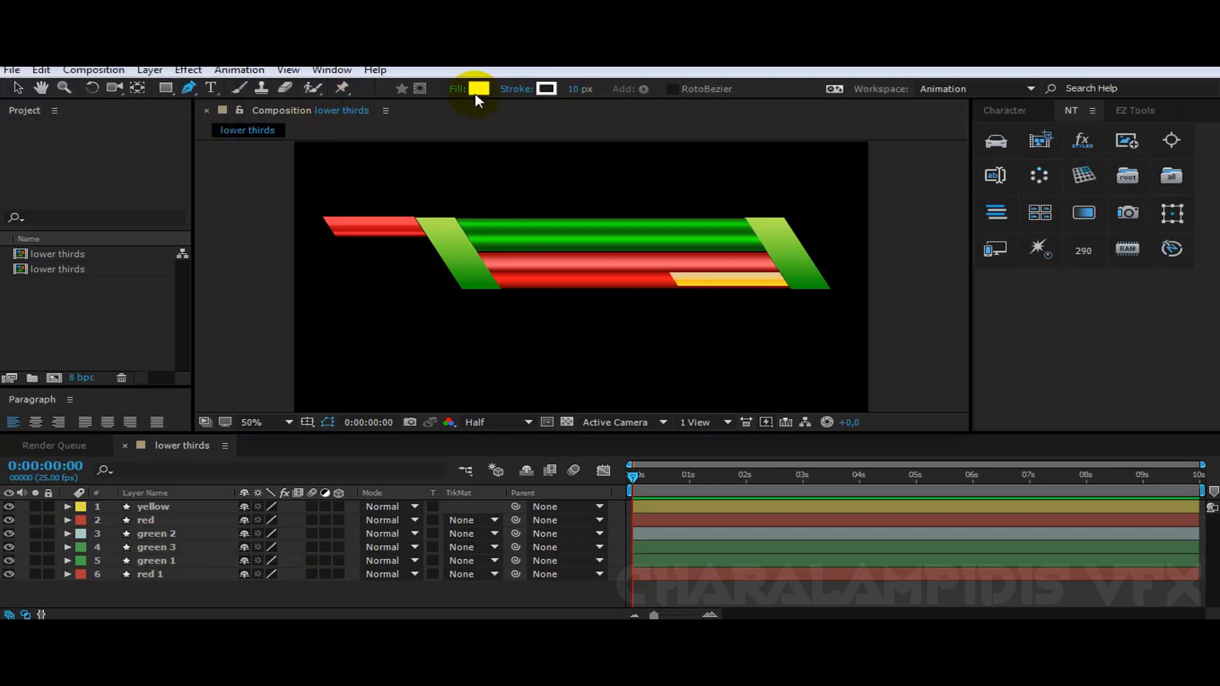
{"action": "left_click", "coordinate": [478, 88]}
{"action": "left_click", "coordinate": [503, 205]}
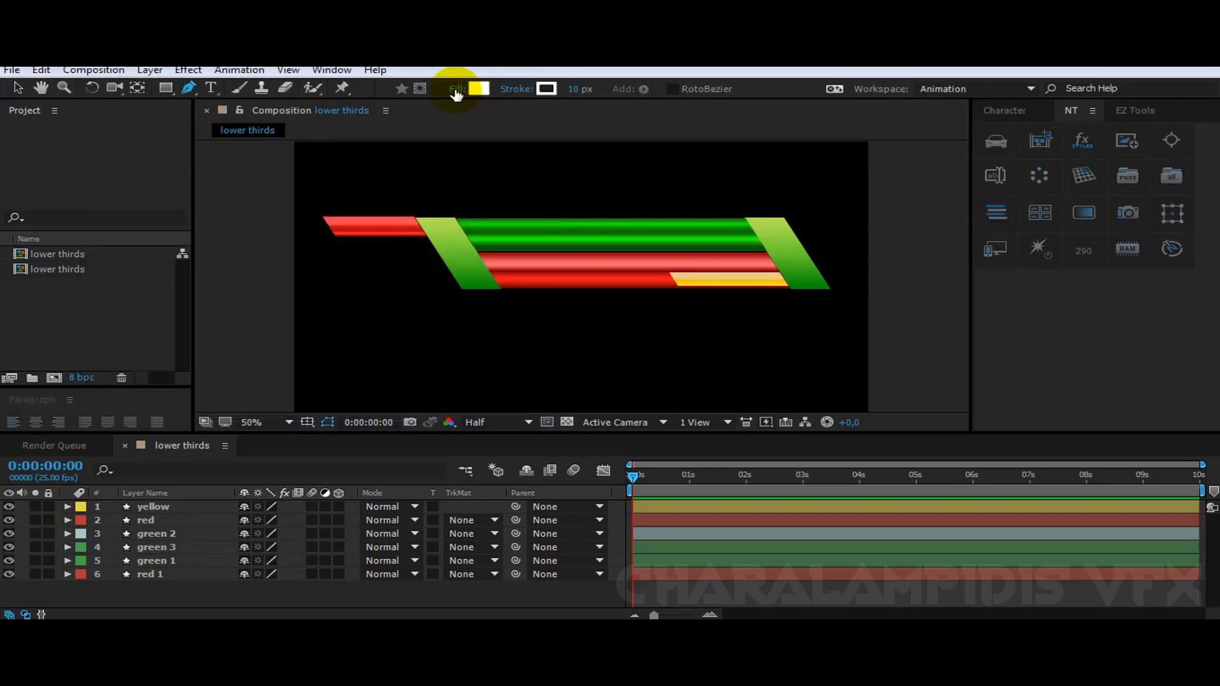
{"action": "left_click", "coordinate": [457, 89]}
{"action": "left_click", "coordinate": [27, 89]}
{"action": "left_click", "coordinate": [90, 180]}
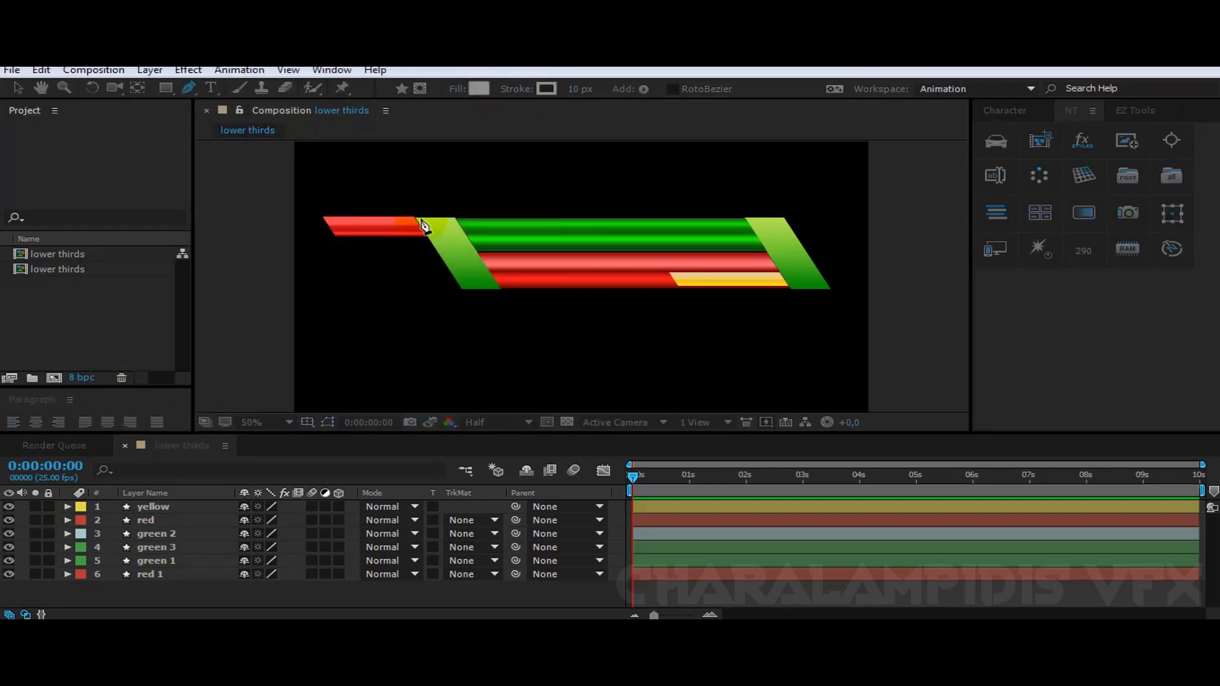
- Draw a straight diagonal line with the Pen tool along the left green shape's outer slanted edge, extending past its lower corner
{"action": "key", "text": "period"}
{"action": "key", "text": "period"}
{"action": "key", "text": "h"}
{"action": "left_click_drag", "start_coordinate": [259, 203], "coordinate": [476, 286]}
{"action": "scroll", "coordinate": [476, 286], "scroll_direction": "down", "scroll_amount": 1}
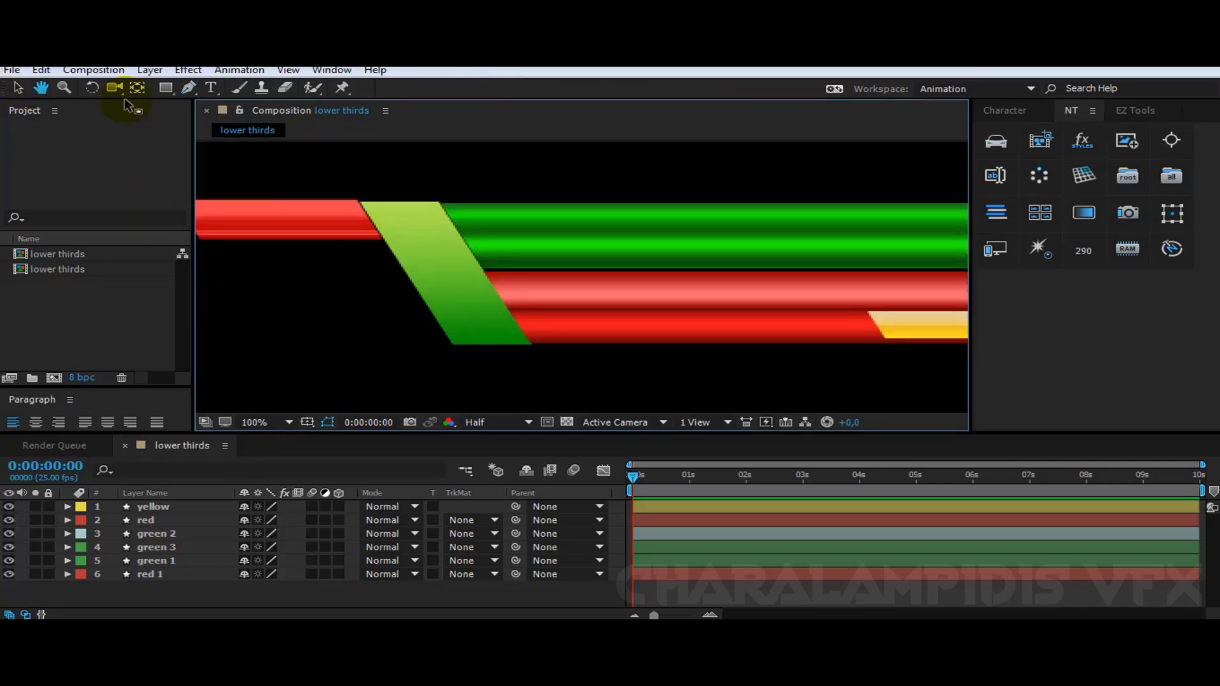
{"action": "left_click", "coordinate": [188, 87]}
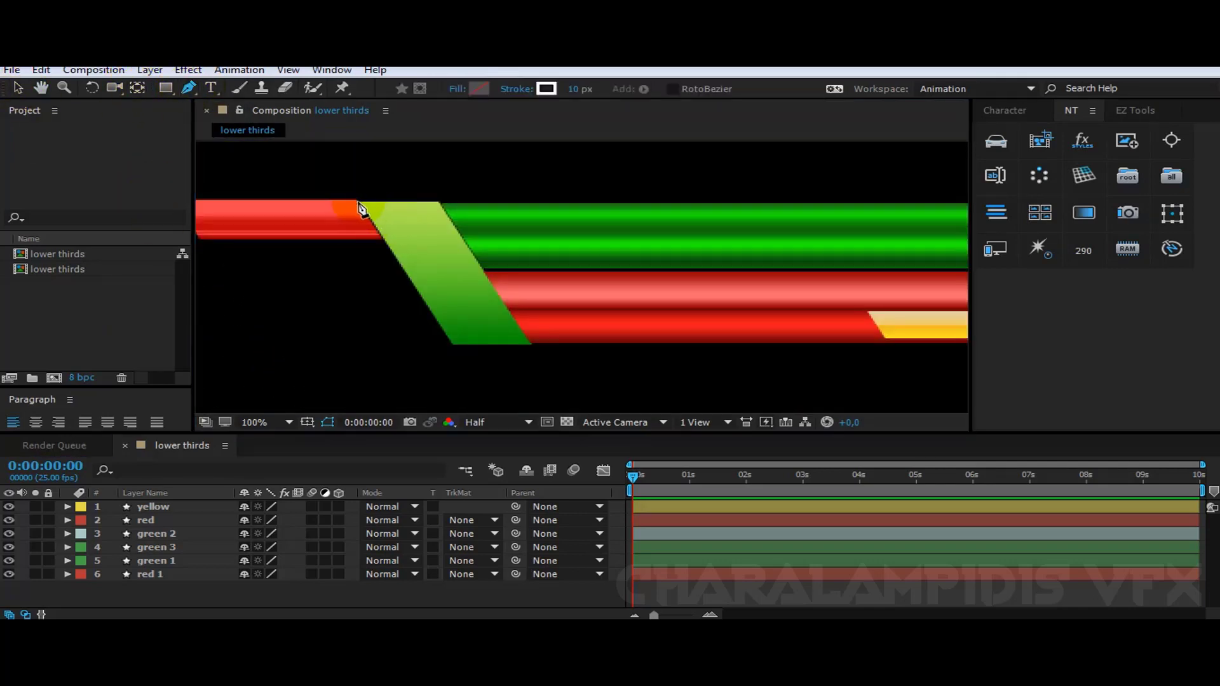
{"action": "left_click", "coordinate": [358, 202]}
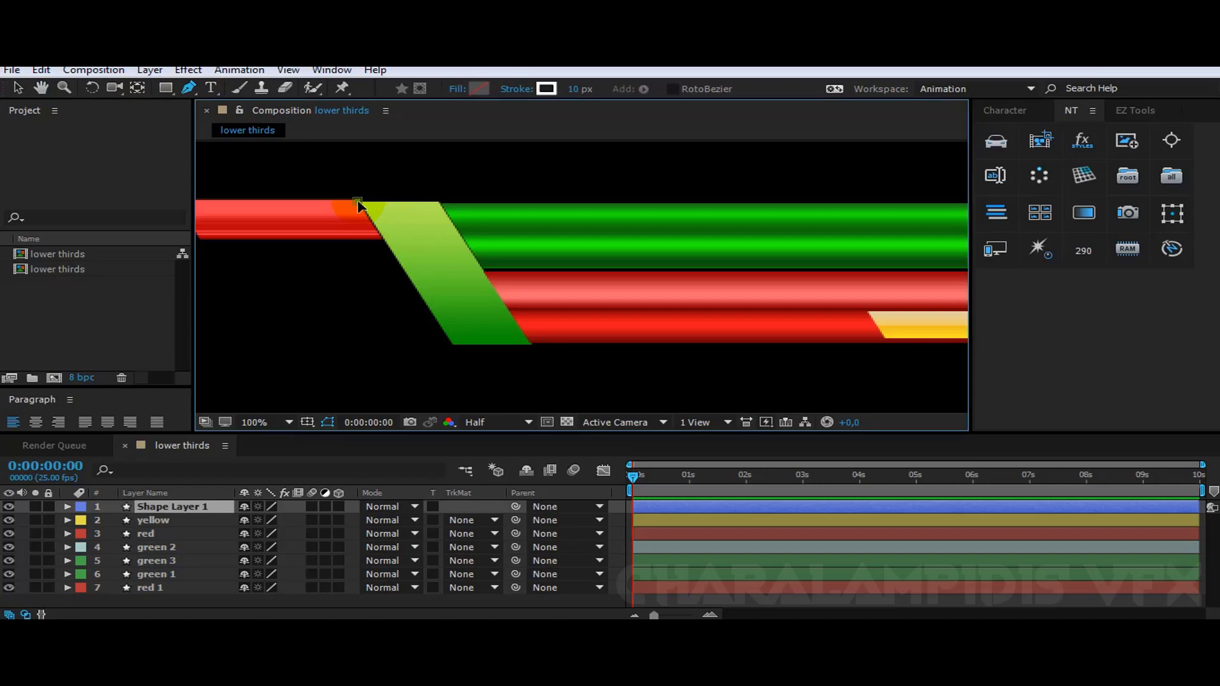
{"action": "left_click", "coordinate": [473, 385]}
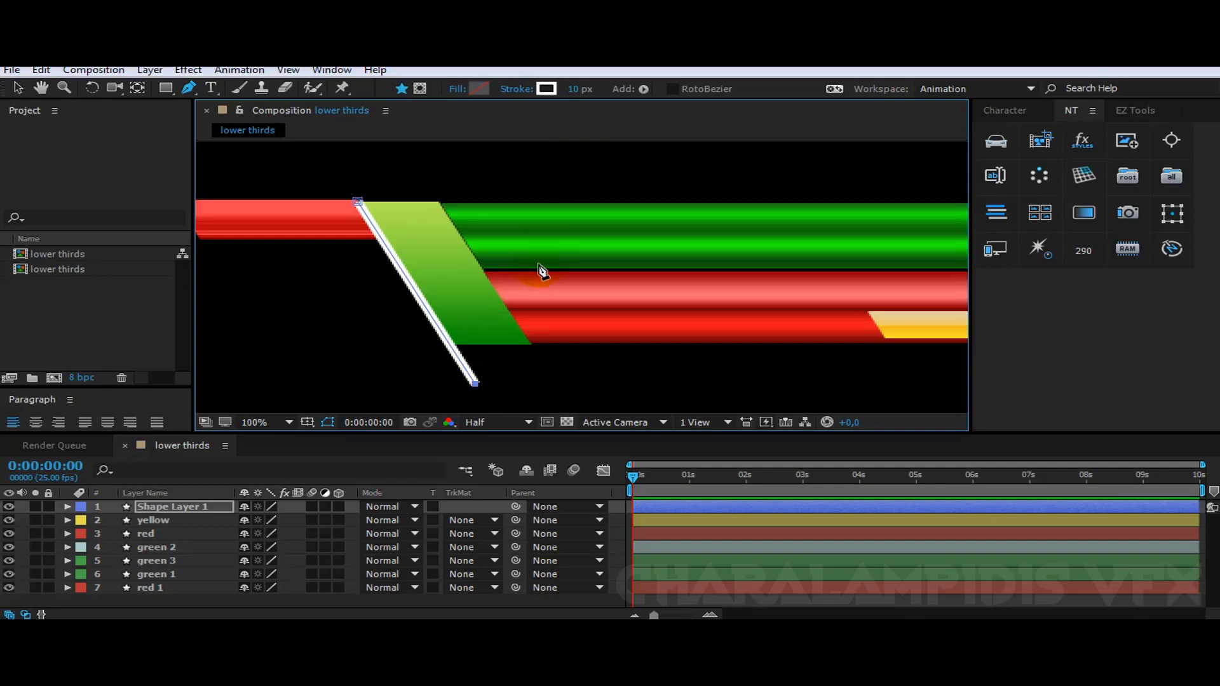
- Centre the new line's anchor point and rename its shape layer "line 1"
{"action": "left_click", "coordinate": [166, 505]}
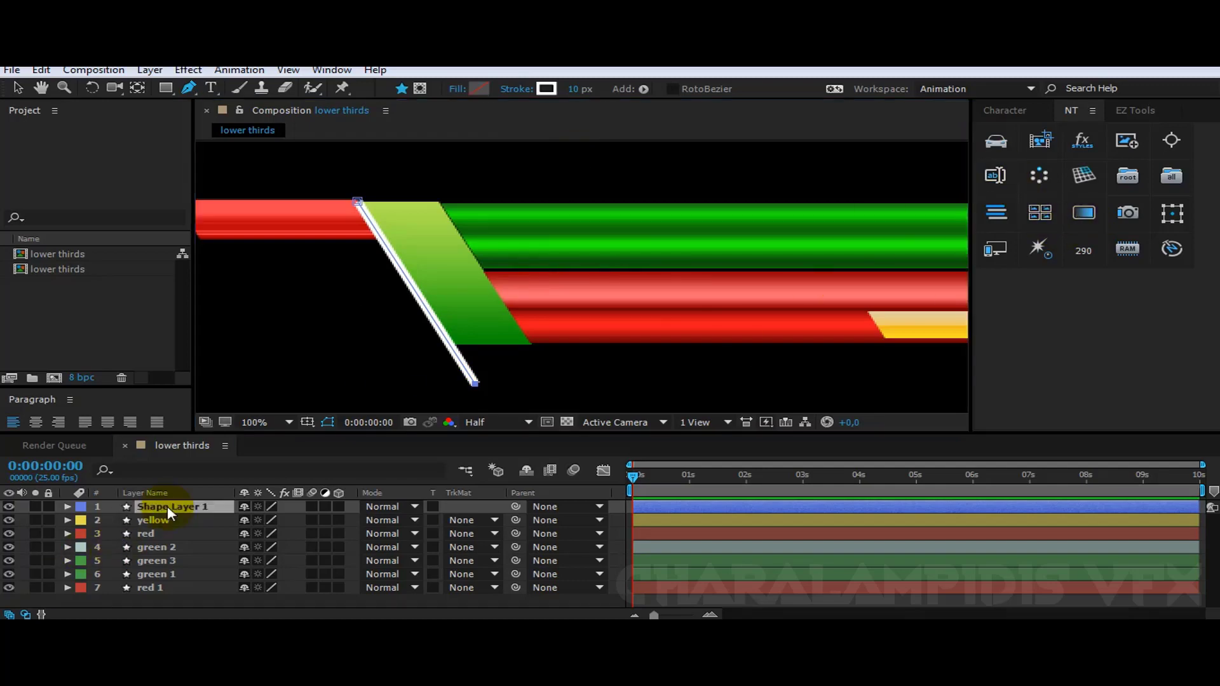
{"action": "left_click", "coordinate": [1135, 110]}
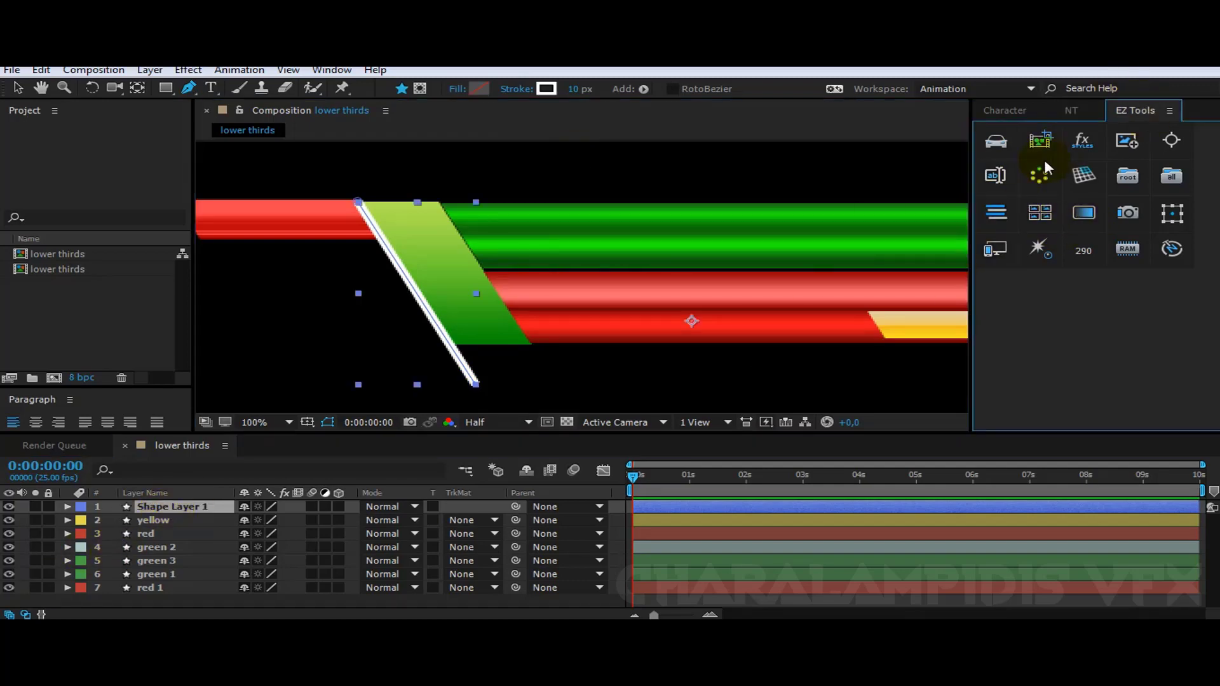
{"action": "left_click", "coordinate": [139, 505]}
{"action": "key", "text": "Return"}
{"action": "type", "text": "line 1"}
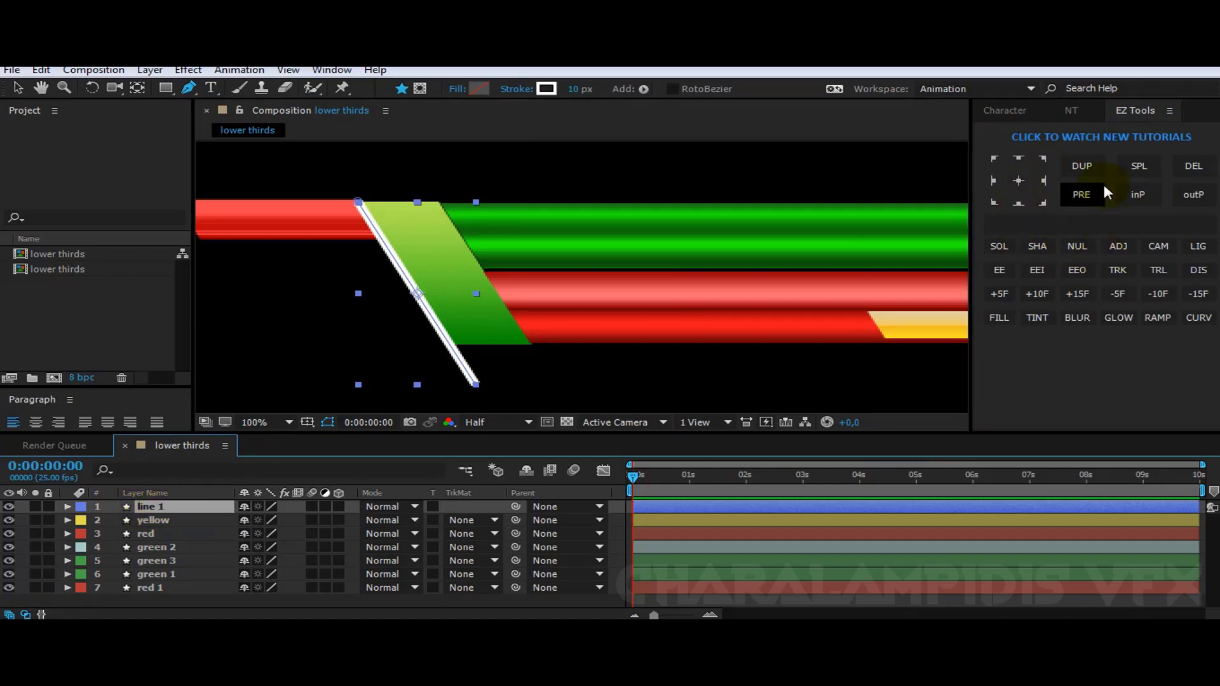
- Apply a gold gradient preset from the Gradient Loader to line 1
{"action": "left_click", "coordinate": [1077, 118]}
{"action": "left_click", "coordinate": [1083, 212]}
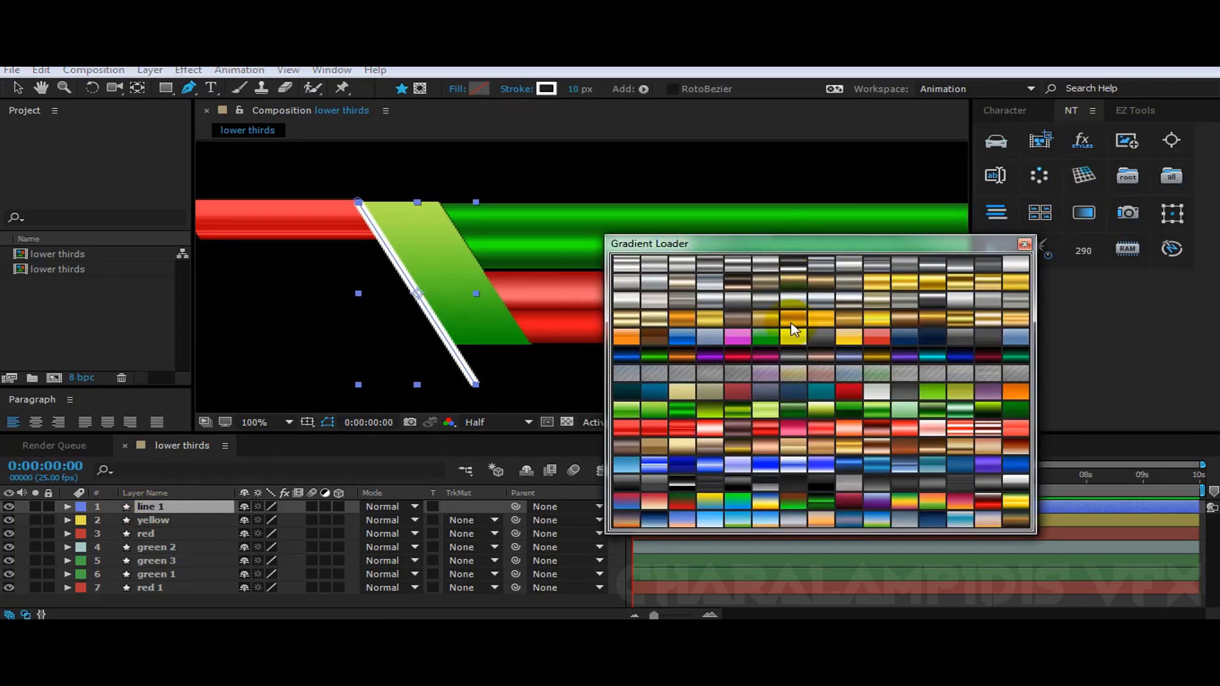
{"action": "left_click", "coordinate": [823, 351]}
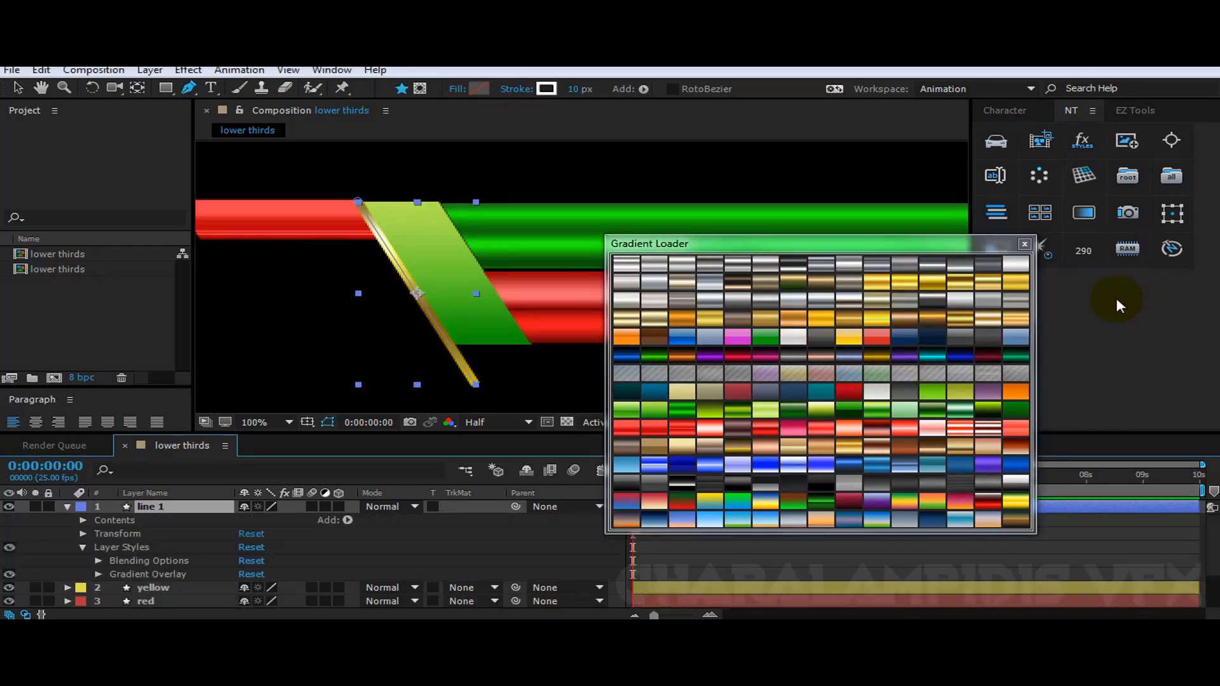
{"action": "left_click", "coordinate": [1024, 244]}
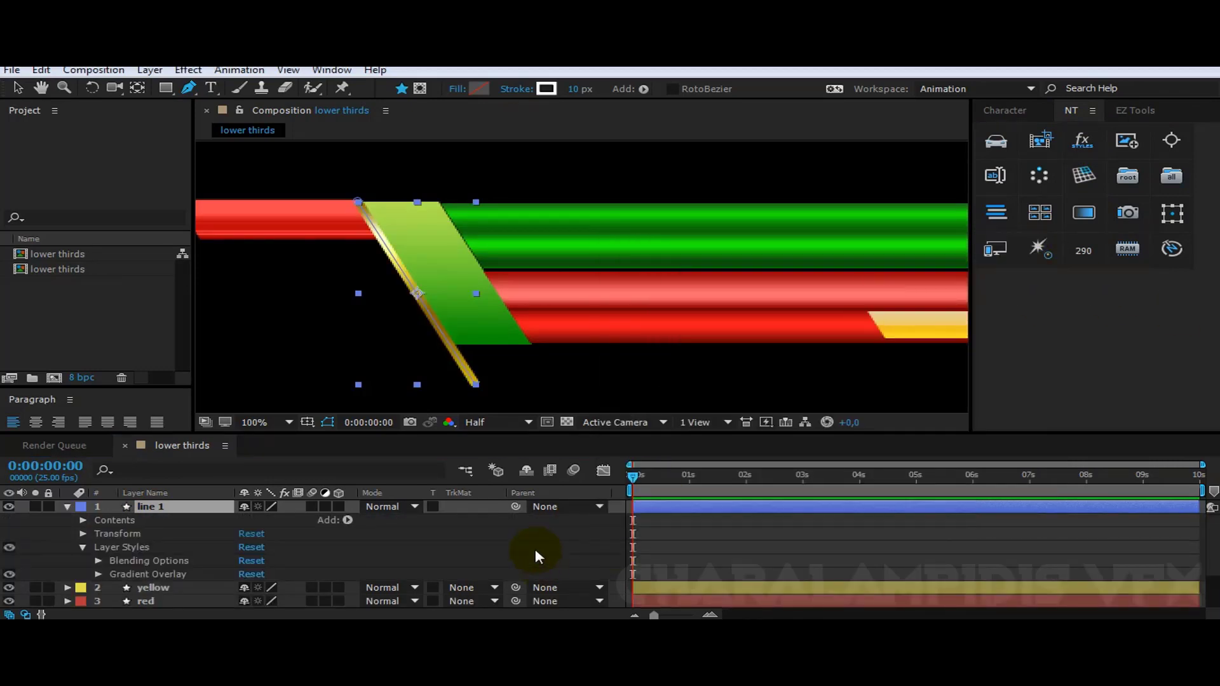
- Add a Bevel and Emboss layer style to line 1
{"action": "left_click", "coordinate": [539, 556]}
{"action": "left_click", "coordinate": [152, 507]}
{"action": "left_click", "coordinate": [150, 69]}
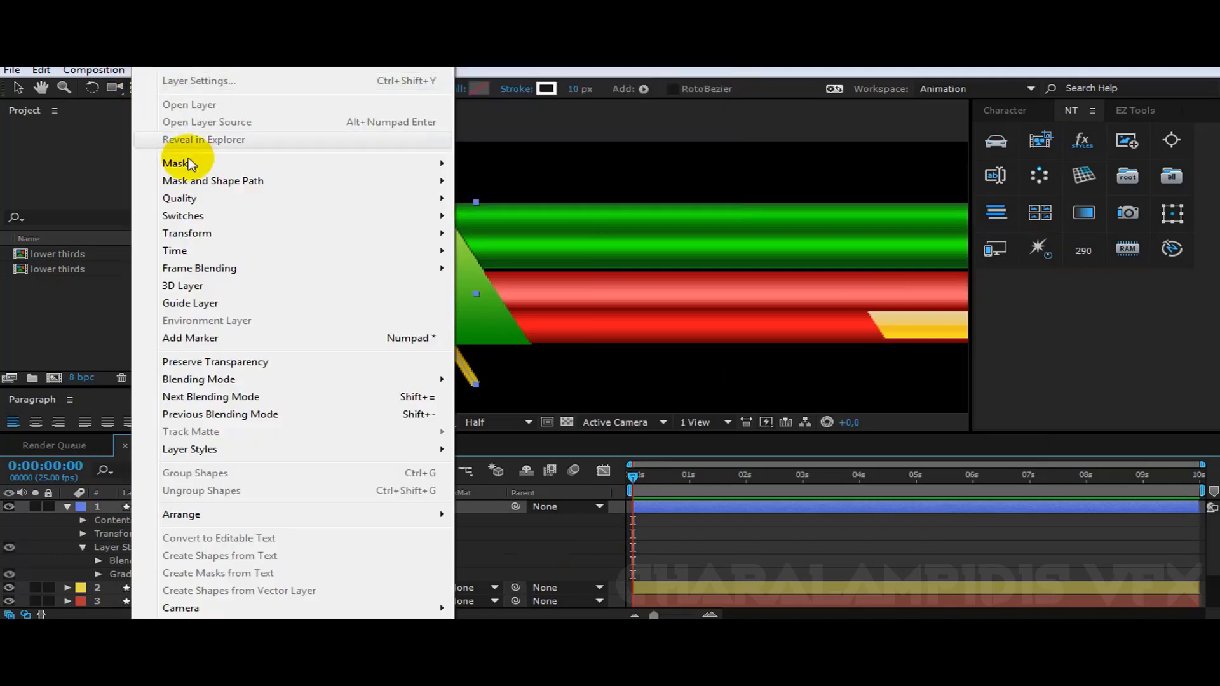
{"action": "mouse_move", "coordinate": [245, 455]}
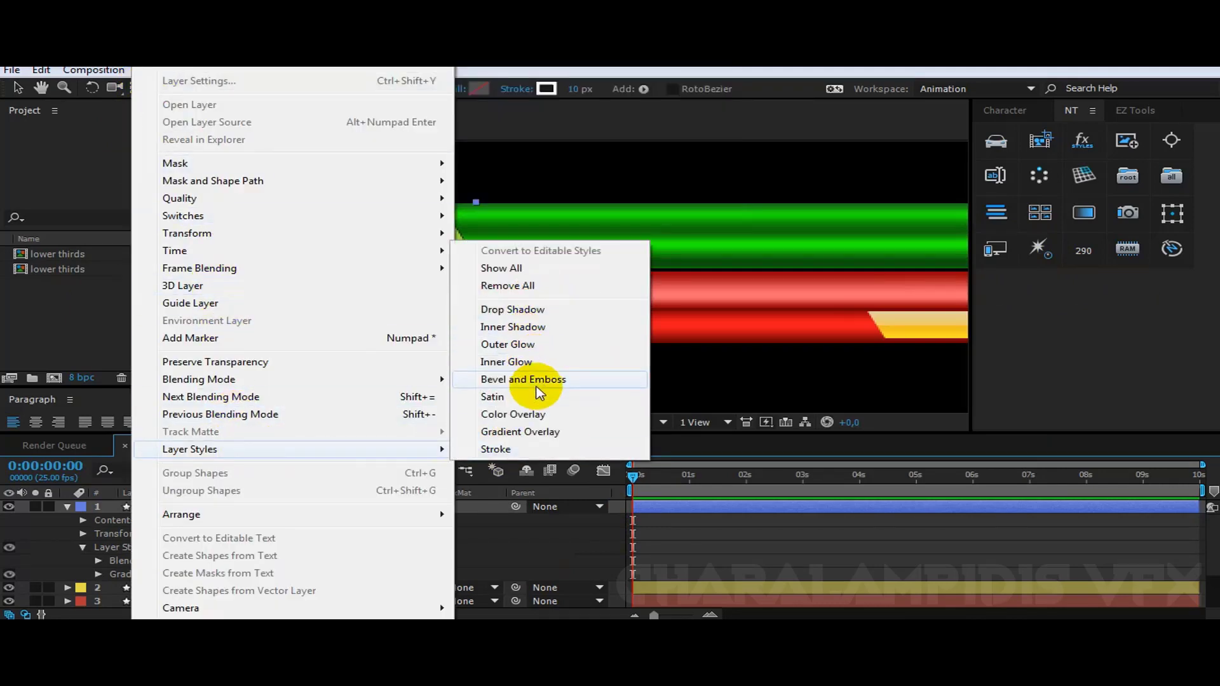
{"action": "left_click", "coordinate": [537, 384]}
{"action": "left_click", "coordinate": [419, 532]}
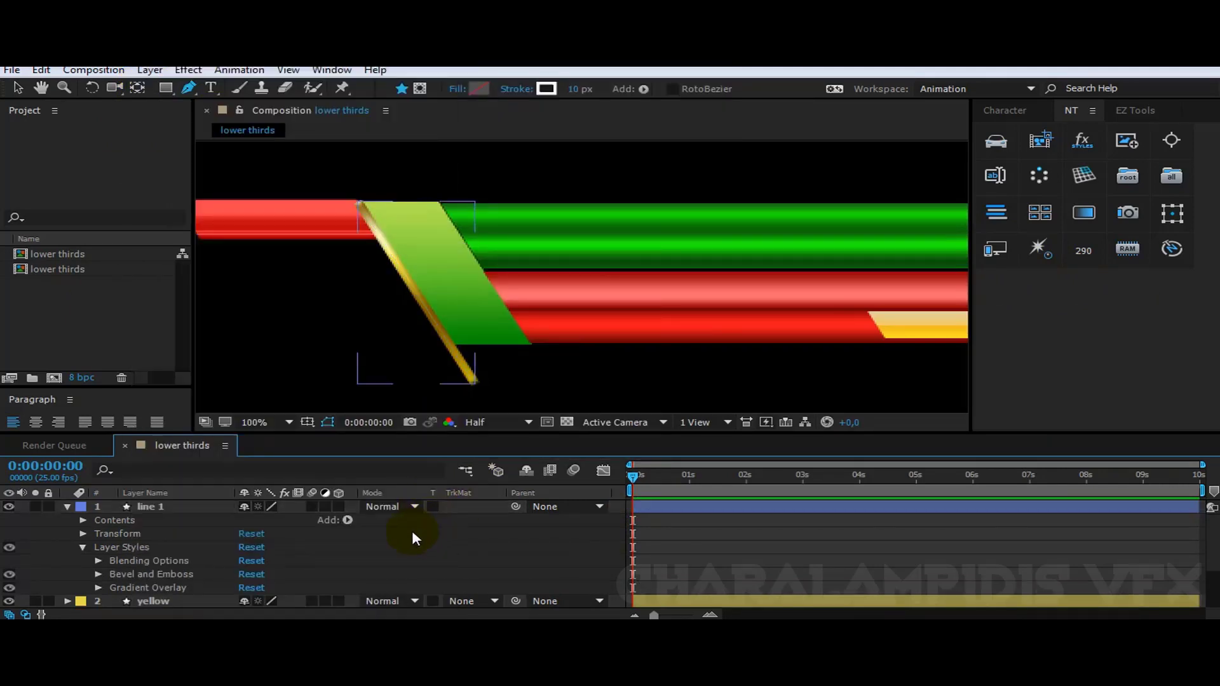
- Collapse line 1's properties and duplicate the layer
{"action": "left_click", "coordinate": [149, 507]}
{"action": "key", "text": "u"}
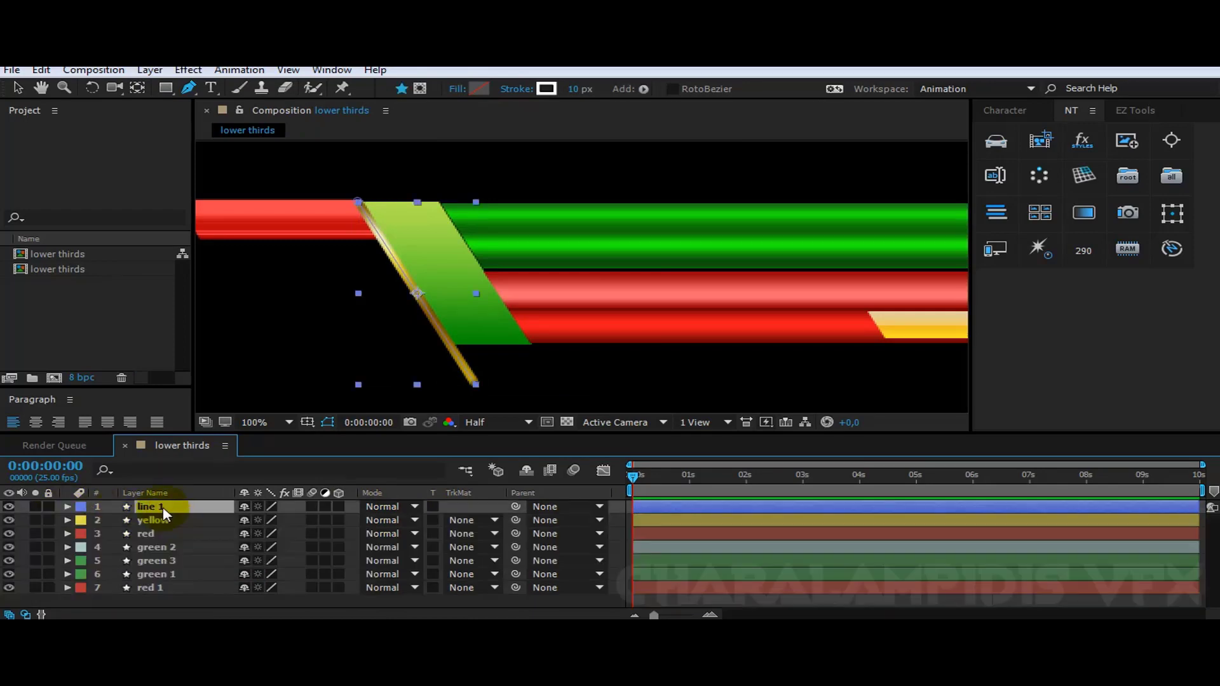
{"action": "key", "text": "ctrl+d"}
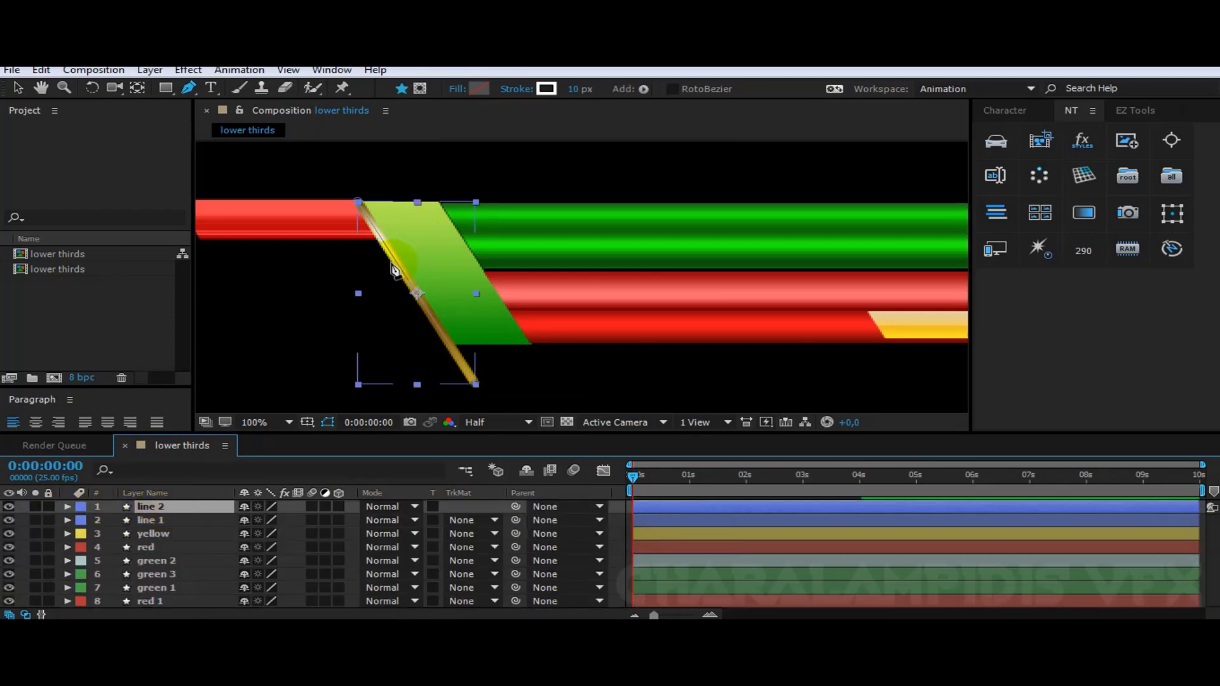
{"action": "left_click_drag", "start_coordinate": [395, 259], "coordinate": [348, 296]}
{"action": "key", "text": "ctrl+z"}
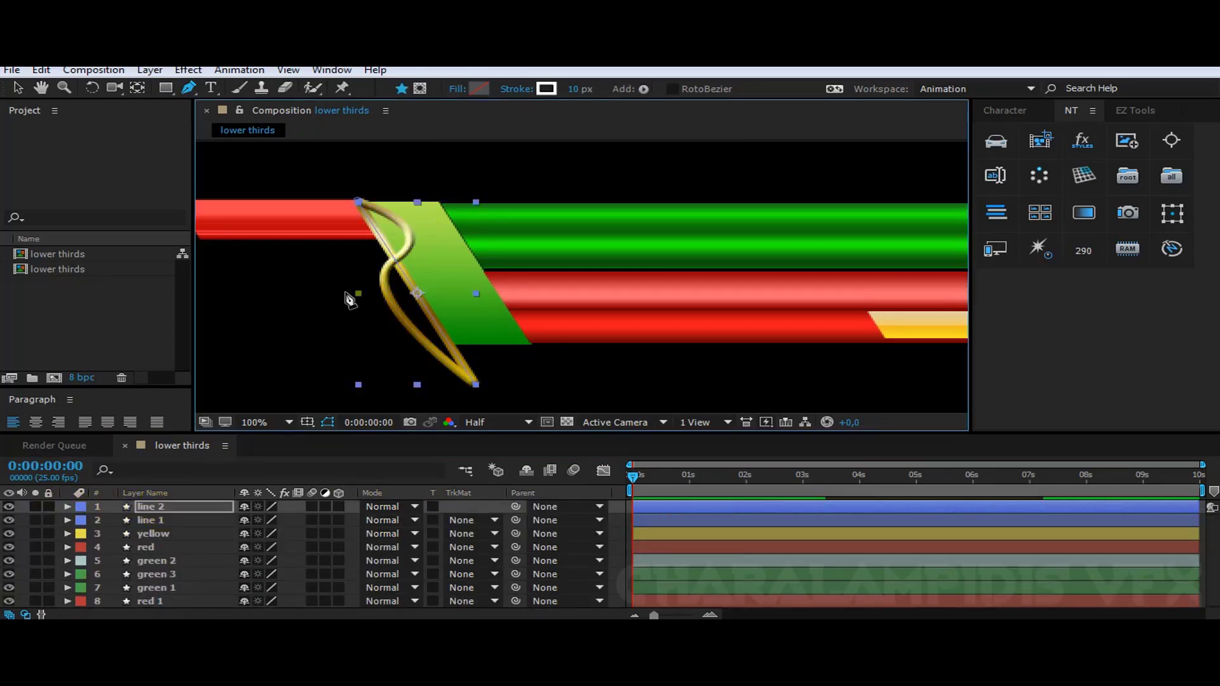
{"action": "key", "text": "ctrl+z"}
- Move line 2 onto the left green shape's inner slanted edge, with its upper end extending above the shape
{"action": "left_click", "coordinate": [18, 87]}
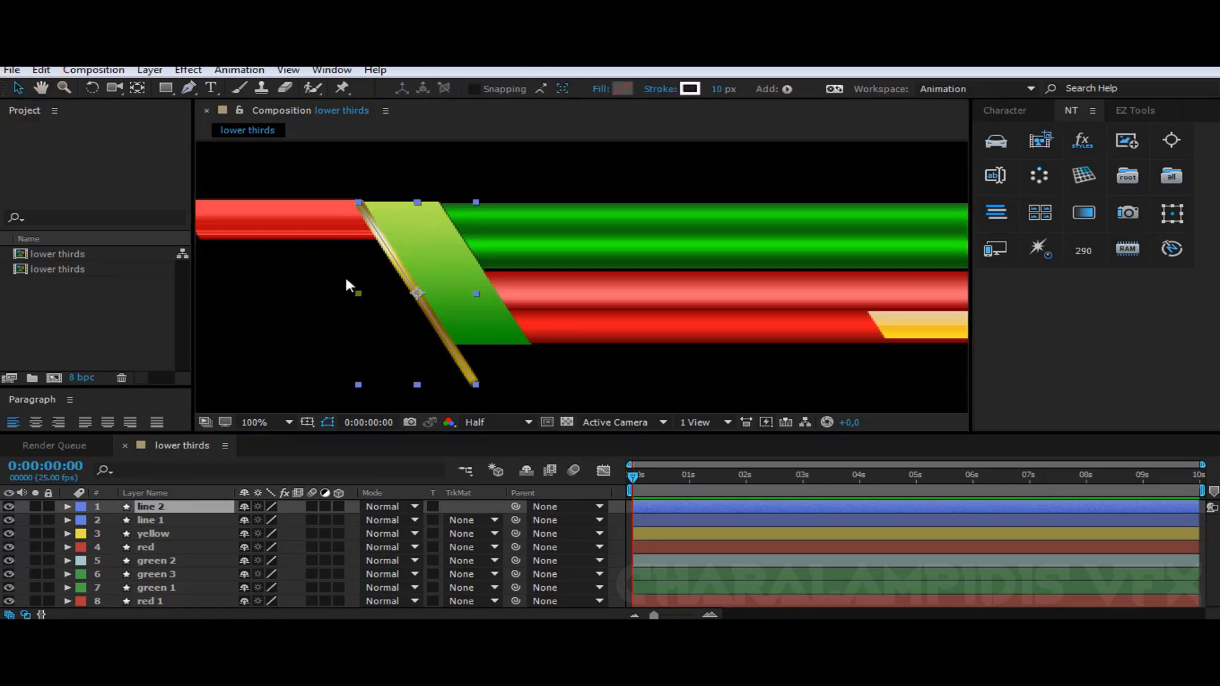
{"action": "left_click", "coordinate": [414, 269]}
{"action": "left_click_drag", "start_coordinate": [413, 270], "coordinate": [444, 210]}
{"action": "left_click", "coordinate": [507, 378]}
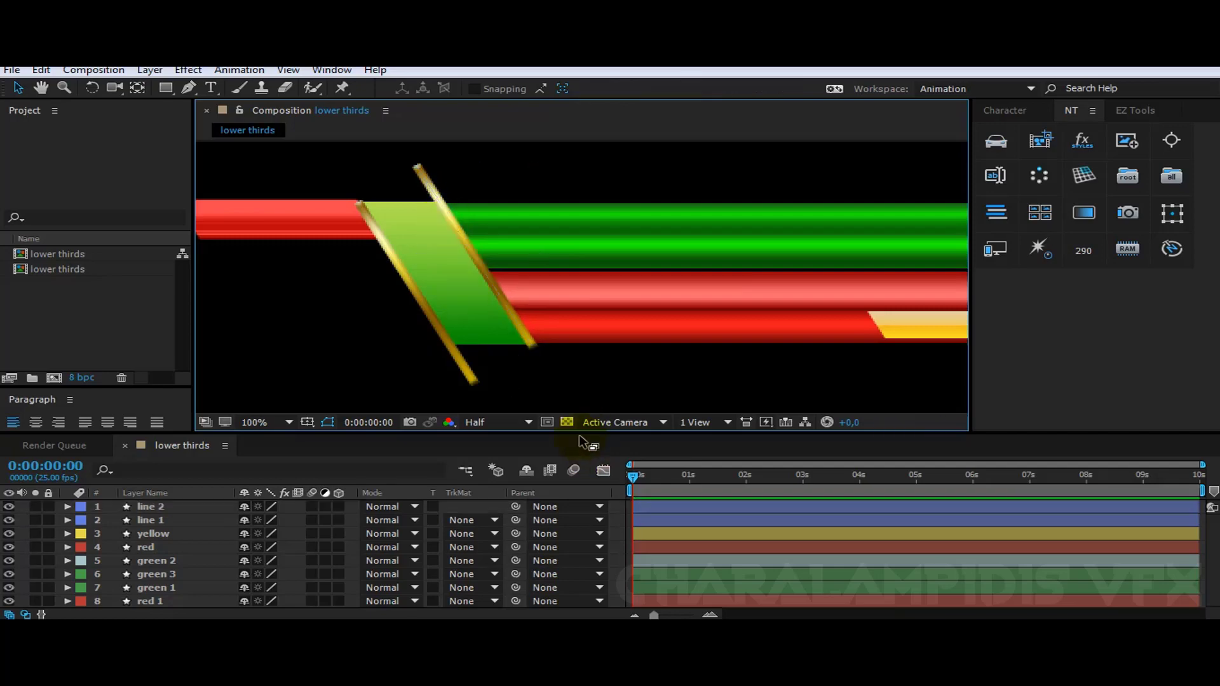
- Draw a Pen path from line 2 along the green bar's top edge and down the right green shape's inner edge, past its lower corner
{"action": "left_click", "coordinate": [273, 424]}
{"action": "left_click", "coordinate": [287, 128]}
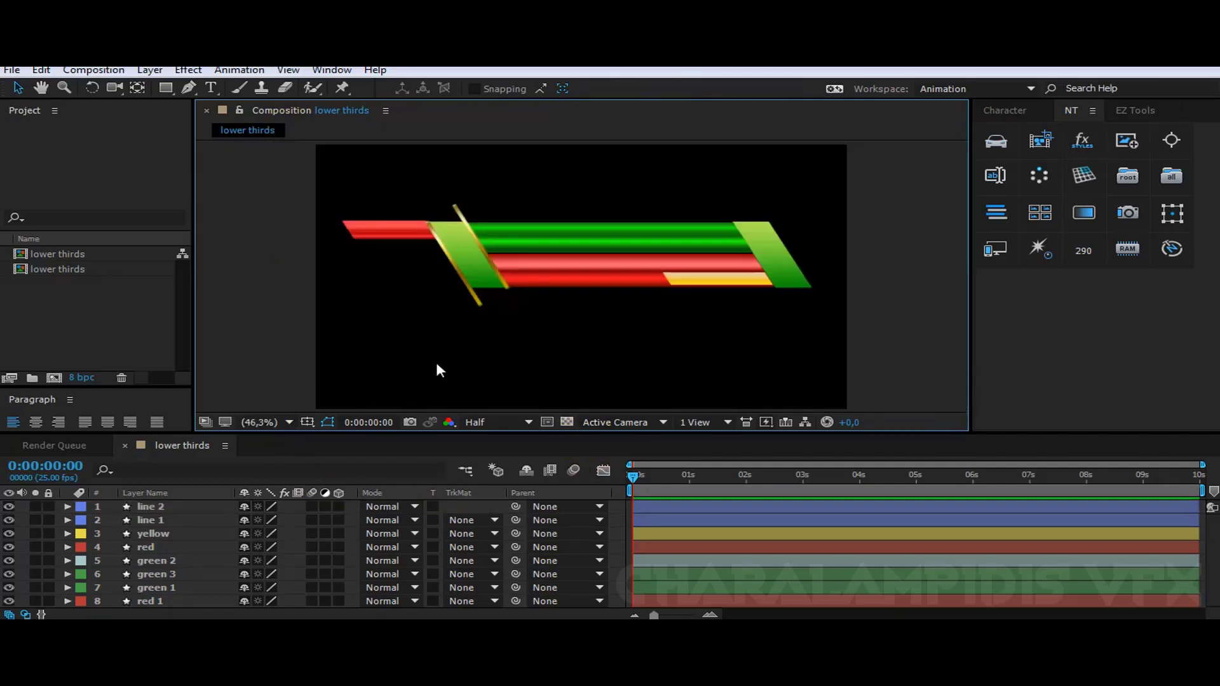
{"action": "key", "text": "slash"}
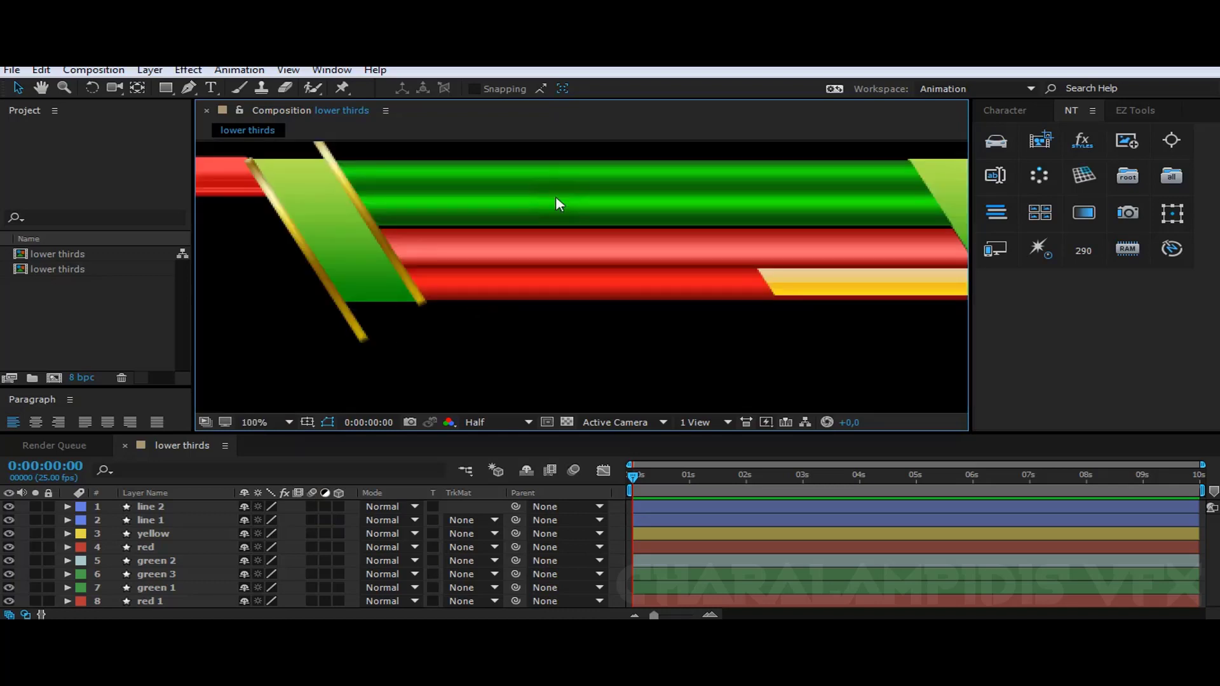
{"action": "key", "text": "h"}
{"action": "left_click_drag", "start_coordinate": [600, 256], "coordinate": [515, 289]}
{"action": "left_click", "coordinate": [188, 88]}
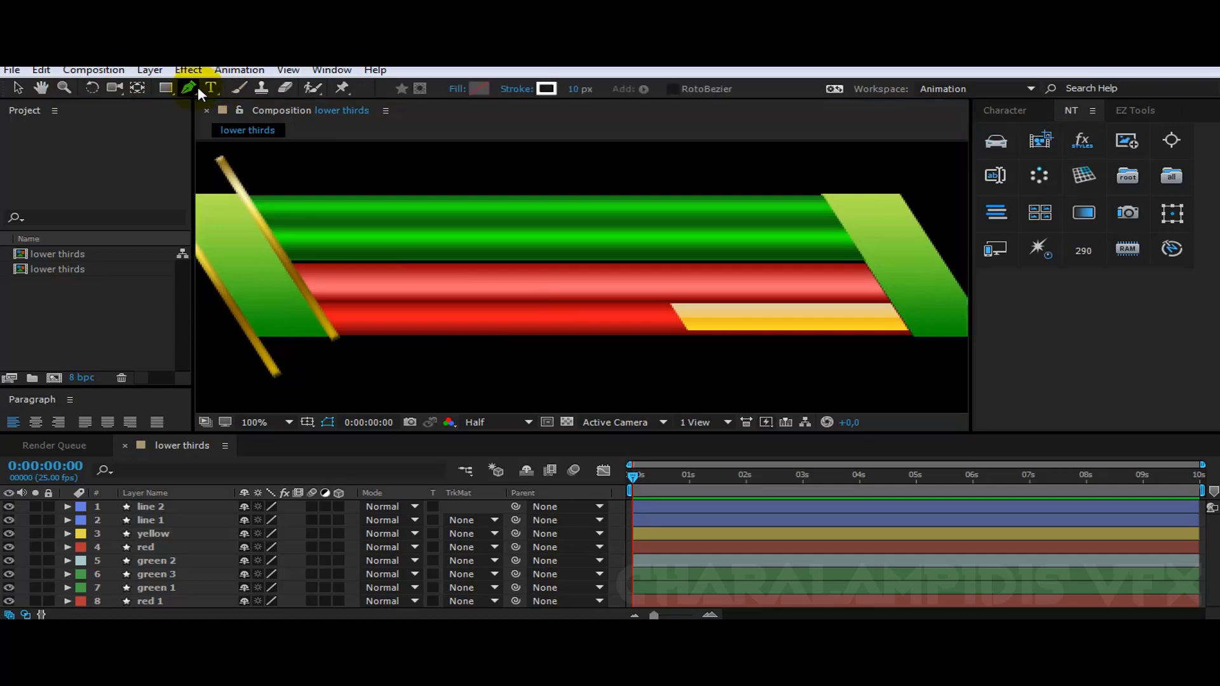
{"action": "left_click", "coordinate": [241, 194]}
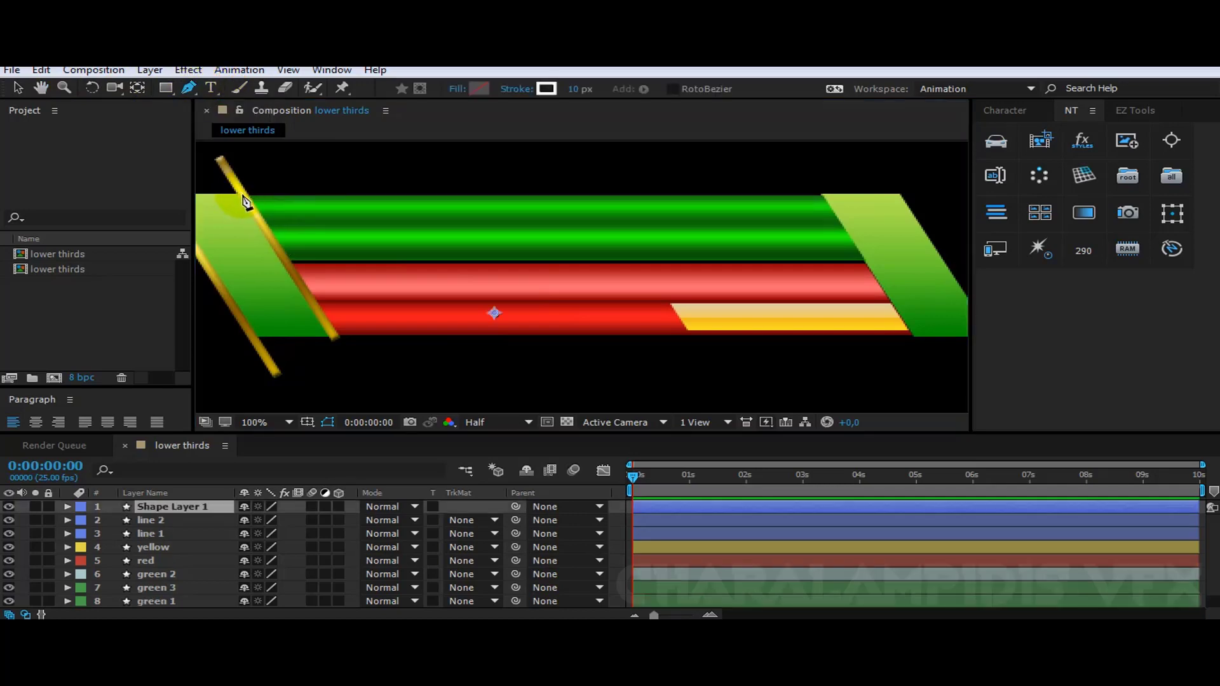
{"action": "left_click", "coordinate": [820, 194]}
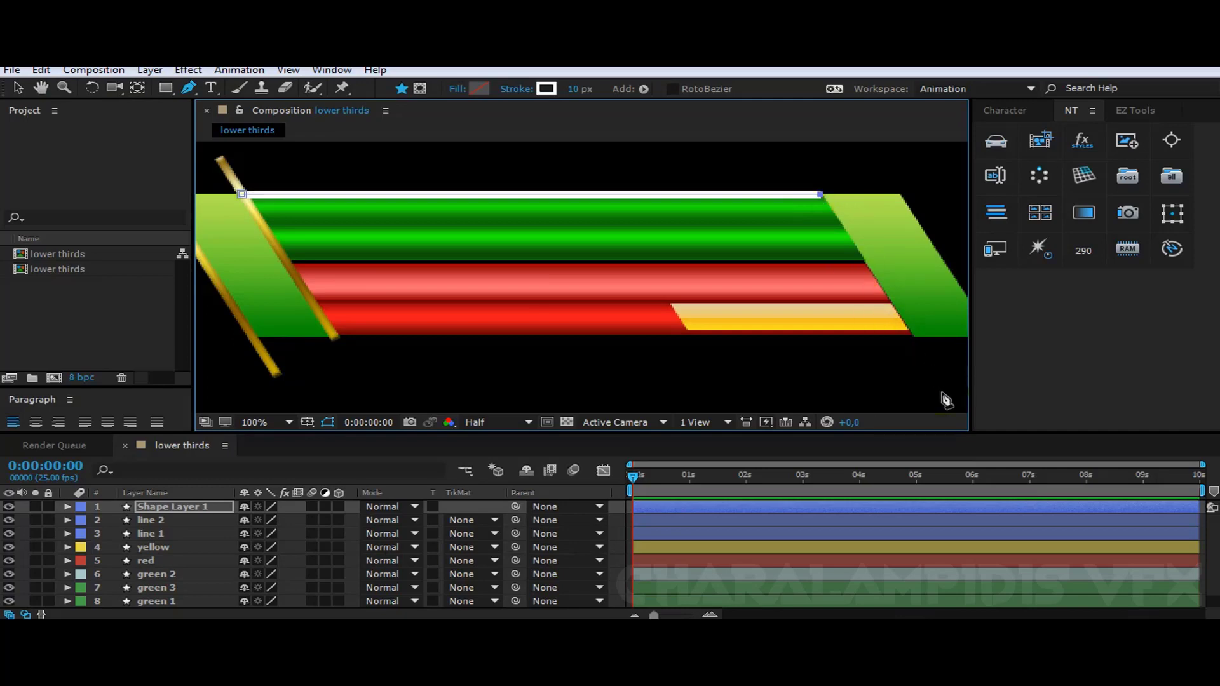
{"action": "left_click", "coordinate": [942, 392]}
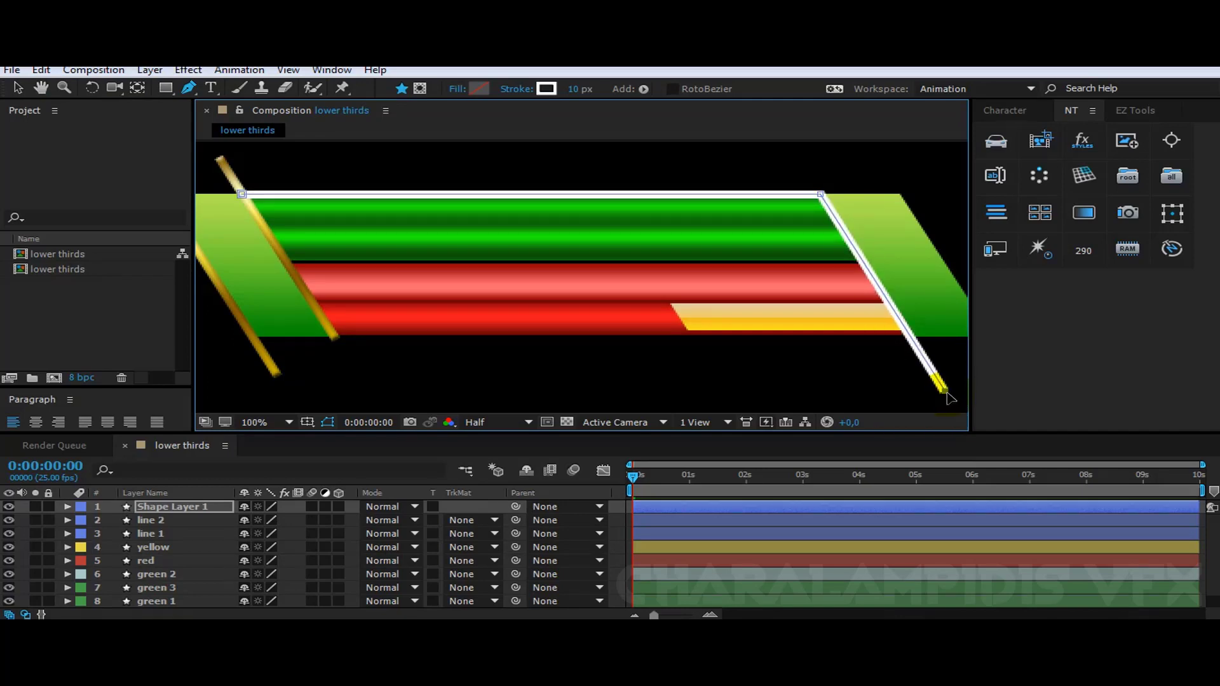
- Copy the layer styles of line 2 and paste them onto the newly drawn two-segment path's shape layer
{"action": "left_click", "coordinate": [151, 520]}
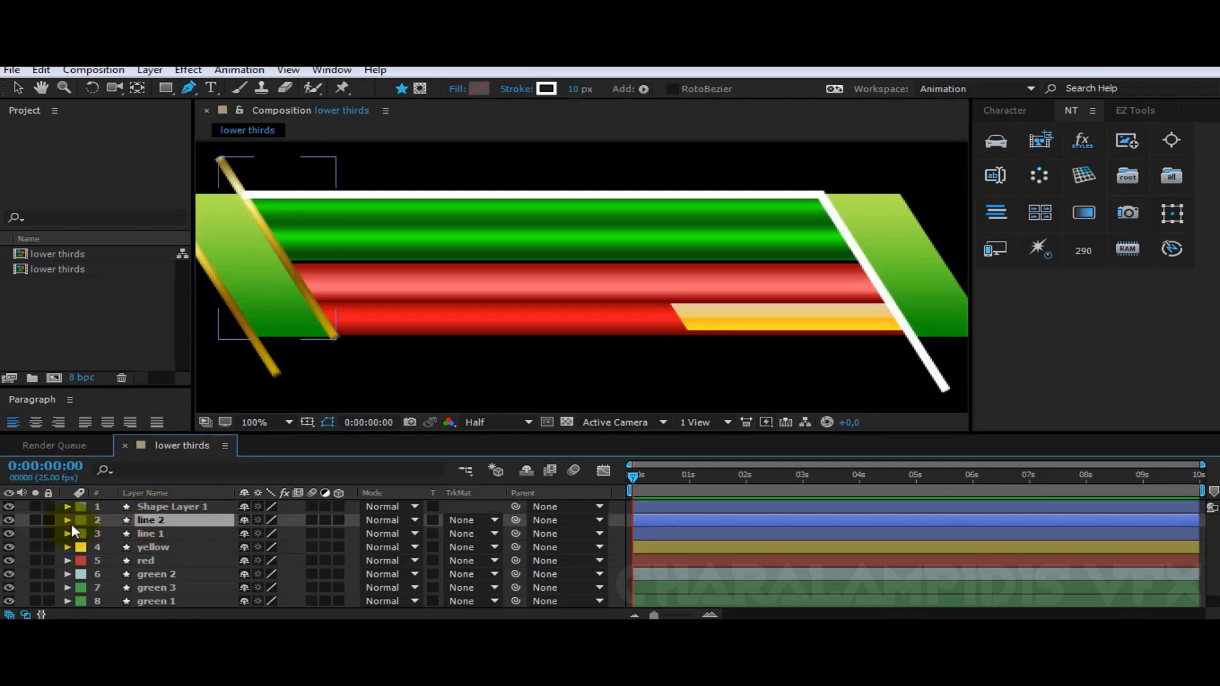
{"action": "left_click", "coordinate": [68, 522]}
{"action": "left_click", "coordinate": [120, 562]}
{"action": "key", "text": "ctrl+c"}
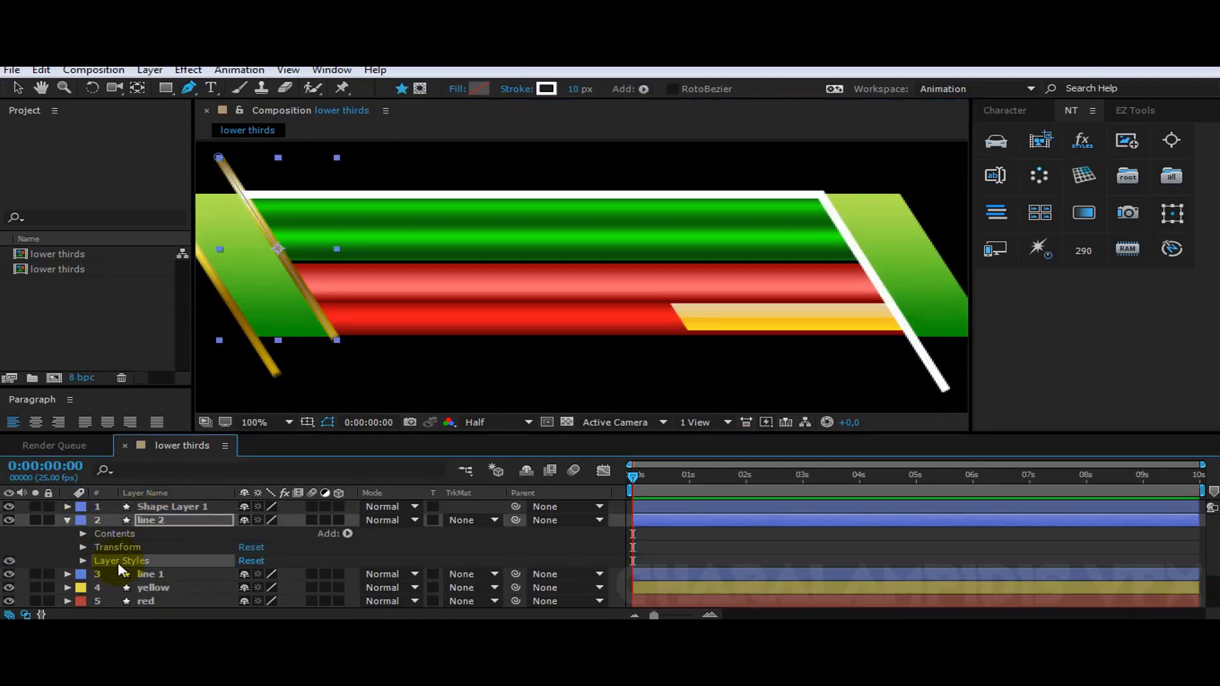
{"action": "left_click", "coordinate": [168, 507]}
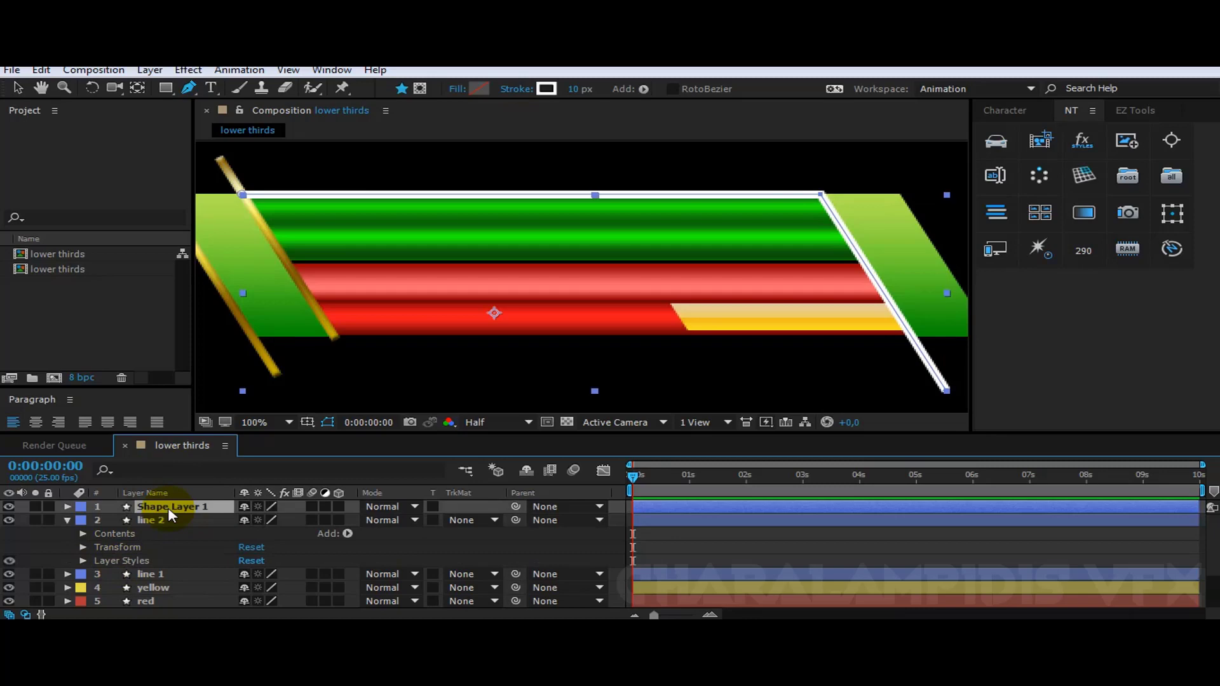
{"action": "key", "text": "ctrl+v"}
{"action": "left_click", "coordinate": [111, 535]}
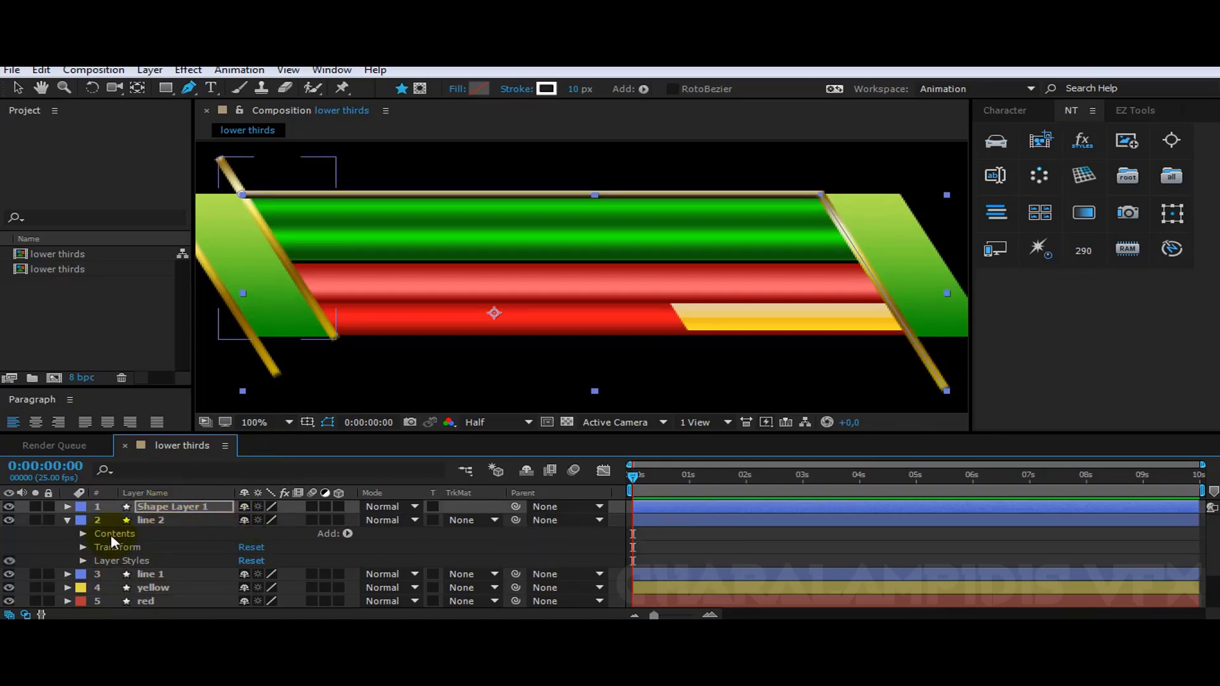
- Rename the newly drawn path's shape layer as line 3
{"action": "key", "text": "Return"}
{"action": "type", "text": "li"}
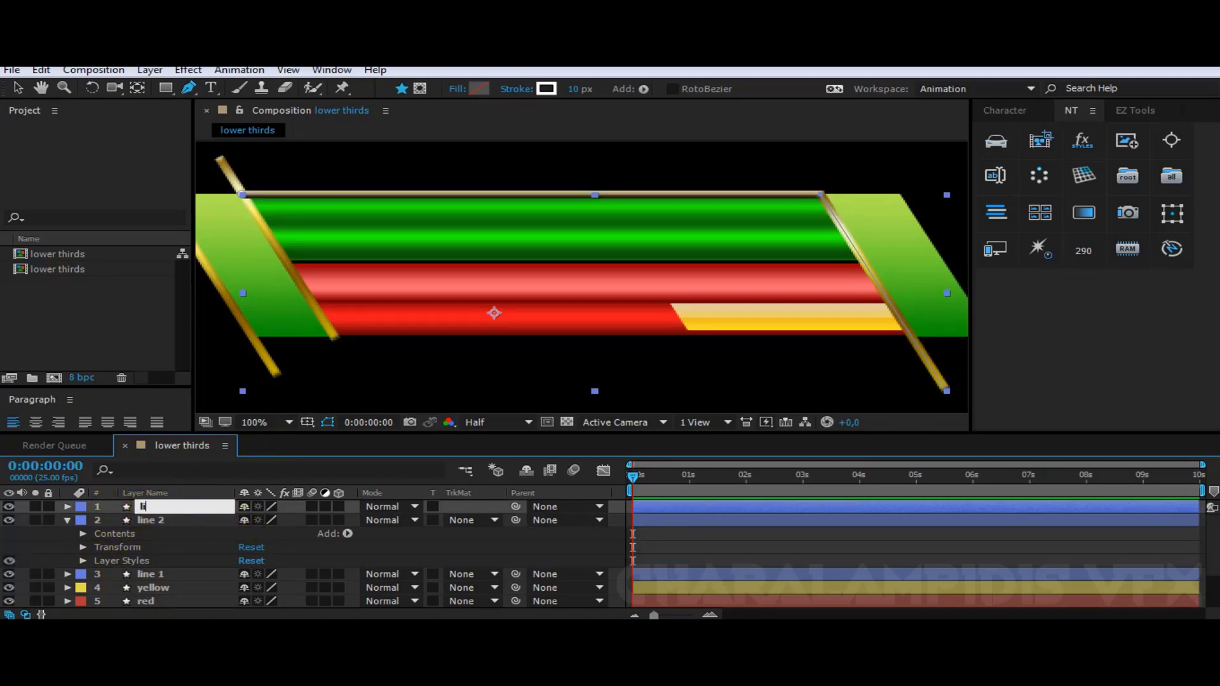
{"action": "type", "text": "ne 3"}
{"action": "key", "text": "Return"}
- Center the anchor point of line 3 and move its layer directly below line 1
{"action": "left_click", "coordinate": [1134, 111]}
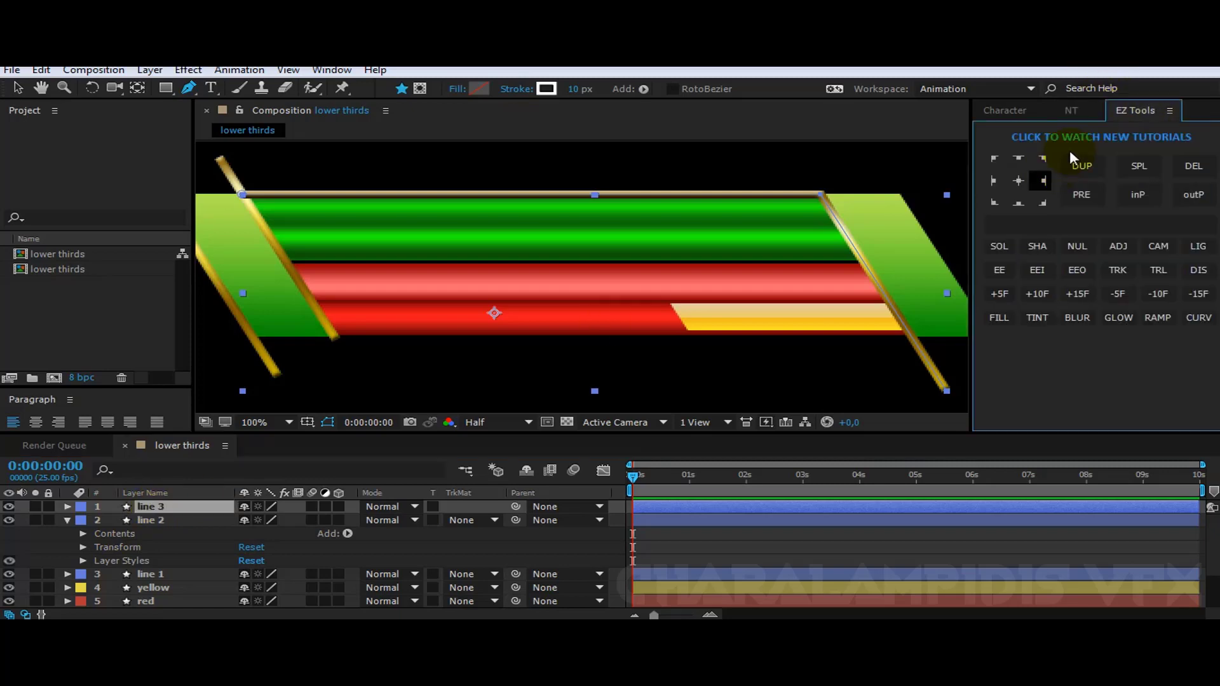
{"action": "left_click", "coordinate": [1018, 184]}
{"action": "left_click_drag", "start_coordinate": [150, 507], "coordinate": [161, 585]}
- Duplicate line 2, the gold line on the left green shape's inner edge
{"action": "left_click", "coordinate": [264, 422]}
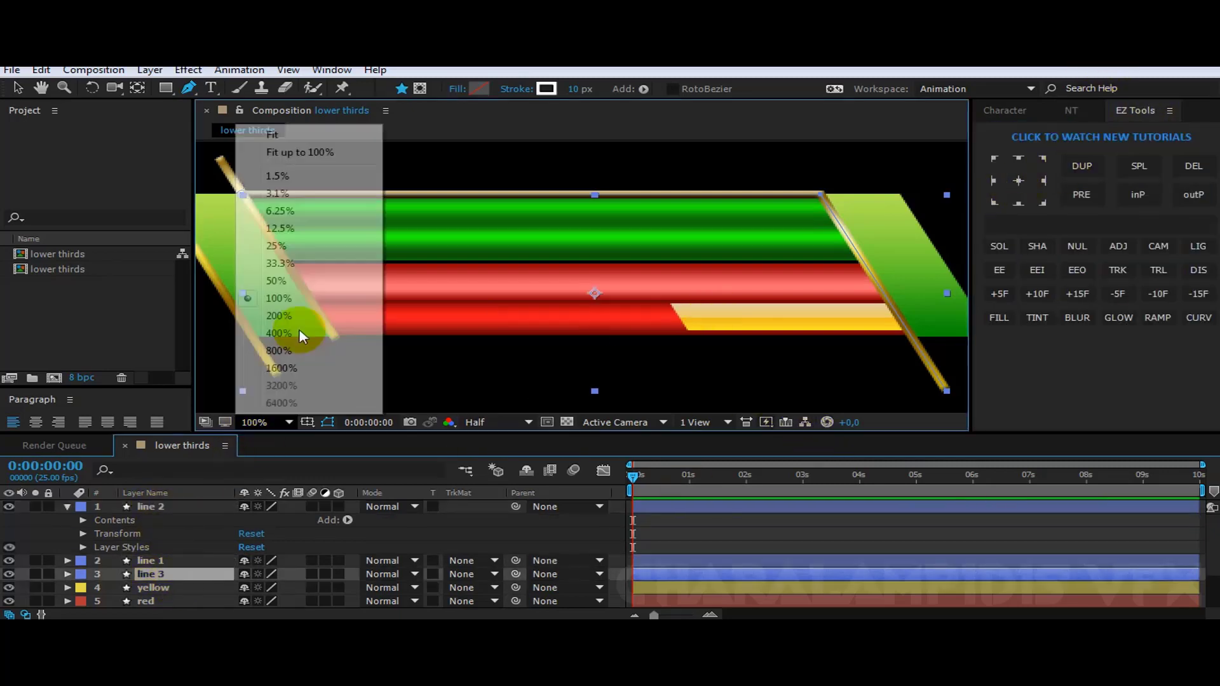
{"action": "left_click", "coordinate": [306, 153]}
{"action": "left_click", "coordinate": [18, 88]}
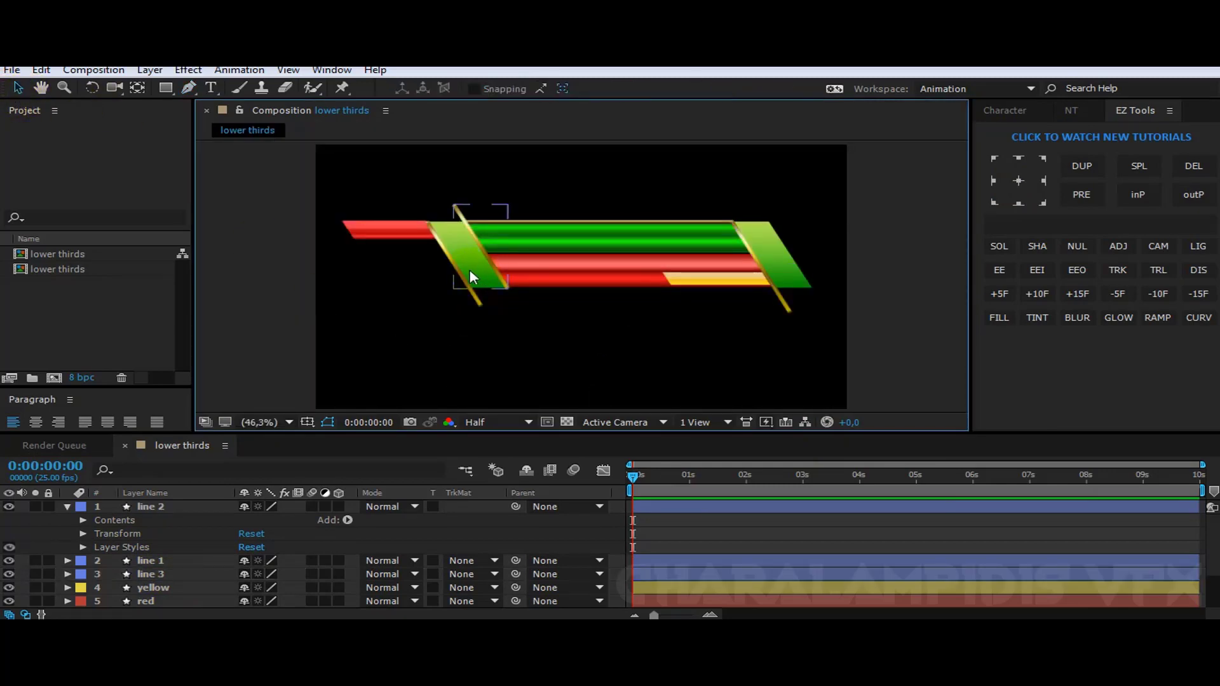
{"action": "left_click", "coordinate": [490, 262]}
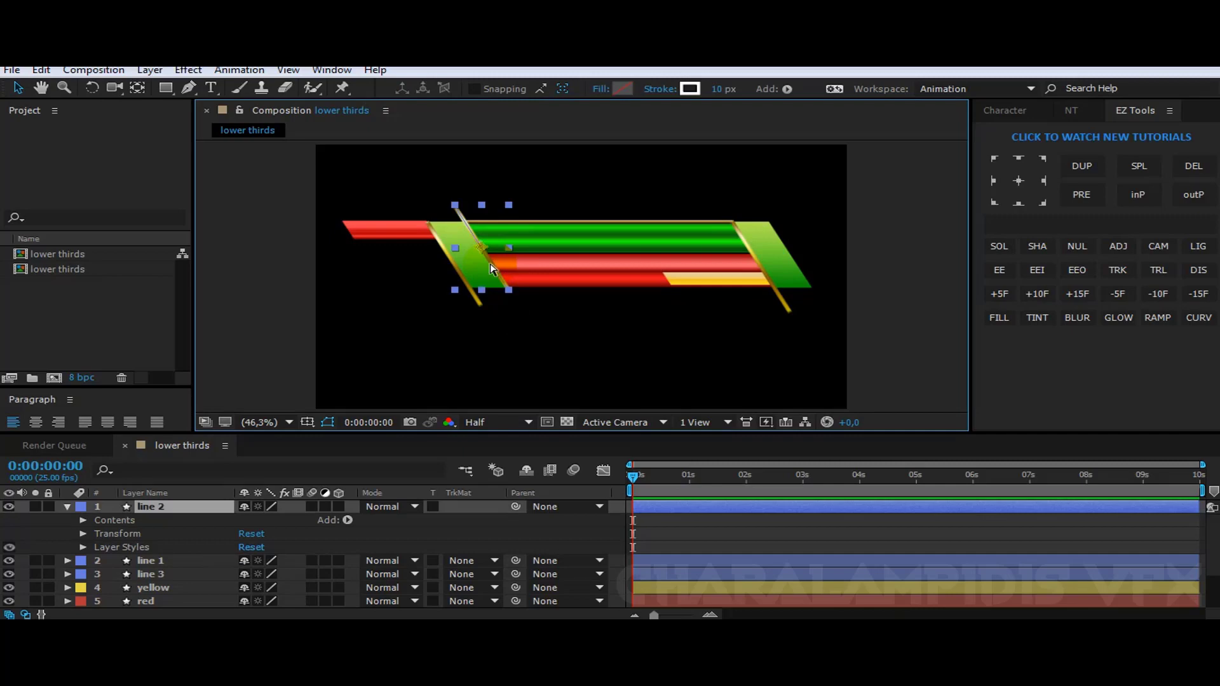
{"action": "key", "text": "ctrl+d"}
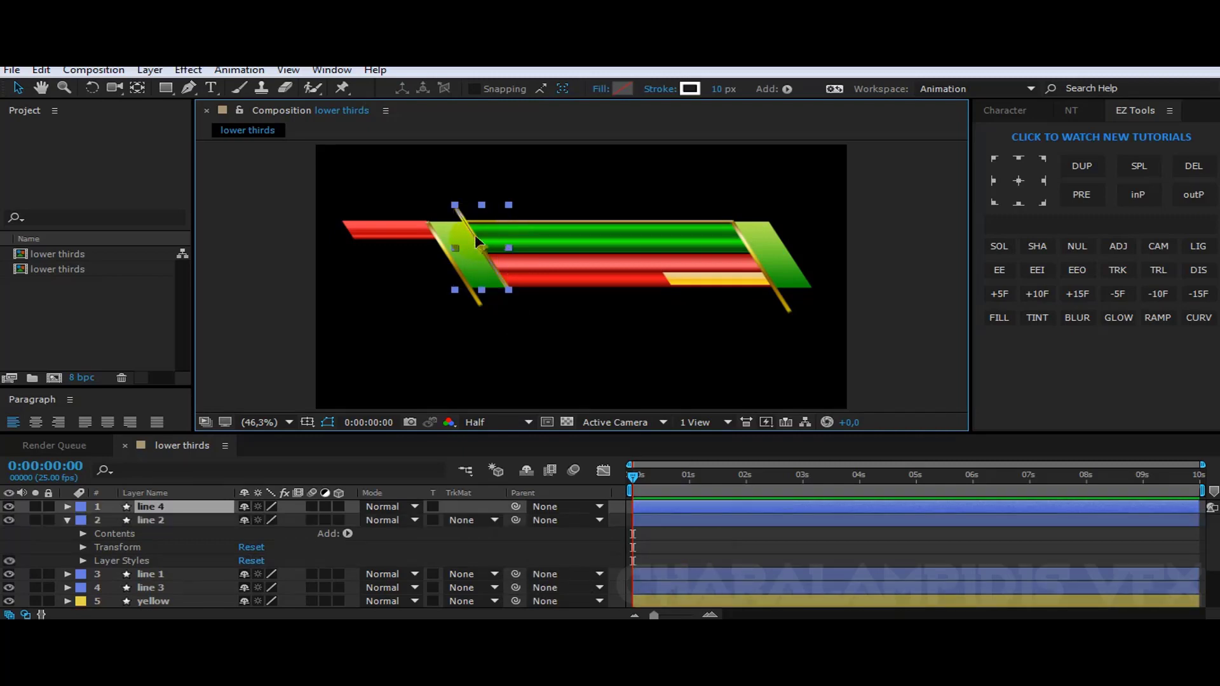
- Move line 4 onto the right green shape's outer slanted edge, with its upper end extending above the shape
{"action": "mouse_move", "coordinate": [477, 241]}
{"action": "left_mouse_down"}
{"action": "mouse_move", "coordinate": [788, 233]}
{"action": "mouse_move", "coordinate": [746, 204]}
{"action": "mouse_move", "coordinate": [787, 223]}
{"action": "mouse_move", "coordinate": [389, 299]}
{"action": "mouse_move", "coordinate": [441, 305]}
{"action": "left_mouse_up"}
{"action": "scroll", "coordinate": [787, 224], "scroll_direction": "down", "scroll_amount": 2}
{"action": "scroll", "coordinate": [705, 248], "scroll_direction": "up", "scroll_amount": 4}
{"action": "key", "text": "space"}
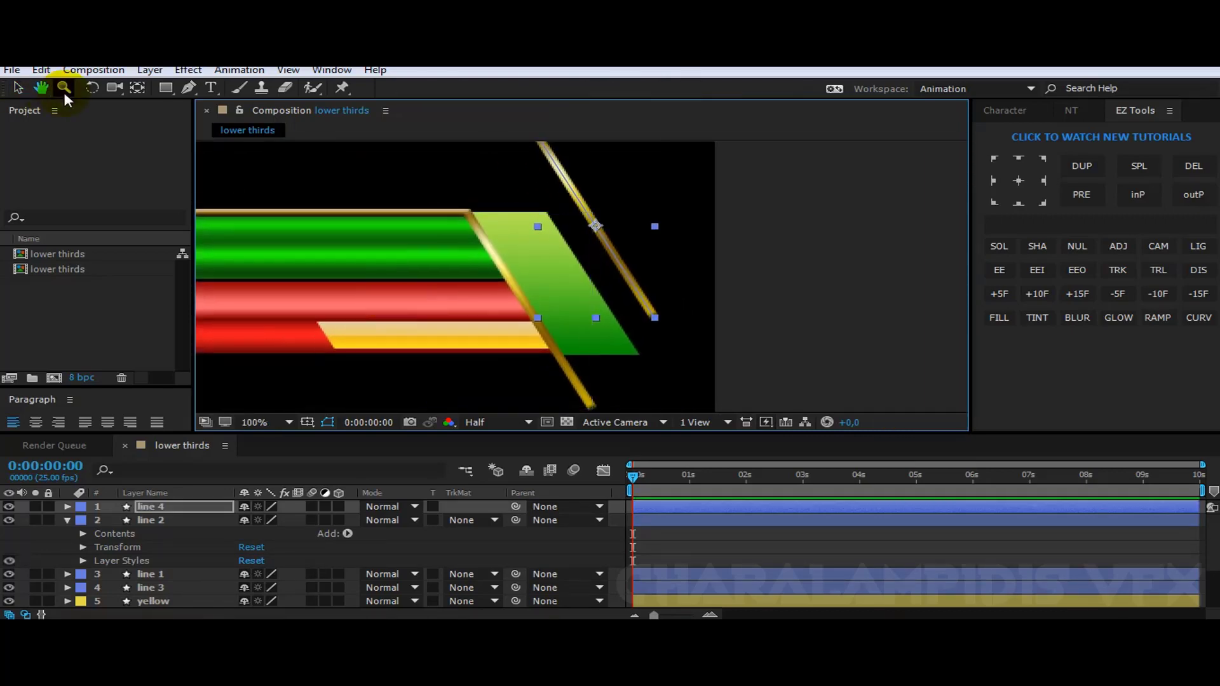
{"action": "left_click", "coordinate": [17, 88]}
{"action": "left_click_drag", "start_coordinate": [584, 212], "coordinate": [570, 256]}
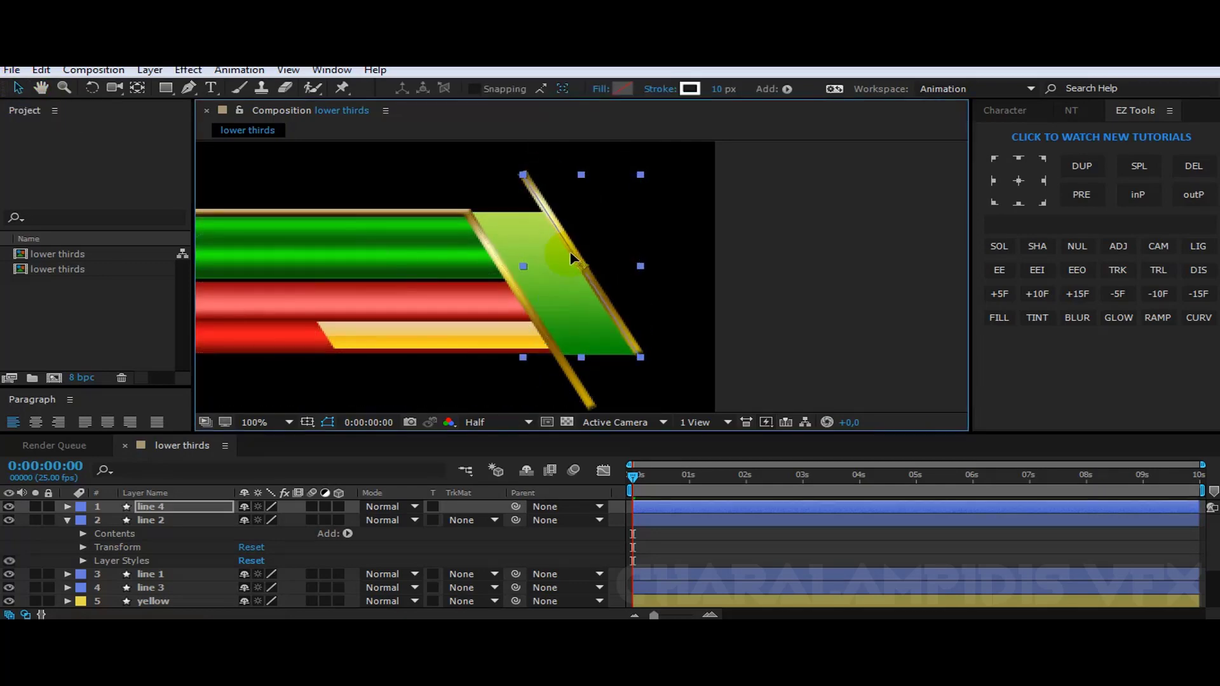
{"action": "left_click", "coordinate": [642, 372]}
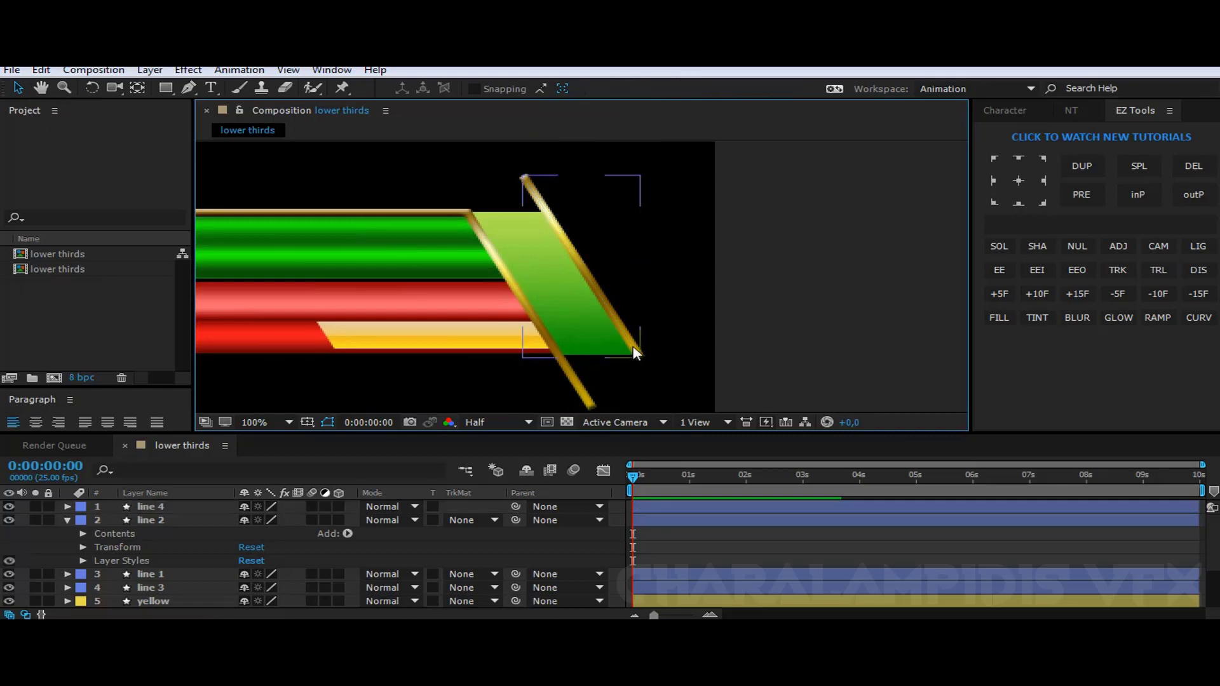
{"action": "left_click_drag", "start_coordinate": [632, 341], "coordinate": [630, 338]}
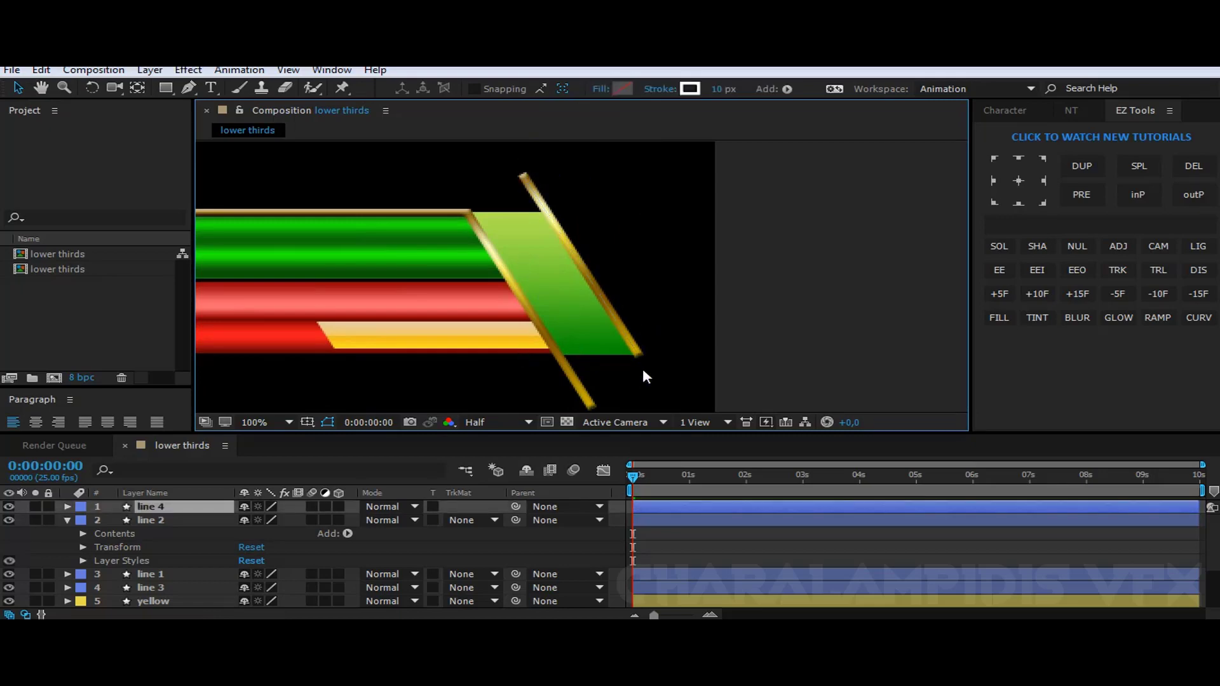
- Add a text layer reading YOUR LOGO, broken onto two lines, in the empty area below the graphic
{"action": "left_click", "coordinate": [291, 422]}
{"action": "left_click", "coordinate": [270, 286]}
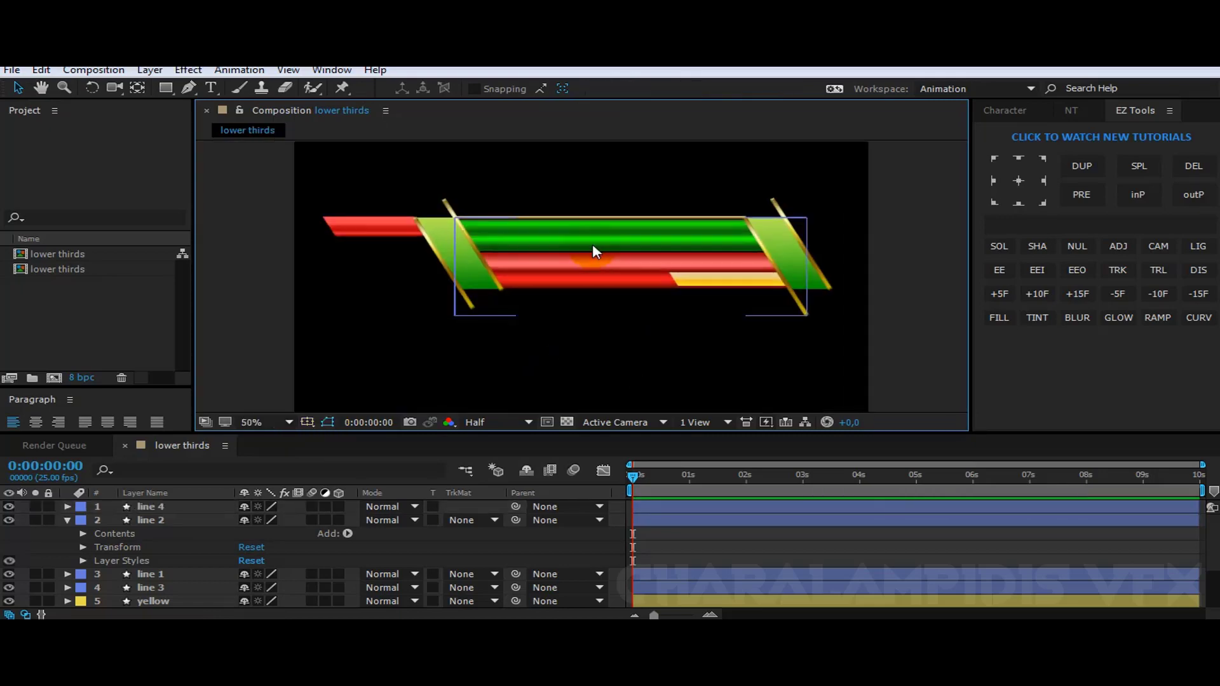
{"action": "left_click", "coordinate": [390, 391]}
{"action": "key", "text": "ctrl+t"}
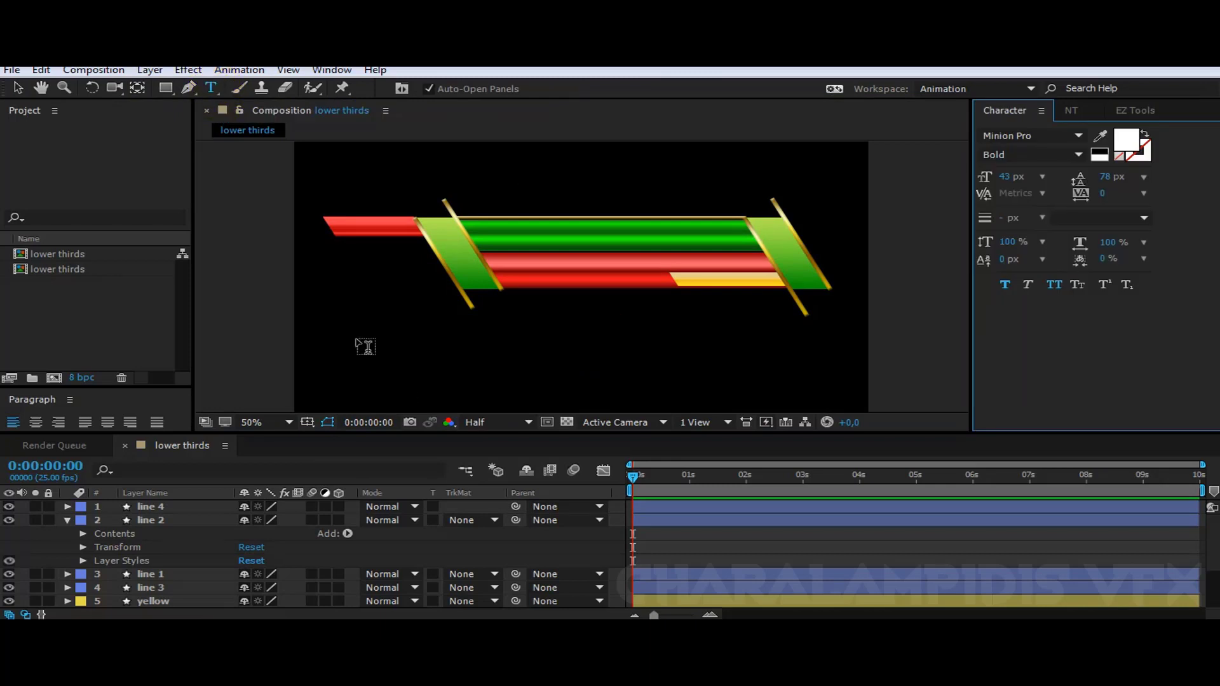
{"action": "left_click", "coordinate": [355, 336]}
{"action": "type", "text": "you"}
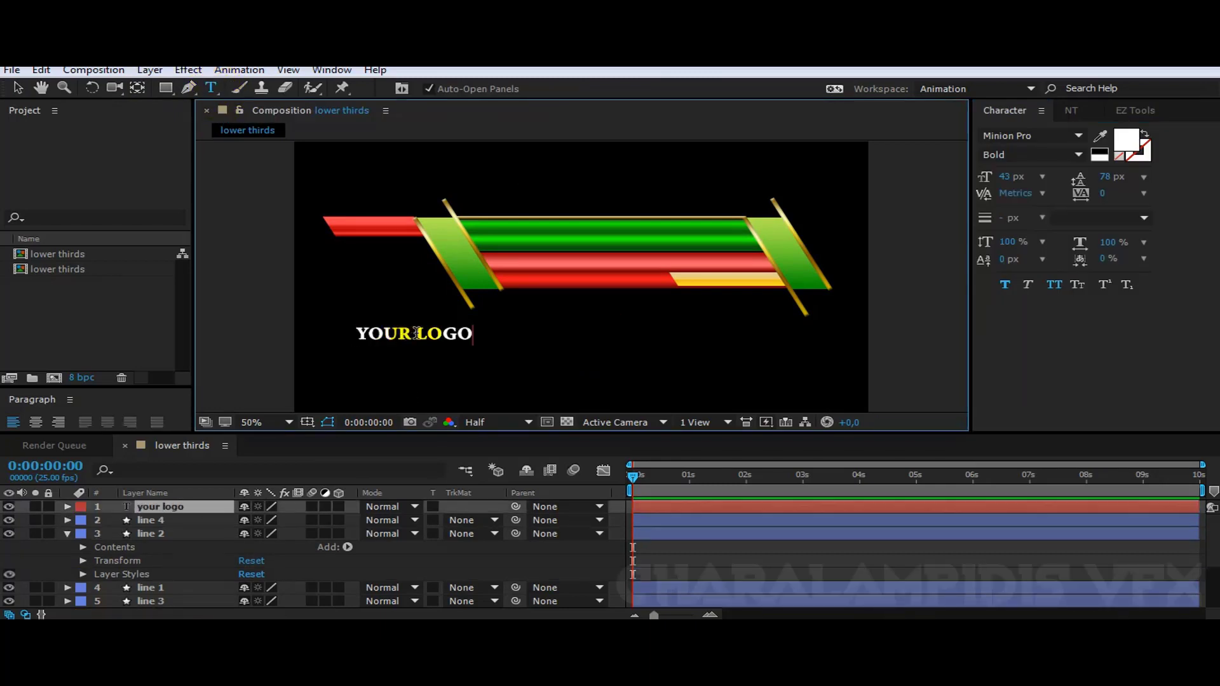
{"action": "left_click", "coordinate": [416, 333]}
{"action": "key", "text": "Return"}
- Set the leading of the word LOGO to 39 px and move the two-line text beneath the short red bar
{"action": "left_click_drag", "start_coordinate": [428, 367], "coordinate": [359, 364]}
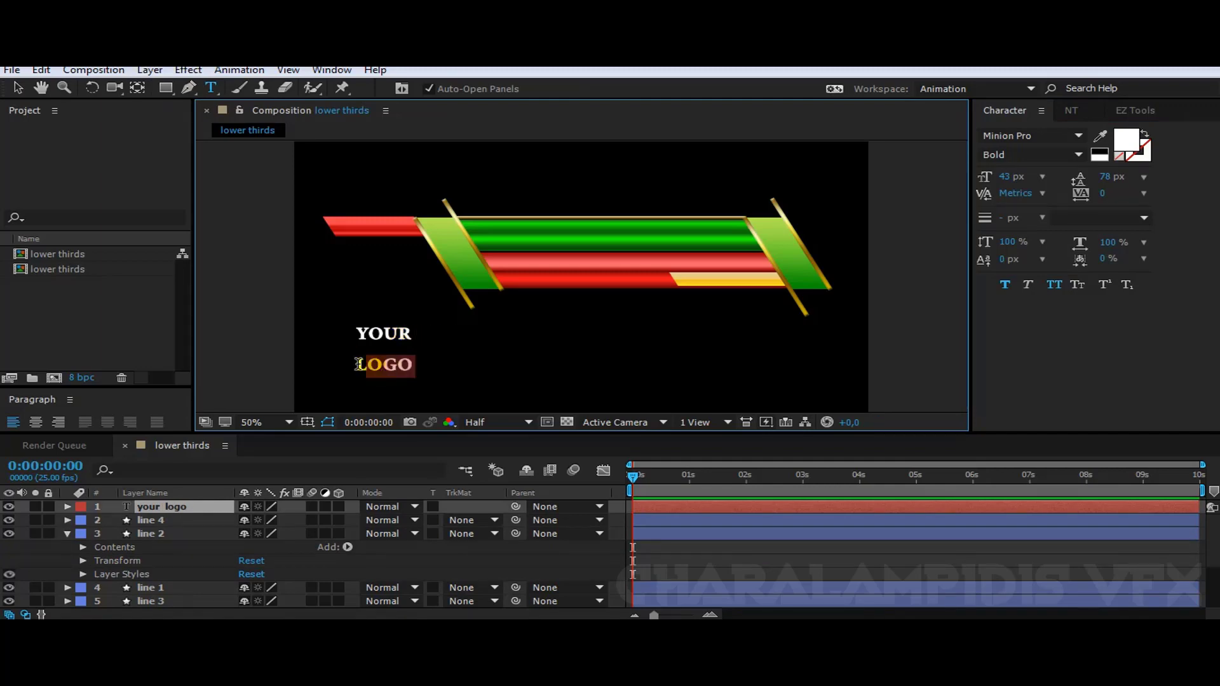
{"action": "left_click_drag", "start_coordinate": [1105, 177], "coordinate": [1077, 176]}
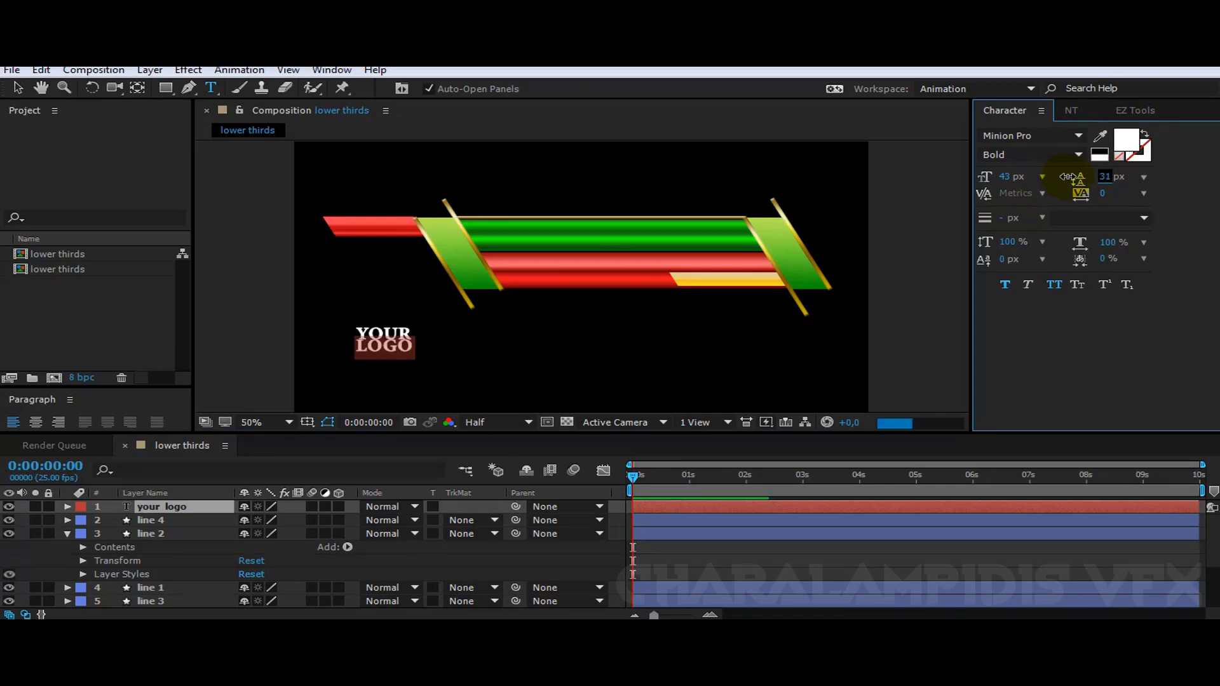
{"action": "left_click", "coordinate": [17, 87]}
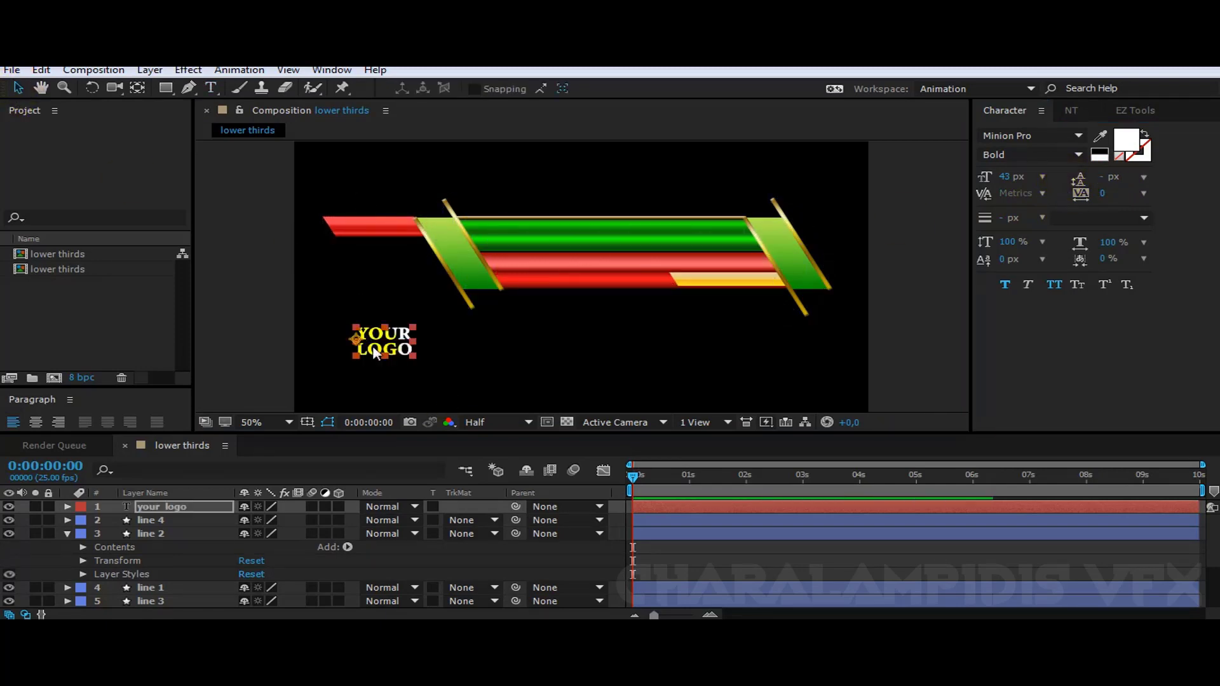
{"action": "left_click_drag", "start_coordinate": [400, 367], "coordinate": [389, 275]}
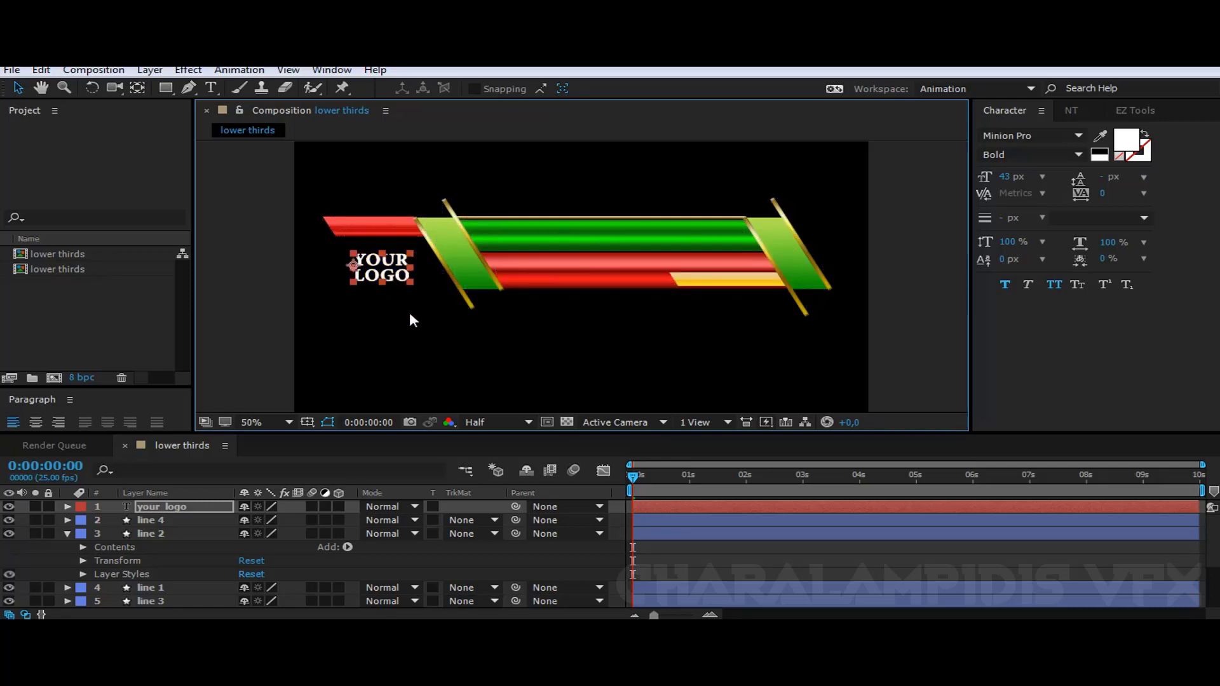
- Add a text layer reading MODERN DESIGN and place it on the middle of the green bar
{"action": "left_click", "coordinate": [211, 87]}
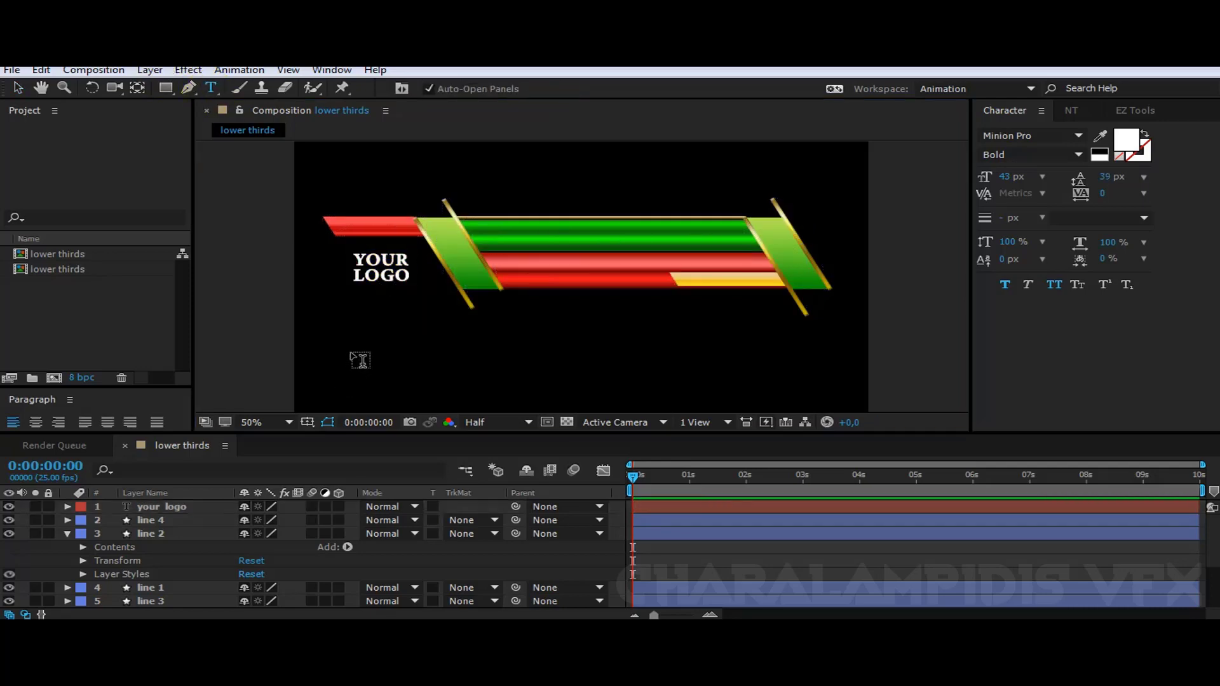
{"action": "left_click", "coordinate": [350, 349]}
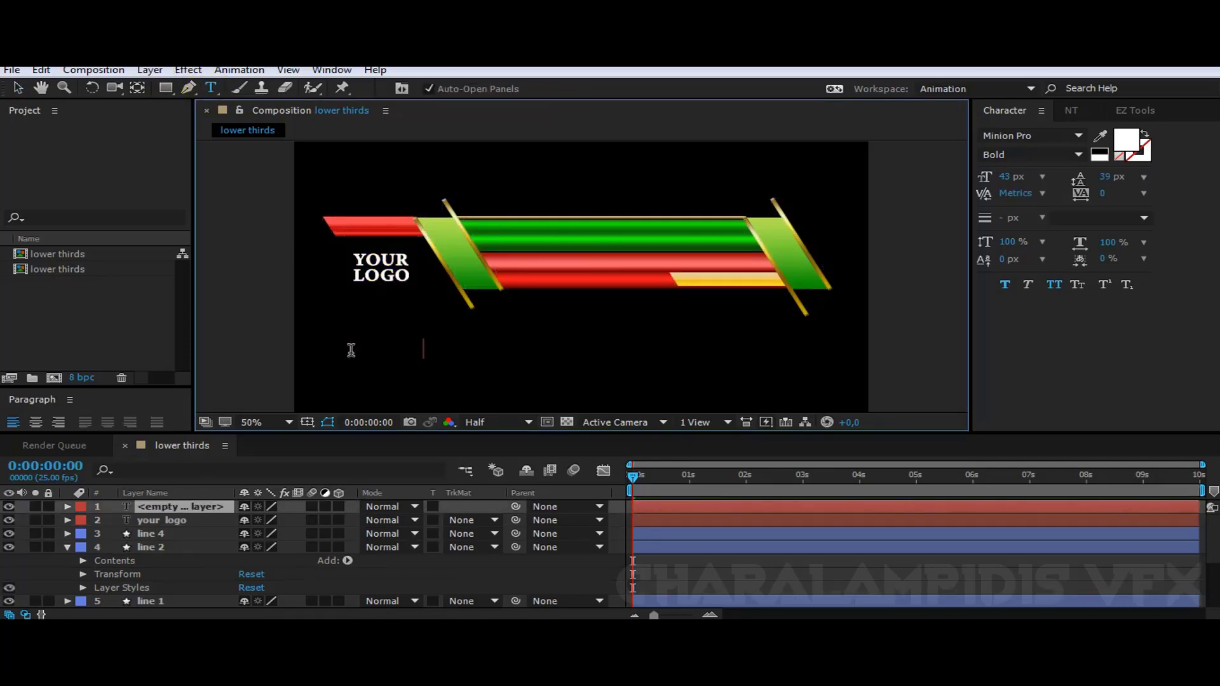
{"action": "type", "text": "modern"}
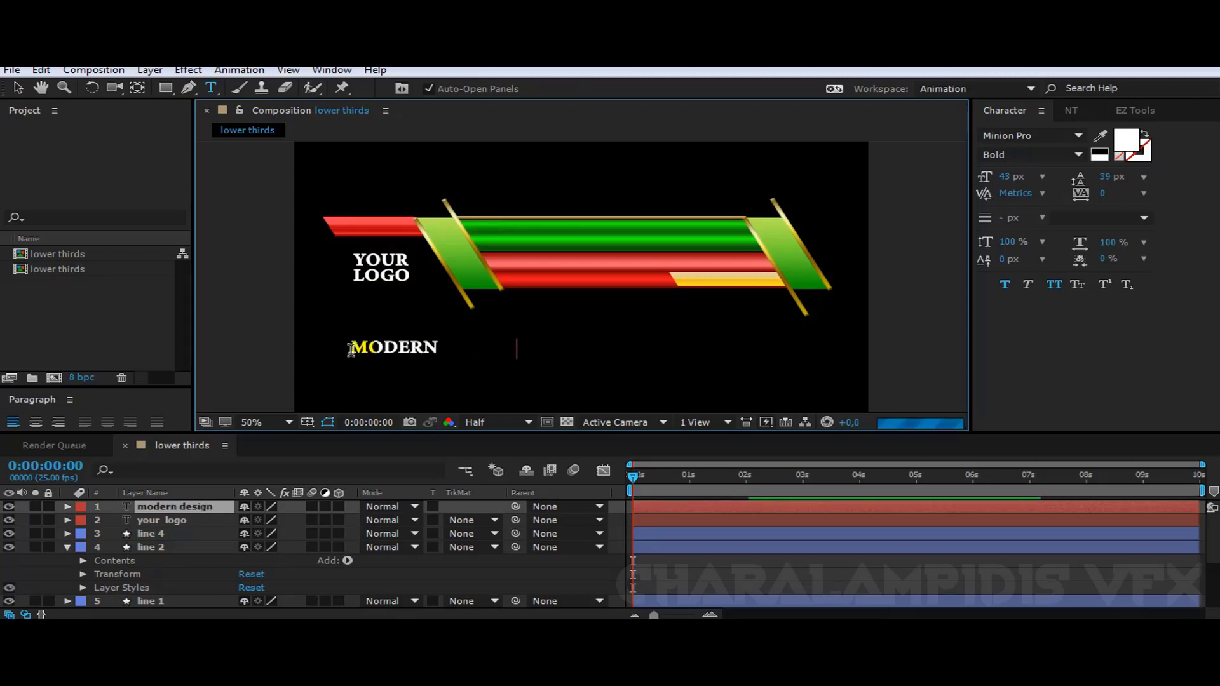
{"action": "left_click", "coordinate": [18, 87]}
{"action": "left_click_drag", "start_coordinate": [564, 226], "coordinate": [572, 239]}
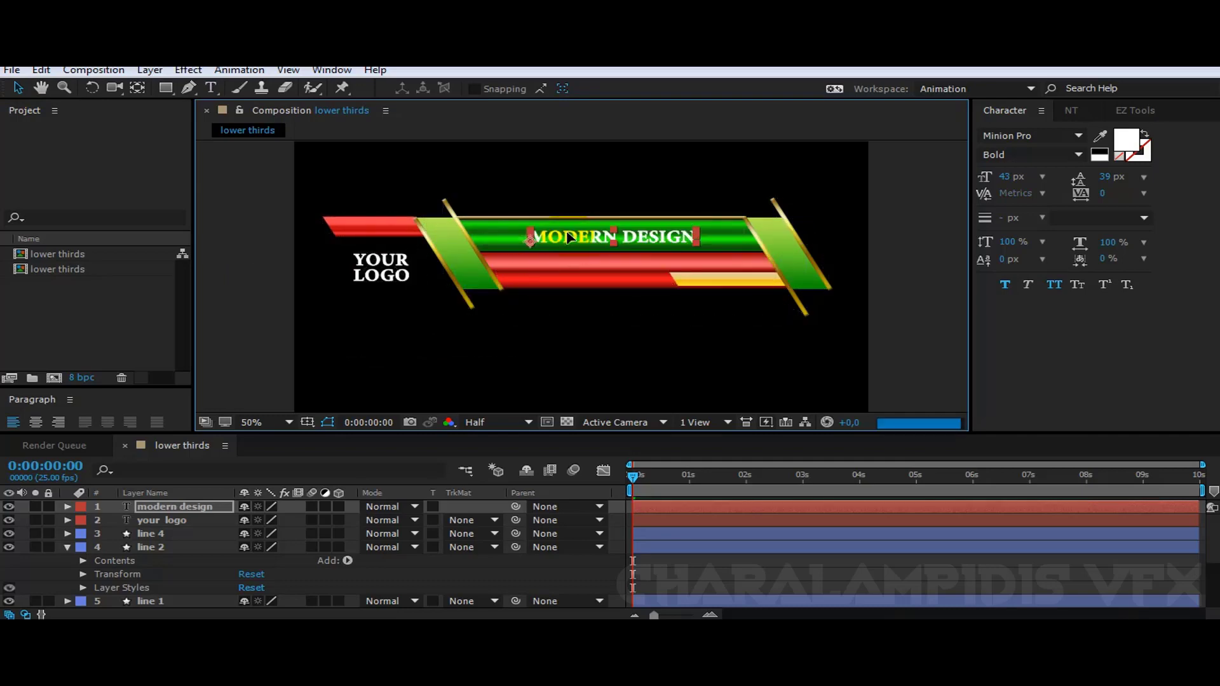
- Add a text layer reading SAMPLE TEXT and place it on the red bar beneath MODERN DESIGN
{"action": "left_click", "coordinate": [211, 87]}
{"action": "left_click", "coordinate": [405, 366]}
{"action": "type", "text": "sa"}
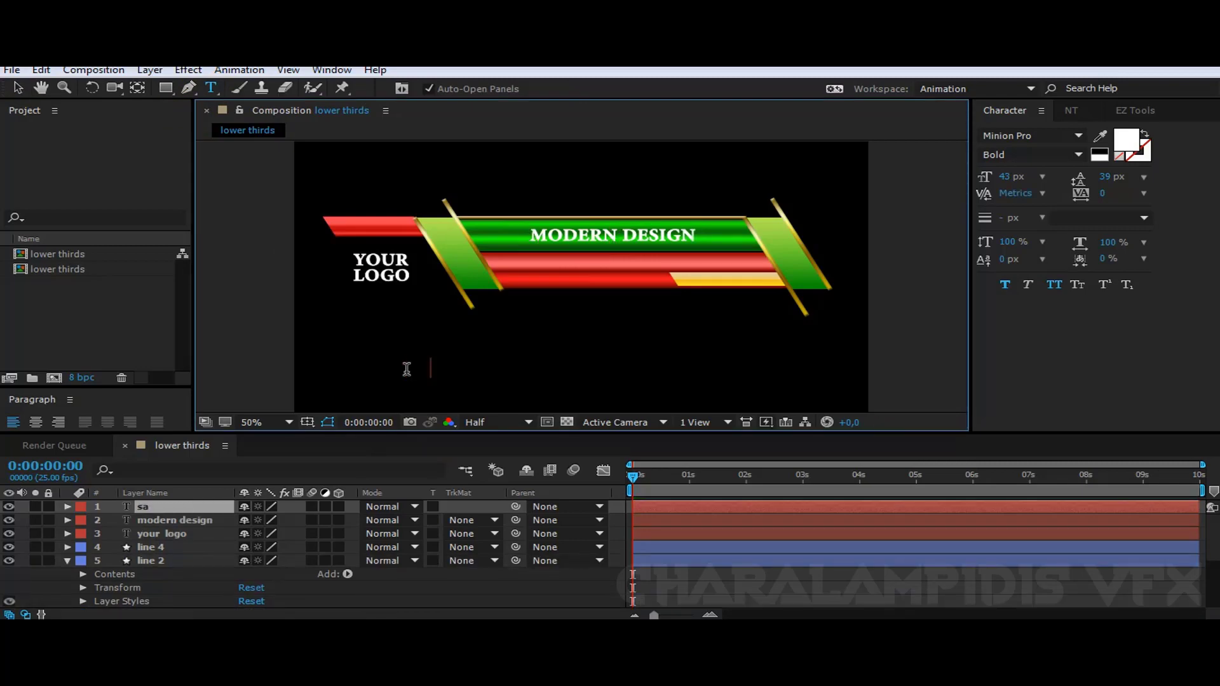
{"action": "type", "text": "mple text"}
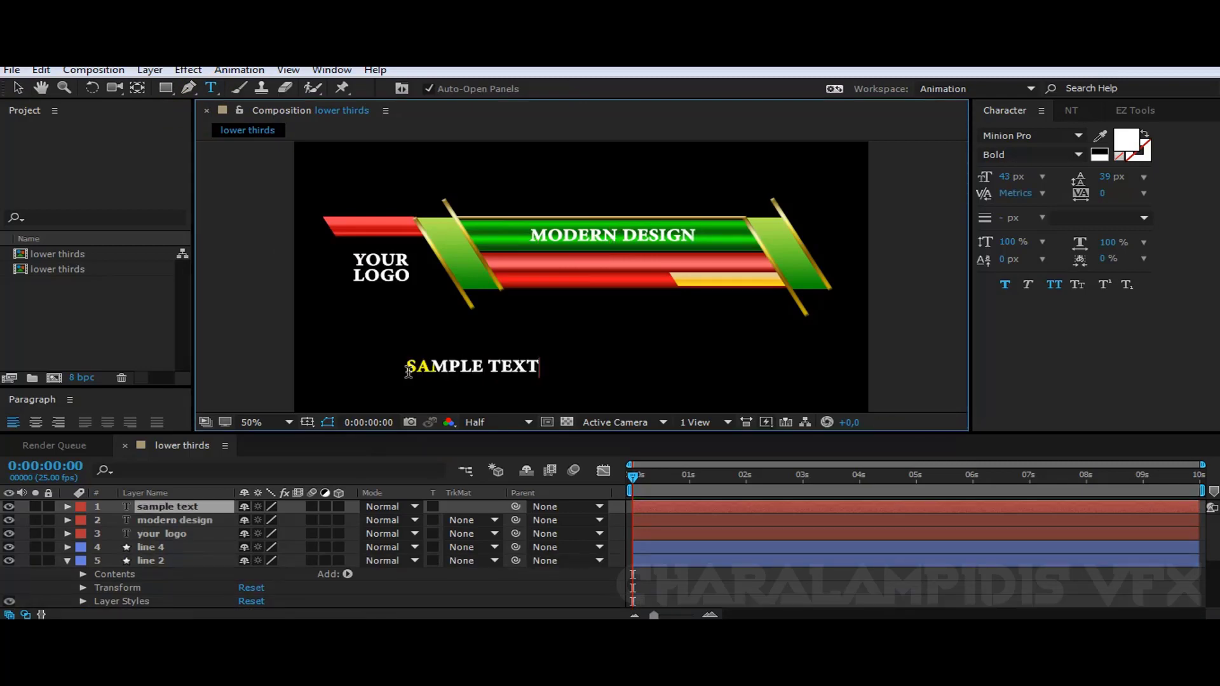
{"action": "left_click", "coordinate": [18, 87]}
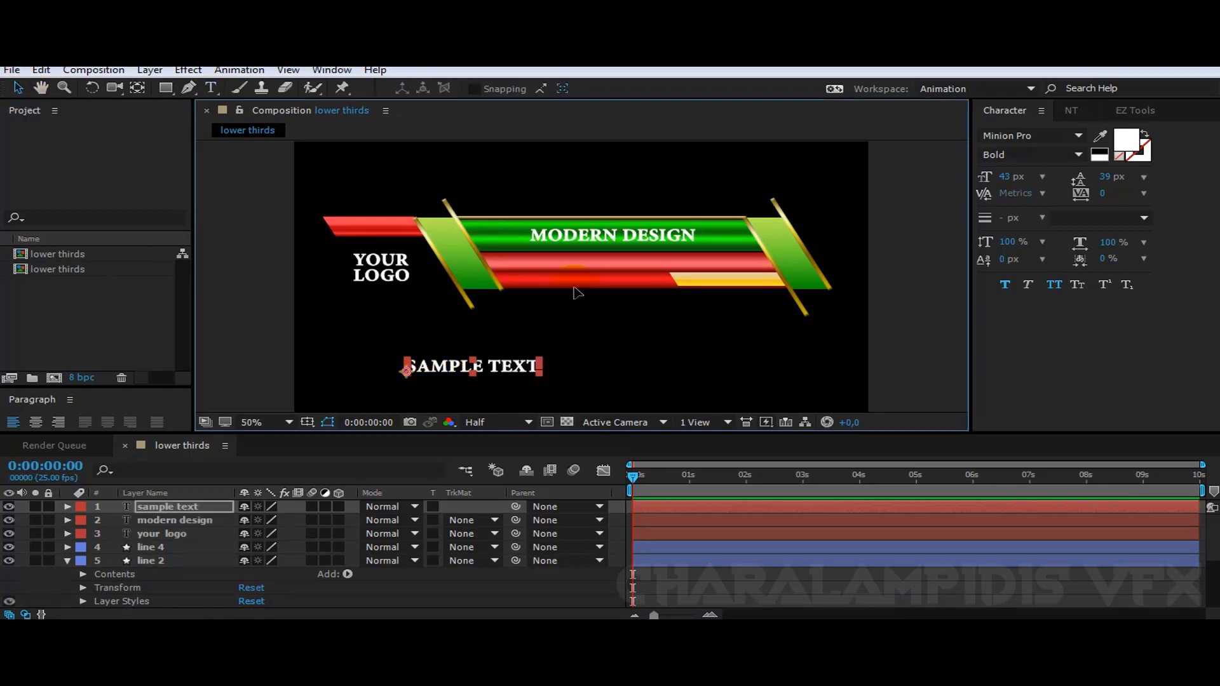
{"action": "left_click_drag", "start_coordinate": [591, 268], "coordinate": [584, 264]}
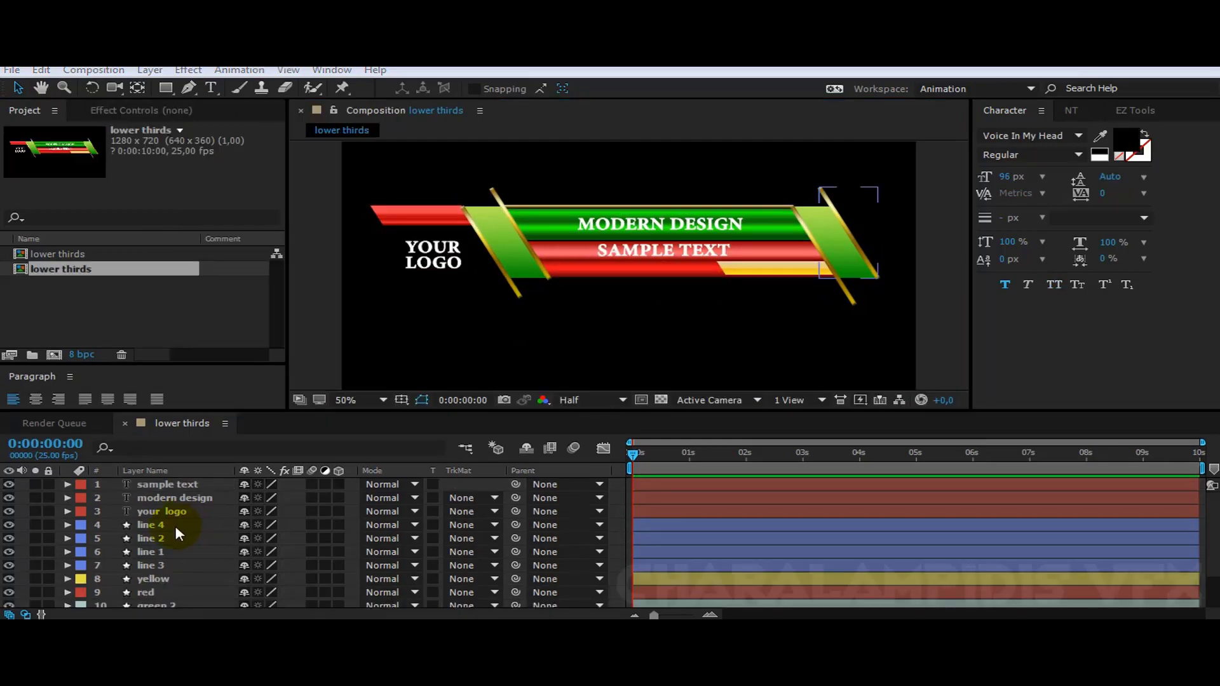
- Move the red 1 bar and the YOUR LOGO text together slightly down, below the green bar's top edge
{"action": "scroll", "coordinate": [154, 589], "scroll_direction": "down", "scroll_amount": 3}
{"action": "left_click", "coordinate": [144, 600]}
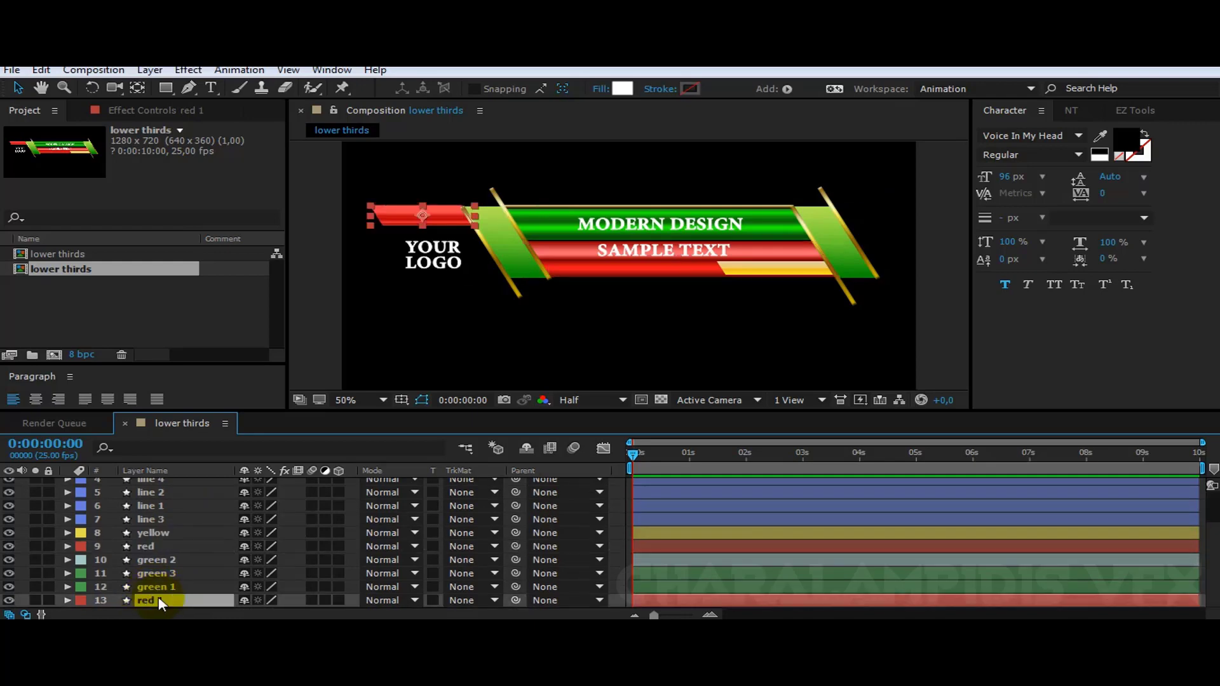
{"action": "scroll", "coordinate": [156, 585], "scroll_direction": "up", "scroll_amount": 4}
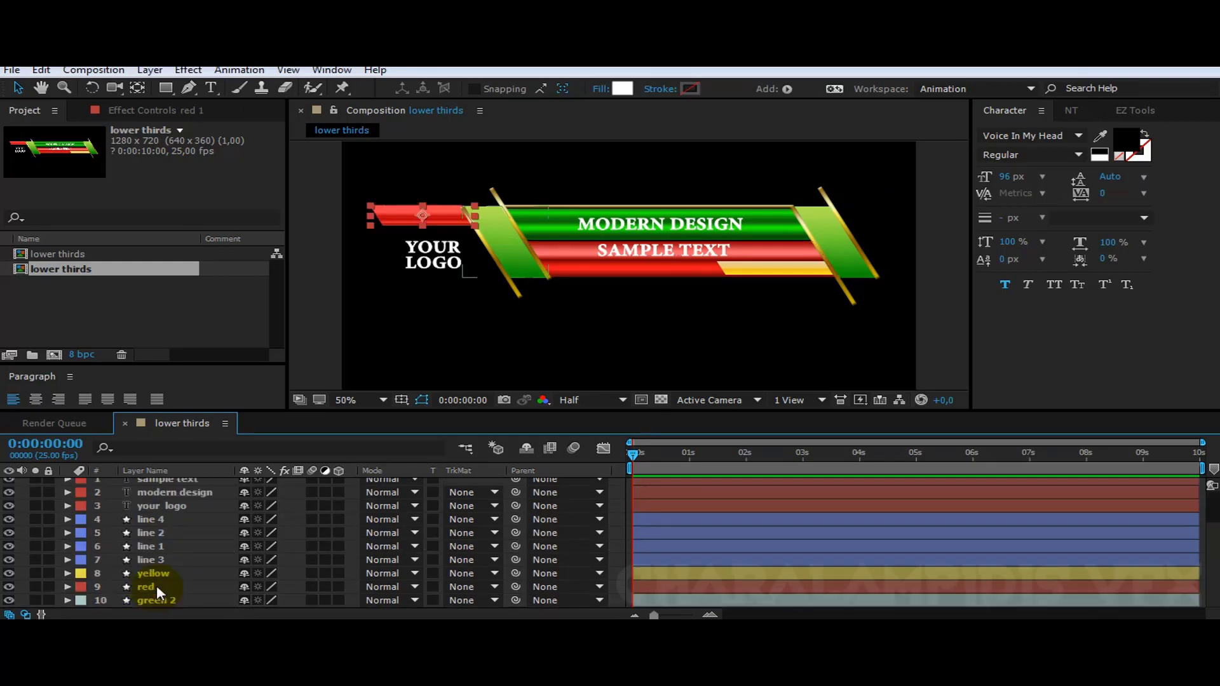
{"action": "left_click", "coordinate": [156, 512]}
{"action": "left_click", "coordinate": [434, 222]}
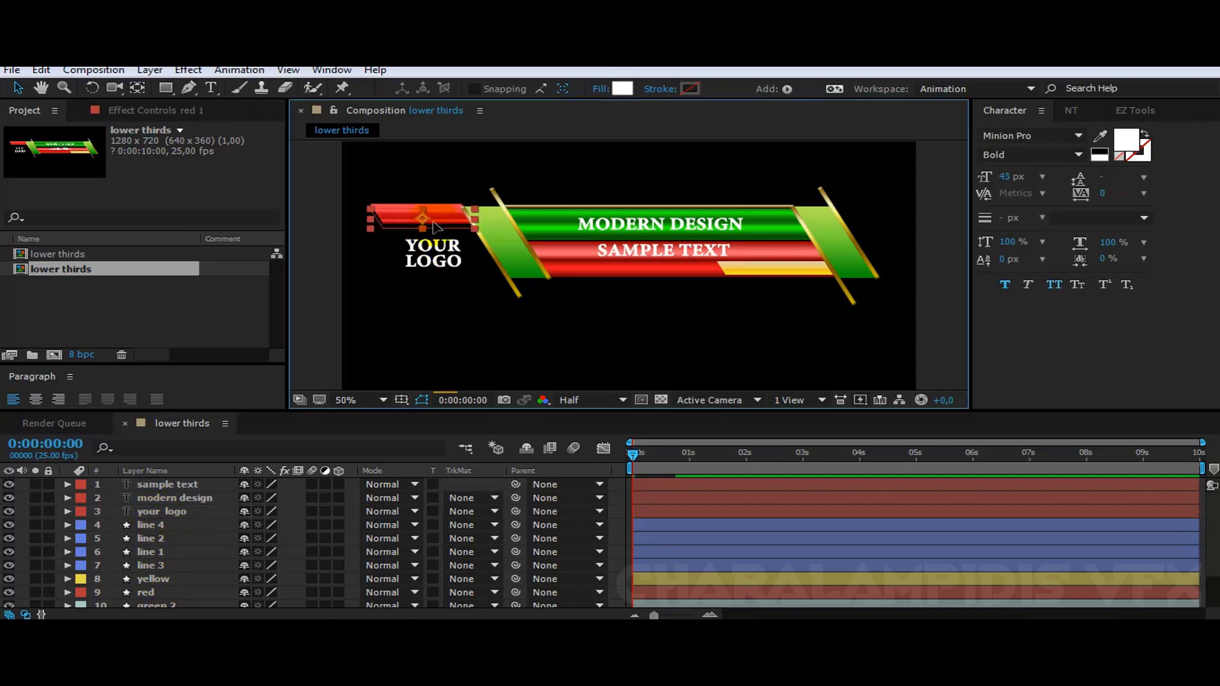
{"action": "left_click_drag", "start_coordinate": [437, 227], "coordinate": [436, 232]}
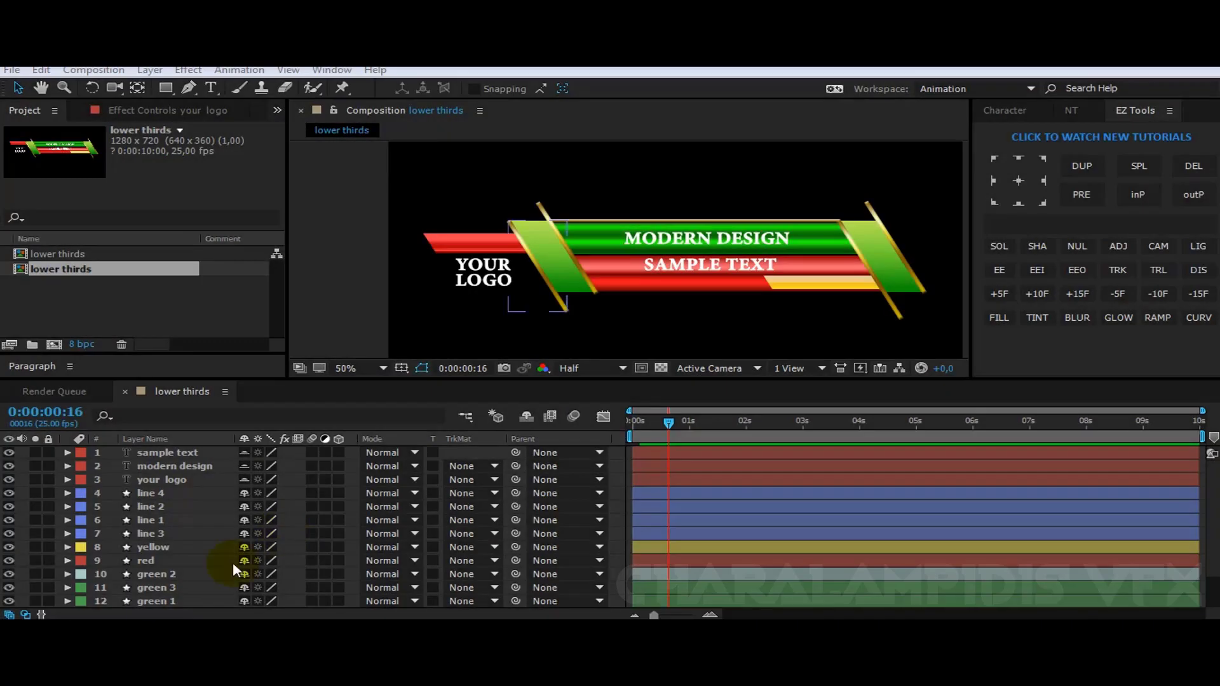
- Parent the your logo text layer to the red 1 layer
{"action": "left_click", "coordinate": [161, 480]}
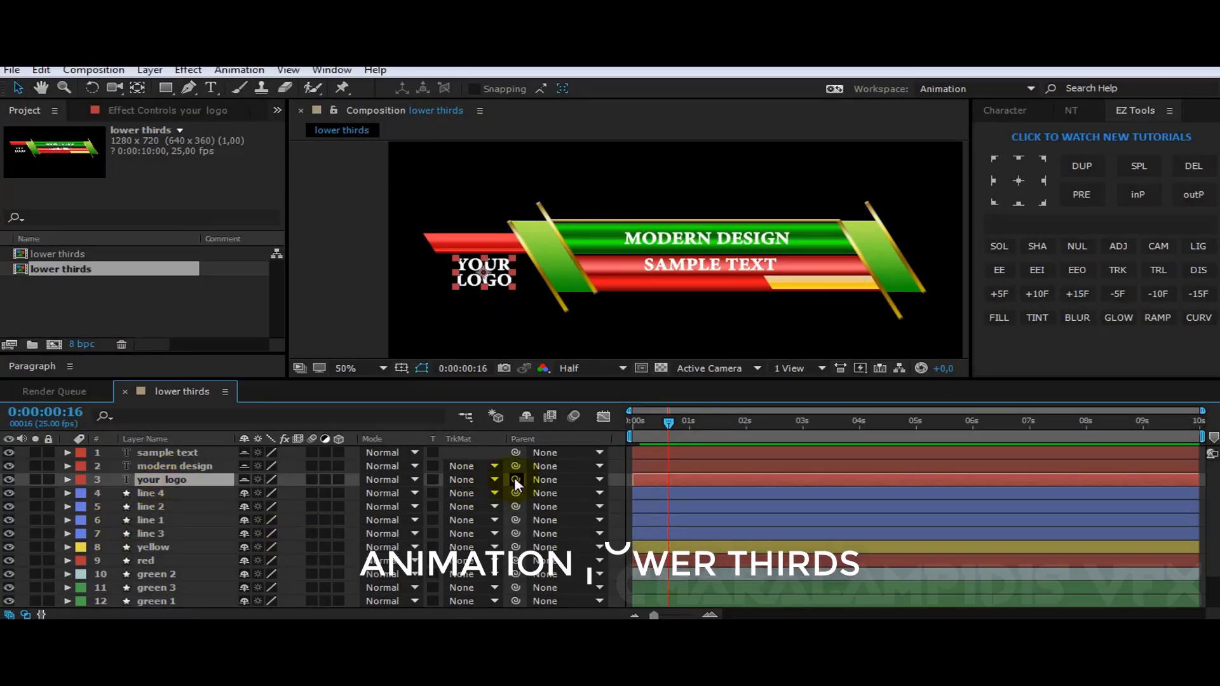
{"action": "left_click_drag", "start_coordinate": [516, 484], "coordinate": [156, 579]}
{"action": "left_click", "coordinate": [67, 582]}
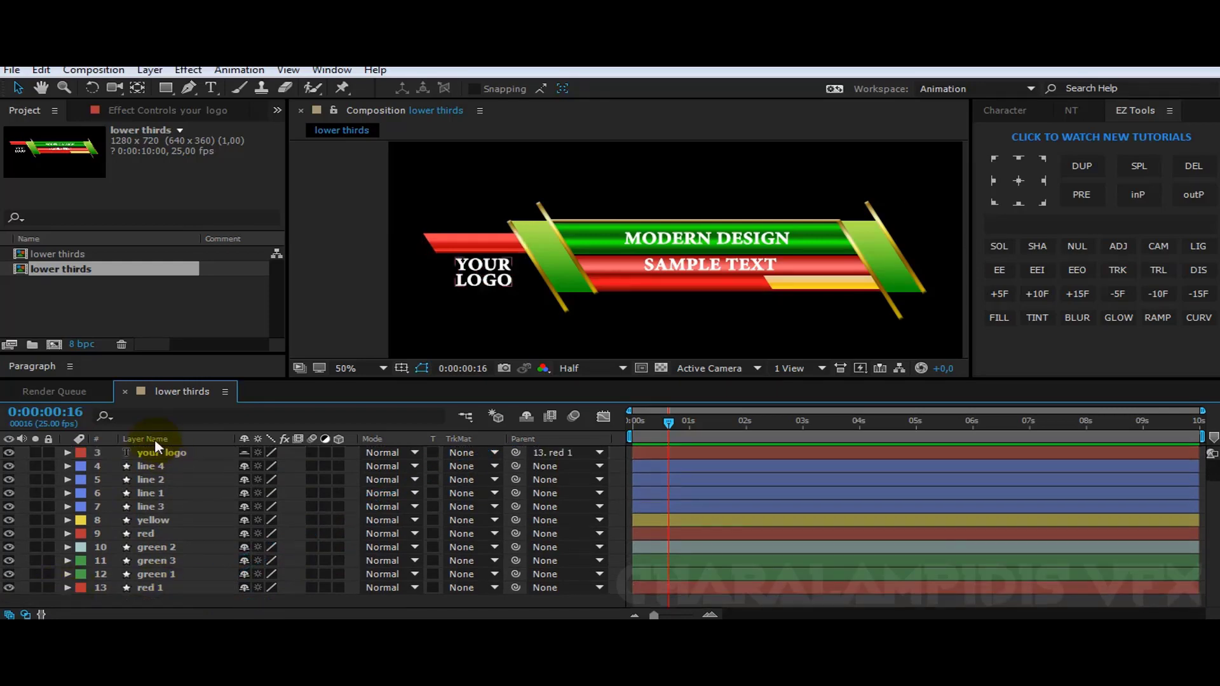
- Move the your logo layer down the stack to directly above red 1
{"action": "scroll", "coordinate": [156, 452], "scroll_direction": "up", "scroll_amount": 1}
{"action": "left_click_drag", "start_coordinate": [157, 452], "coordinate": [171, 596]}
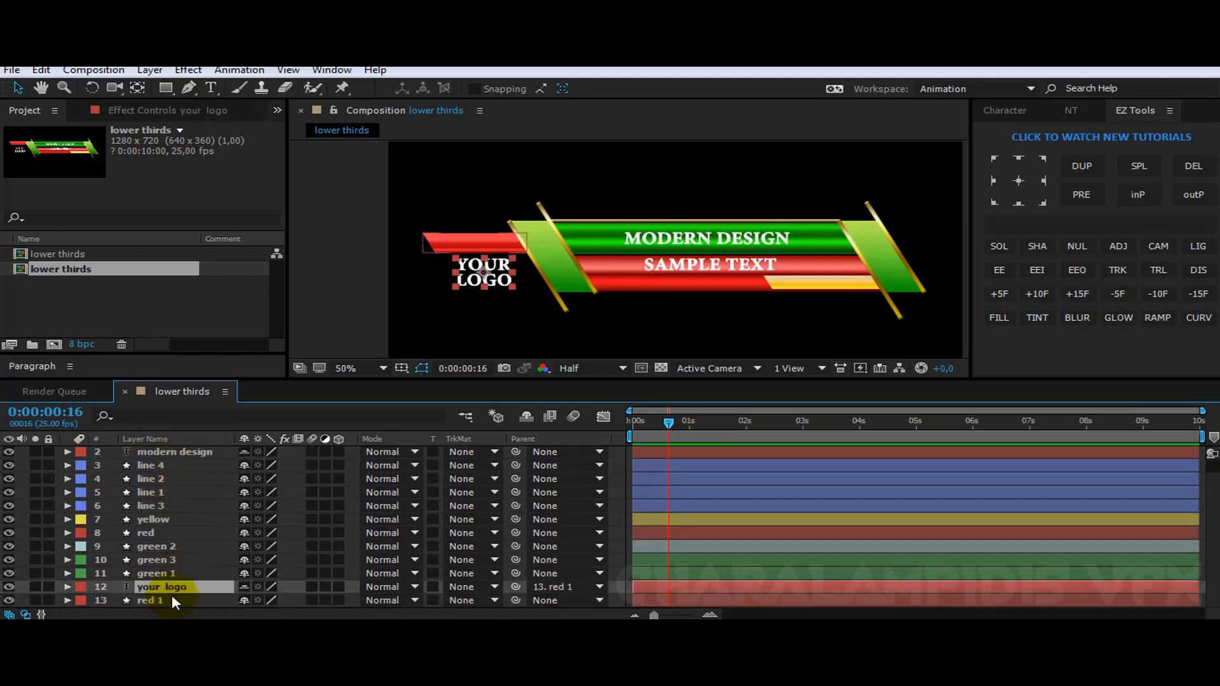
{"action": "left_click", "coordinate": [608, 509]}
- Add Trim Paths to the contents of line 2
{"action": "scroll", "coordinate": [209, 521], "scroll_direction": "up", "scroll_amount": 1}
{"action": "left_click", "coordinate": [148, 508]}
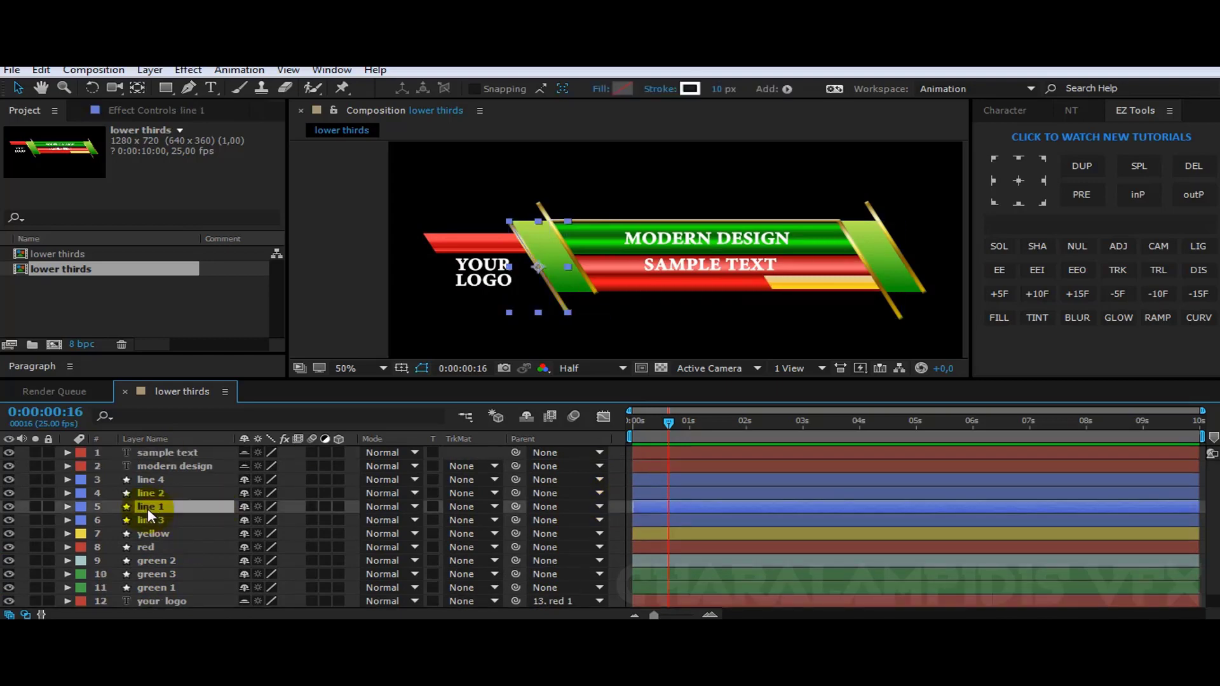
{"action": "left_click", "coordinate": [150, 494]}
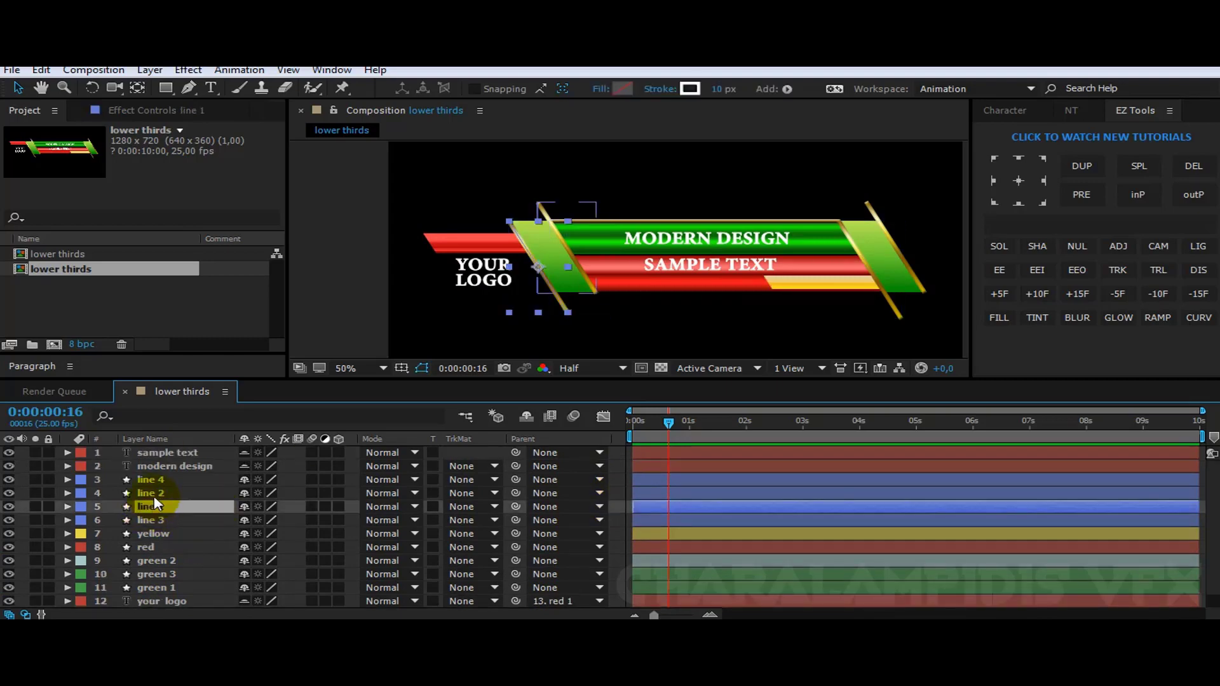
{"action": "left_click", "coordinate": [786, 89]}
{"action": "left_click", "coordinate": [838, 357]}
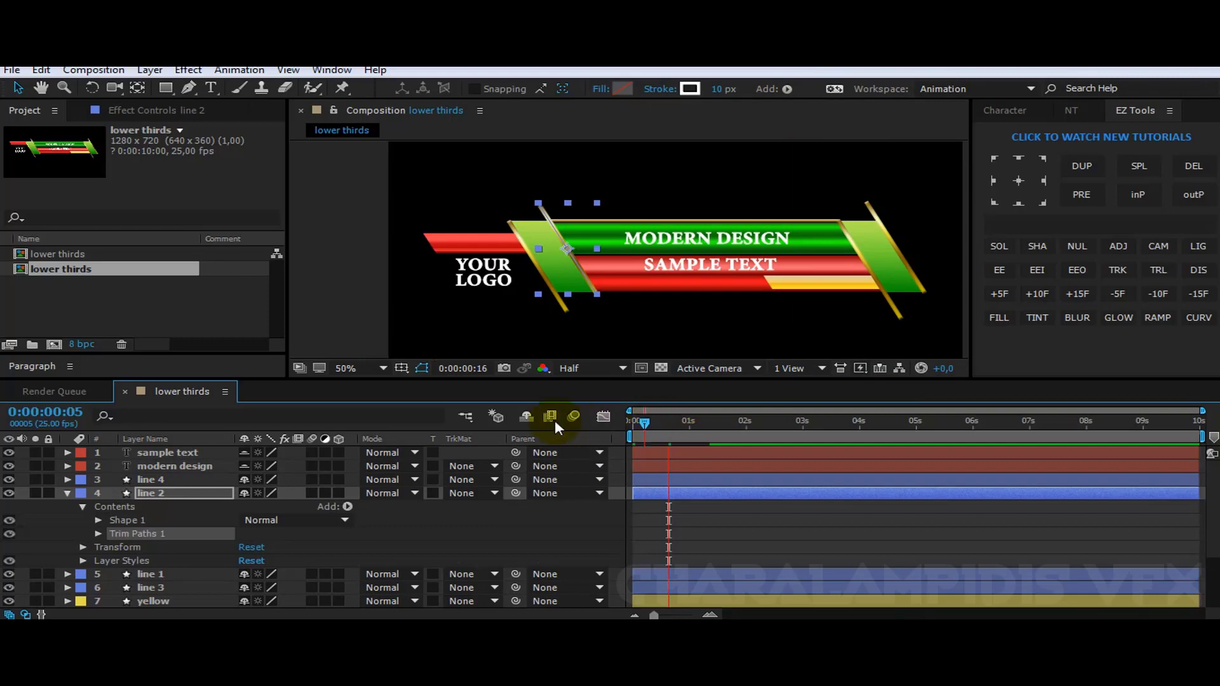
- Keyframe the Trim Paths Start of line 2 from 100% at 0:00:00:00 to 0% at 0:00:00:10
{"action": "key", "text": "Home"}
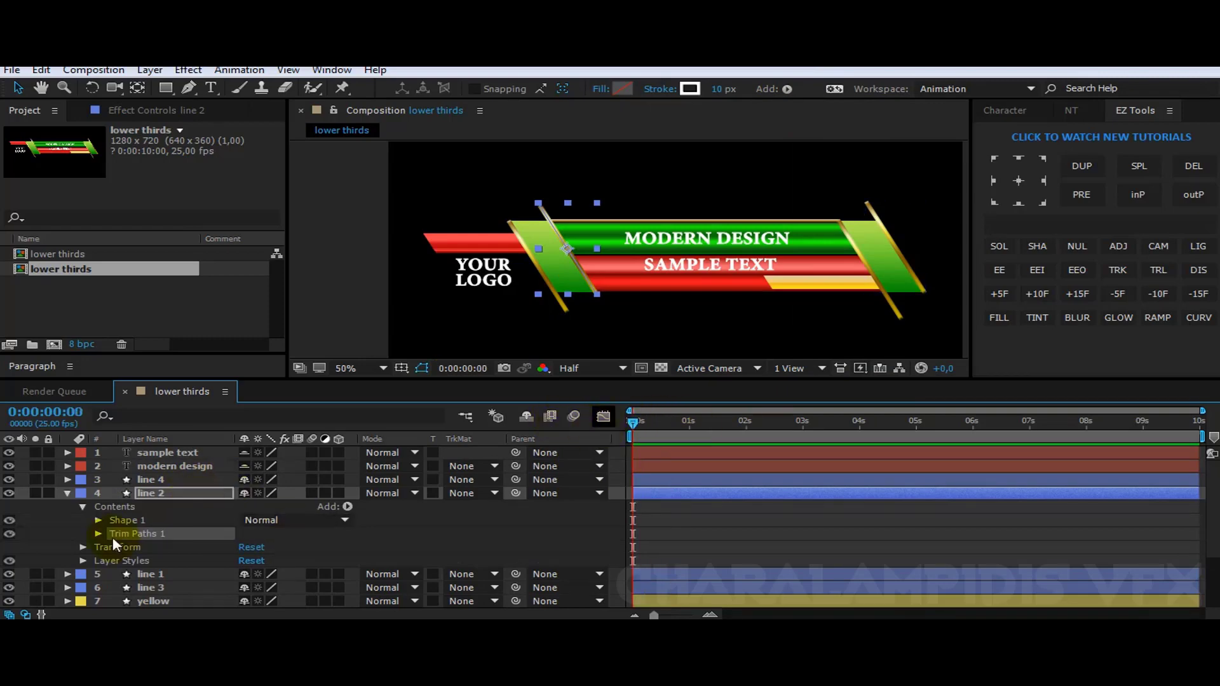
{"action": "left_click", "coordinate": [98, 534]}
{"action": "left_click_drag", "start_coordinate": [245, 546], "coordinate": [362, 540]}
{"action": "left_click", "coordinate": [127, 547]}
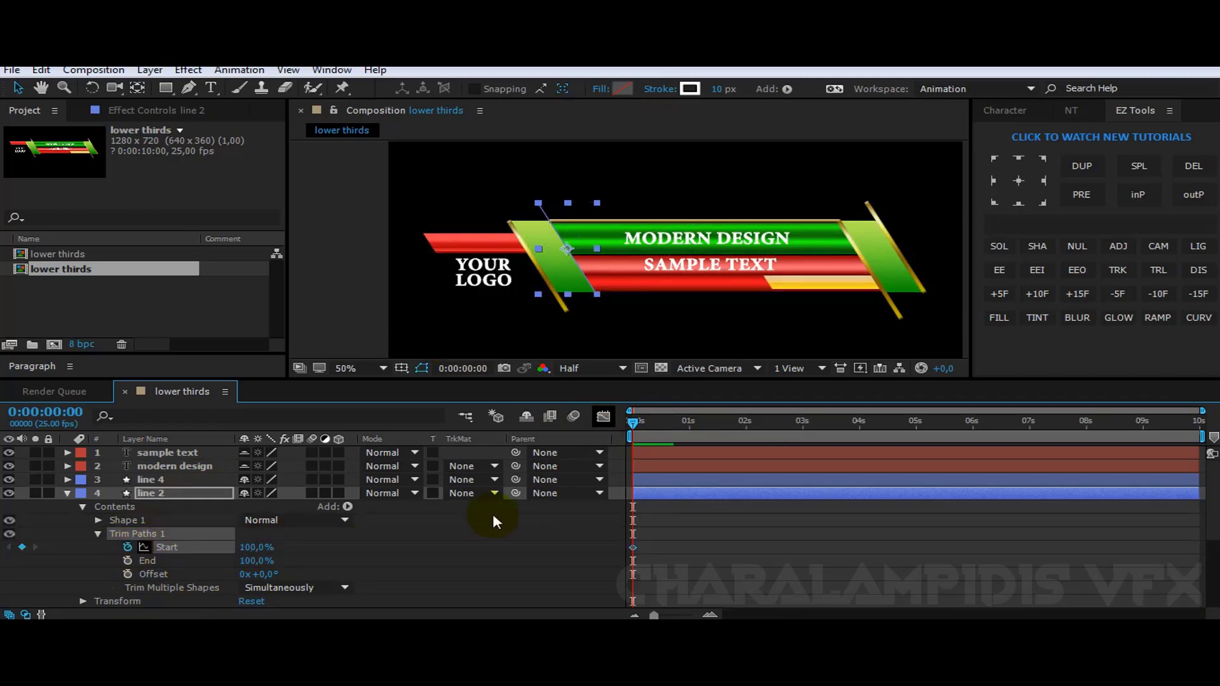
{"action": "left_click", "coordinate": [1045, 294]}
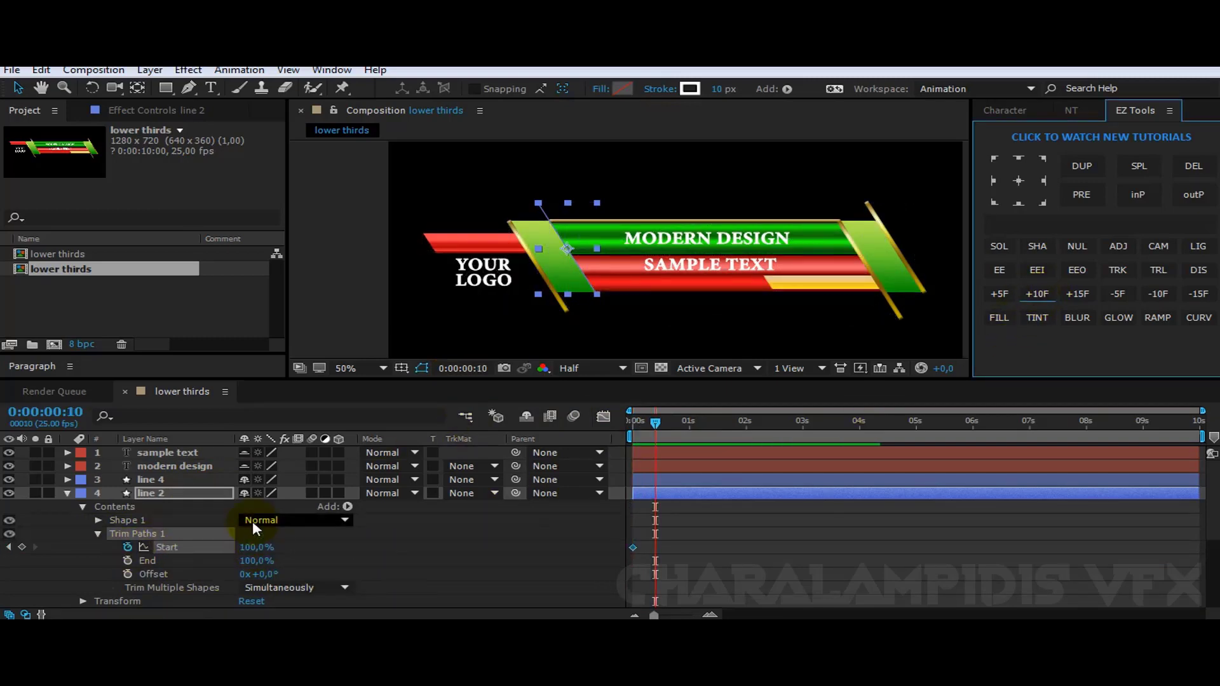
{"action": "left_click", "coordinate": [258, 547]}
{"action": "type", "text": "0"}
{"action": "key", "text": "Return"}
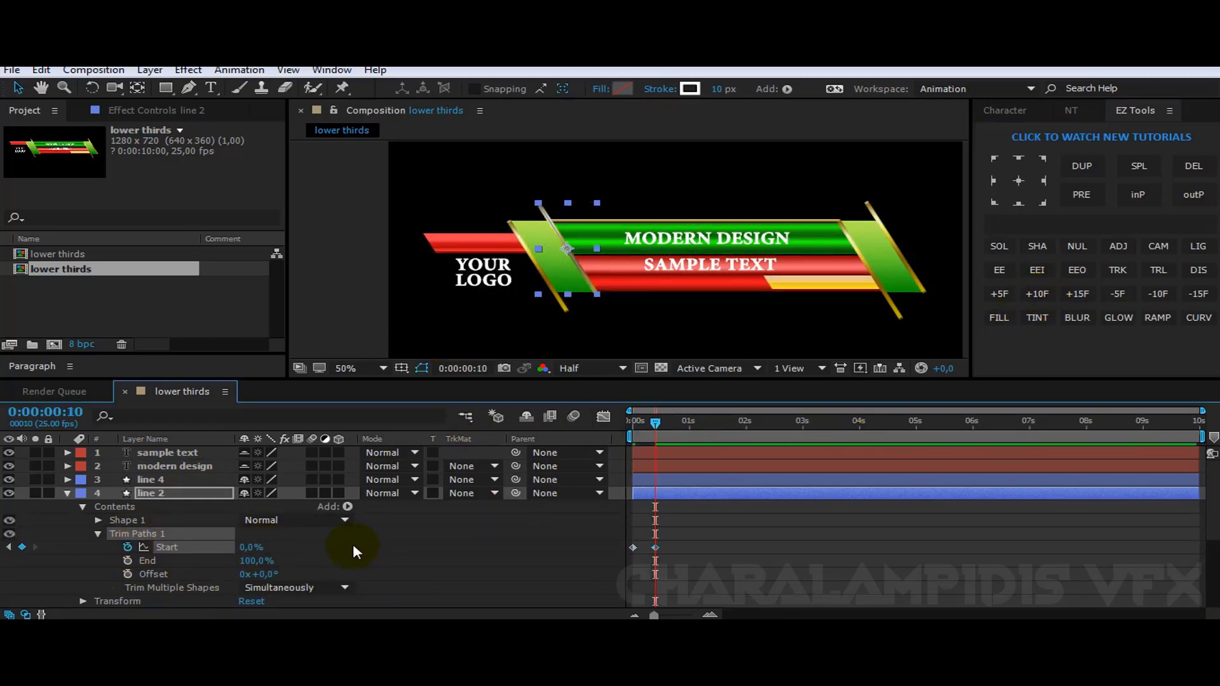
- Apply Easy Ease to both Start keyframes of line 2 and show only the layer's animated property
{"action": "left_click_drag", "start_coordinate": [679, 542], "coordinate": [616, 555]}
{"action": "left_click", "coordinate": [998, 270]}
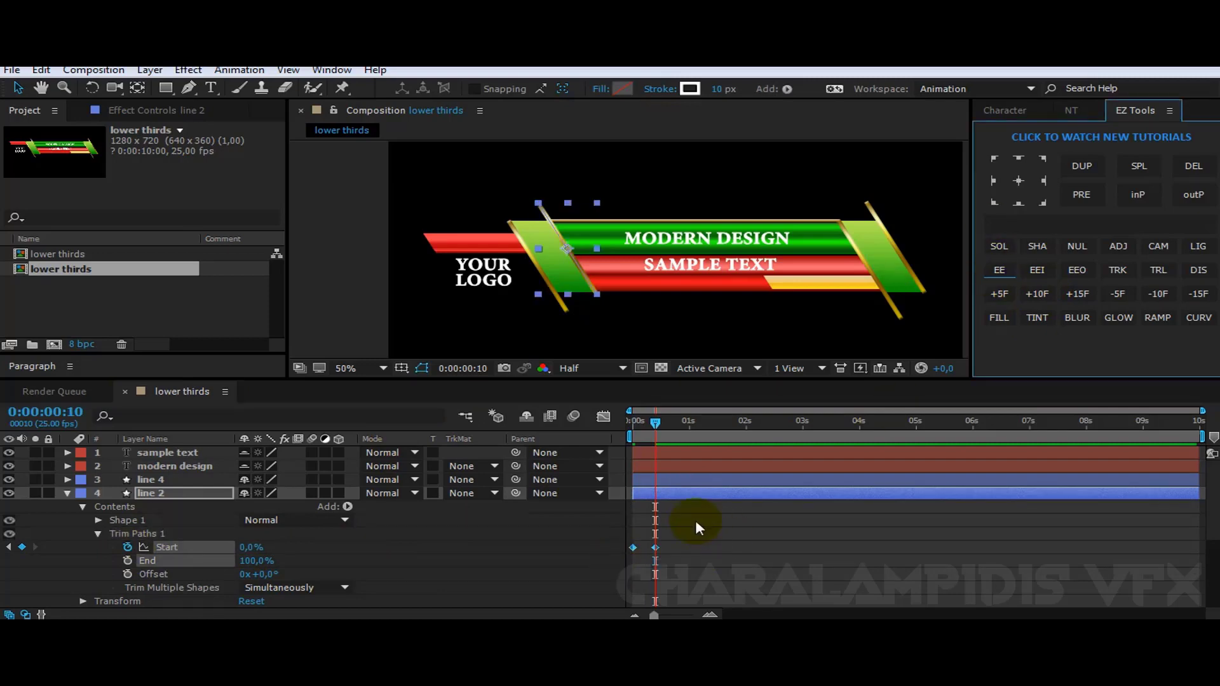
{"action": "left_click", "coordinate": [156, 490]}
{"action": "key", "text": "u"}
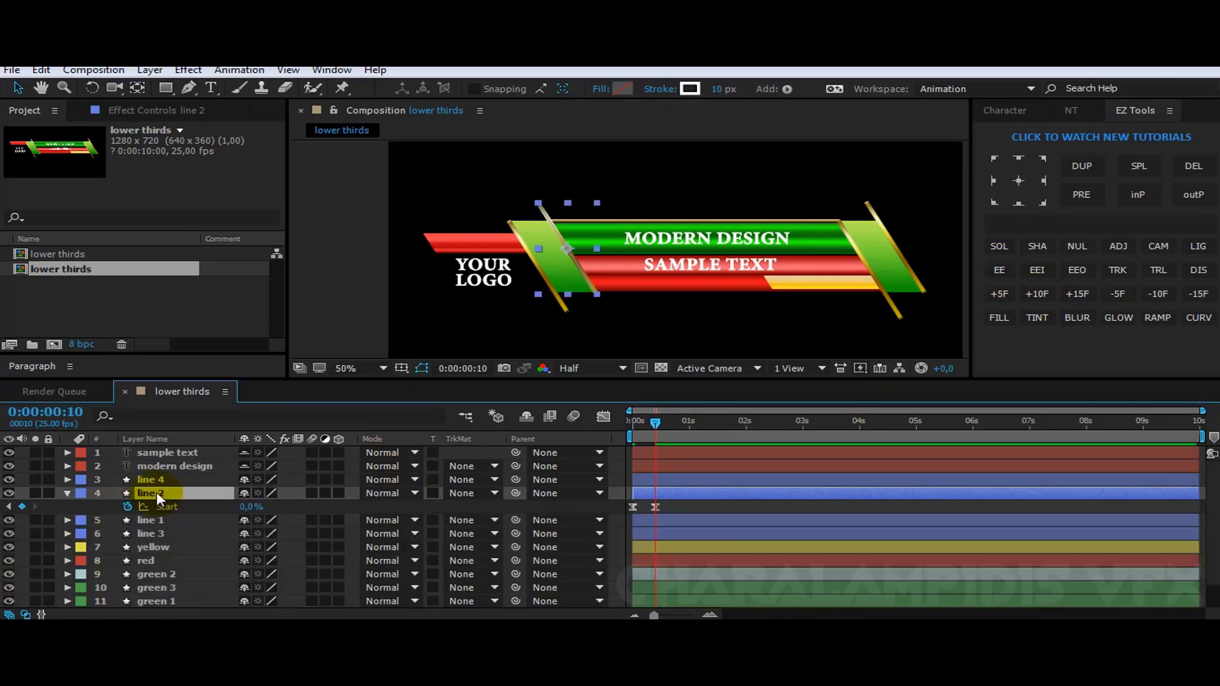
- Add Trim Paths to the contents of line 3
{"action": "left_click", "coordinate": [158, 531]}
{"action": "left_click", "coordinate": [787, 88]}
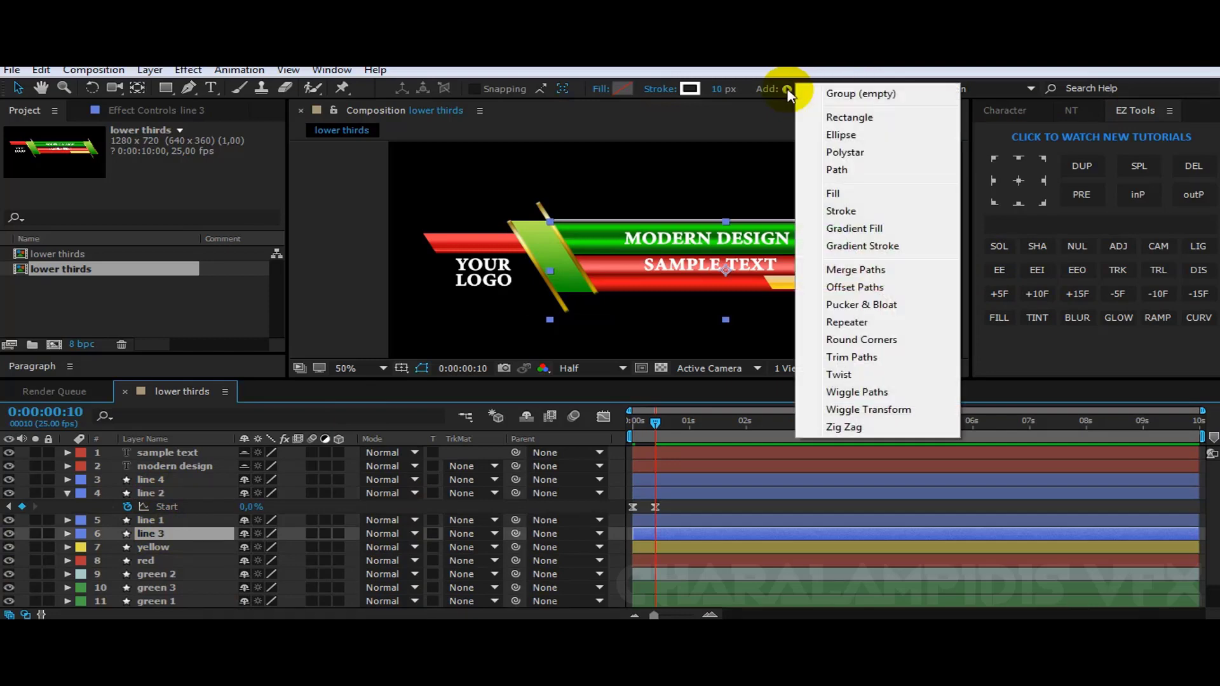
{"action": "left_click", "coordinate": [845, 358]}
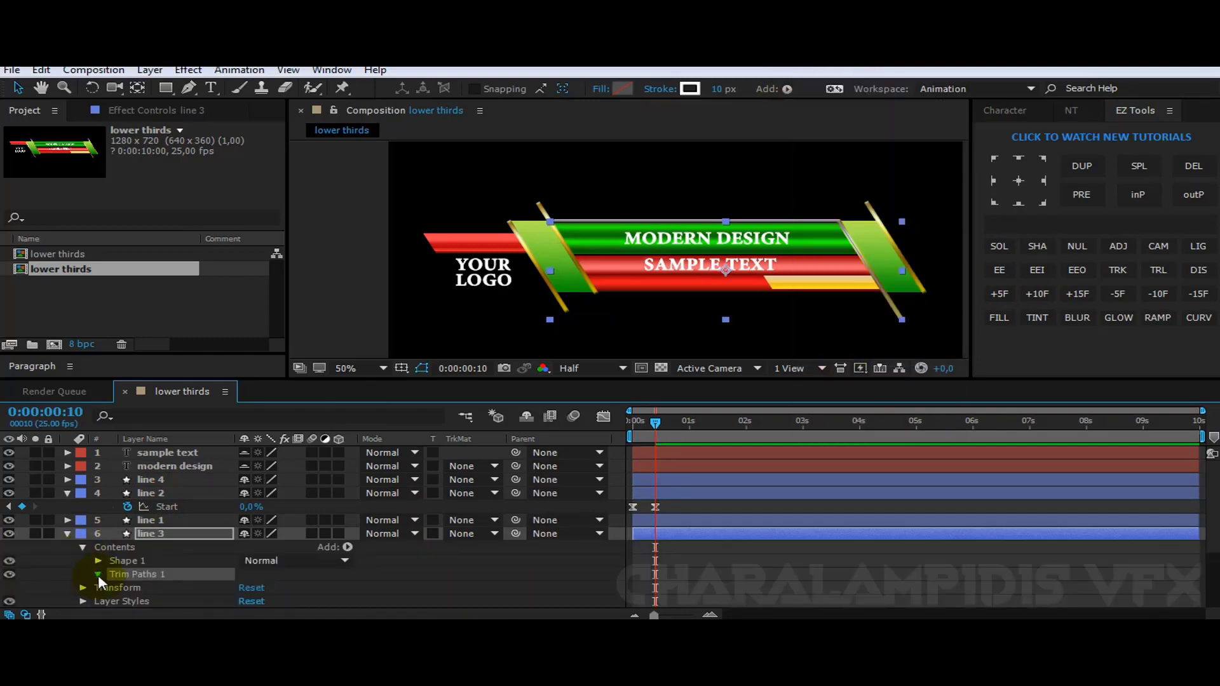
- Keyframe the Trim Paths End of line 3 from 0% at 0:00:00:10 to 100% at 0:00:00:20
{"action": "left_click", "coordinate": [98, 573]}
{"action": "left_click", "coordinate": [251, 573]}
{"action": "key", "text": "Return"}
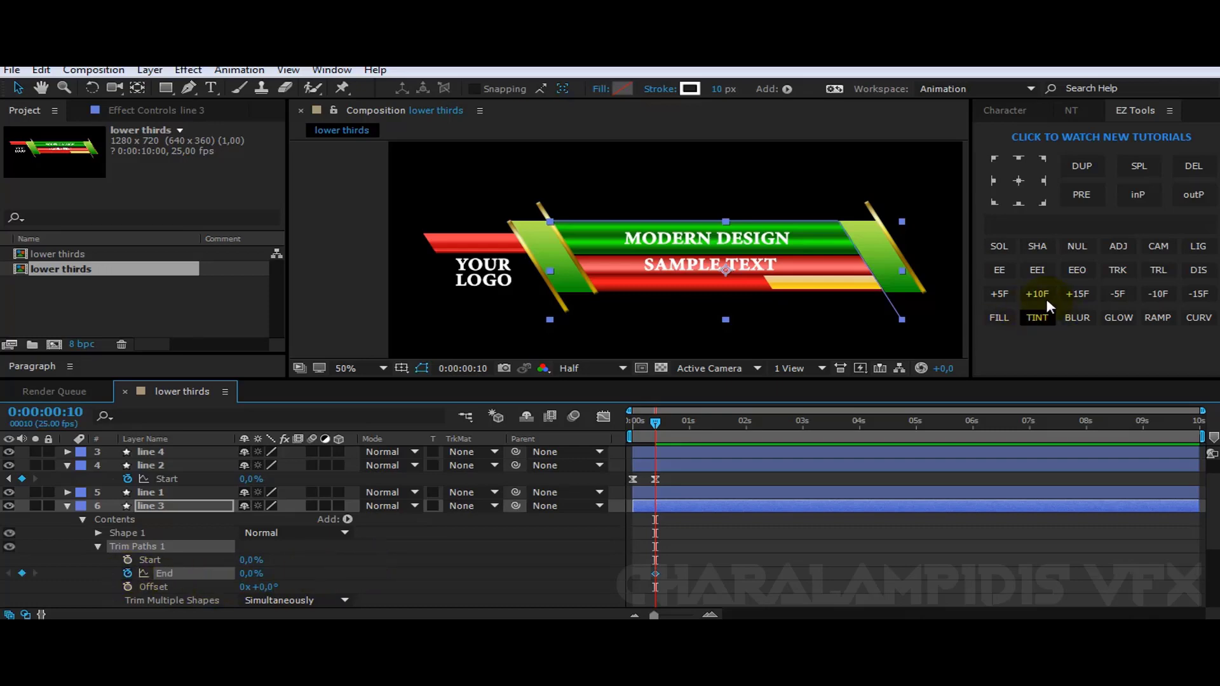
{"action": "left_click", "coordinate": [1043, 296]}
{"action": "left_click", "coordinate": [247, 573]}
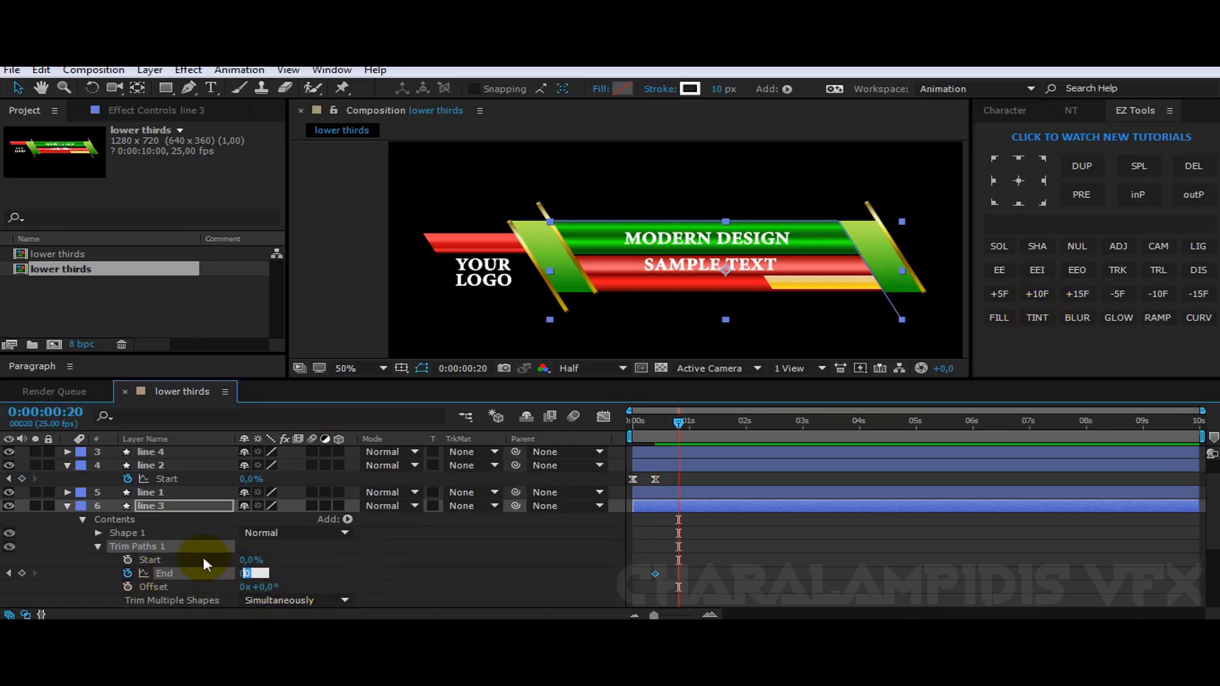
{"action": "type", "text": "100"}
{"action": "key", "text": "Return"}
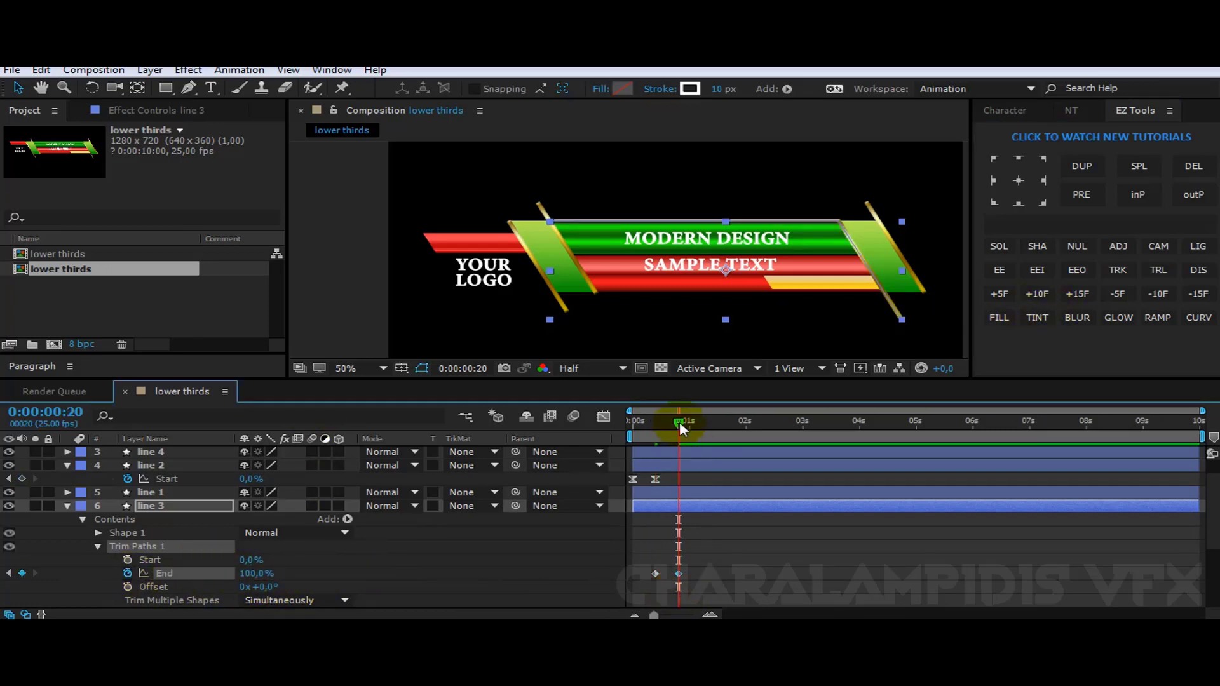
- Apply Easy Ease to both End keyframes of line 3 and show only the layer's animated property
{"action": "left_click_drag", "start_coordinate": [680, 422], "coordinate": [671, 425]}
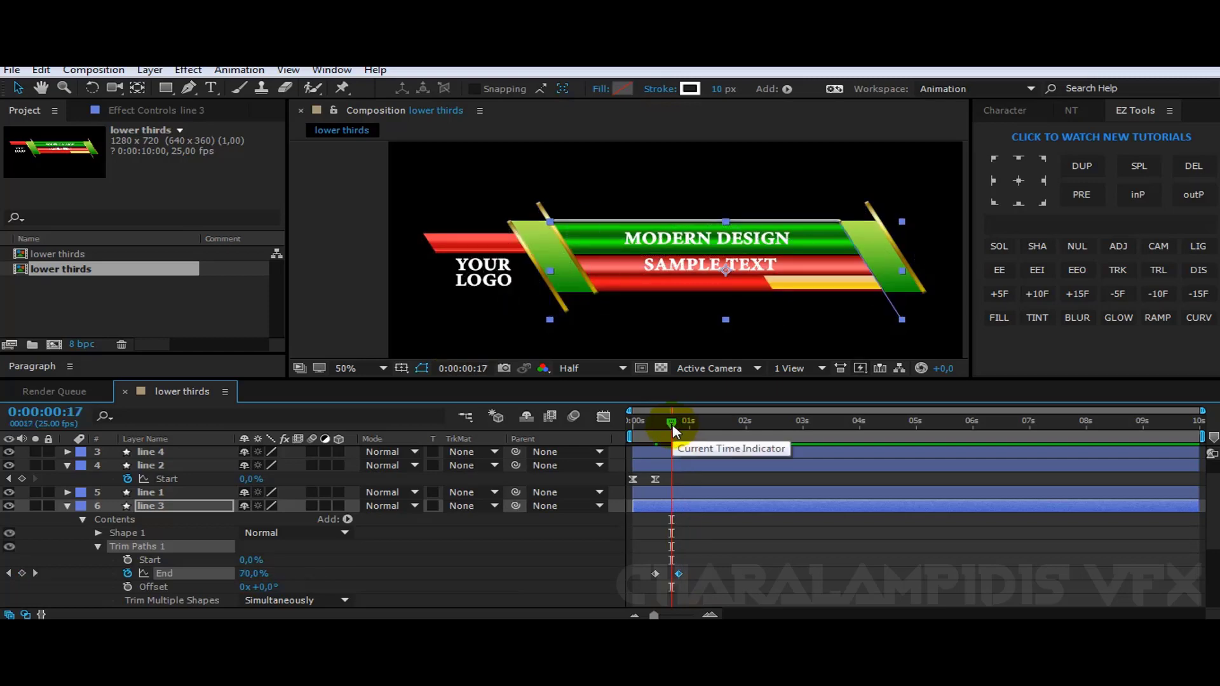
{"action": "key", "text": "k"}
{"action": "left_click", "coordinate": [613, 596]}
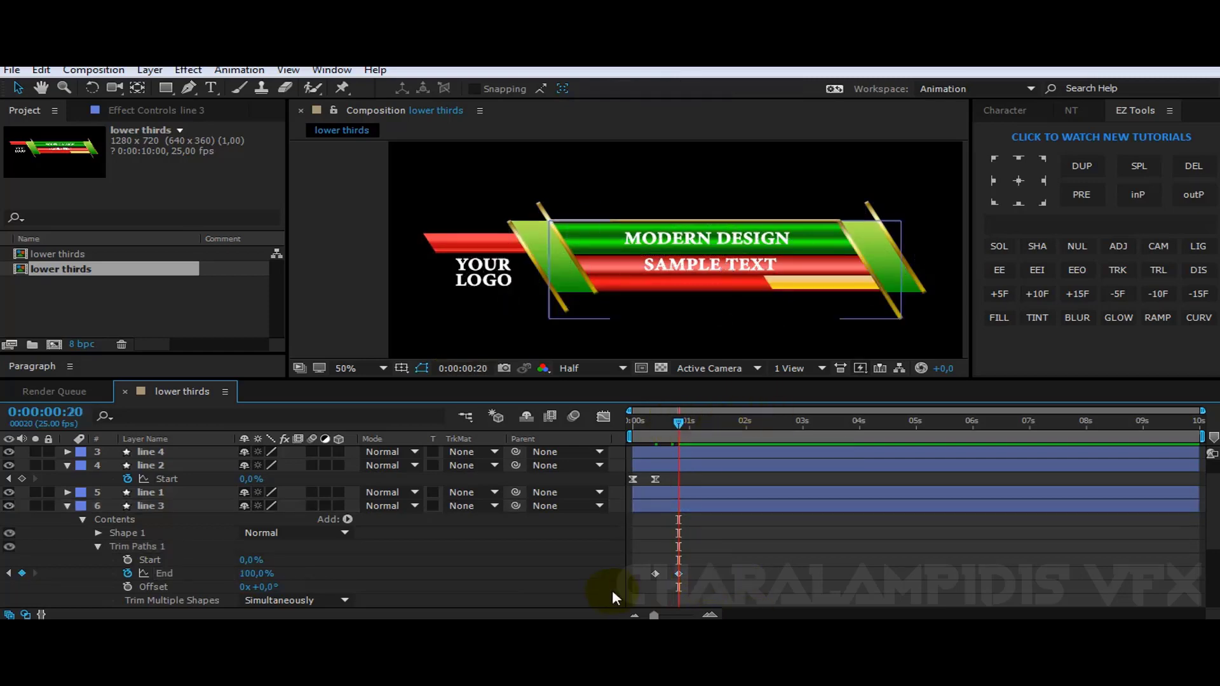
{"action": "left_click_drag", "start_coordinate": [612, 592], "coordinate": [703, 566]}
{"action": "left_click", "coordinate": [1001, 270]}
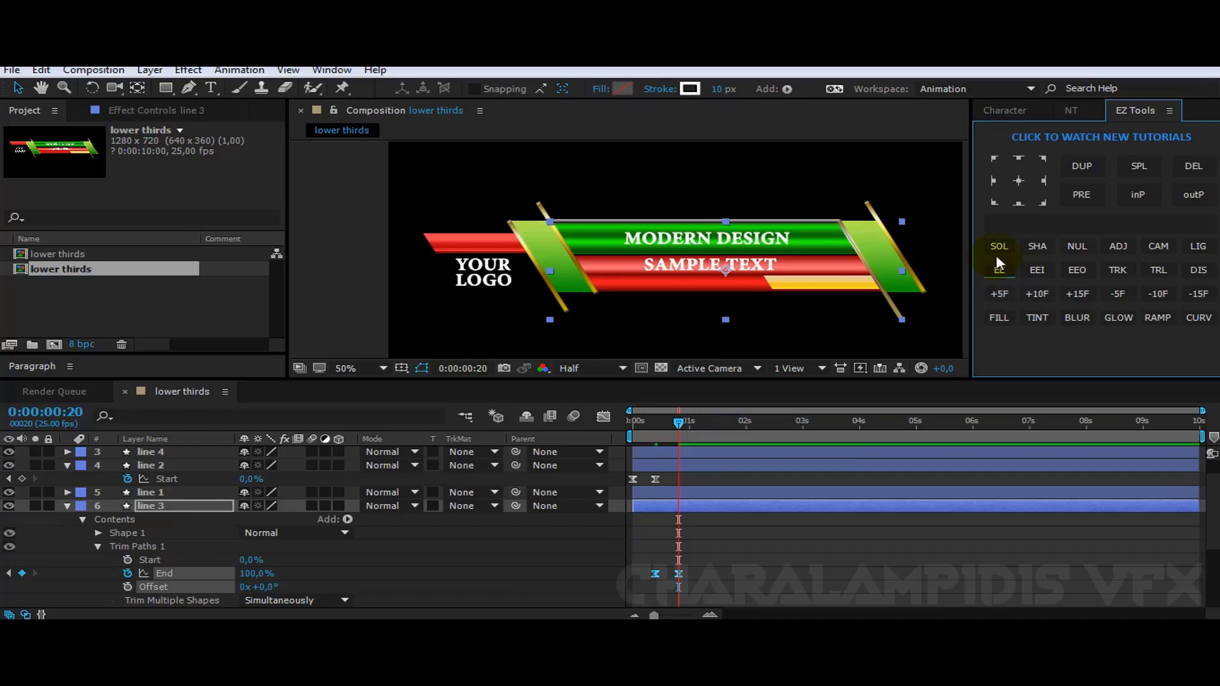
{"action": "key", "text": "Return"}
{"action": "key", "text": "u"}
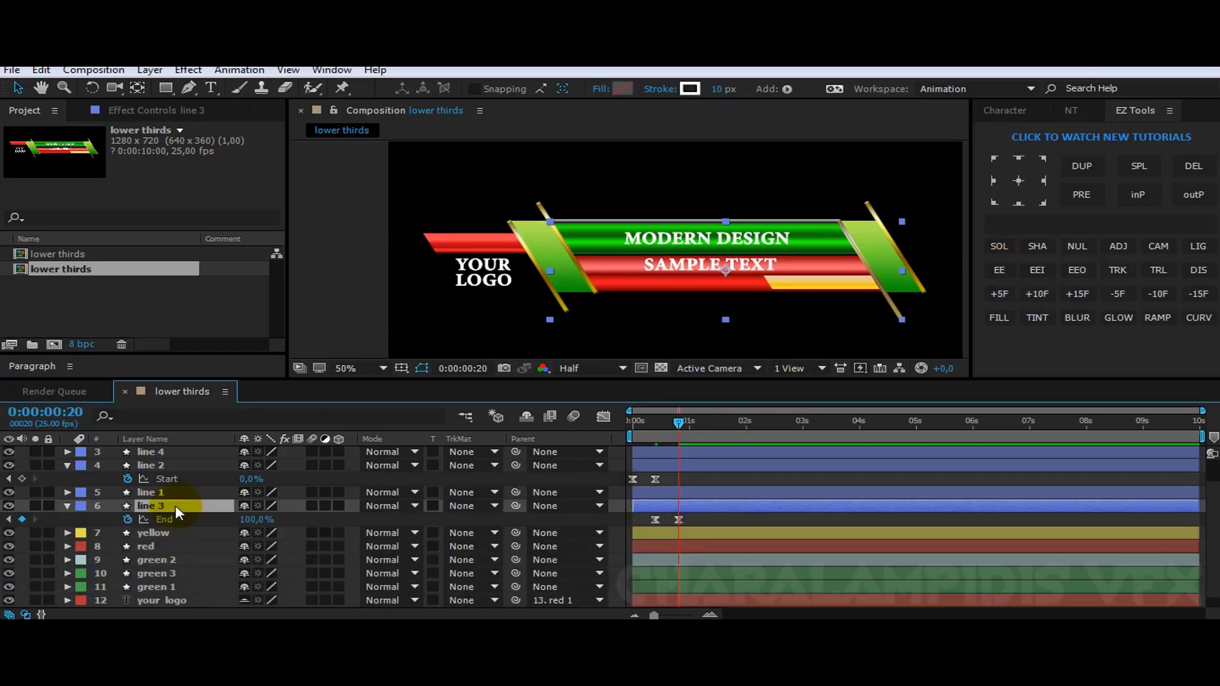
- Add a new mask to the green 2 layer and set its Mask Feather to 30 pixels
{"action": "left_click", "coordinate": [154, 582]}
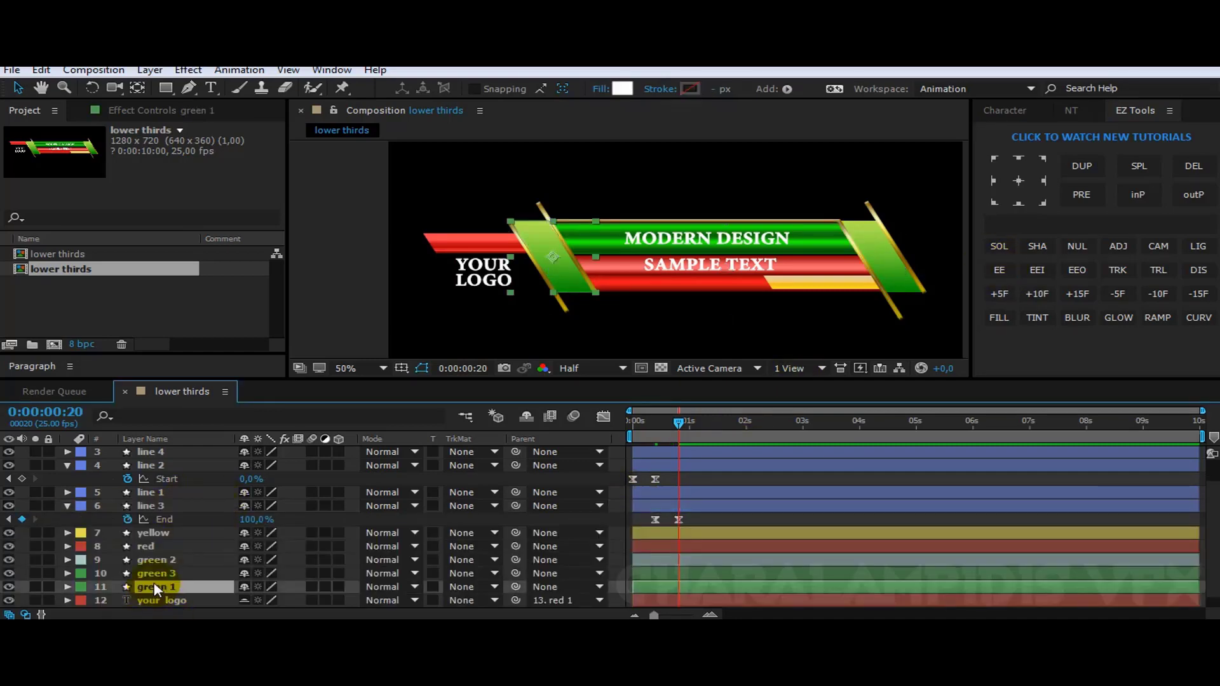
{"action": "left_click", "coordinate": [151, 571]}
{"action": "left_click", "coordinate": [155, 562]}
{"action": "right_click", "coordinate": [154, 562]}
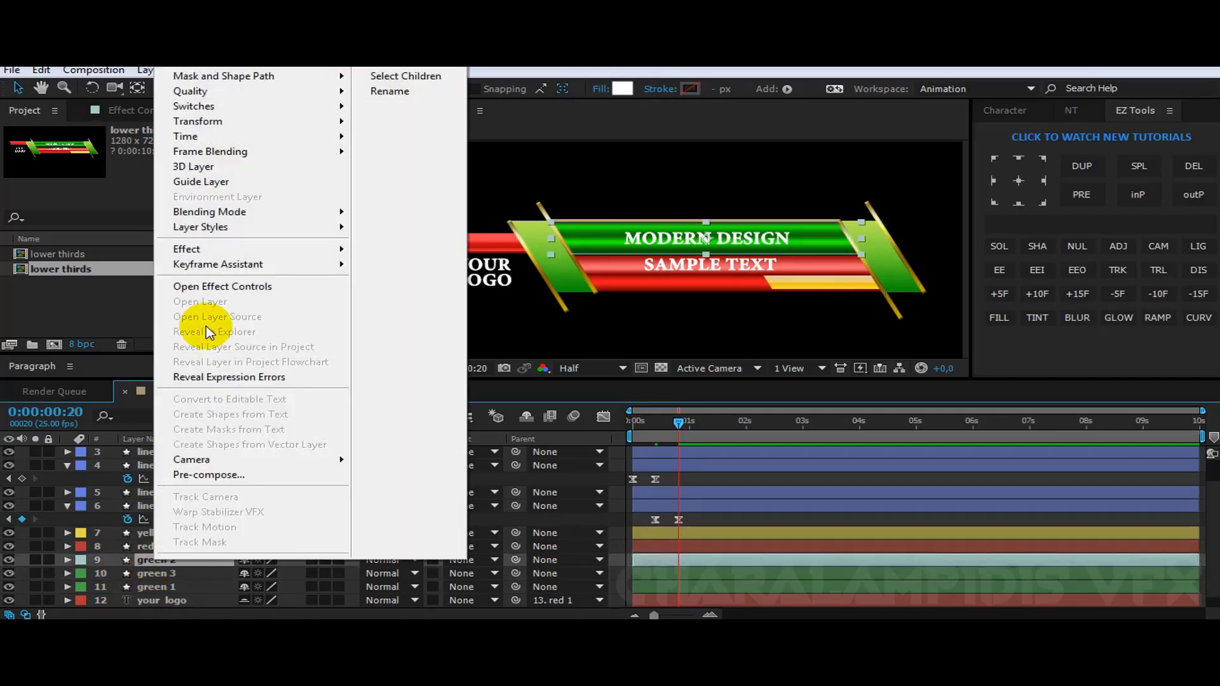
{"action": "left_click", "coordinate": [407, 89]}
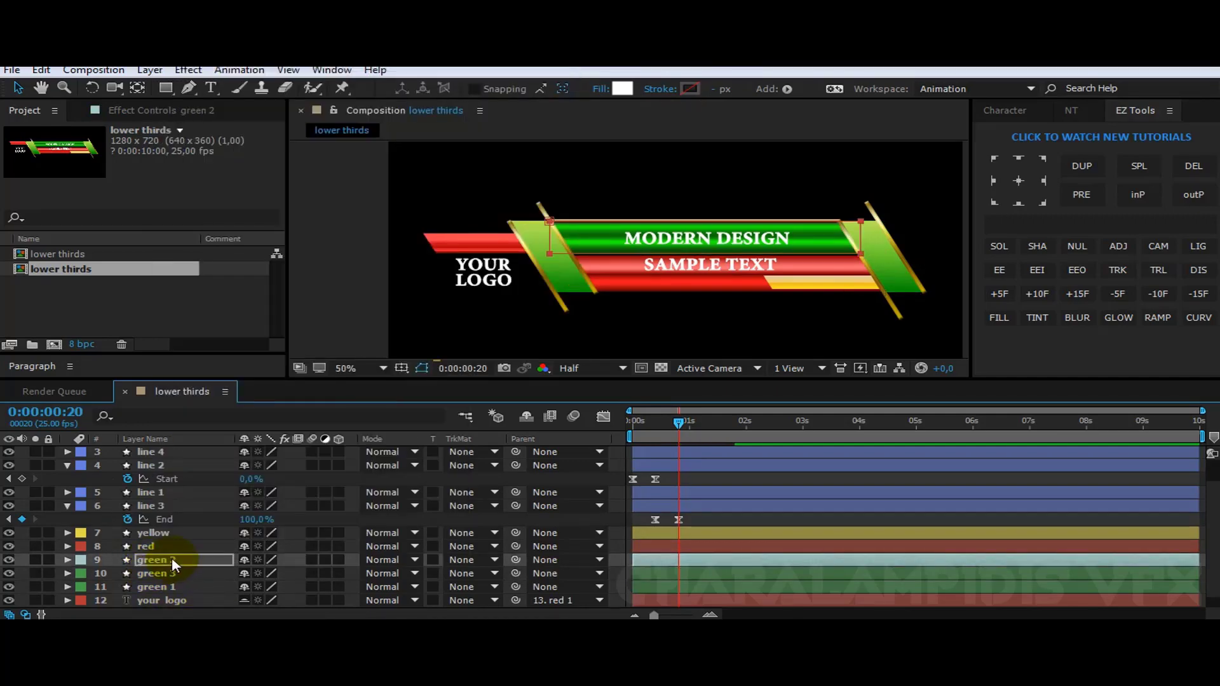
{"action": "key", "text": "Return"}
{"action": "key", "text": "m"}
{"action": "key", "text": "shift+f"}
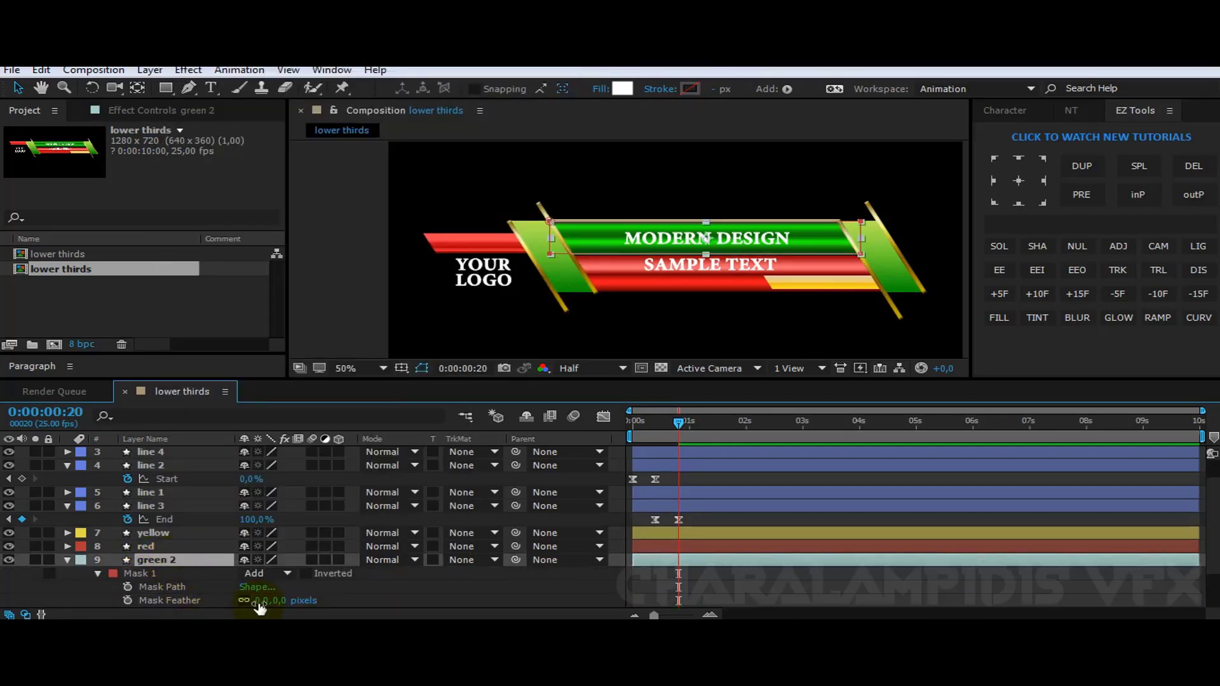
{"action": "left_click", "coordinate": [259, 601]}
{"action": "type", "text": "30"}
{"action": "key", "text": "Return"}
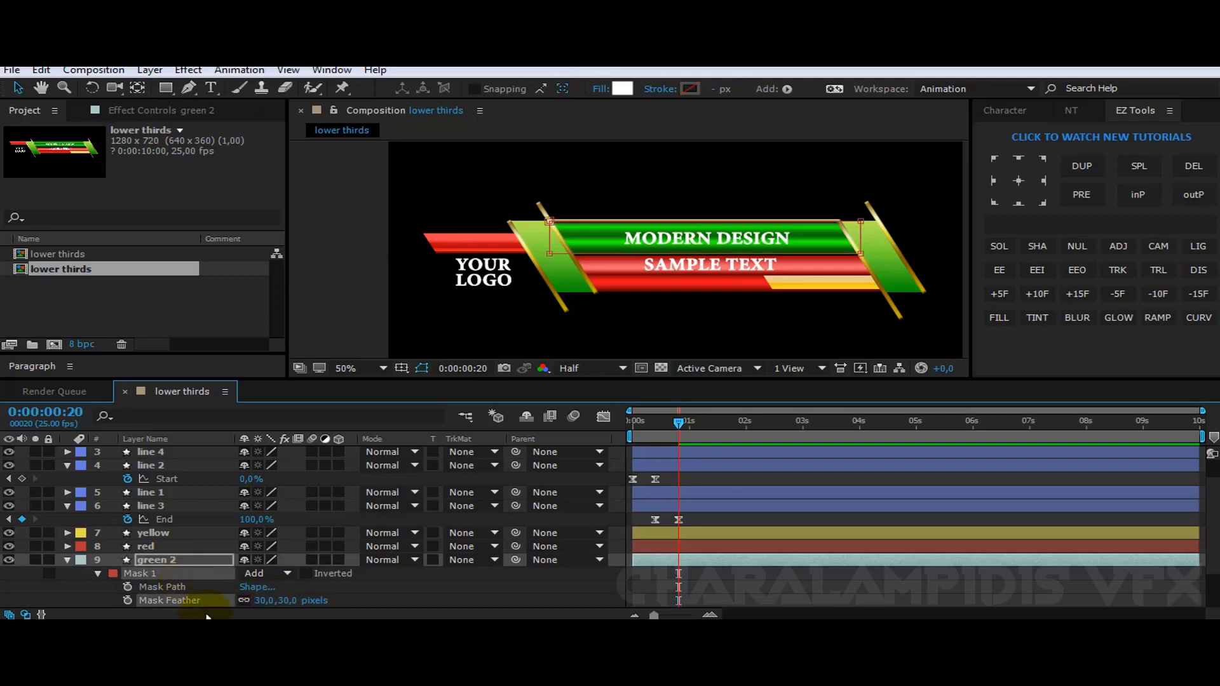
- Keyframe the green 2 Mask Path in place at 0:00:01:05 and shifted left off the green bar at 0:00:00:20
{"action": "left_click", "coordinate": [1039, 295]}
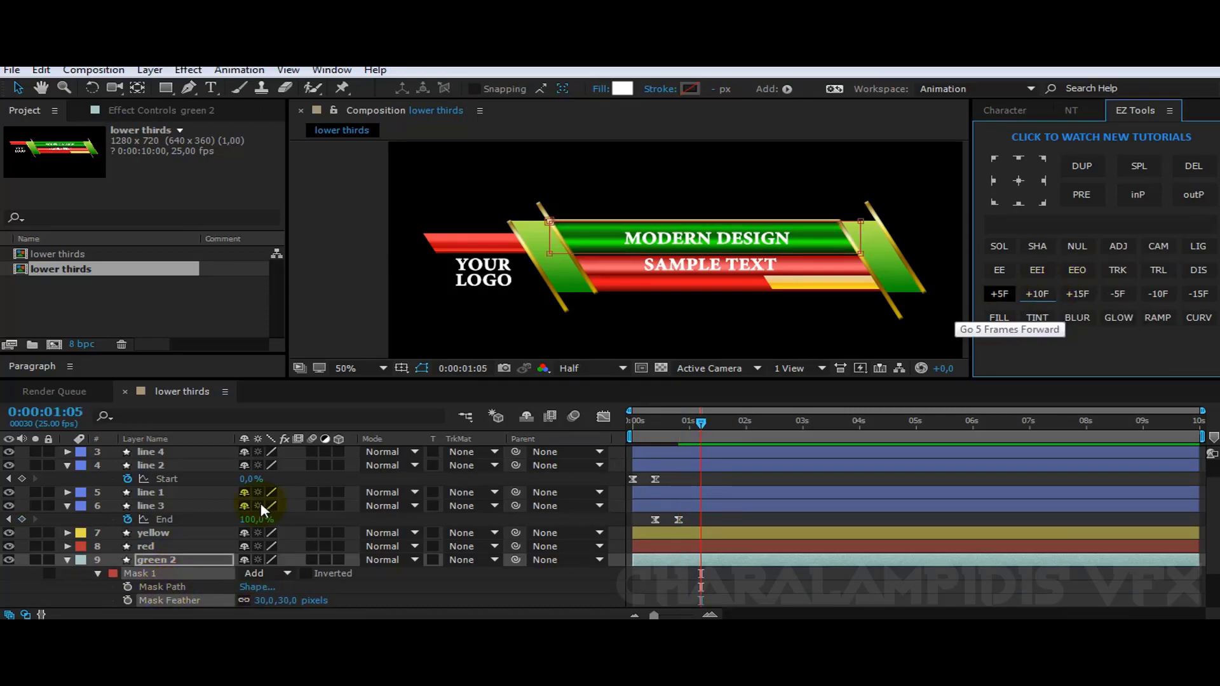
{"action": "left_click", "coordinate": [128, 587]}
{"action": "left_click", "coordinate": [1158, 294]}
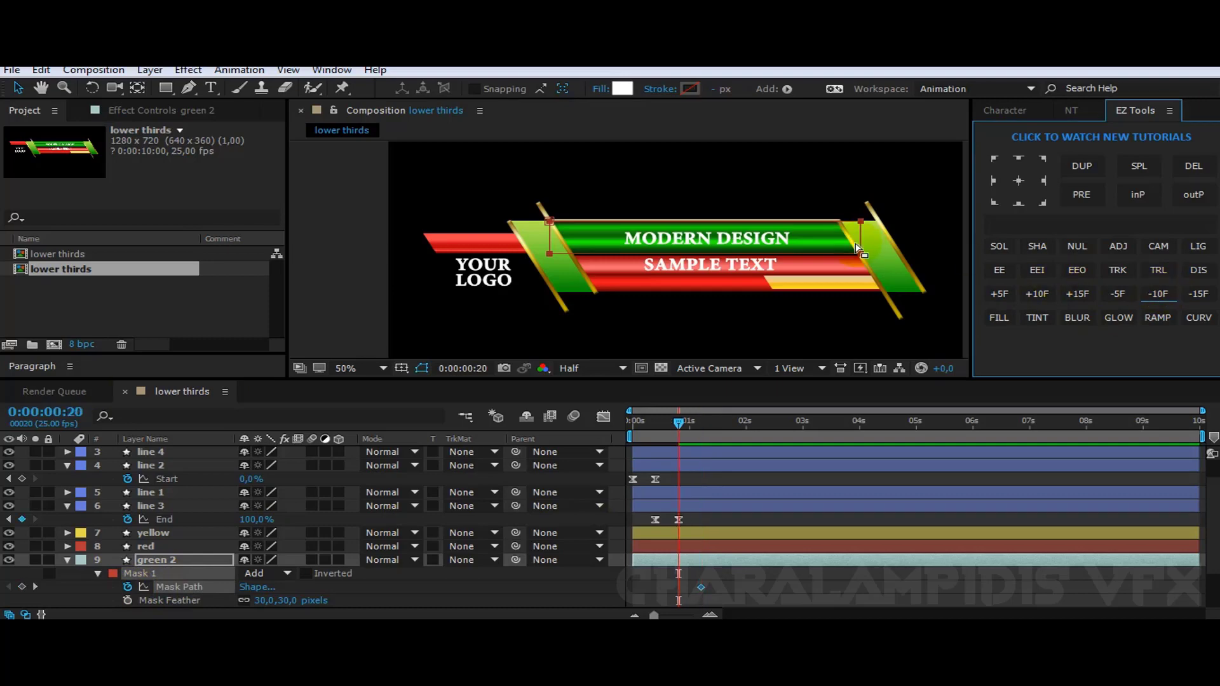
{"action": "left_click_drag", "start_coordinate": [860, 235], "coordinate": [553, 245]}
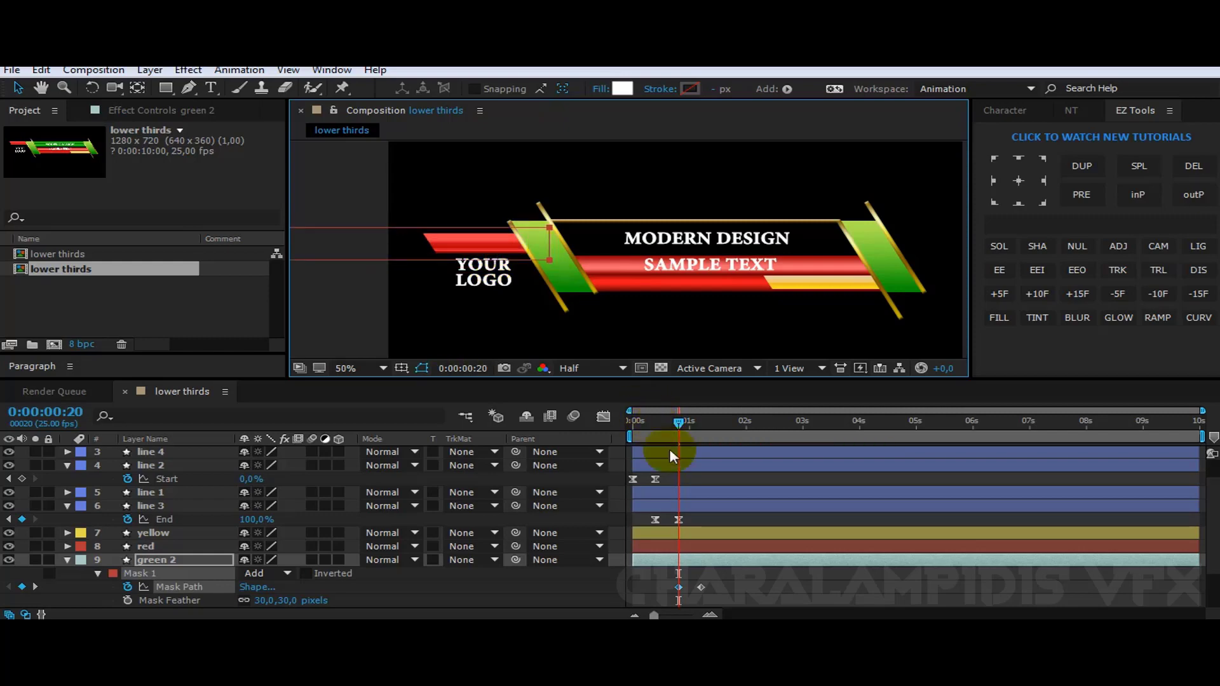
{"action": "left_click_drag", "start_coordinate": [678, 423], "coordinate": [702, 433]}
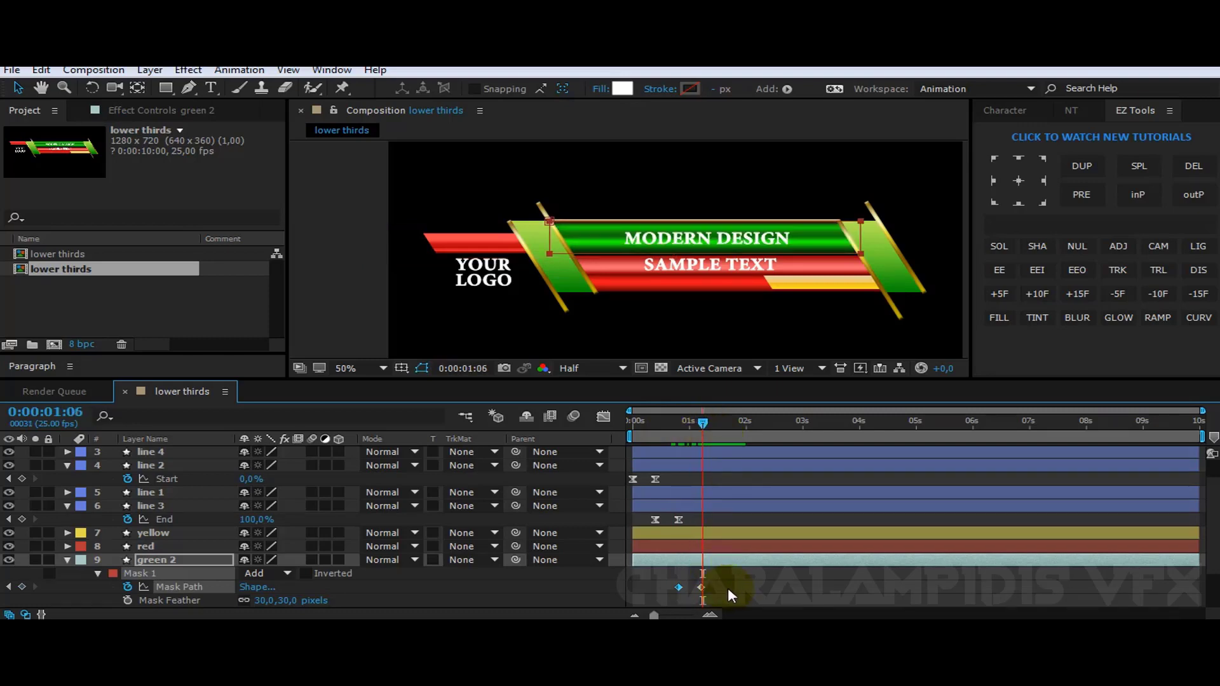
- Apply Easy Ease to both green 2 Mask Path keyframes and collapse the layer with the current time at 0:00:01:05
{"action": "left_click_drag", "start_coordinate": [727, 589], "coordinate": [659, 589]}
{"action": "left_click", "coordinate": [1008, 275]}
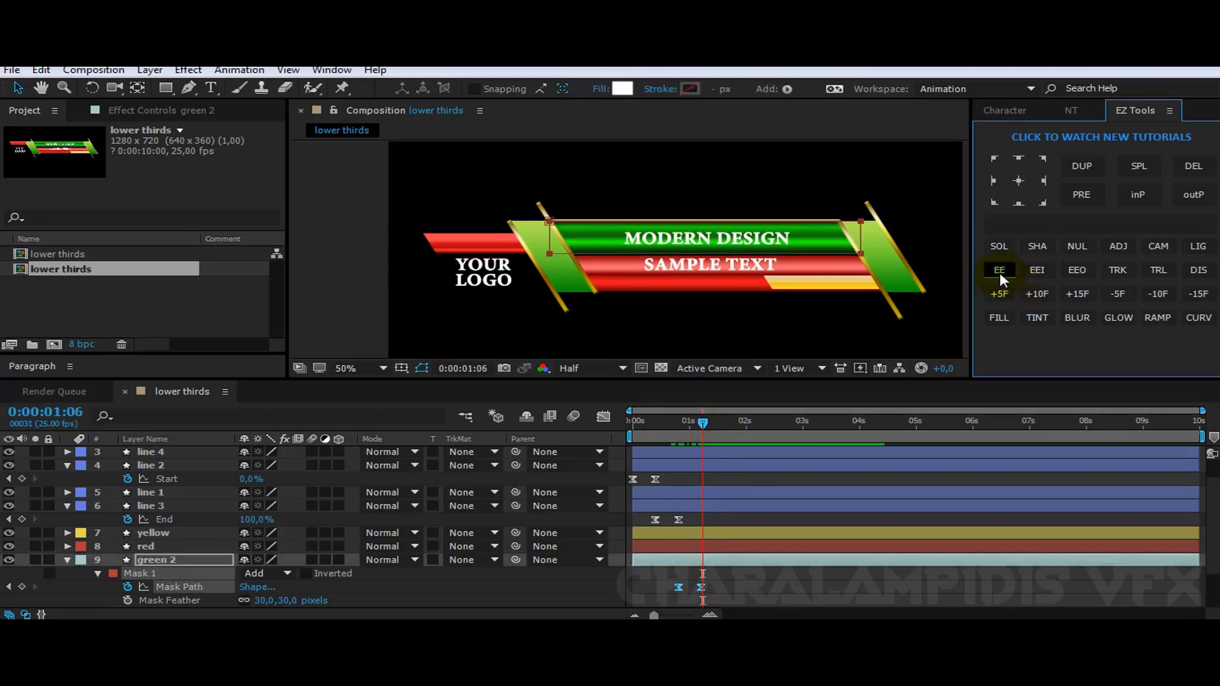
{"action": "left_click", "coordinate": [695, 425]}
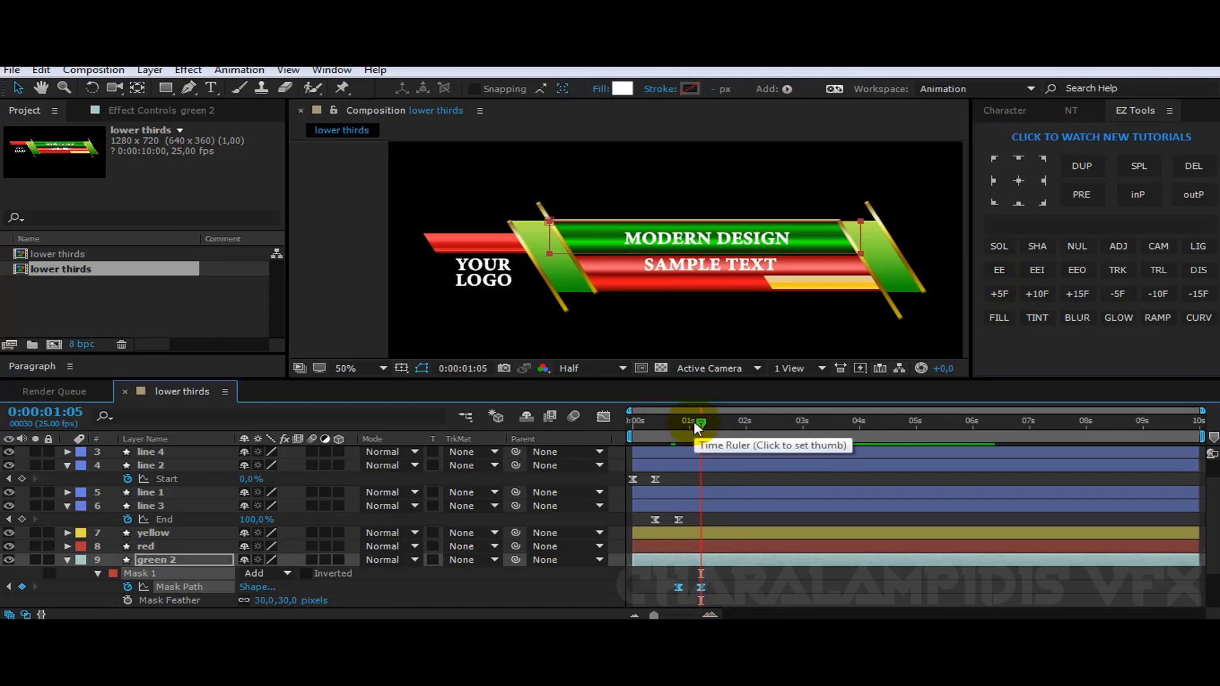
{"action": "key", "text": "u"}
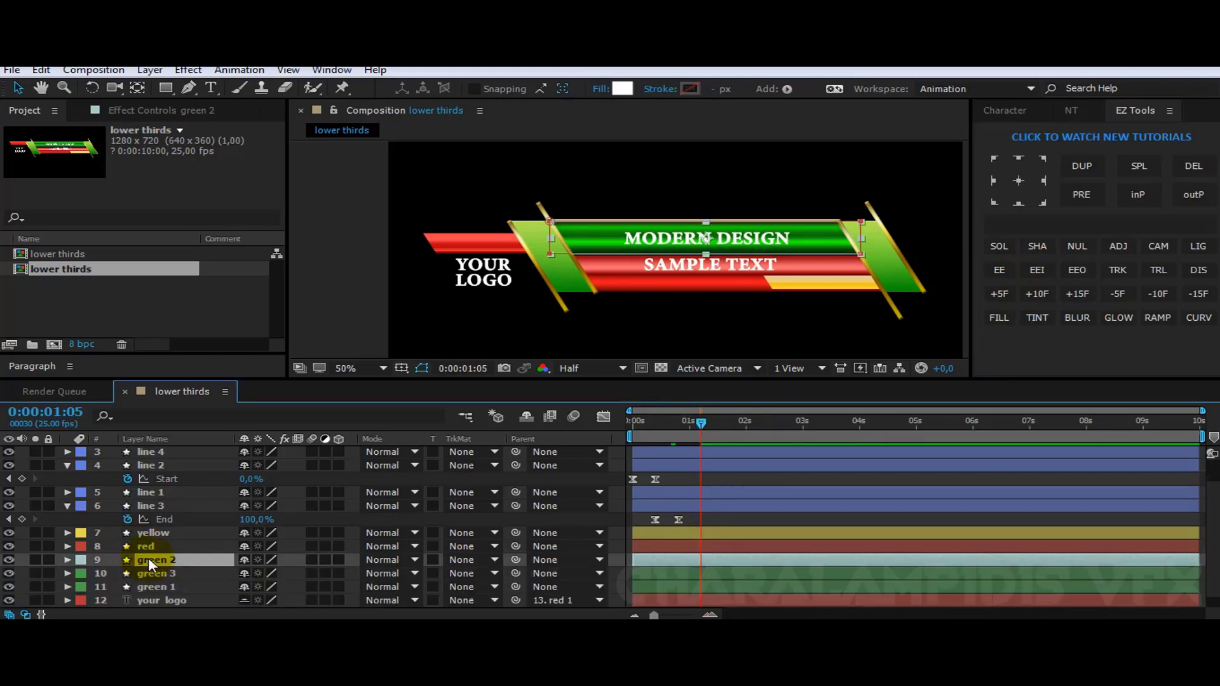
- Add a new mask to the red layer and set its Mask Feather to 30 pixels
{"action": "left_click", "coordinate": [154, 547]}
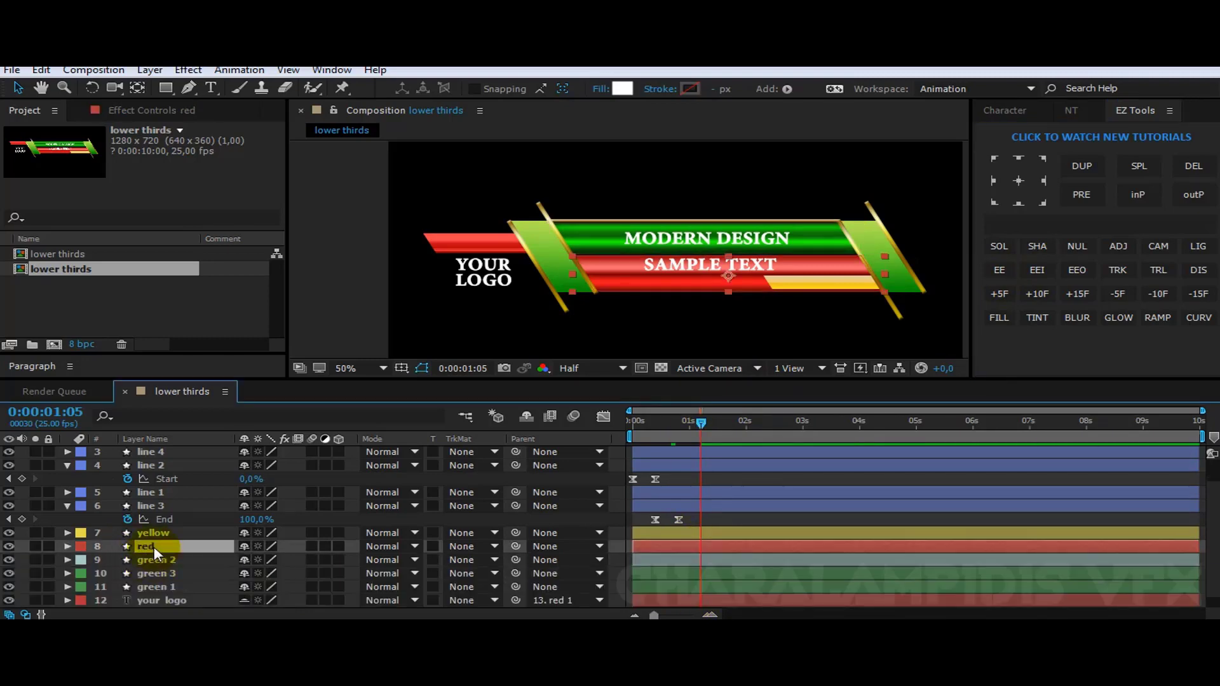
{"action": "right_click", "coordinate": [154, 551]}
{"action": "mouse_move", "coordinate": [251, 122]}
{"action": "left_click", "coordinate": [407, 123]}
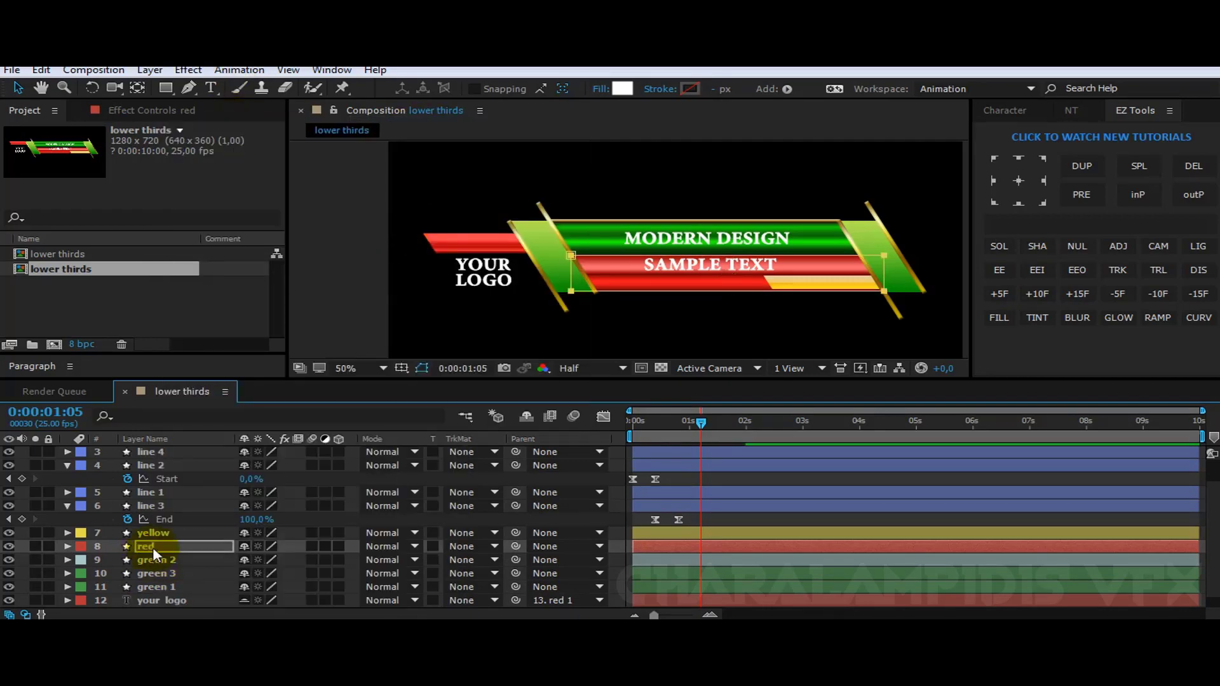
{"action": "key", "text": "m"}
{"action": "key", "text": "shift+f"}
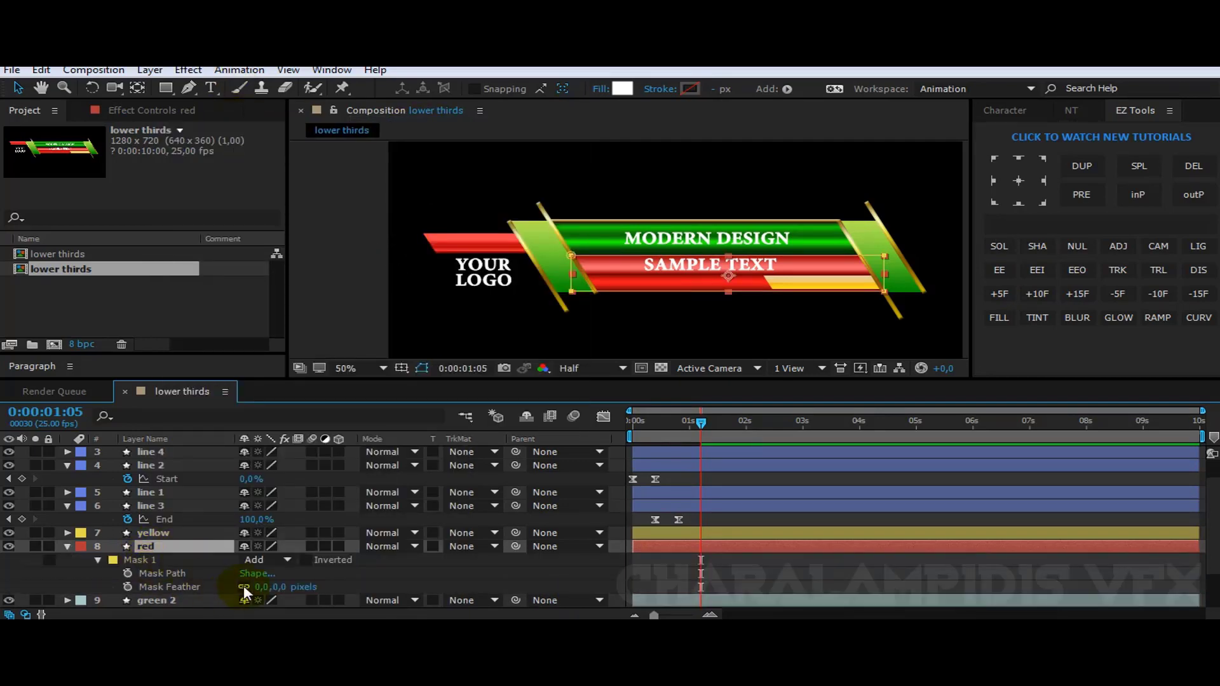
{"action": "left_click", "coordinate": [261, 586]}
{"action": "type", "text": "30"}
{"action": "key", "text": "Return"}
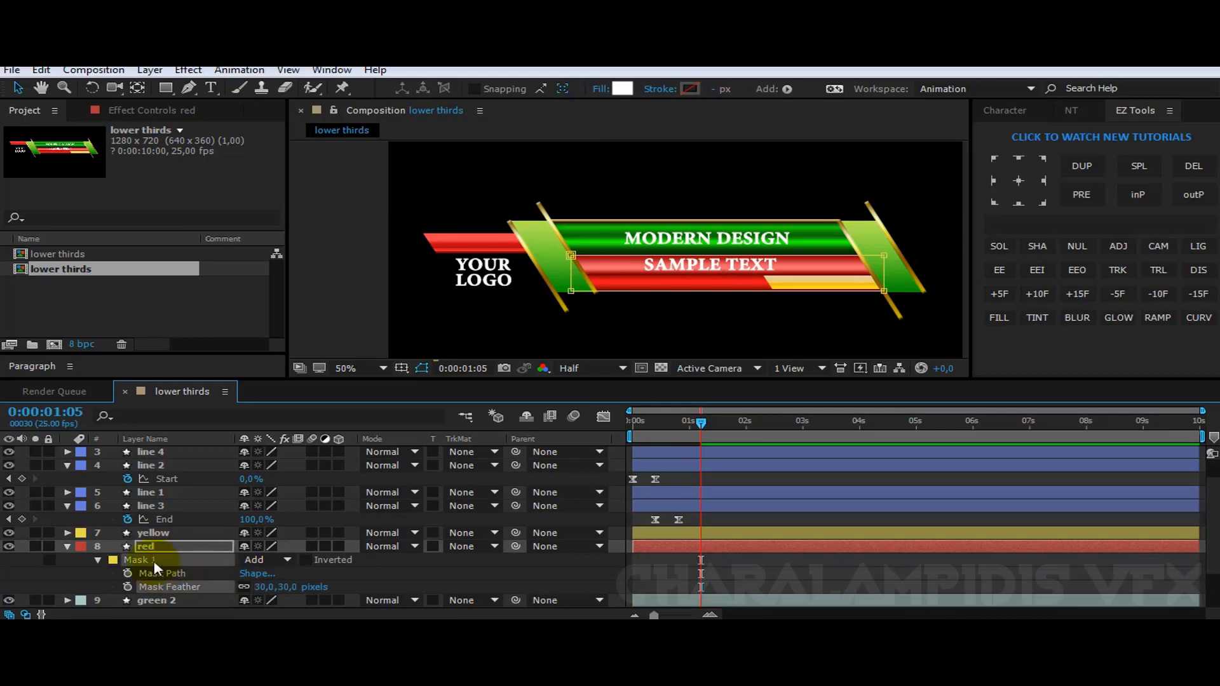
- Keyframe the red layer's Mask Path in place at 0:00:01:15 and moved up off the red bar at 0:00:01:05
{"action": "left_click", "coordinate": [157, 547]}
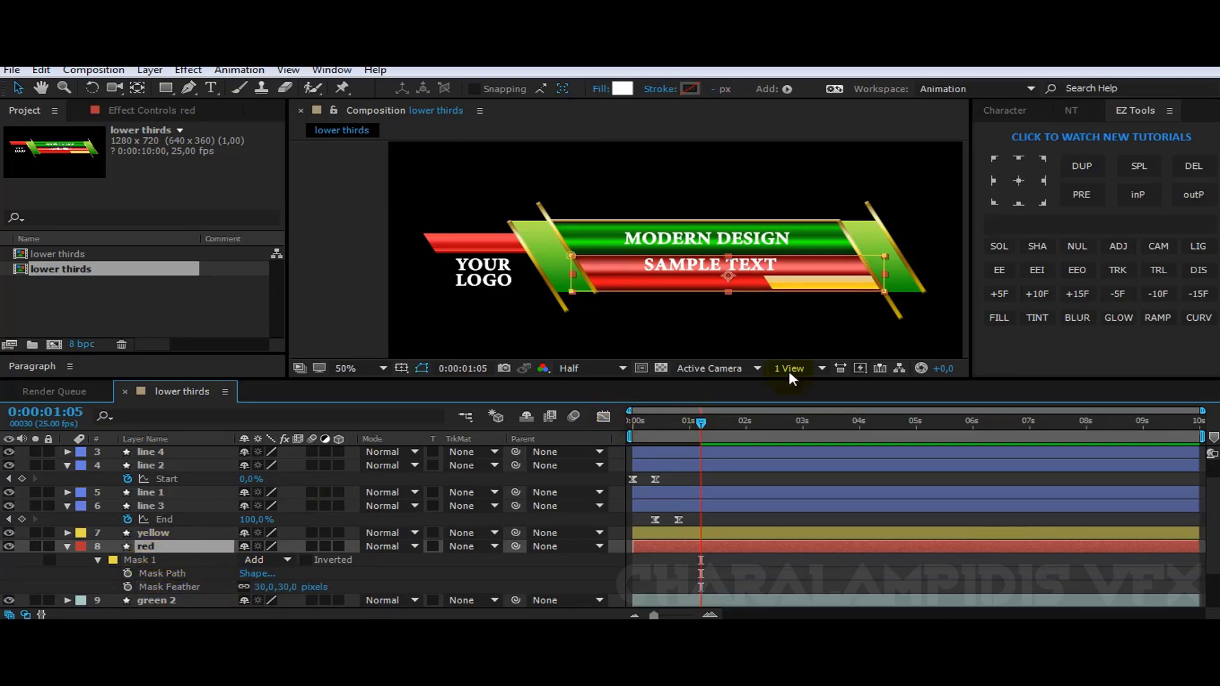
{"action": "left_click", "coordinate": [1037, 294]}
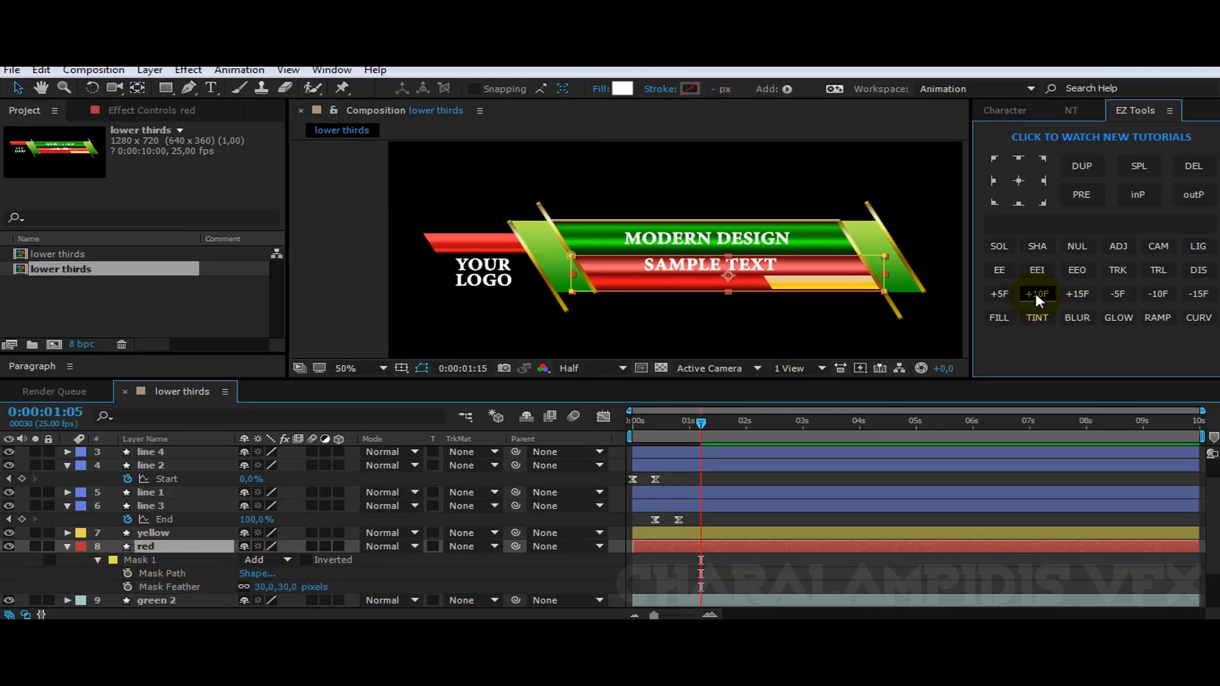
{"action": "left_click", "coordinate": [128, 573]}
{"action": "left_click", "coordinate": [1165, 294]}
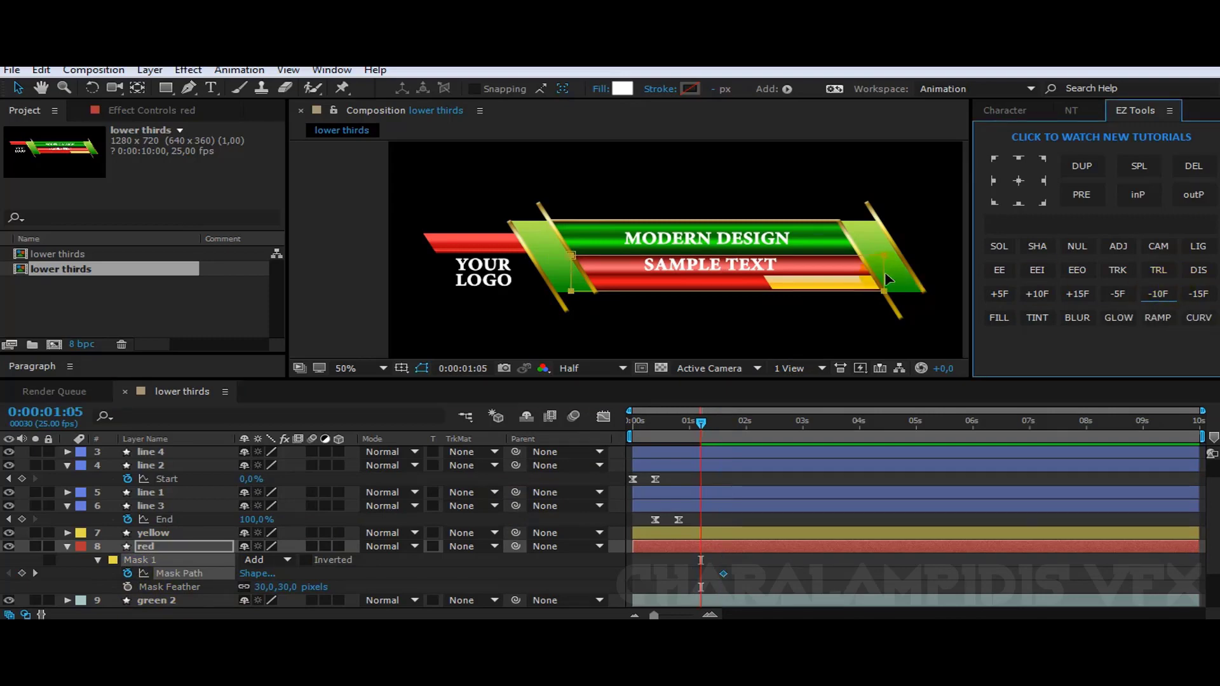
{"action": "left_click_drag", "start_coordinate": [730, 293], "coordinate": [728, 254]}
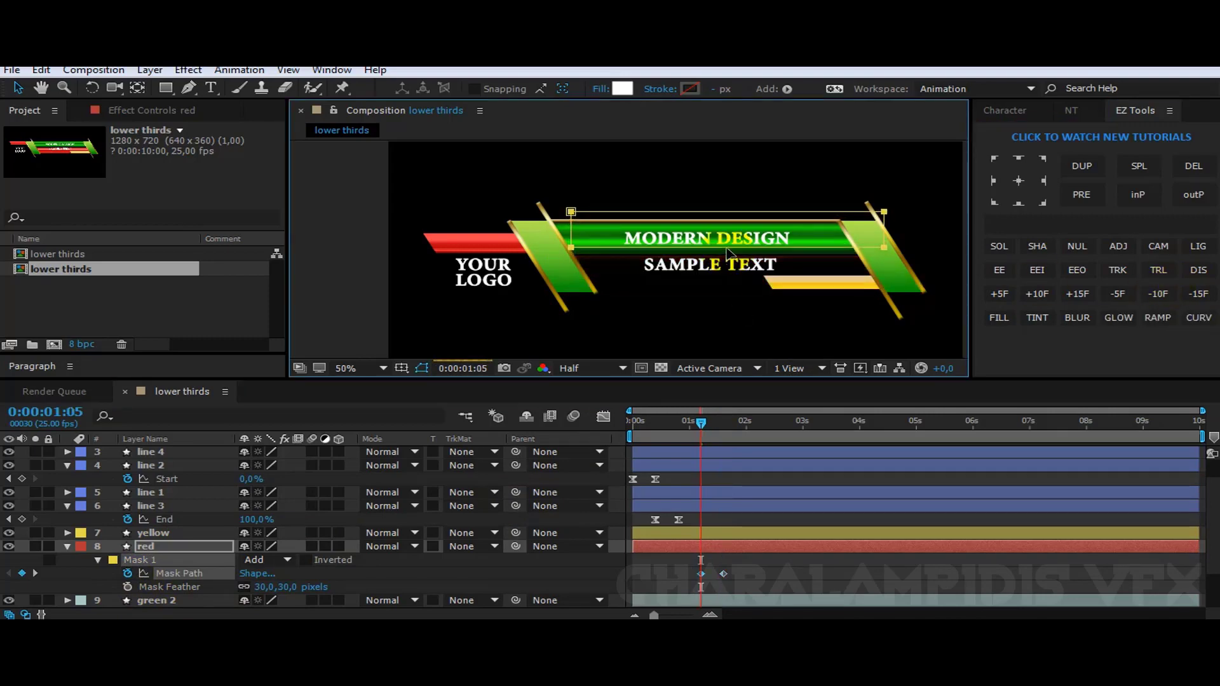
- Apply Easy Ease to both Mask Path keyframes of the red layer
{"action": "left_click", "coordinate": [671, 561]}
{"action": "left_click_drag", "start_coordinate": [725, 576], "coordinate": [684, 586]}
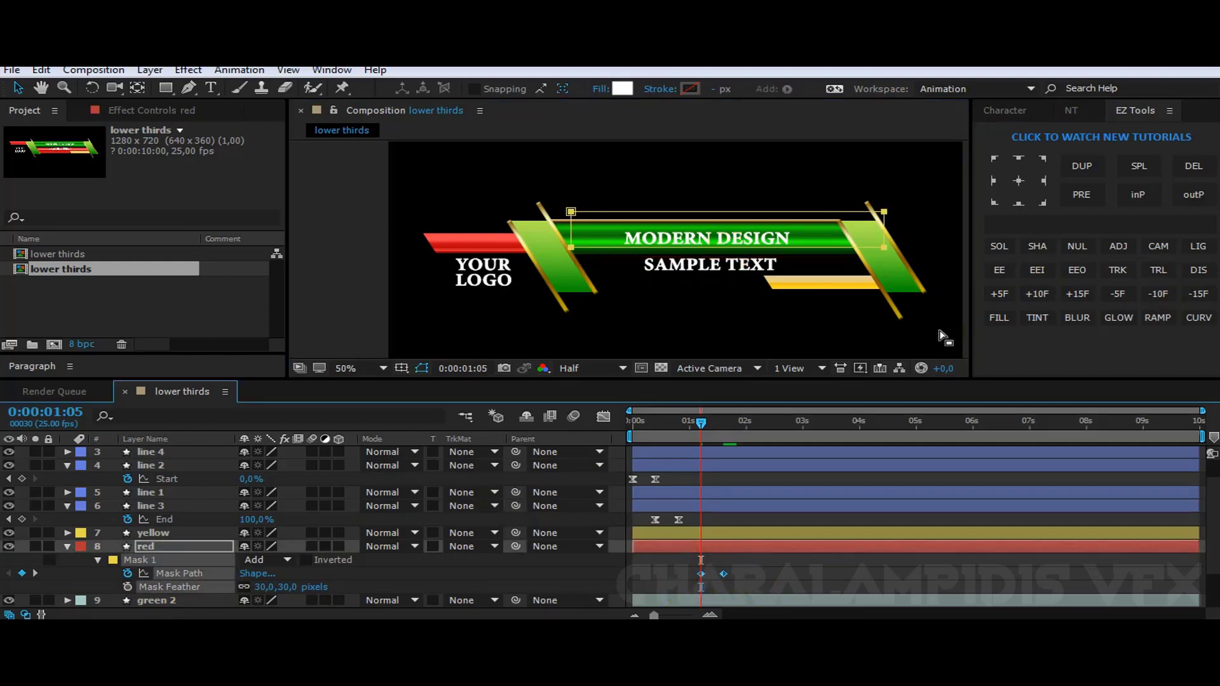
{"action": "left_click", "coordinate": [999, 270]}
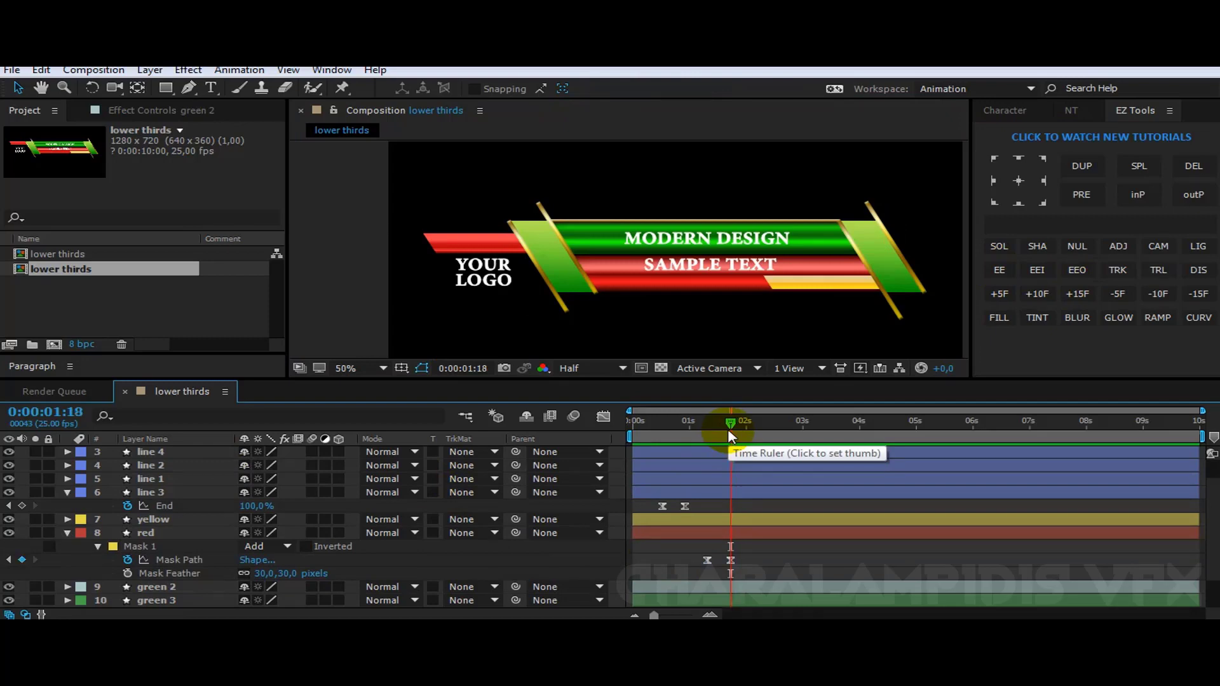
- Add a new mask to the yellow layer and reveal its Mask Path property
{"action": "left_click", "coordinate": [154, 518]}
{"action": "right_click", "coordinate": [154, 518]}
{"action": "mouse_move", "coordinate": [244, 143]}
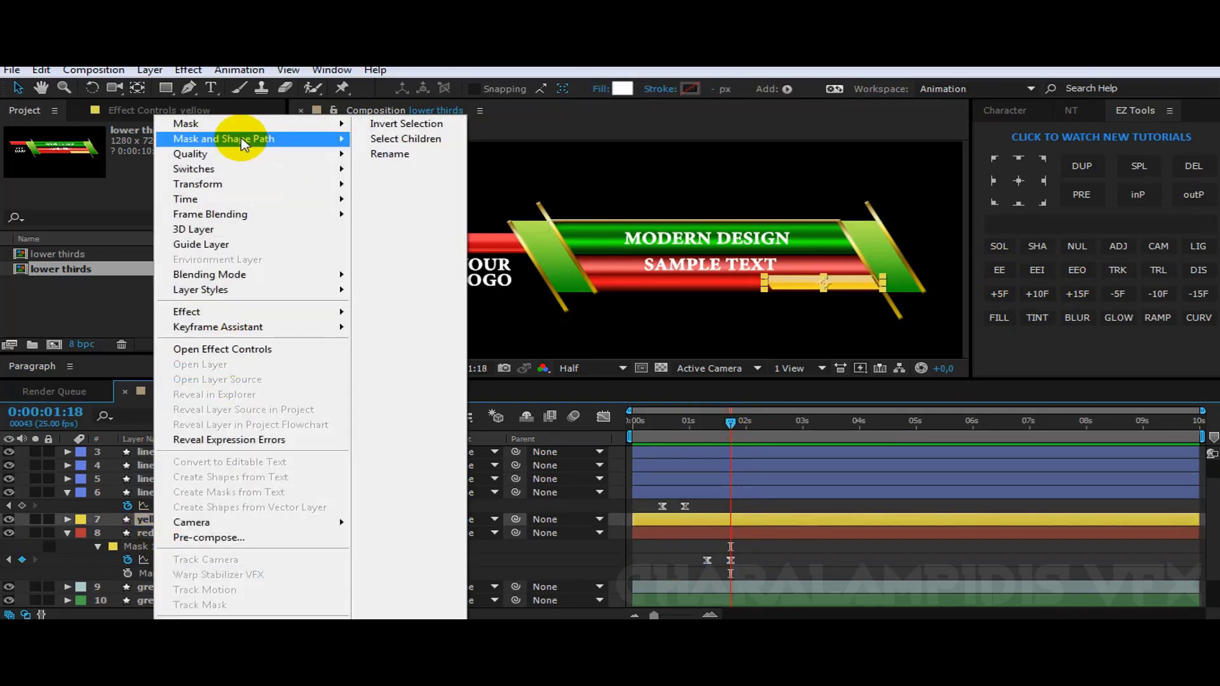
{"action": "left_click", "coordinate": [147, 515]}
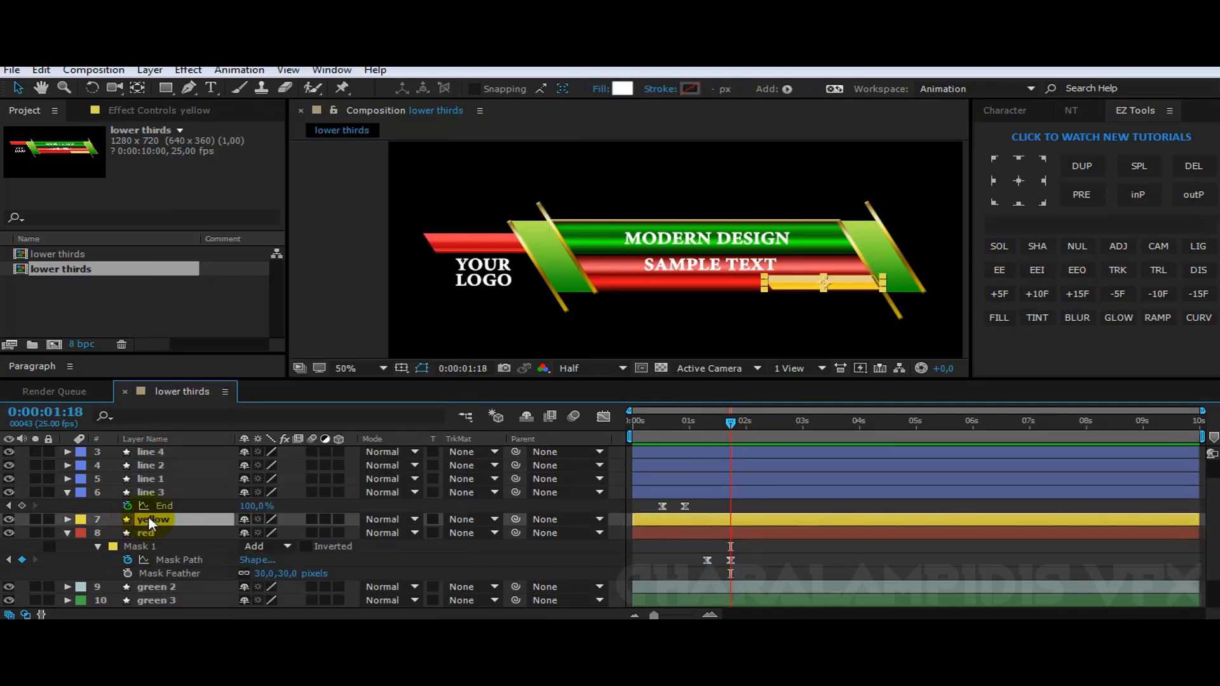
{"action": "right_click", "coordinate": [148, 515]}
{"action": "left_click", "coordinate": [381, 151]}
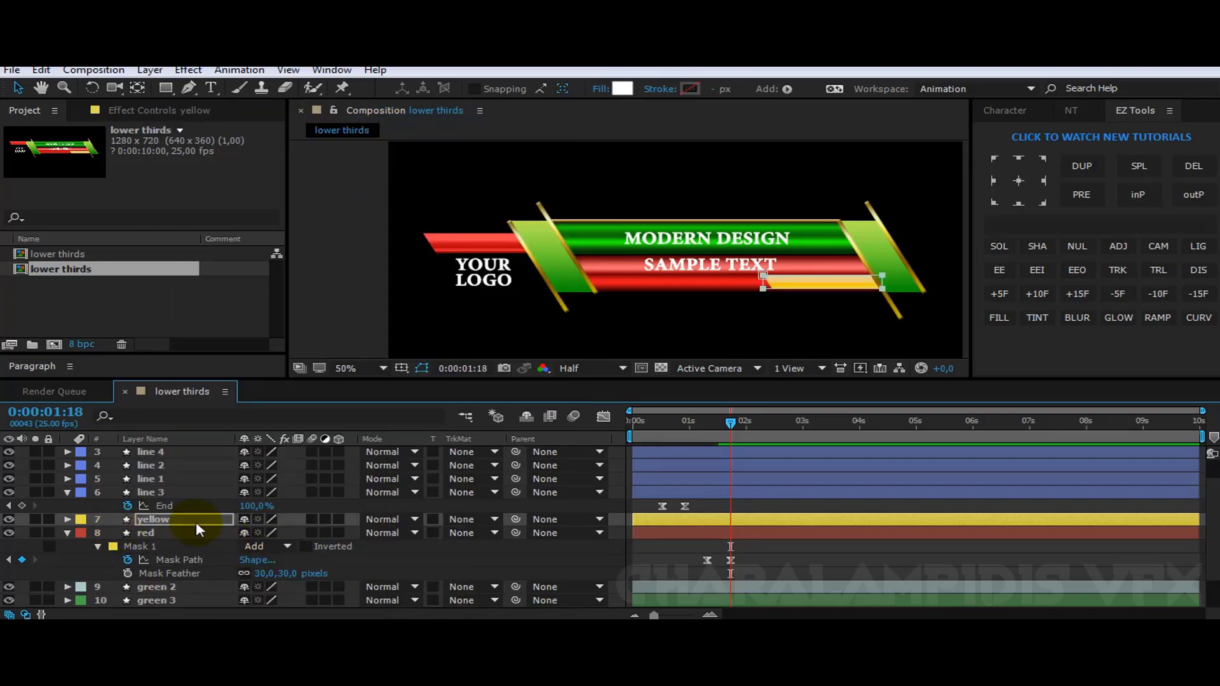
{"action": "key", "text": "Return"}
{"action": "key", "text": "m"}
{"action": "key", "text": "shift+f"}
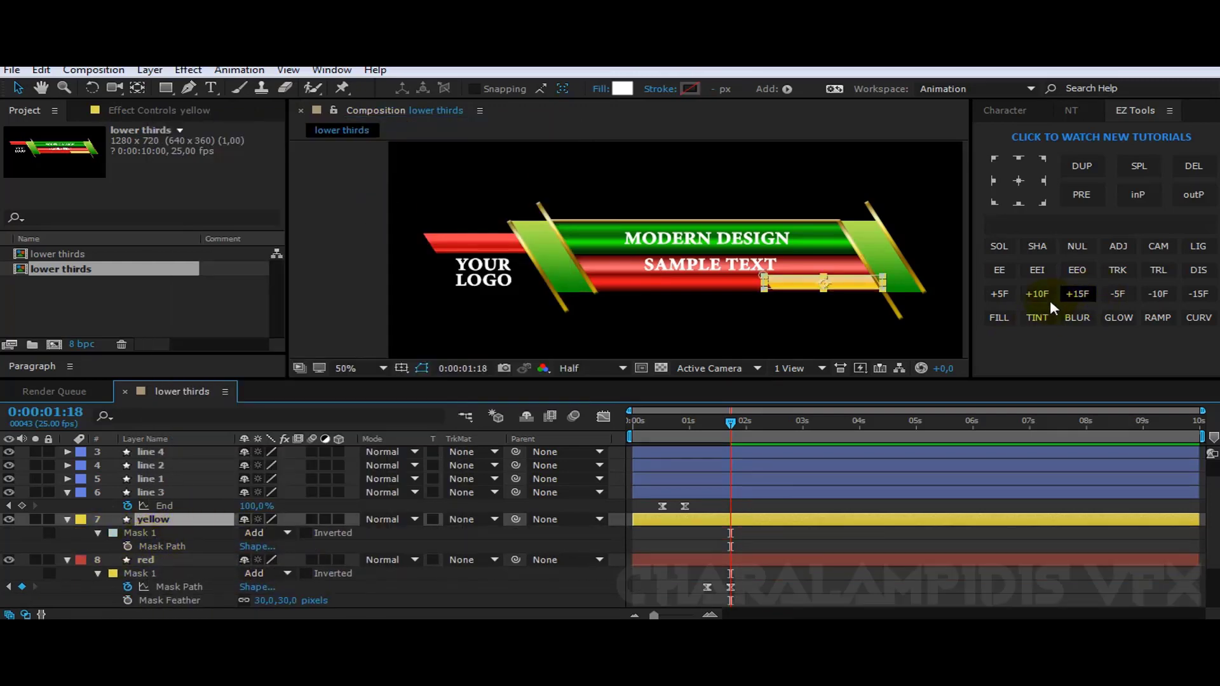
- Keyframe the yellow layer's Mask Path in place at 0:00:02:03 and shifted right off the yellow bar at 0:00:01:18
{"action": "left_click", "coordinate": [1038, 295]}
{"action": "left_click", "coordinate": [127, 546]}
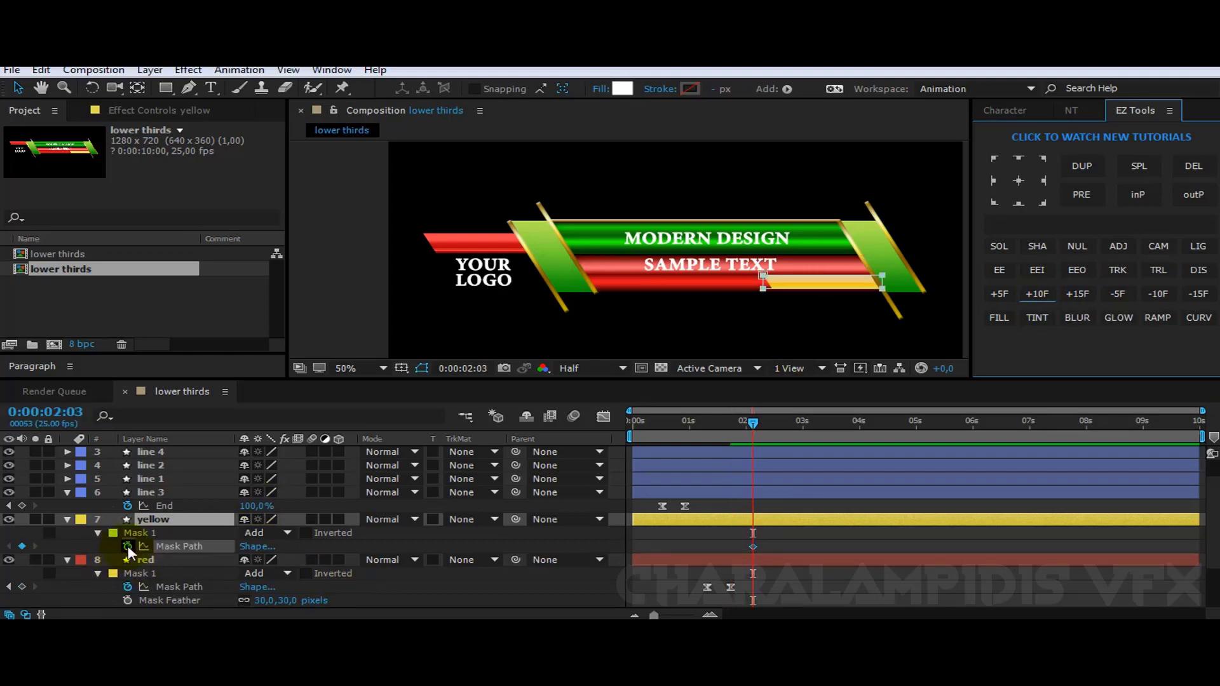
{"action": "left_click", "coordinate": [1153, 297]}
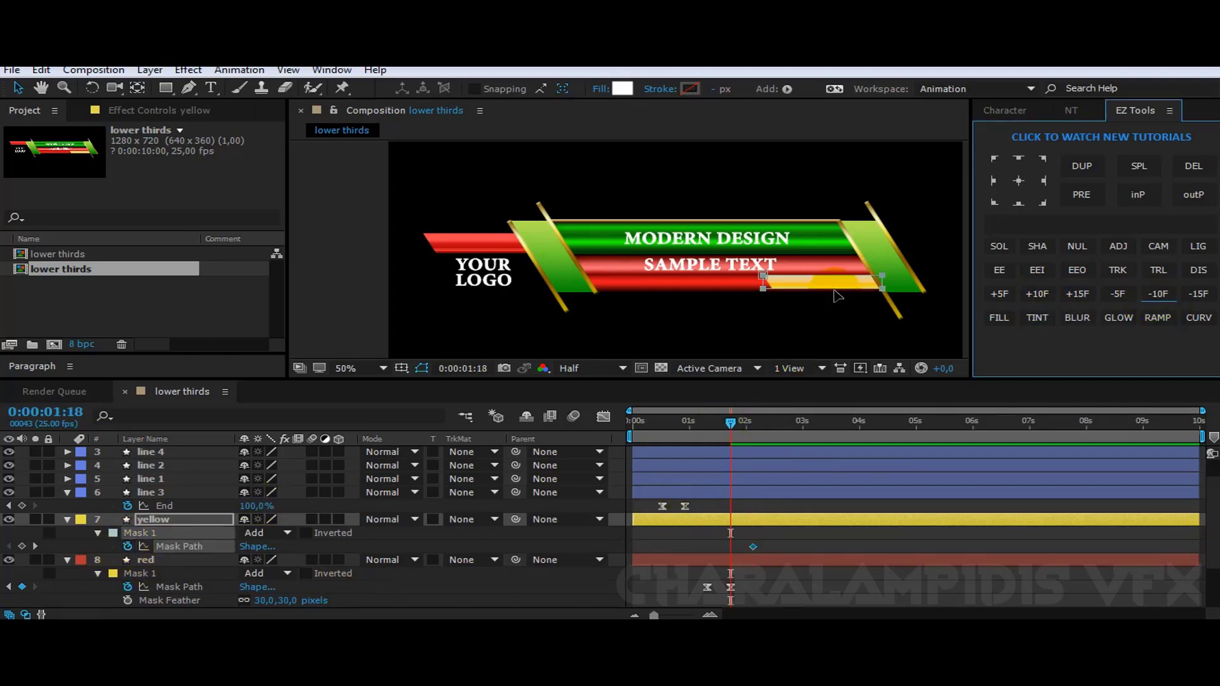
{"action": "left_click", "coordinate": [766, 284]}
{"action": "left_click_drag", "start_coordinate": [764, 286], "coordinate": [892, 288]}
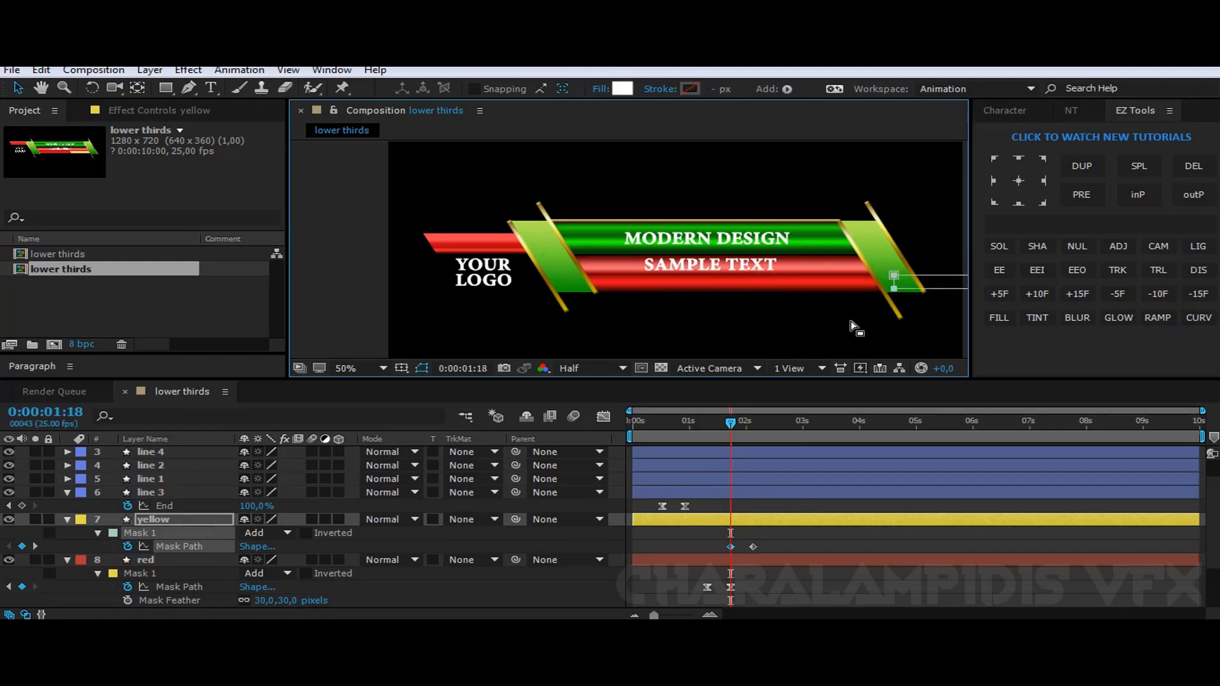
- Apply Easy Ease to both yellow Mask Path keyframes and preview the animation from the start
{"action": "left_click_drag", "start_coordinate": [765, 547], "coordinate": [714, 555]}
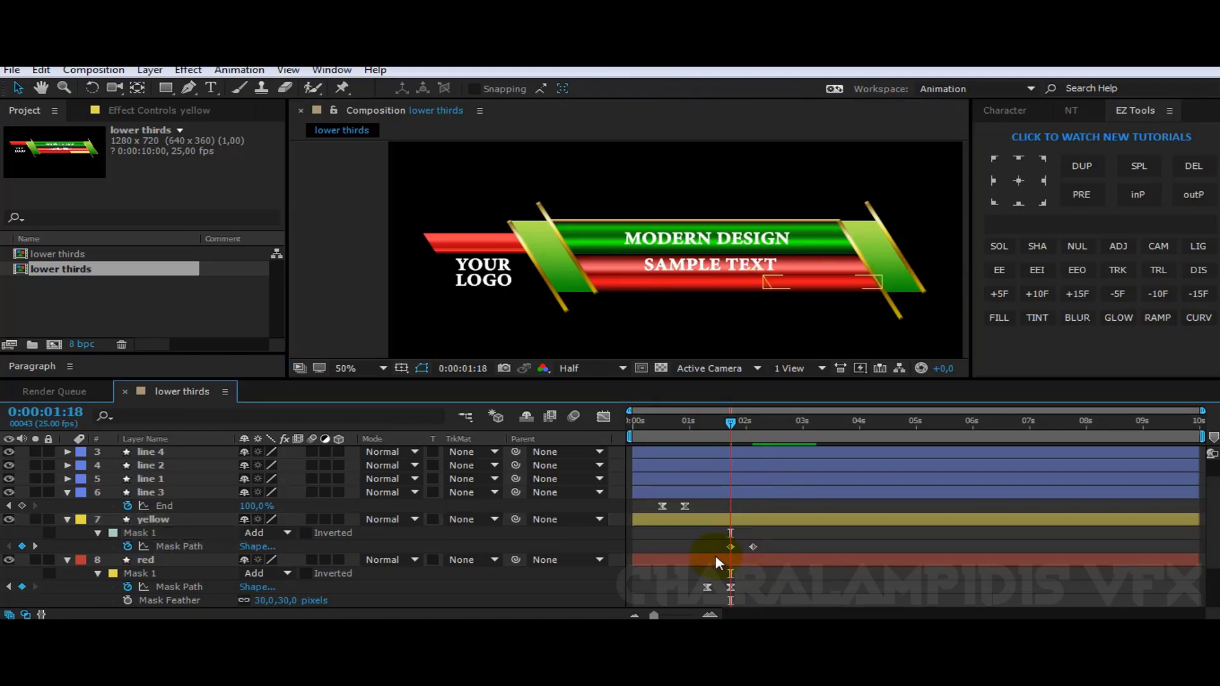
{"action": "left_click", "coordinate": [999, 269]}
{"action": "left_click_drag", "start_coordinate": [641, 423], "coordinate": [578, 430]}
{"action": "key", "text": "space"}
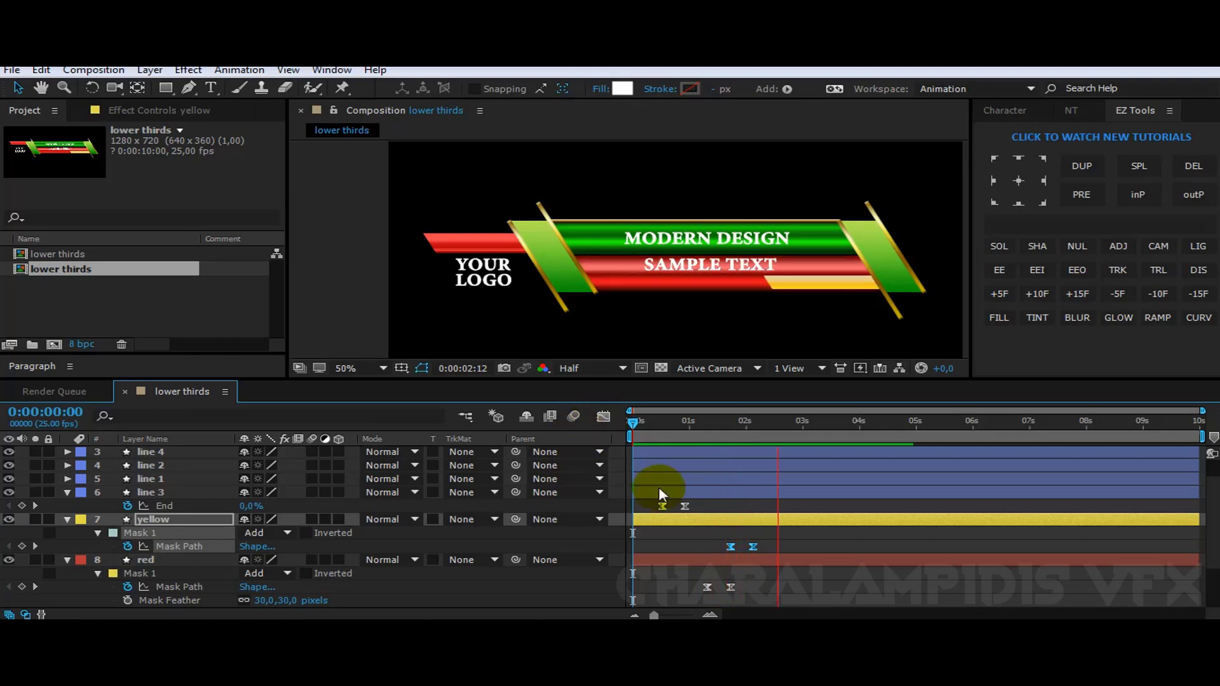
- At 0:00:02:03, hide the sample text and modern design layers and collapse the line 3, yellow and red layers
{"action": "left_click", "coordinate": [756, 423]}
{"action": "key", "text": "Page_Up"}
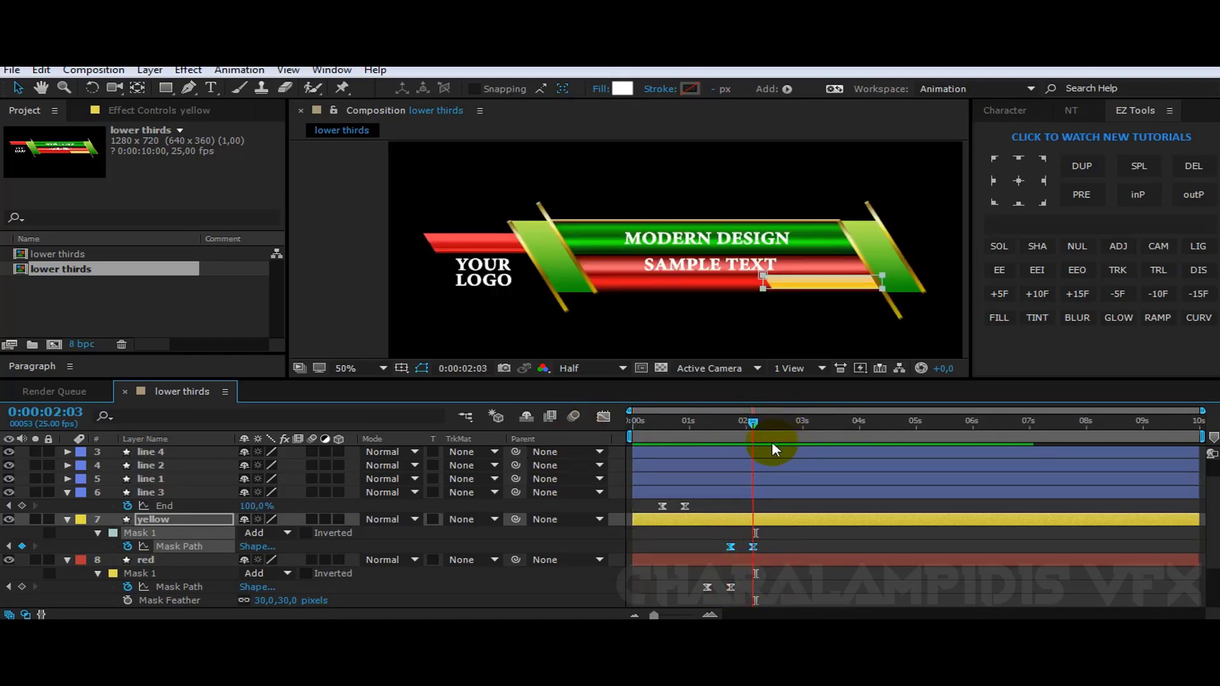
{"action": "scroll", "coordinate": [143, 506], "scroll_direction": "up", "scroll_amount": 2}
{"action": "left_click_drag", "start_coordinate": [8, 452], "coordinate": [8, 465]}
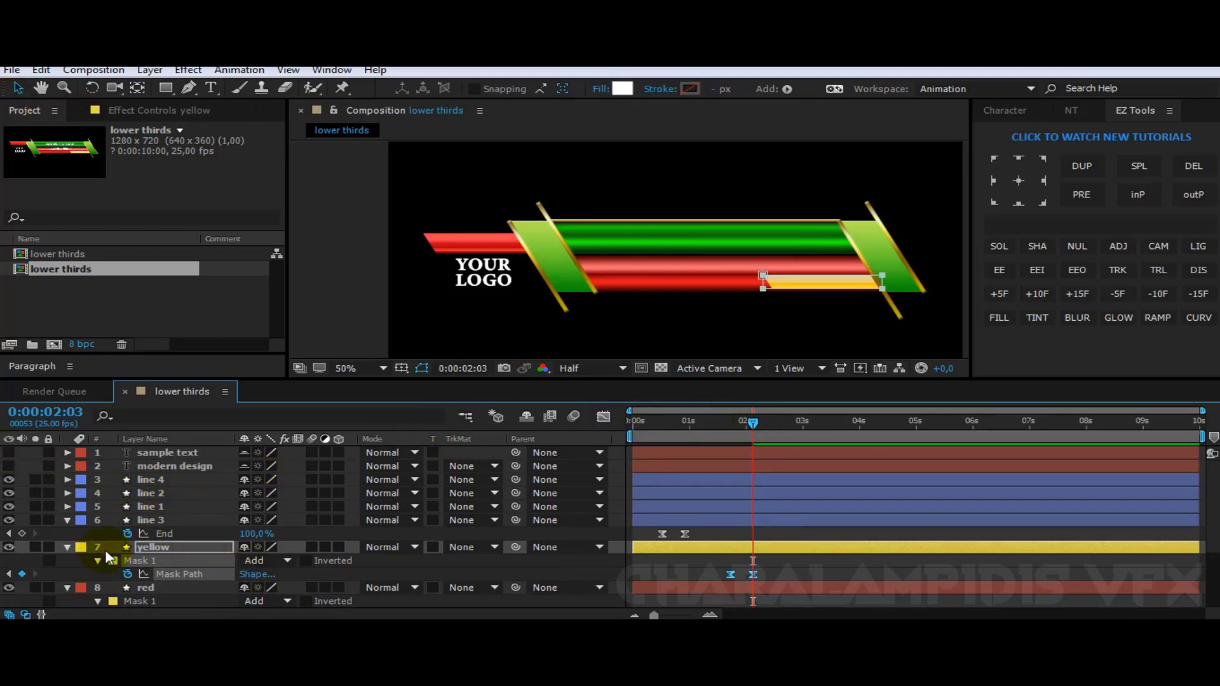
{"action": "left_click", "coordinate": [67, 520]}
{"action": "left_click", "coordinate": [66, 534]}
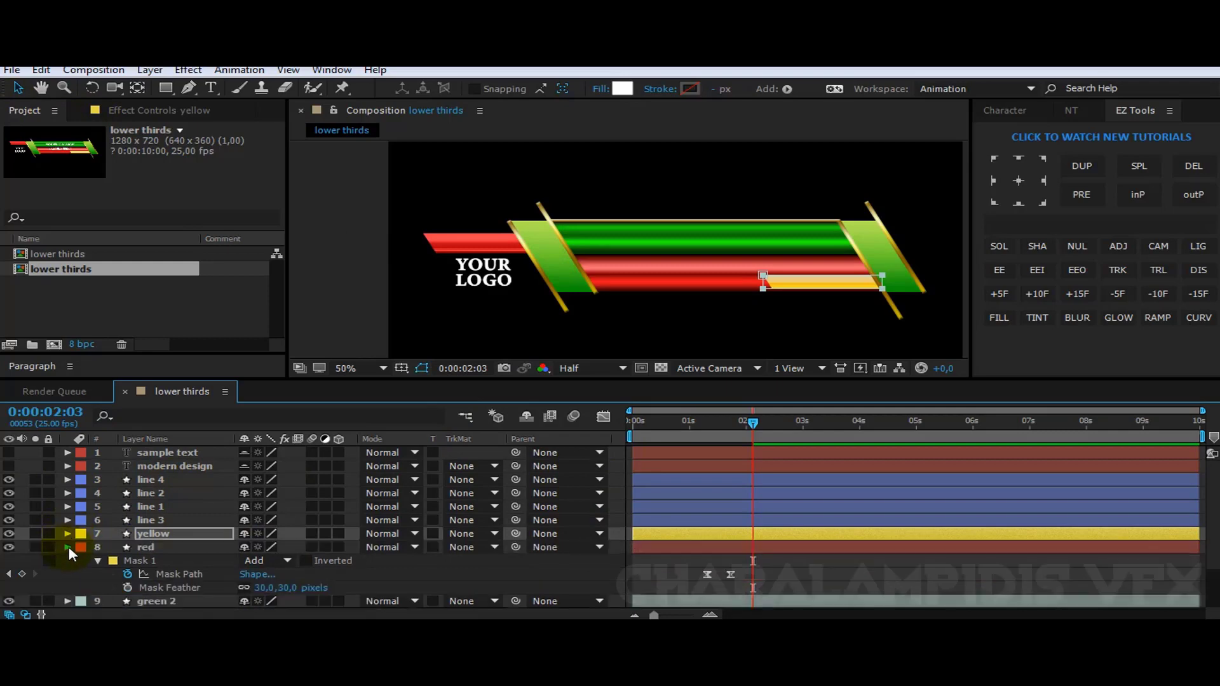
{"action": "left_click", "coordinate": [68, 547]}
- Keyframe line 1's Position in place at 0:00:02:13 and at 396.5, 280.0 on the green panel's right edge at 0:00:02:03
{"action": "left_click", "coordinate": [150, 507]}
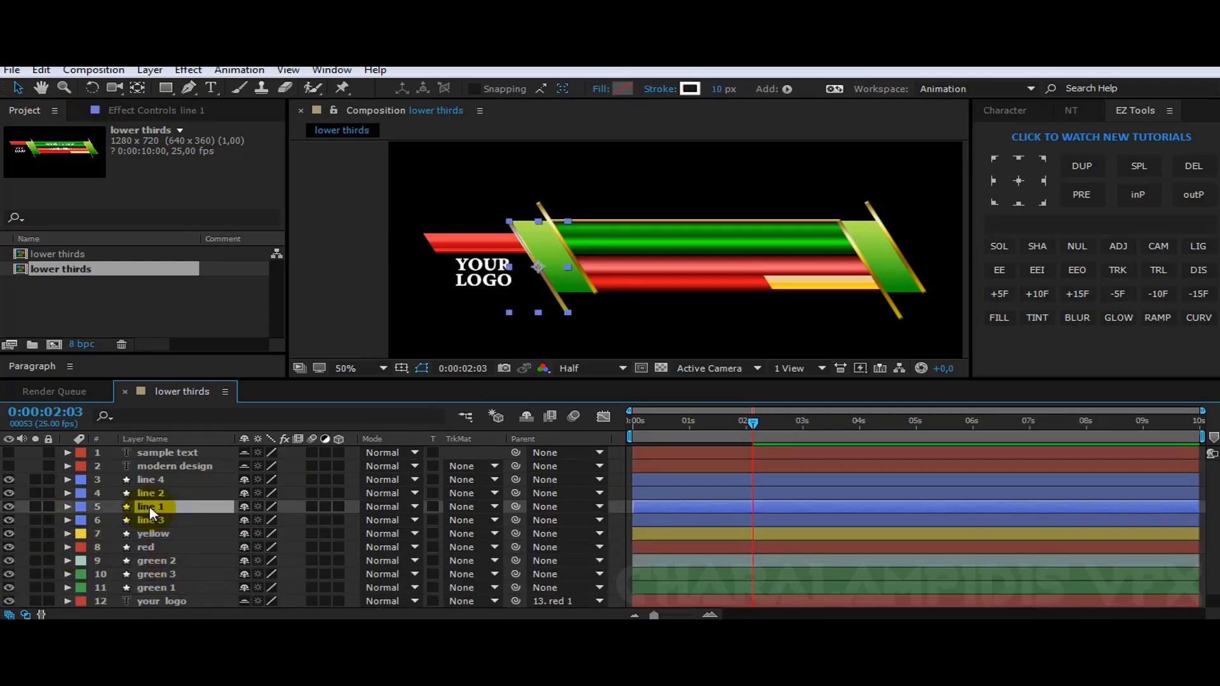
{"action": "left_click", "coordinate": [1042, 296]}
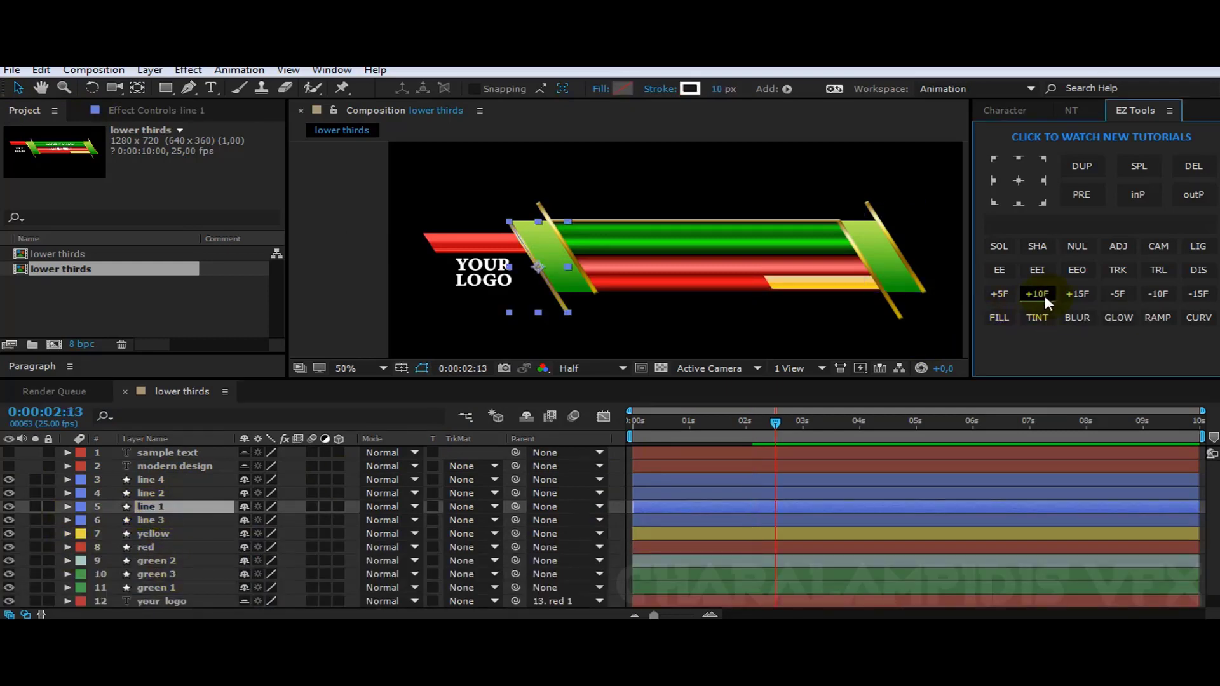
{"action": "key", "text": "alt+shift+p"}
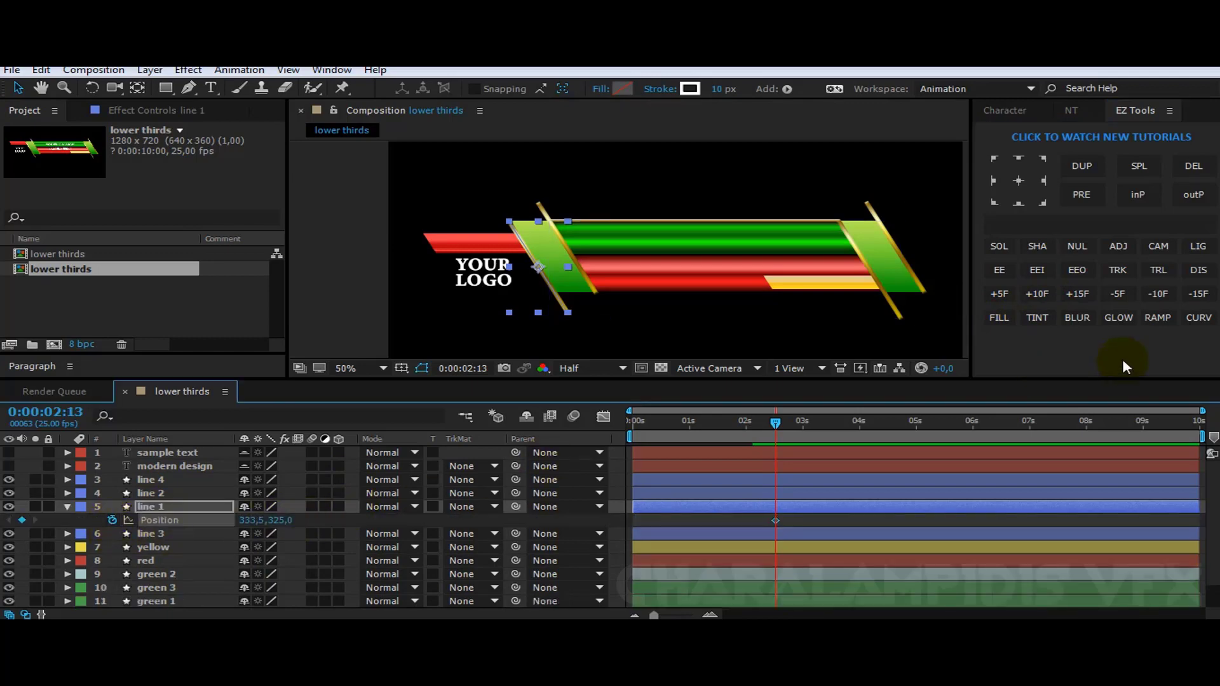
{"action": "left_click", "coordinate": [1157, 294]}
{"action": "key", "text": "period"}
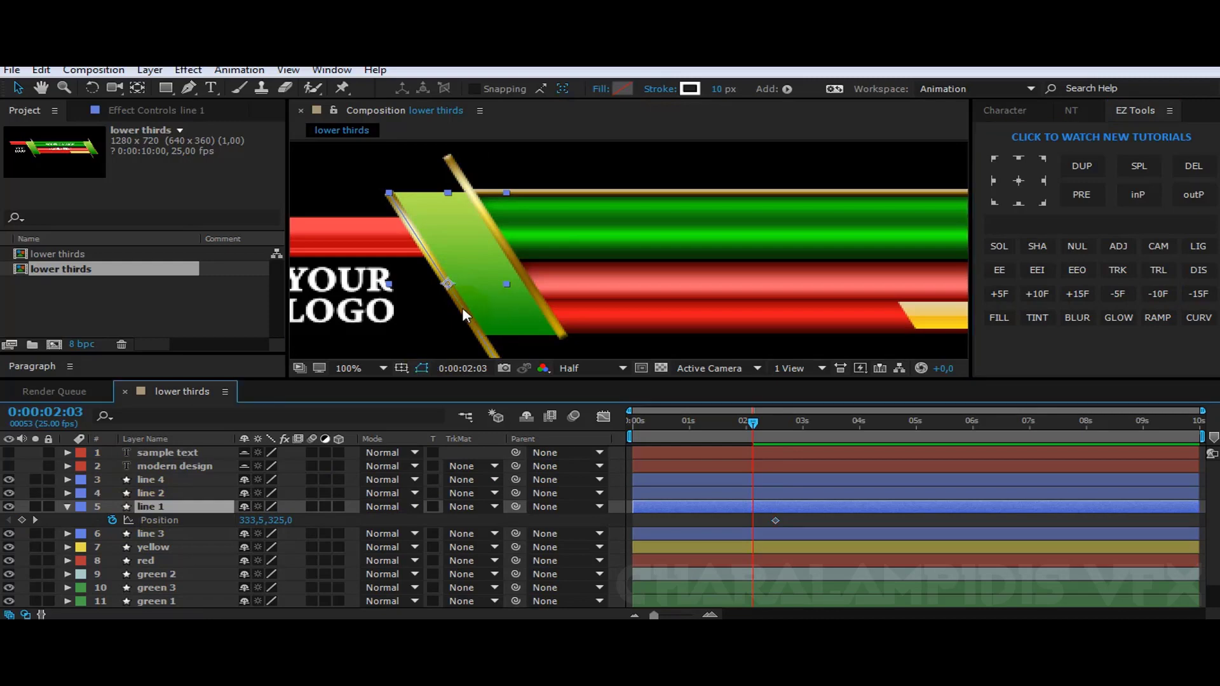
{"action": "left_click_drag", "start_coordinate": [475, 282], "coordinate": [518, 276]}
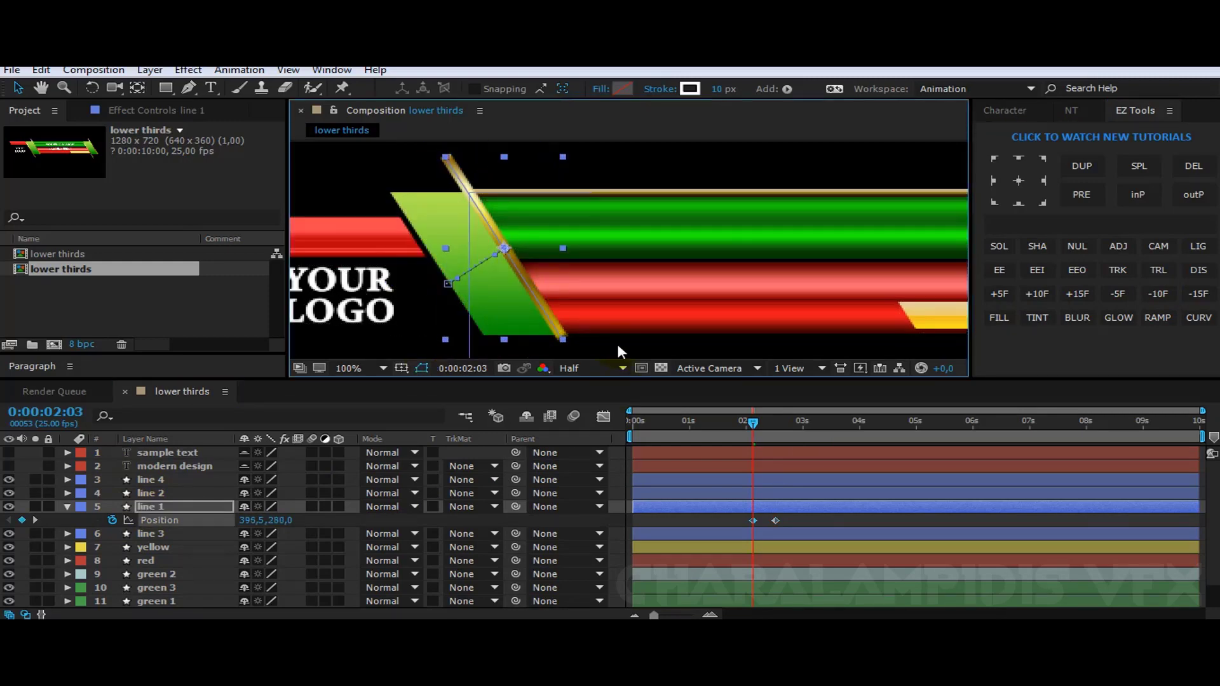
- Trim the start of line 1 to 0:00:02:03 and apply Easy Ease to both its Position keyframes
{"action": "left_click_drag", "start_coordinate": [689, 538], "coordinate": [759, 513]}
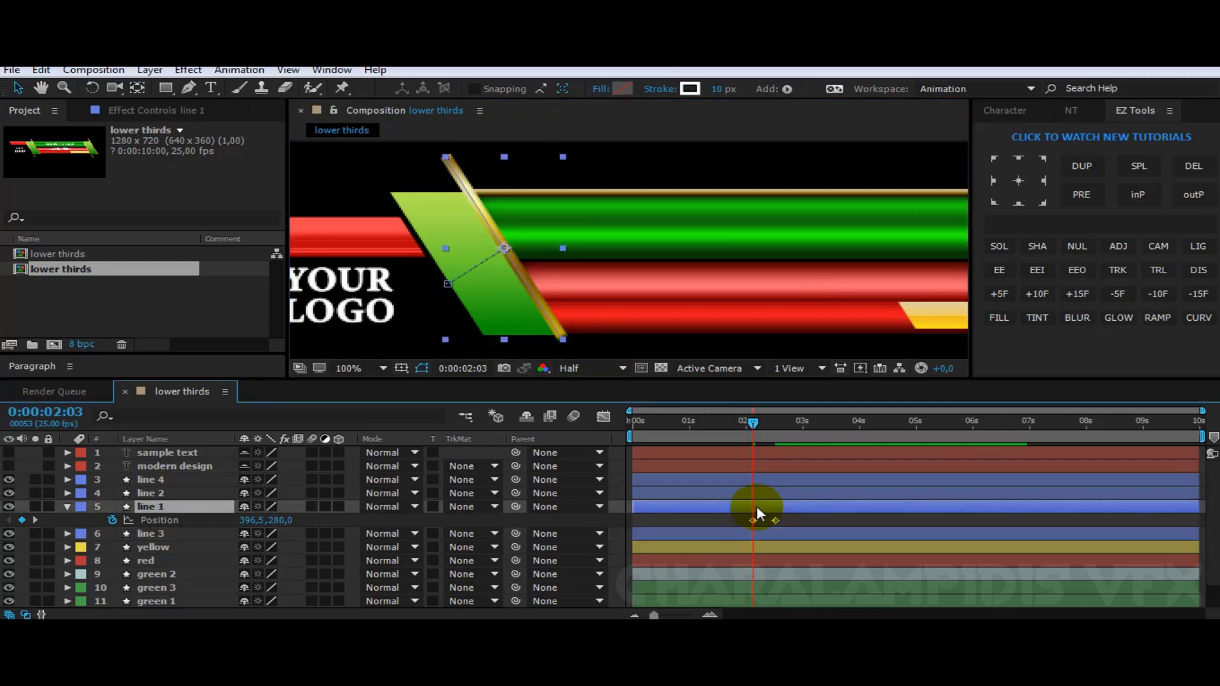
{"action": "key", "text": "alt+bracketleft"}
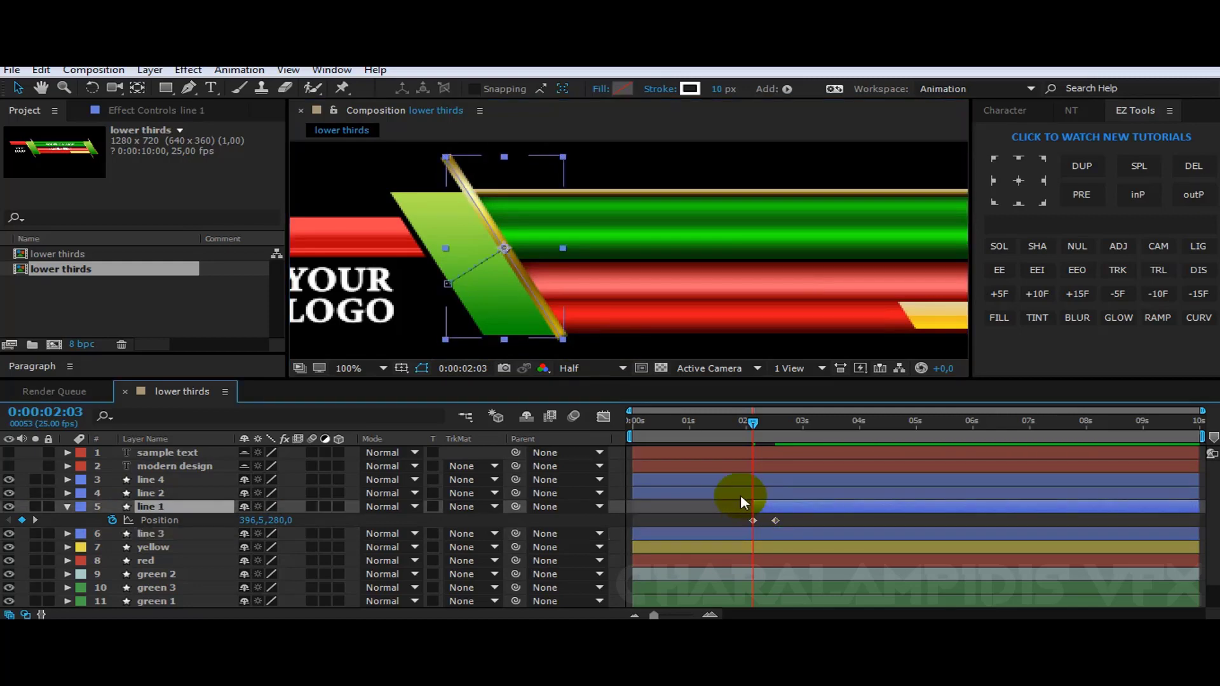
{"action": "left_click_drag", "start_coordinate": [753, 425], "coordinate": [777, 426]}
{"action": "left_click_drag", "start_coordinate": [797, 524], "coordinate": [742, 517]}
{"action": "left_click", "coordinate": [998, 270]}
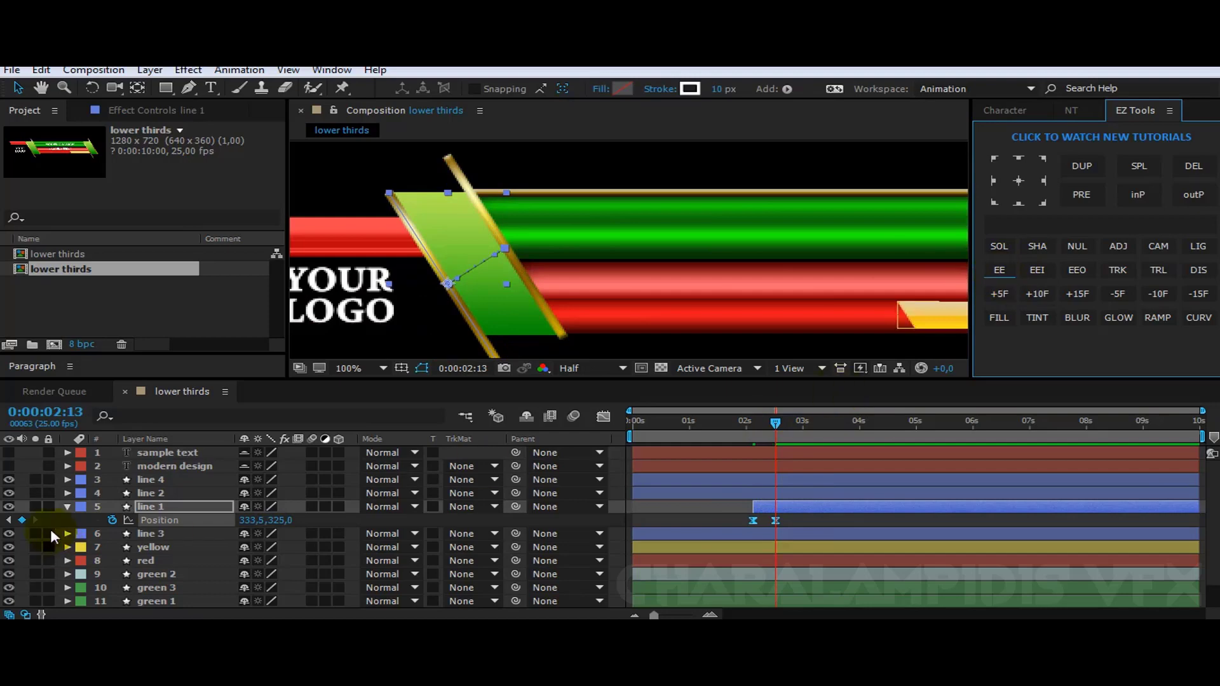
- Add a new mask to the green 1 layer and reveal its Mask Path property
{"action": "left_click", "coordinate": [154, 601]}
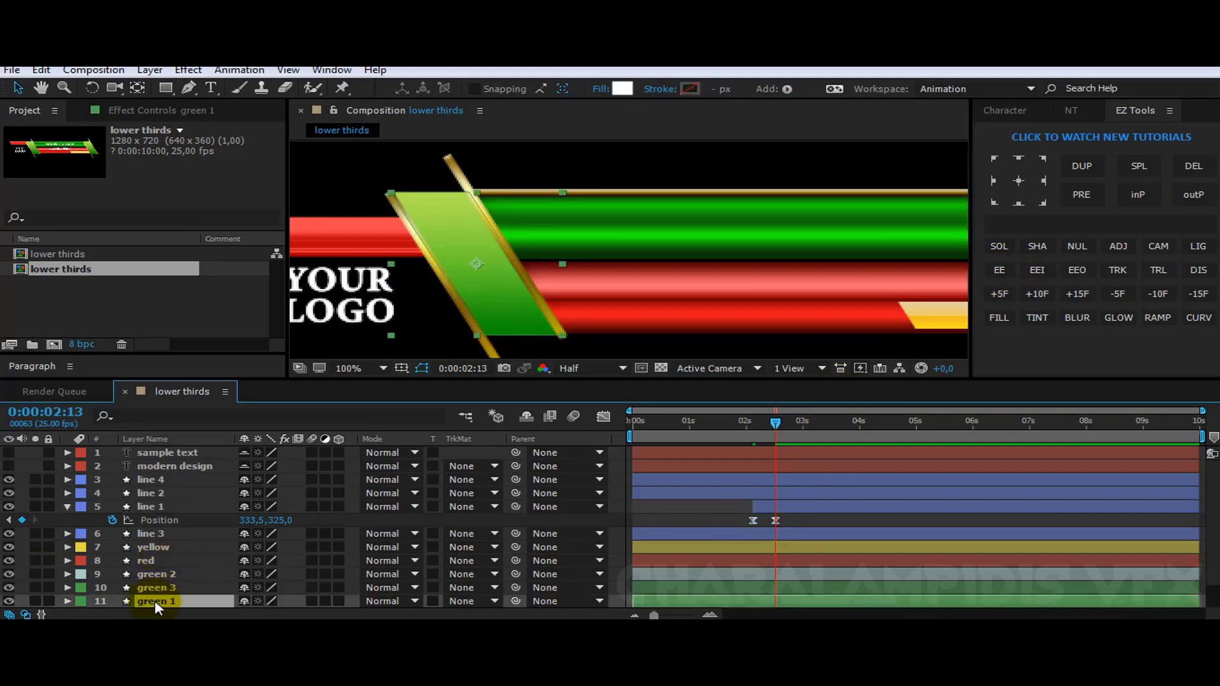
{"action": "right_click", "coordinate": [155, 602]}
{"action": "mouse_move", "coordinate": [210, 102]}
{"action": "left_click", "coordinate": [384, 108]}
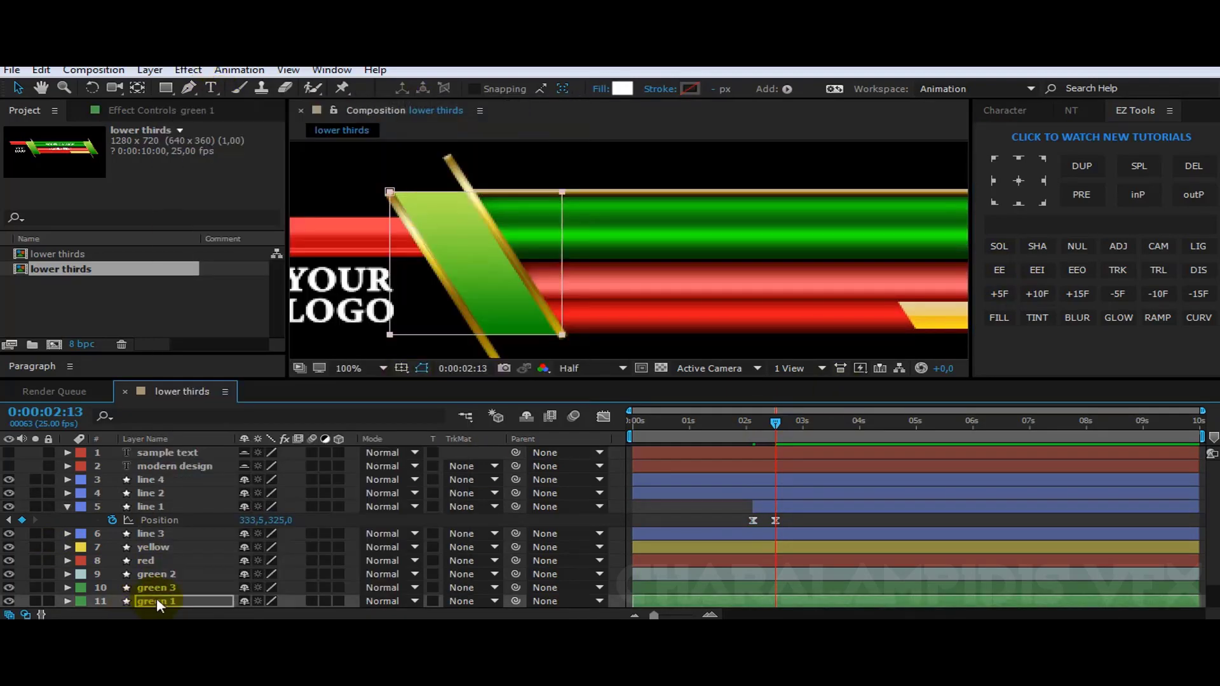
{"action": "key", "text": "alt+m"}
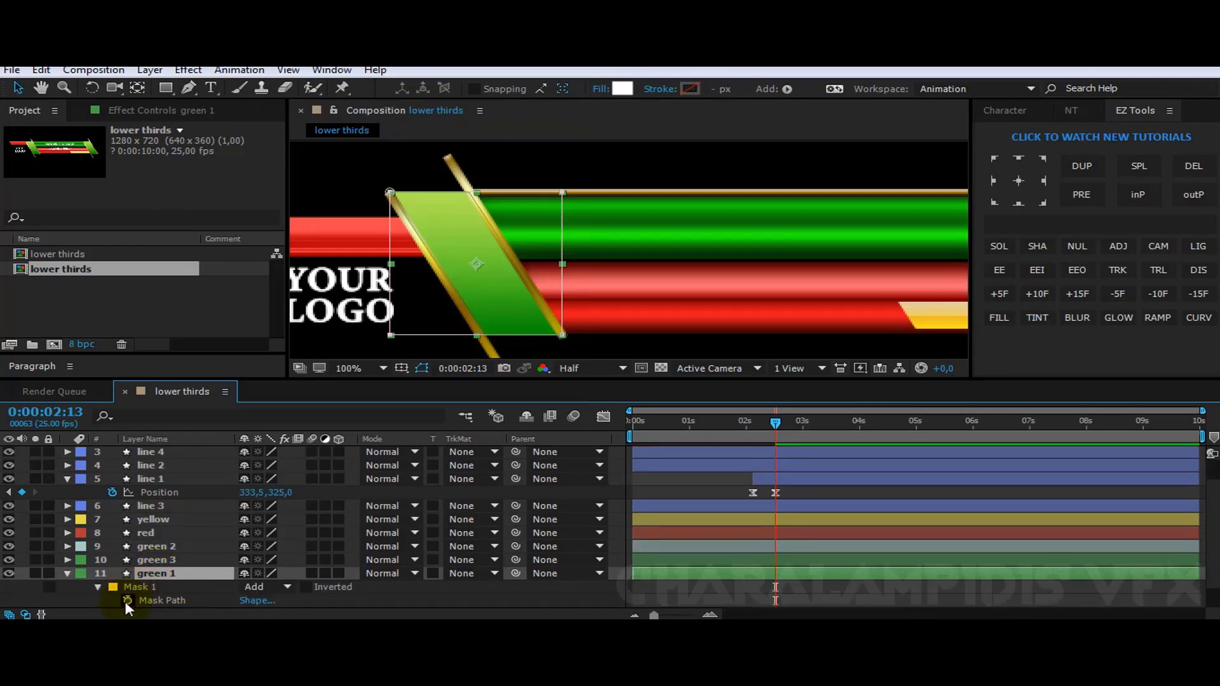
- Keyframe green 1's Mask Path at 0:00:02:13, and at 0:00:02:03 move the mask's lower-left corner to the slanted panel's lower-left corner
{"action": "left_click", "coordinate": [1163, 294]}
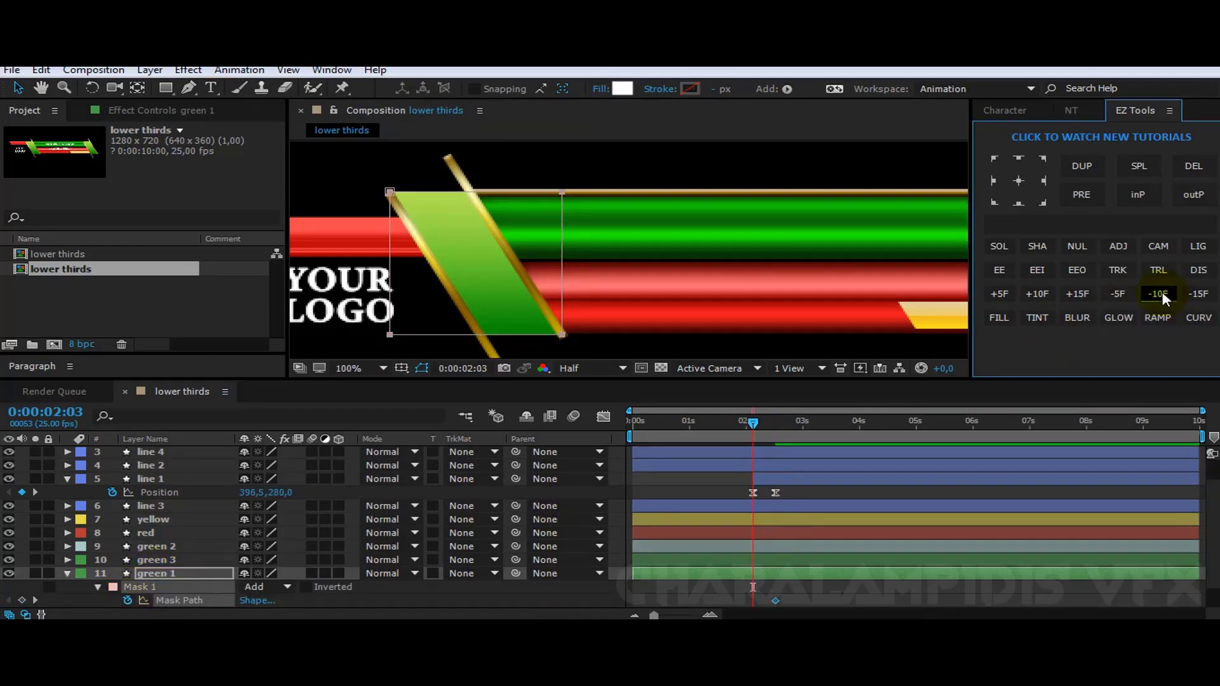
{"action": "left_click", "coordinate": [391, 340]}
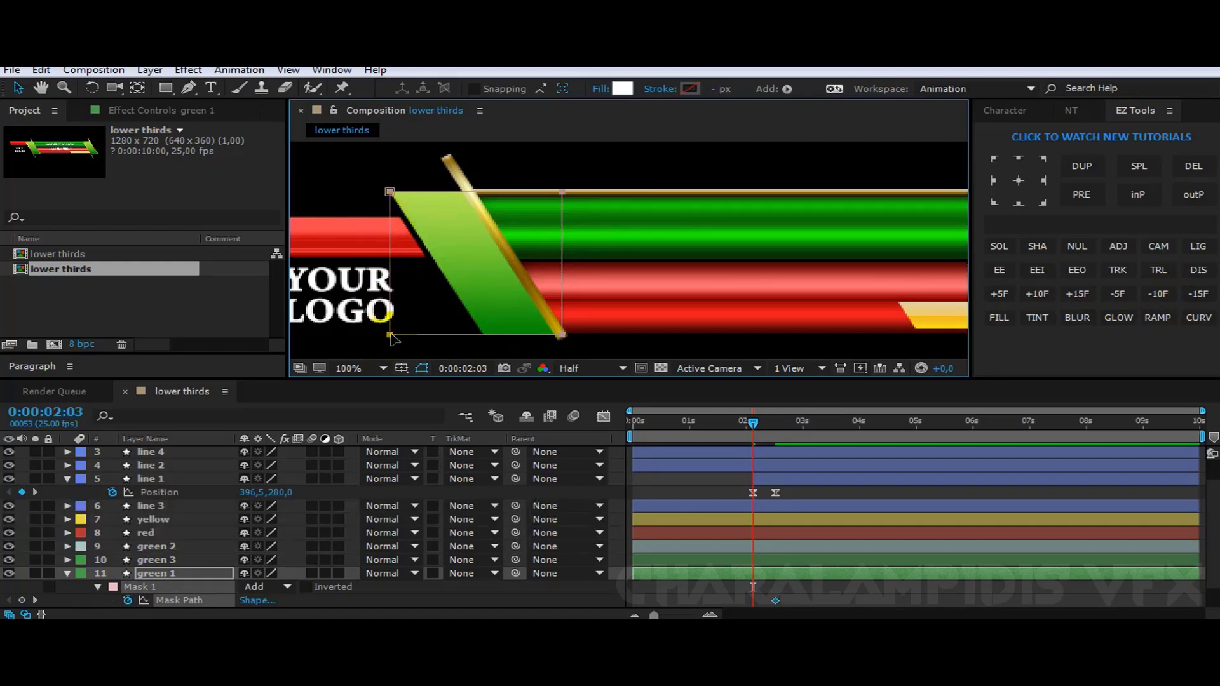
{"action": "left_click", "coordinate": [163, 574]}
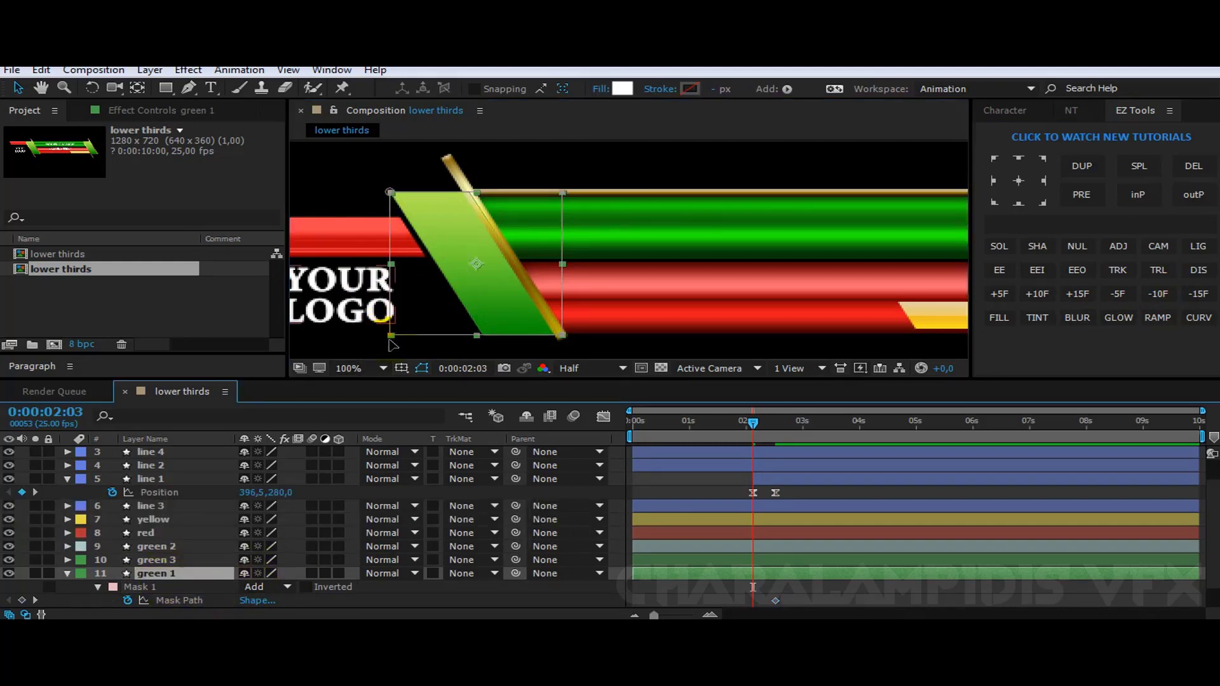
{"action": "left_click", "coordinate": [390, 334]}
{"action": "left_click_drag", "start_coordinate": [392, 331], "coordinate": [482, 337]}
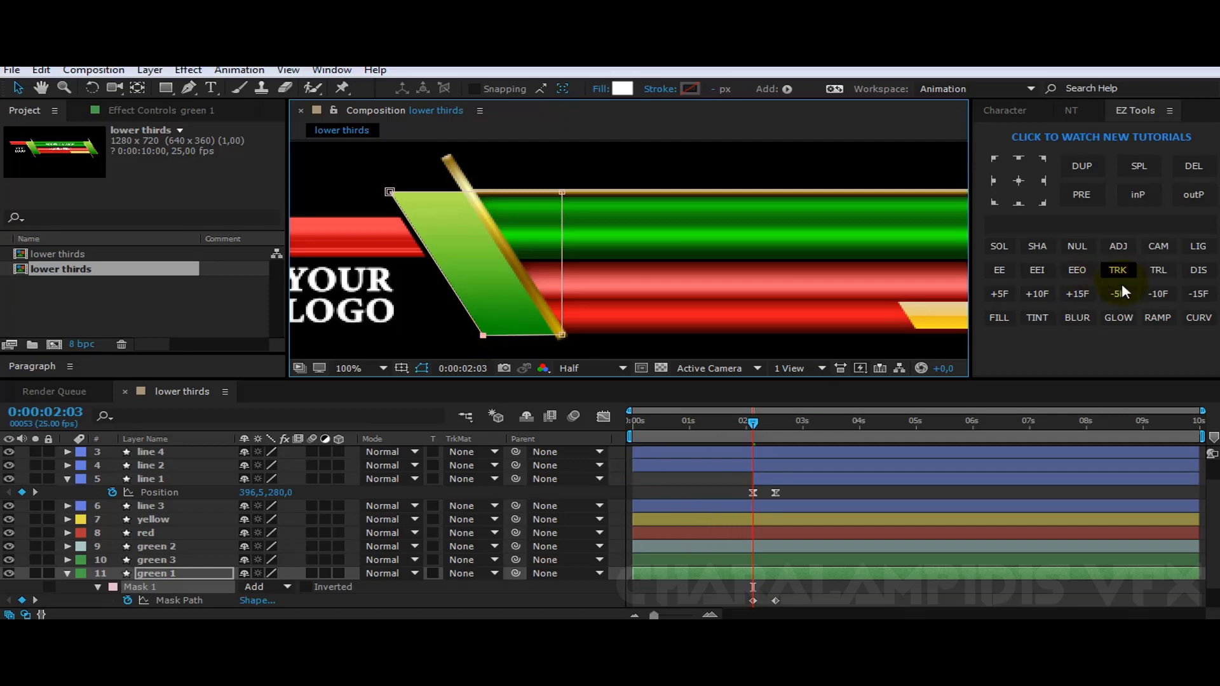
- At 0:00:02:13, fit the green 1 mask to the slanted panel by moving its lower-left and upper-right corners onto the panel's corners
{"action": "left_click", "coordinate": [1036, 293]}
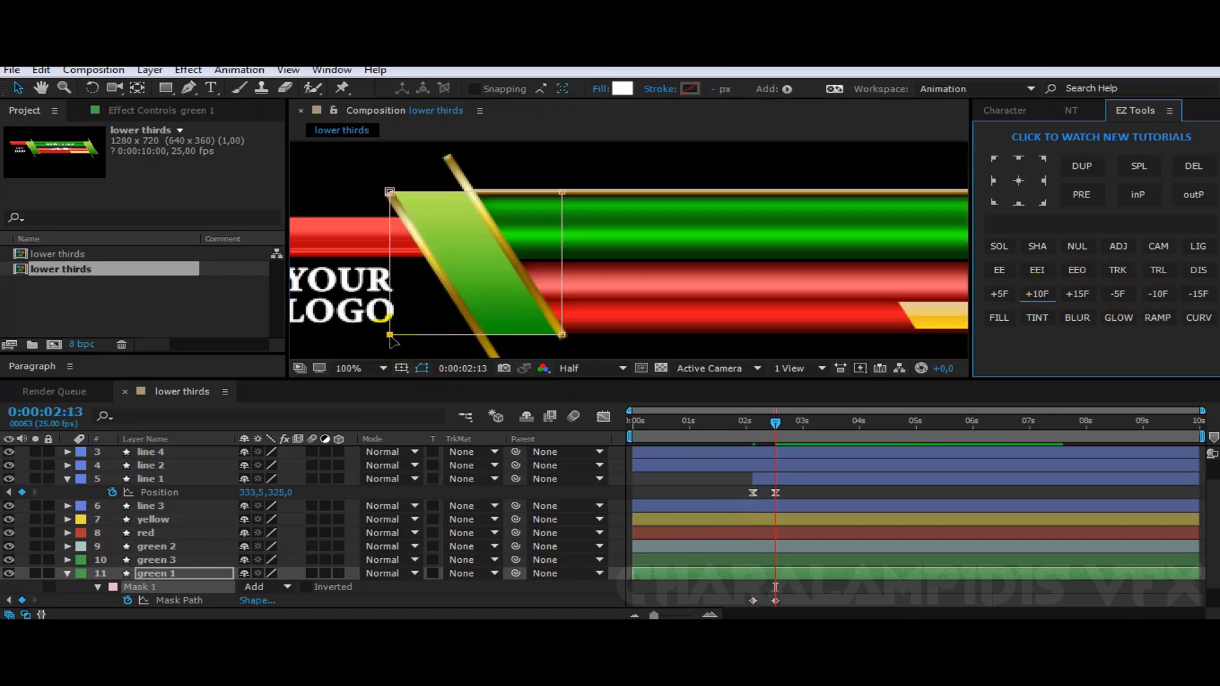
{"action": "left_click_drag", "start_coordinate": [390, 335], "coordinate": [481, 340]}
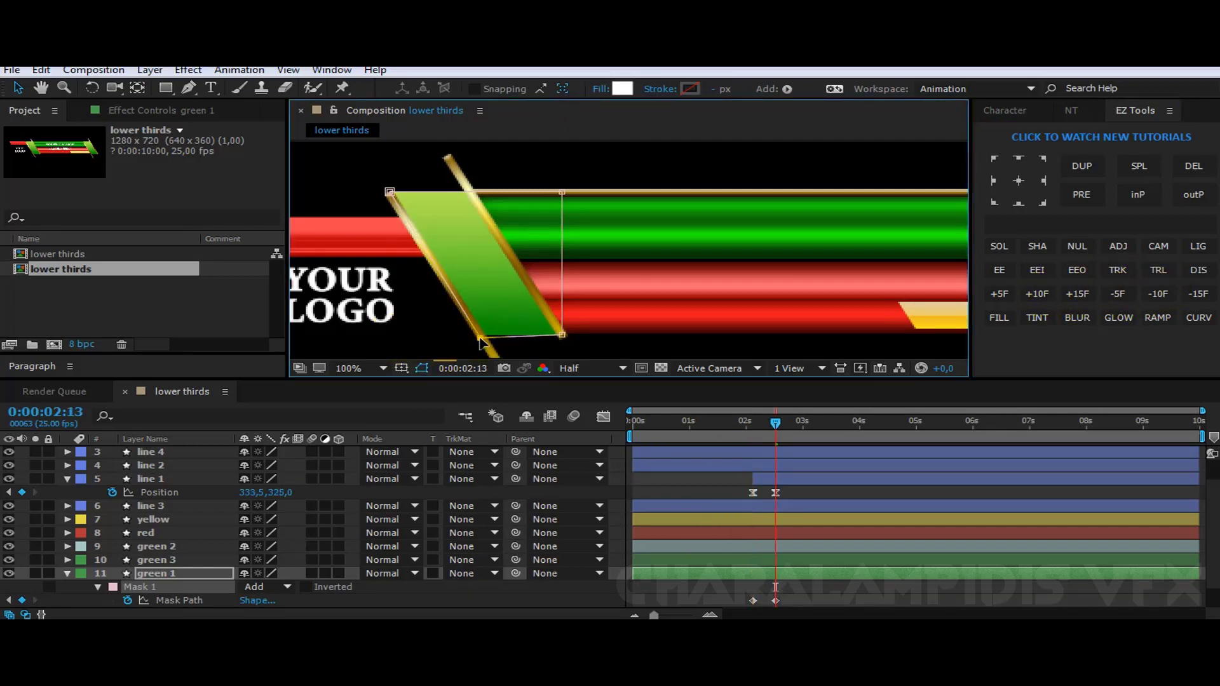
{"action": "left_click_drag", "start_coordinate": [566, 197], "coordinate": [473, 195]}
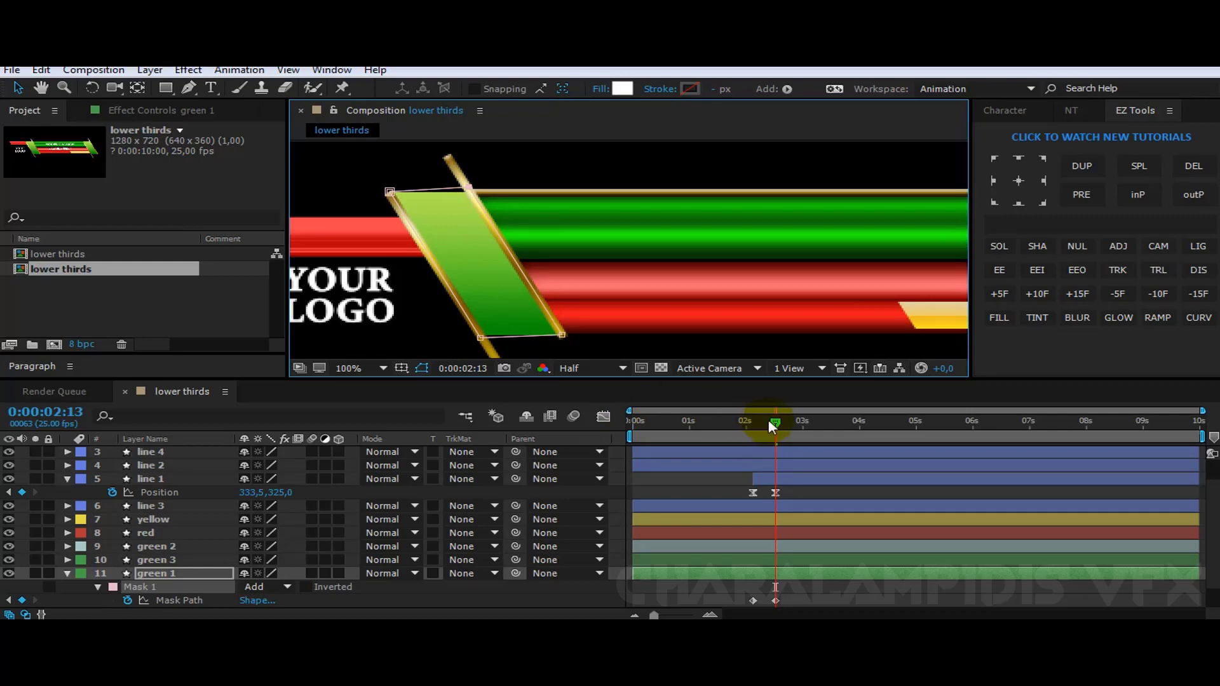
- At 0:00:02:03, move the green 1 mask's slanted left edge right onto the gold line to mask off the panel
{"action": "left_click_drag", "start_coordinate": [769, 420], "coordinate": [753, 422]}
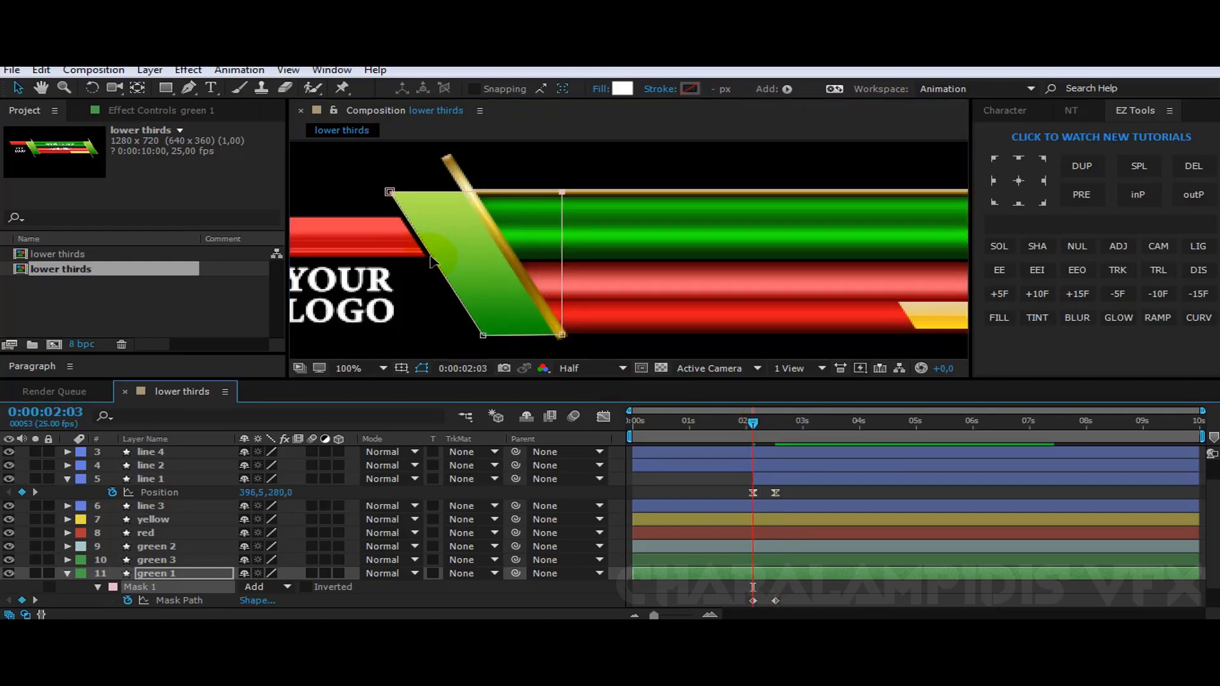
{"action": "left_click_drag", "start_coordinate": [432, 261], "coordinate": [516, 256]}
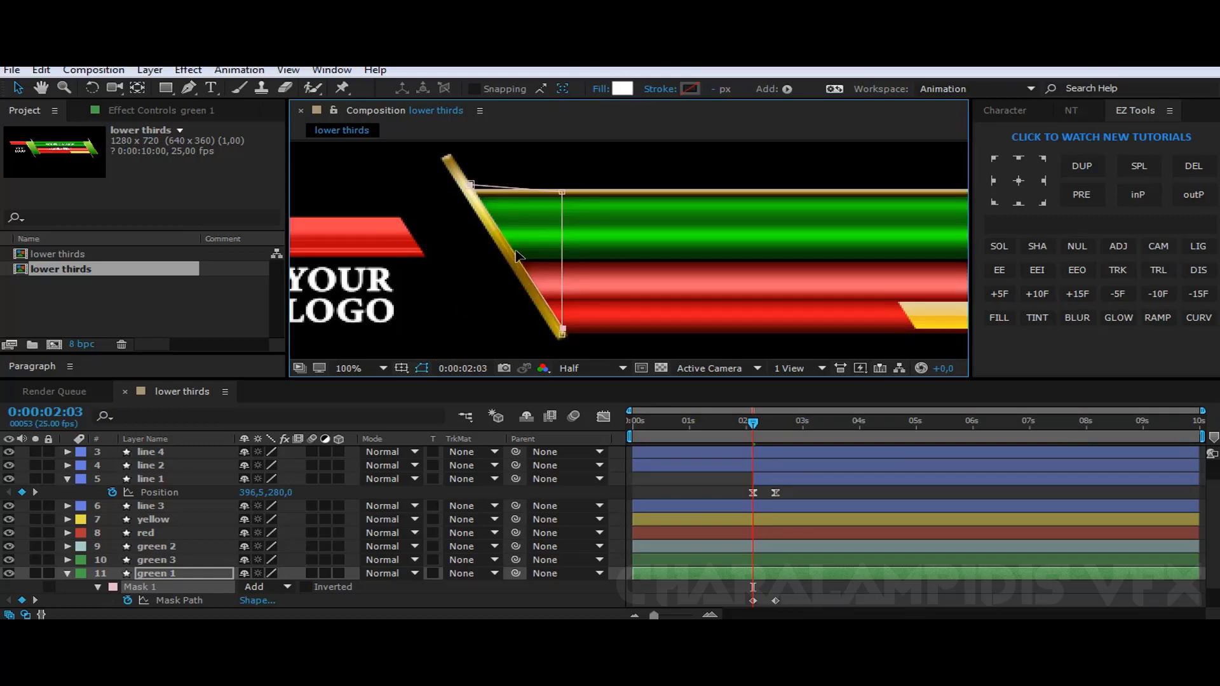
{"action": "left_click", "coordinate": [756, 571]}
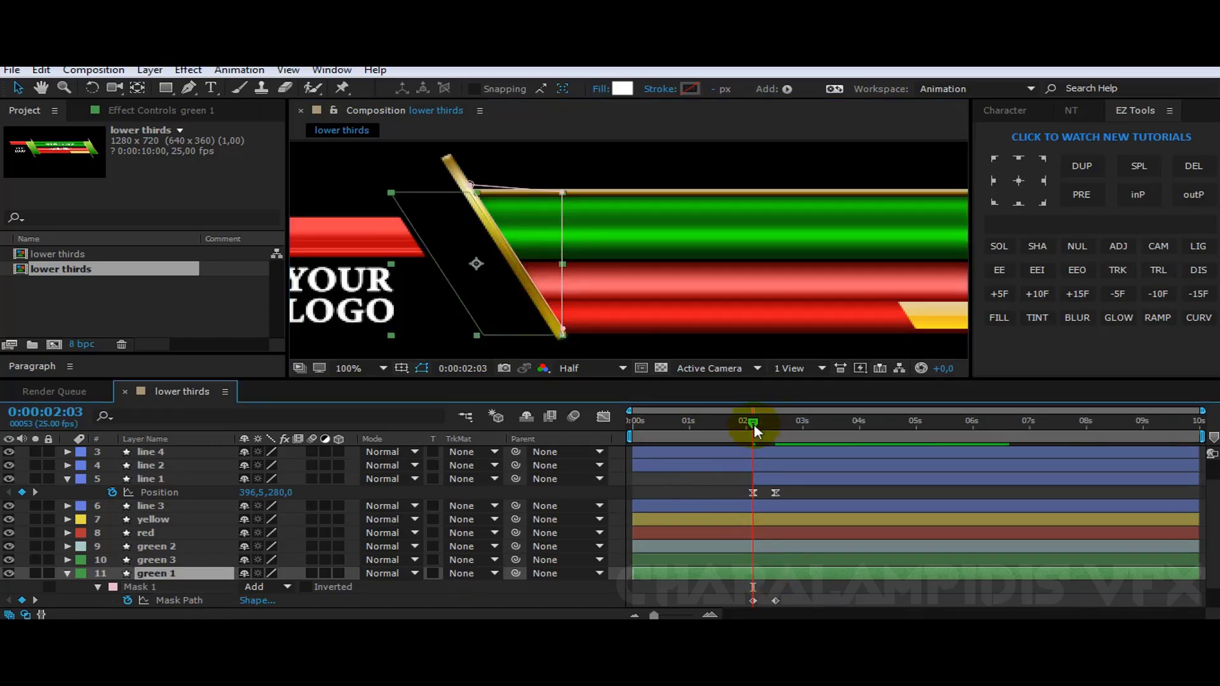
- Trim the start of the green 1 layer to 0:00:02:03 and apply Easy Ease to its two Mask Path keyframes
{"action": "mouse_move", "coordinate": [756, 423]}
{"action": "left_mouse_down"}
{"action": "mouse_move", "coordinate": [777, 424]}
{"action": "mouse_move", "coordinate": [756, 421]}
{"action": "left_mouse_up"}
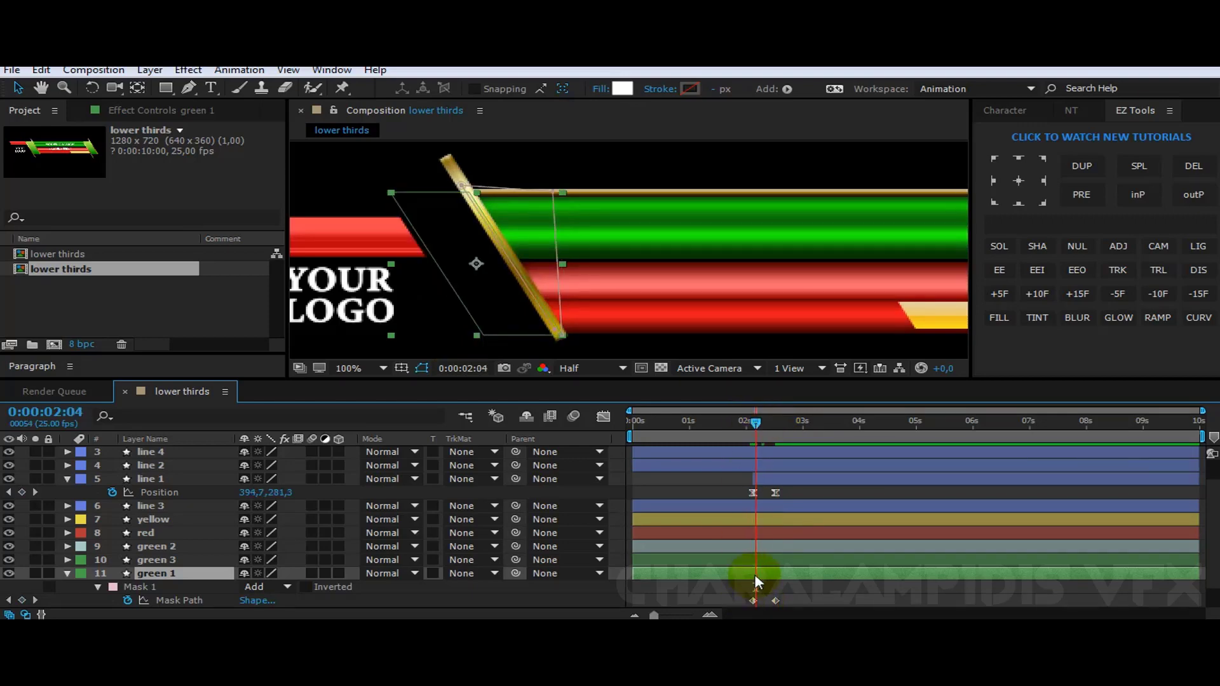
{"action": "key", "text": "alt+bracketleft"}
{"action": "mouse_move", "coordinate": [761, 425]}
{"action": "left_mouse_down"}
{"action": "mouse_move", "coordinate": [778, 422]}
{"action": "mouse_move", "coordinate": [753, 429]}
{"action": "left_mouse_up"}
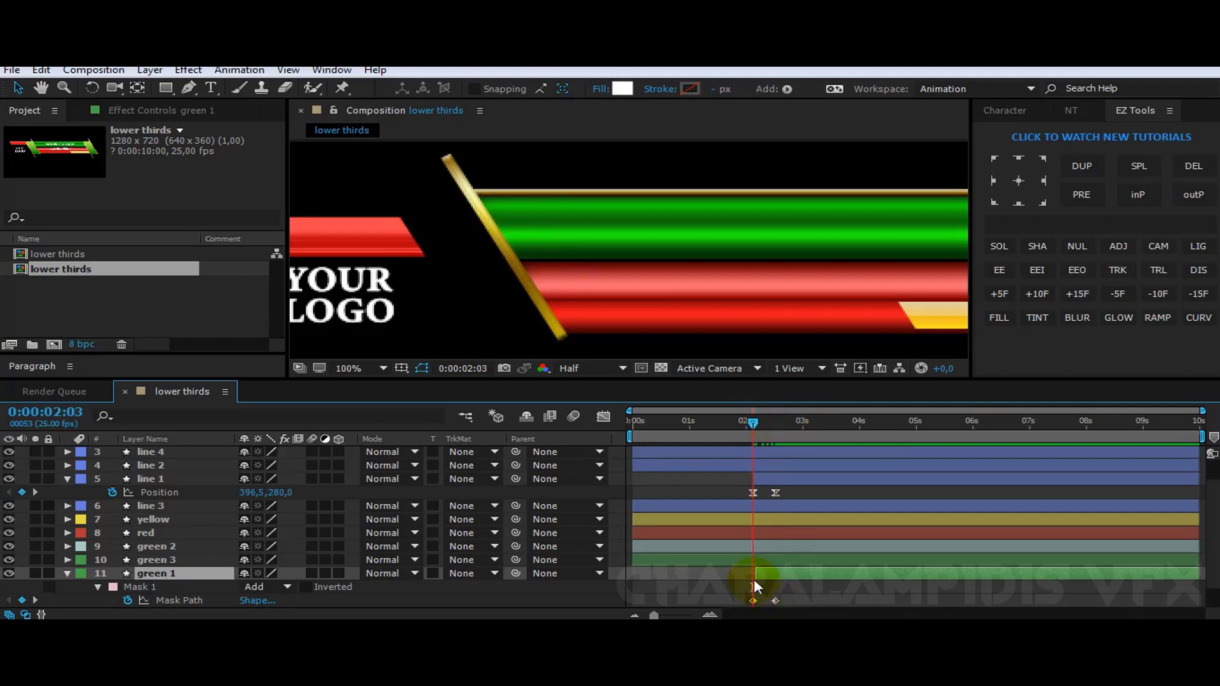
{"action": "left_click", "coordinate": [751, 580]}
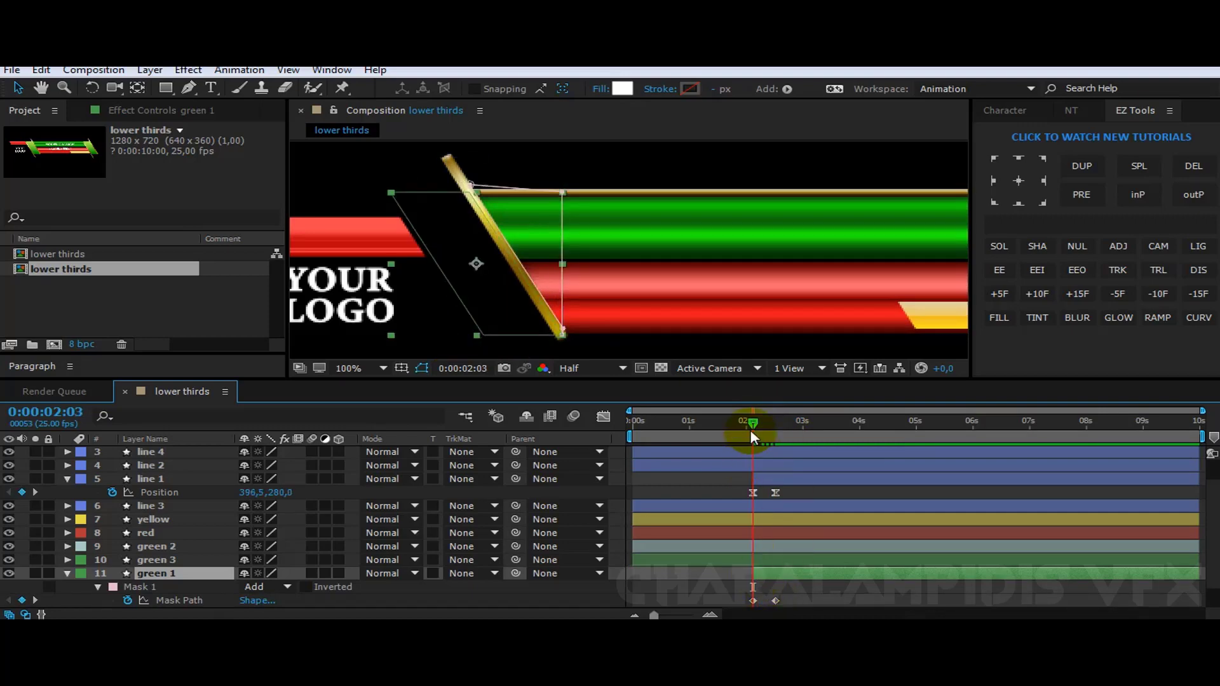
{"action": "left_click_drag", "start_coordinate": [734, 605], "coordinate": [799, 594]}
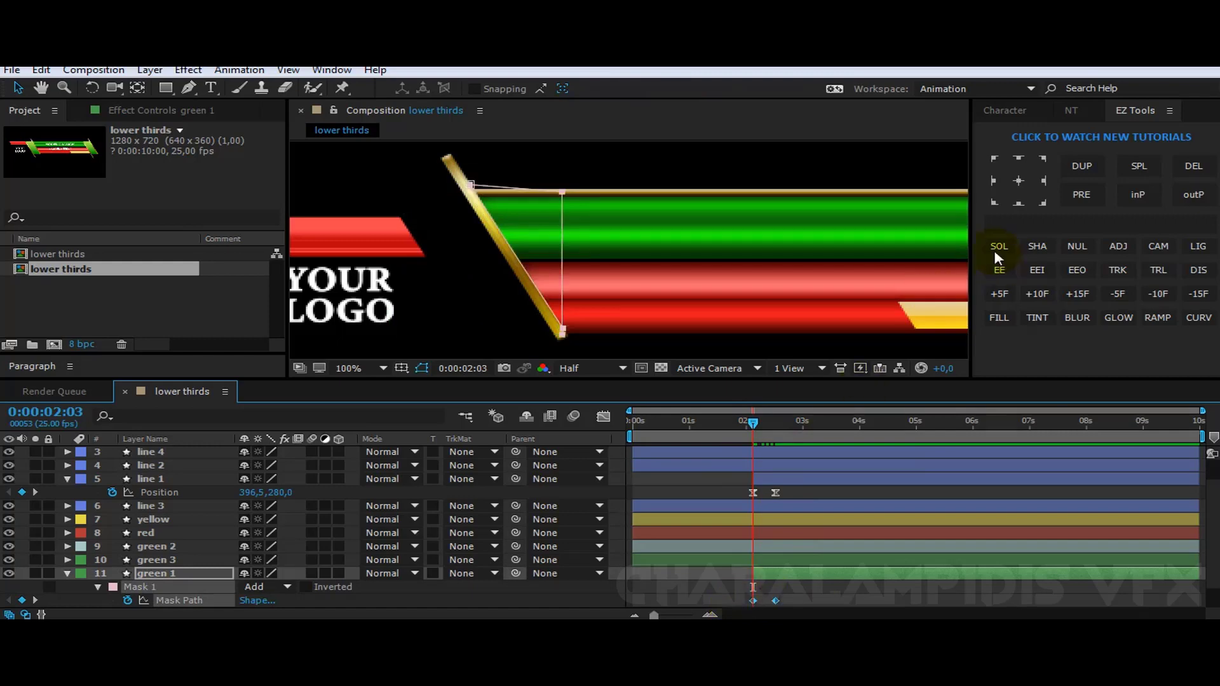
{"action": "left_click", "coordinate": [996, 271]}
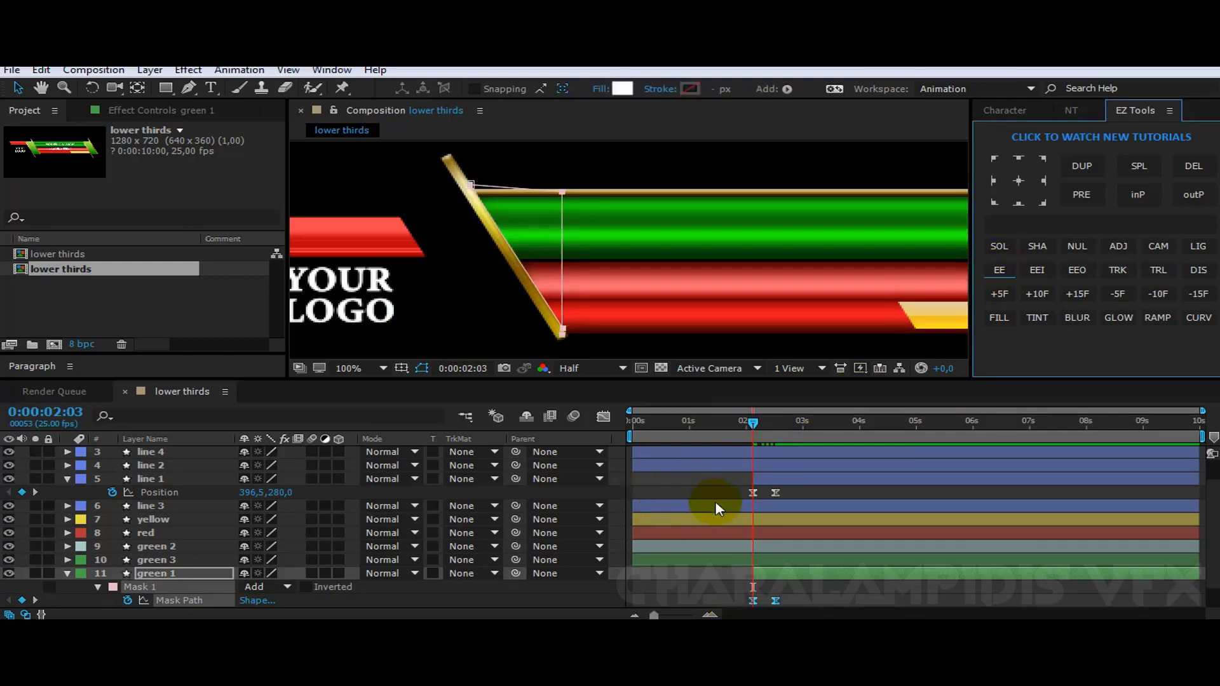
- Reveal the Position property of the line 4 layer and keyframe it at 0:00:02:13
{"action": "left_click_drag", "start_coordinate": [723, 294], "coordinate": [408, 265]}
{"action": "key", "text": "v"}
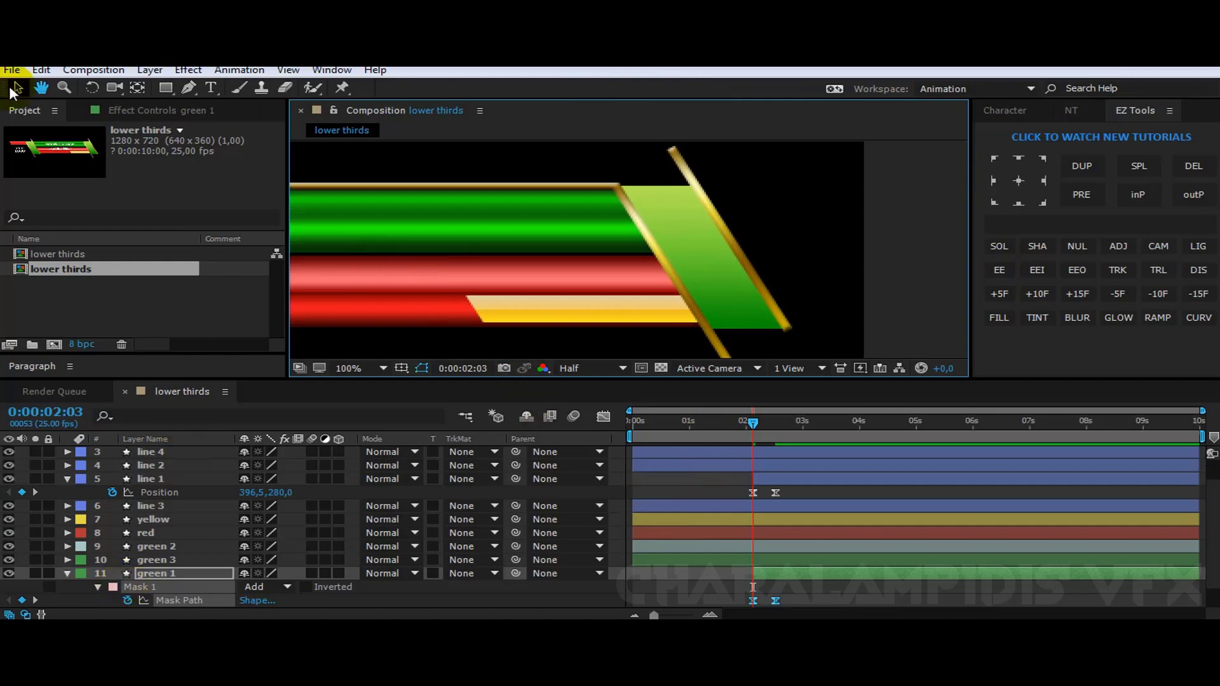
{"action": "left_click", "coordinate": [152, 465]}
{"action": "left_click", "coordinate": [146, 452]}
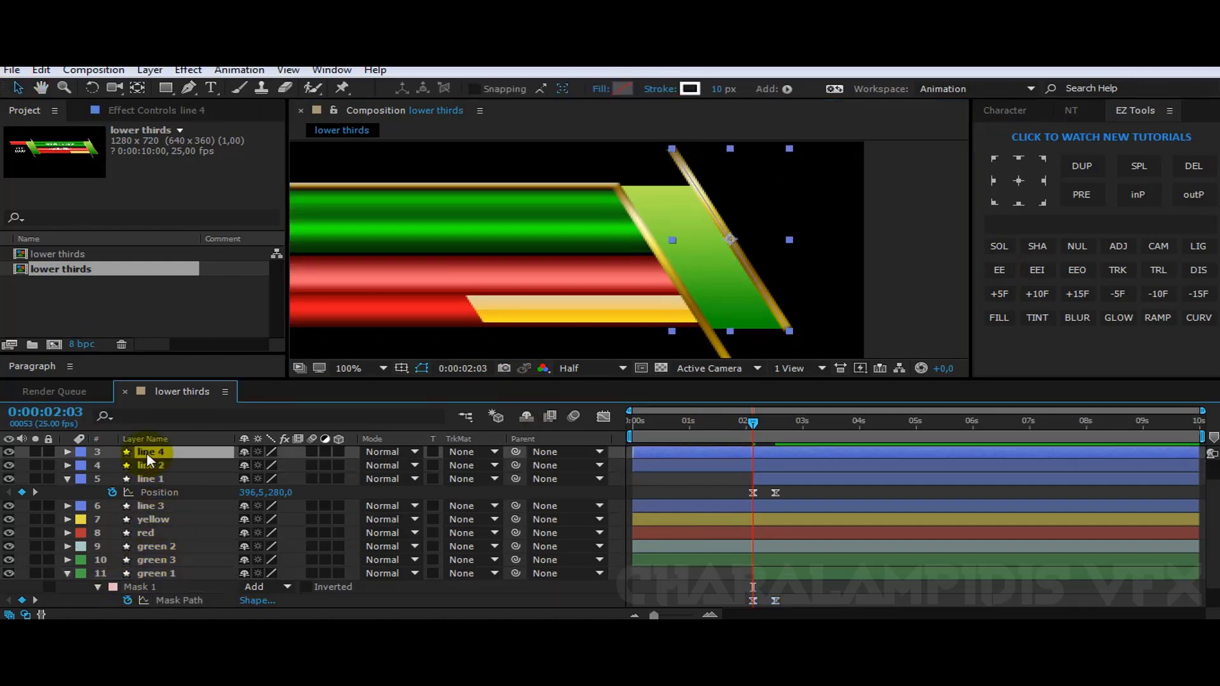
{"action": "key", "text": "p"}
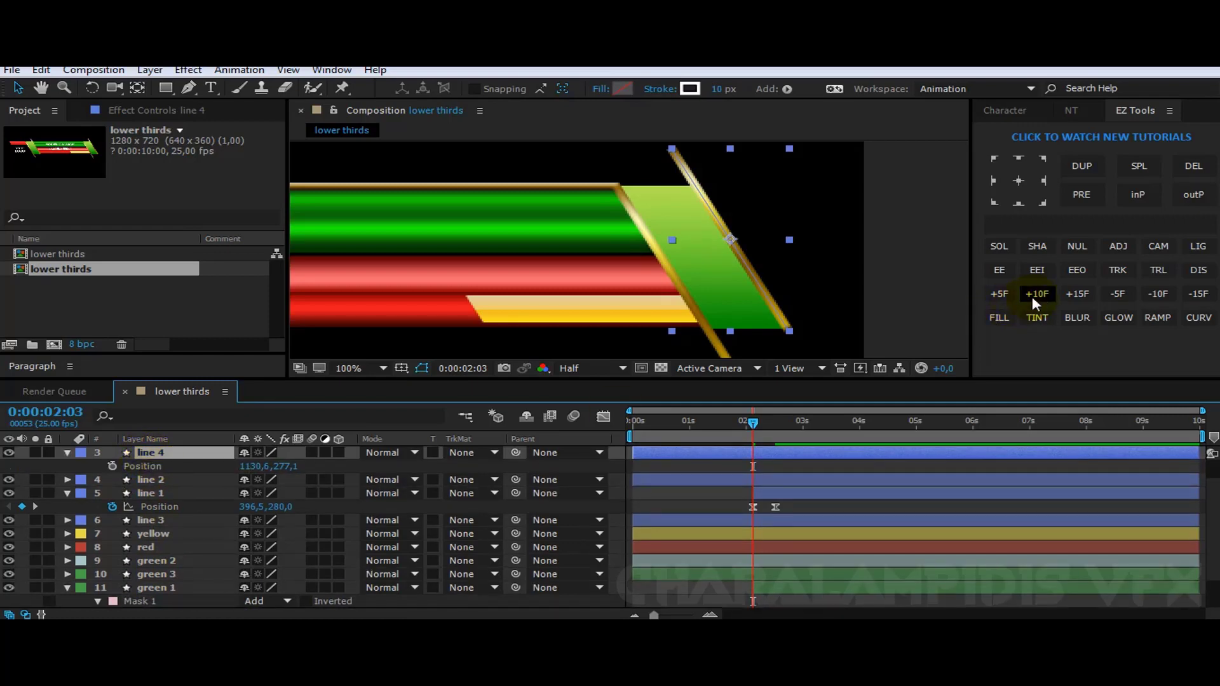
{"action": "left_click", "coordinate": [1037, 293]}
{"action": "left_click", "coordinate": [210, 452]}
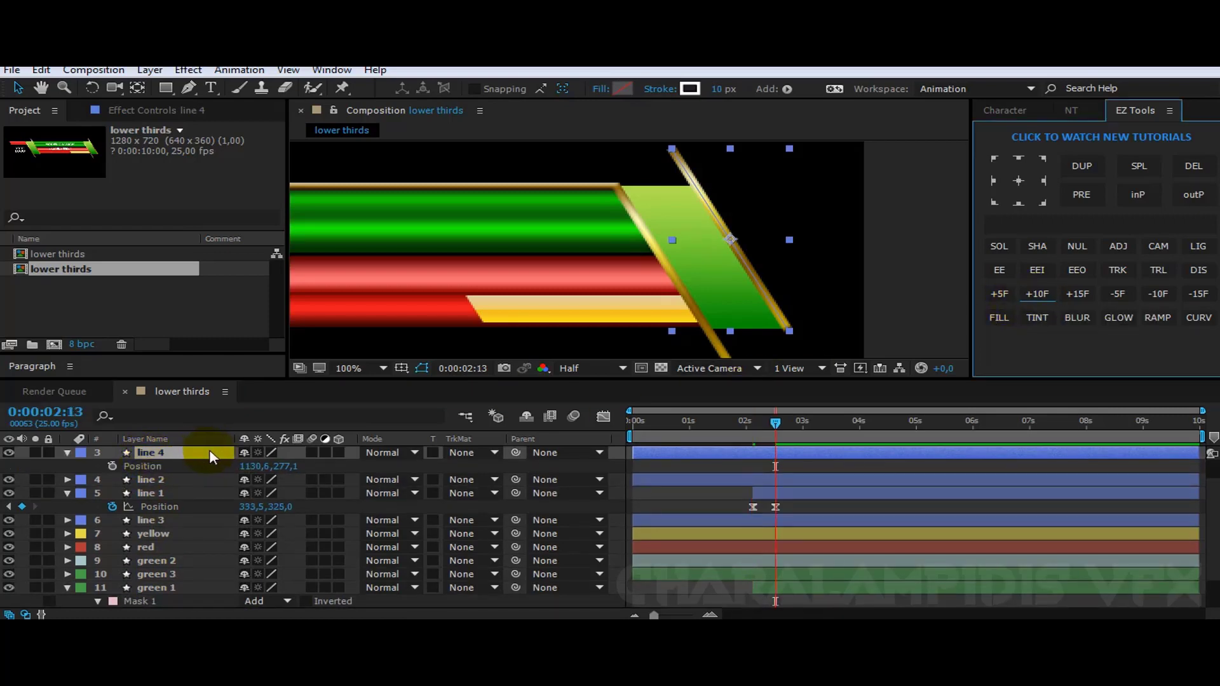
{"action": "left_click", "coordinate": [112, 466]}
- At 0:00:02:03, move line 4 onto the parallel gold line at the slanted panel's inner edge, Position about 1069.6, 325.1
{"action": "left_click", "coordinate": [1157, 294]}
{"action": "left_click", "coordinate": [716, 222]}
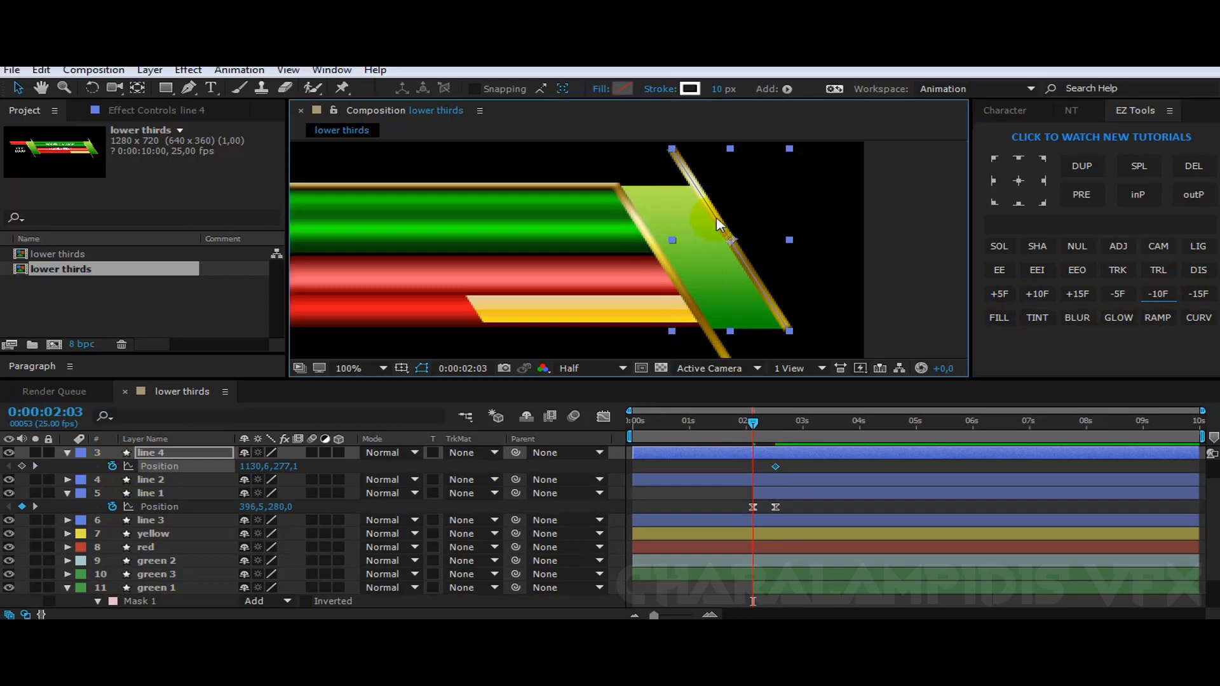
{"action": "left_click_drag", "start_coordinate": [717, 222], "coordinate": [660, 255]}
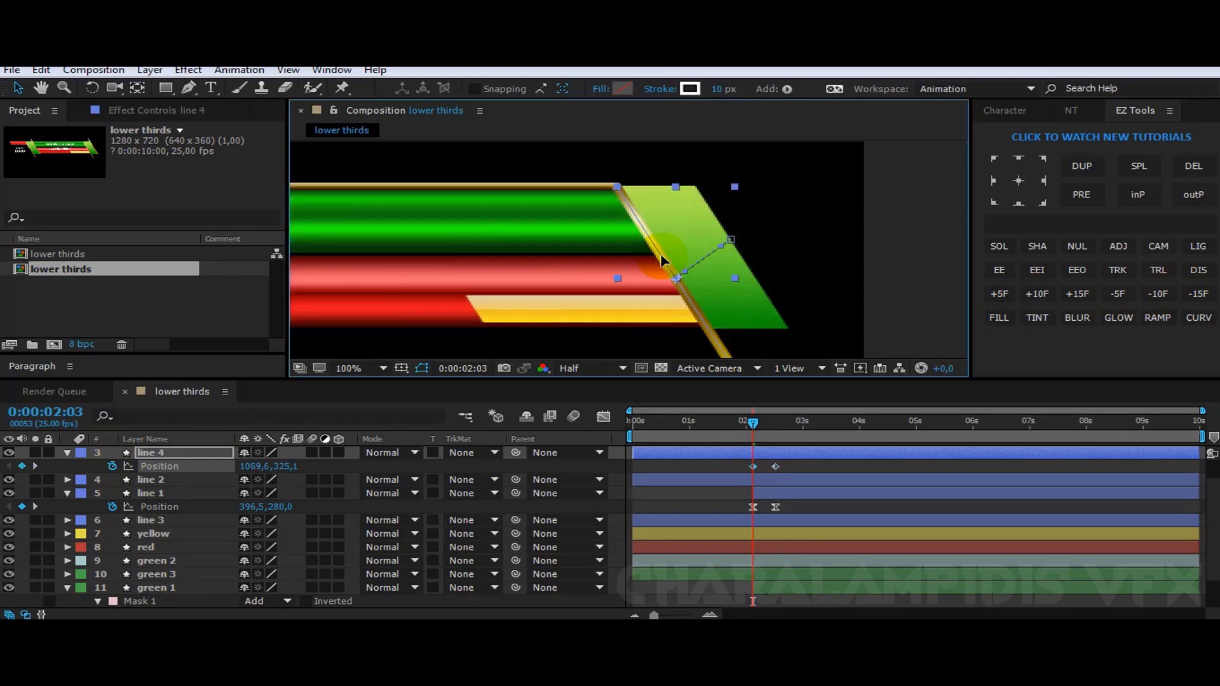
{"action": "left_click", "coordinate": [854, 281]}
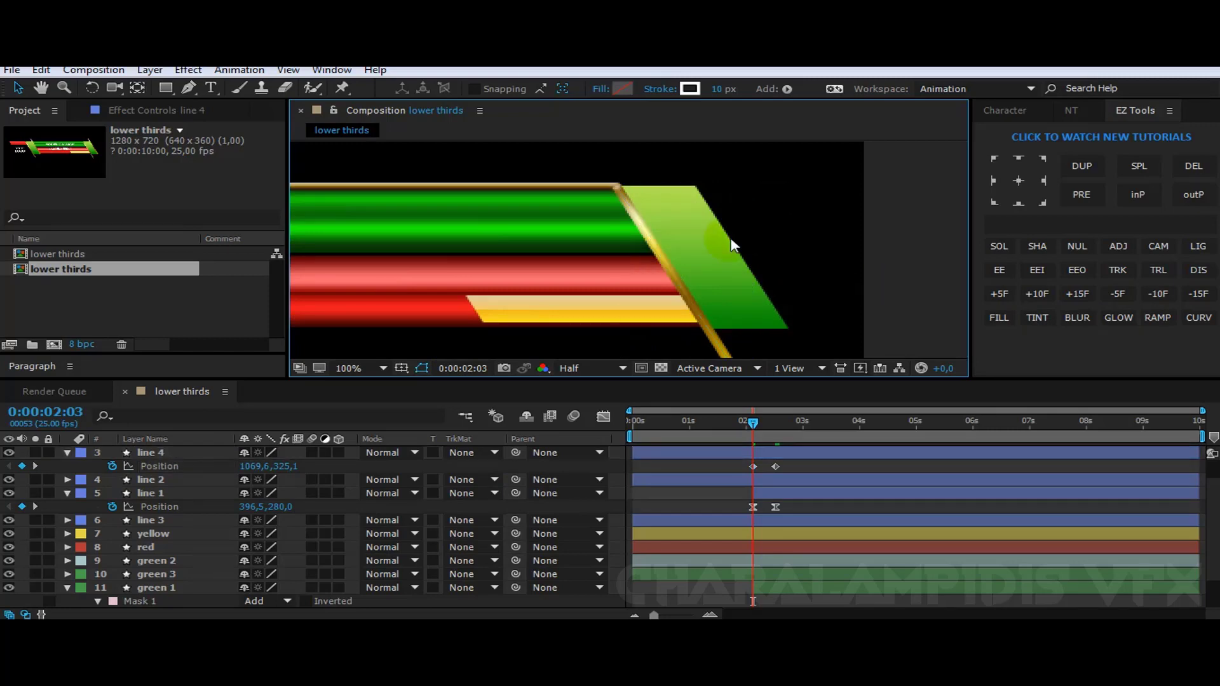
- Place line 4 directly below line 3 in the layer order and trim its start to 0:00:02:03
{"action": "left_click", "coordinate": [153, 452]}
{"action": "left_click_drag", "start_coordinate": [151, 451], "coordinate": [161, 519]}
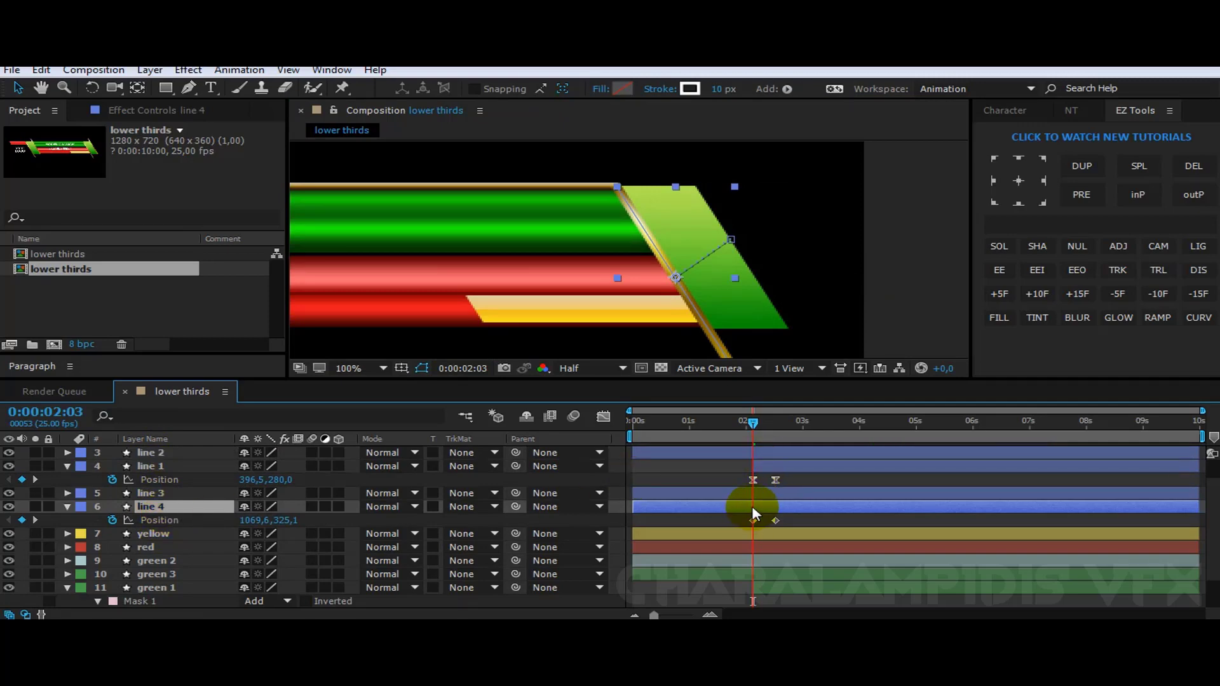
{"action": "key", "text": "alt+bracketleft"}
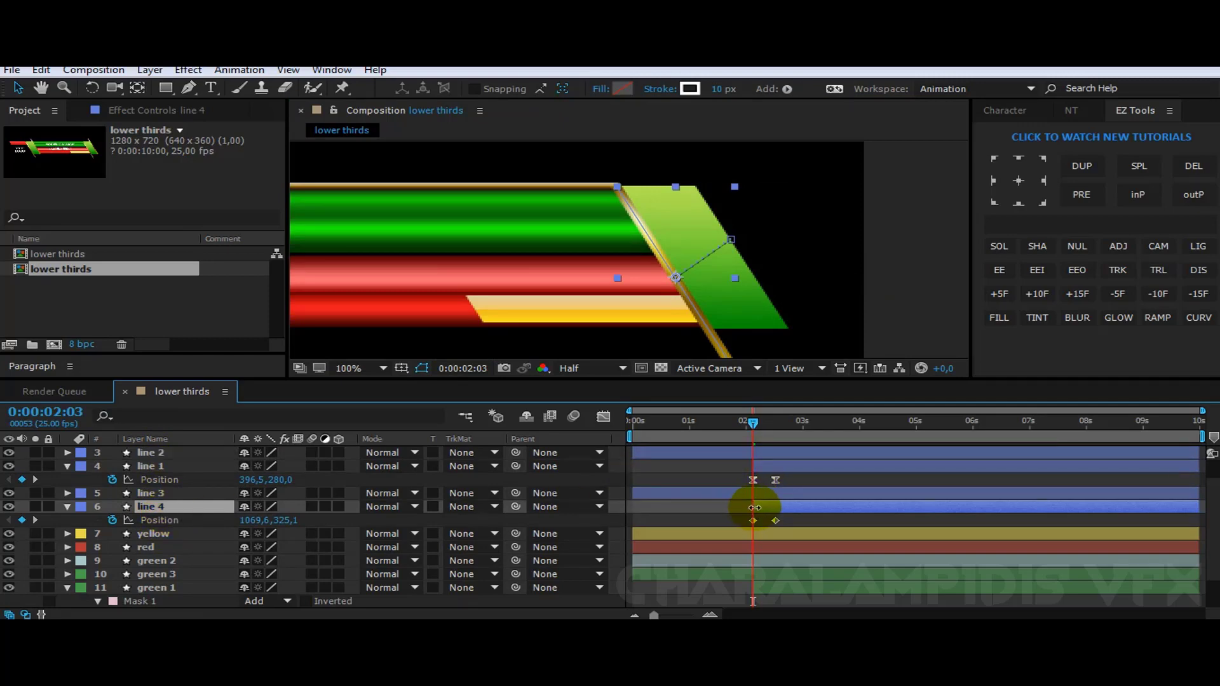
- Apply Easy Ease to both Position keyframes of line 4
{"action": "left_click_drag", "start_coordinate": [762, 422], "coordinate": [775, 424]}
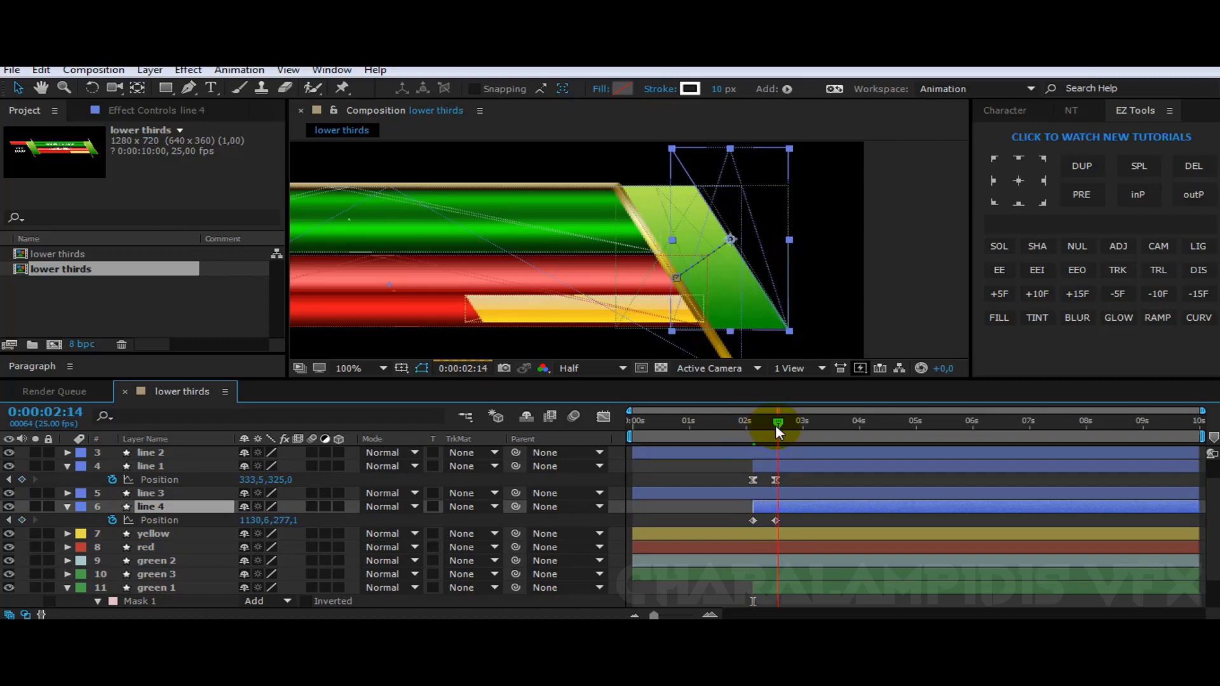
{"action": "left_click_drag", "start_coordinate": [794, 515], "coordinate": [741, 526]}
{"action": "left_click", "coordinate": [999, 270]}
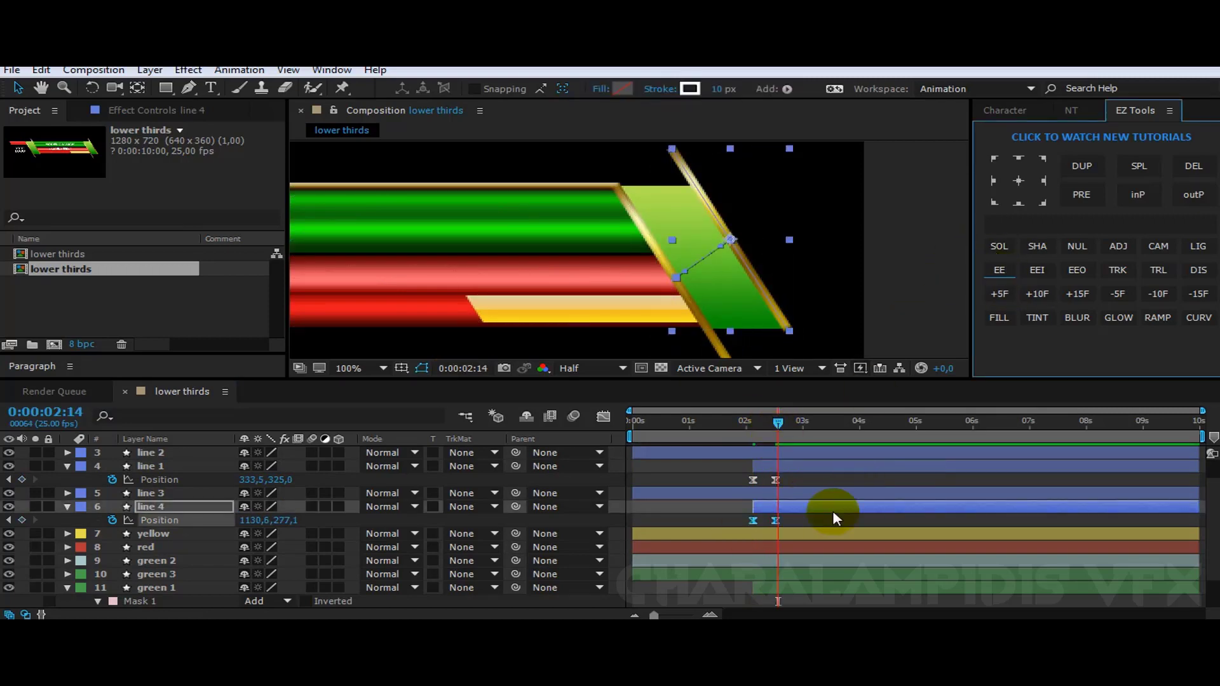
- Set the time to 0:00:02:13 and add a new mask to the green 3 layer
{"action": "left_click", "coordinate": [780, 426]}
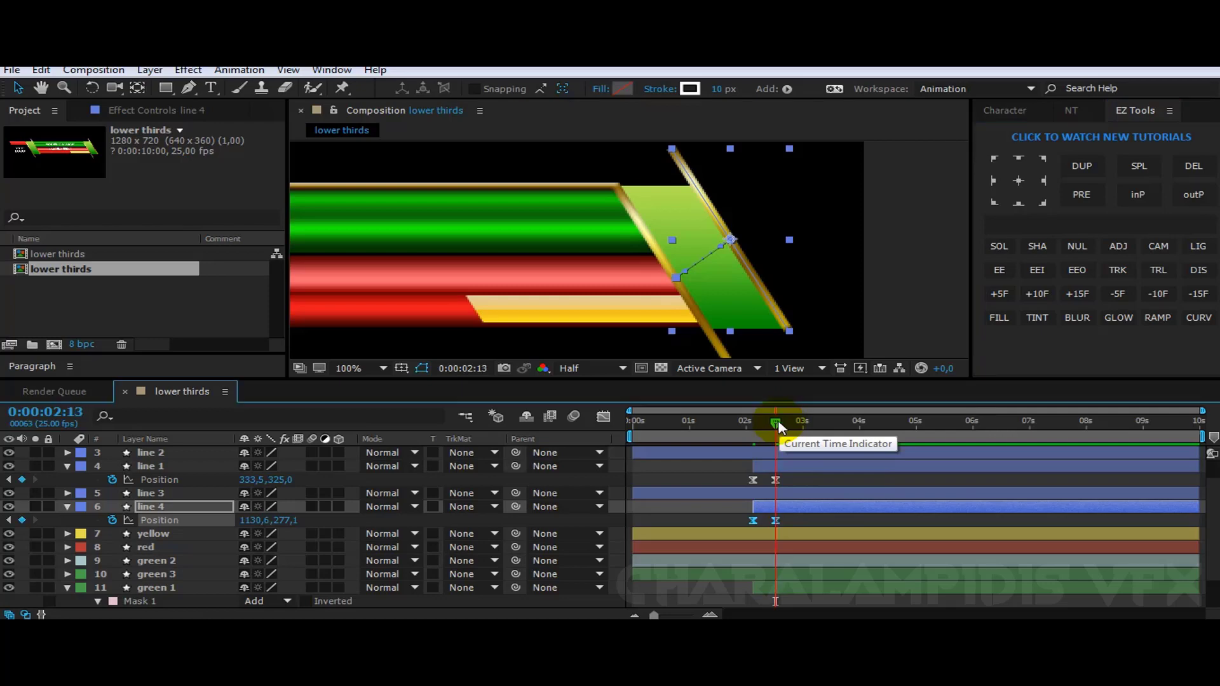
{"action": "left_click", "coordinate": [163, 574]}
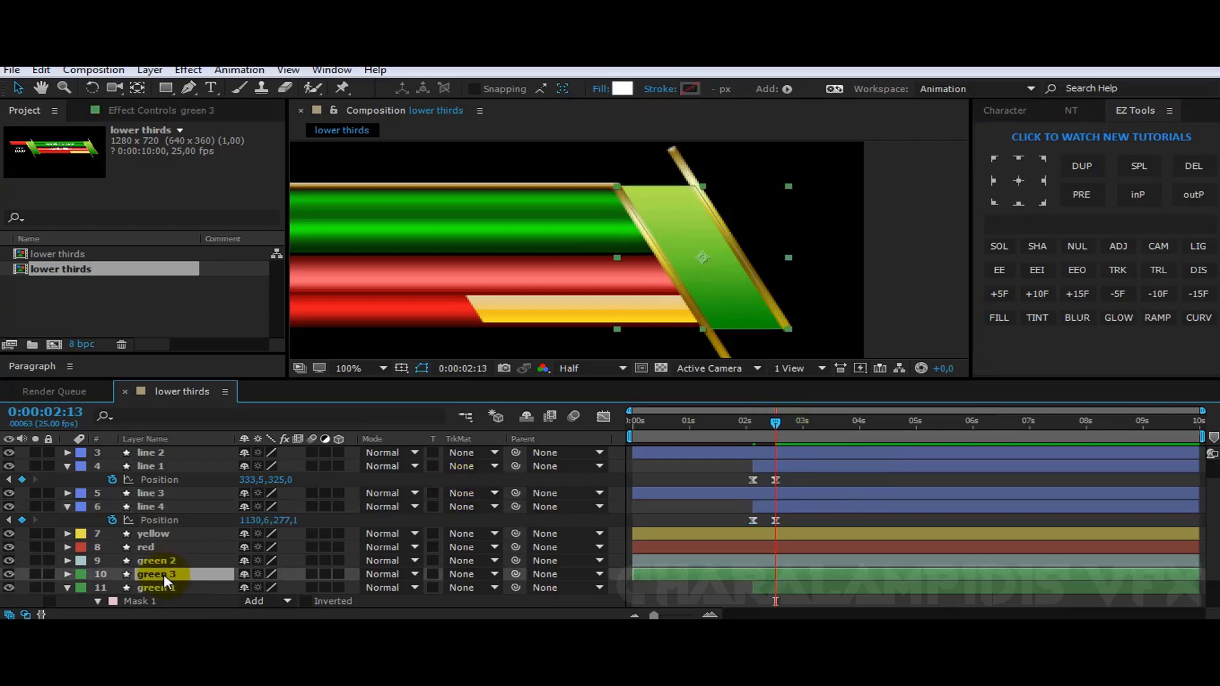
{"action": "right_click", "coordinate": [163, 573]}
{"action": "mouse_move", "coordinate": [196, 76]}
{"action": "left_click", "coordinate": [413, 78]}
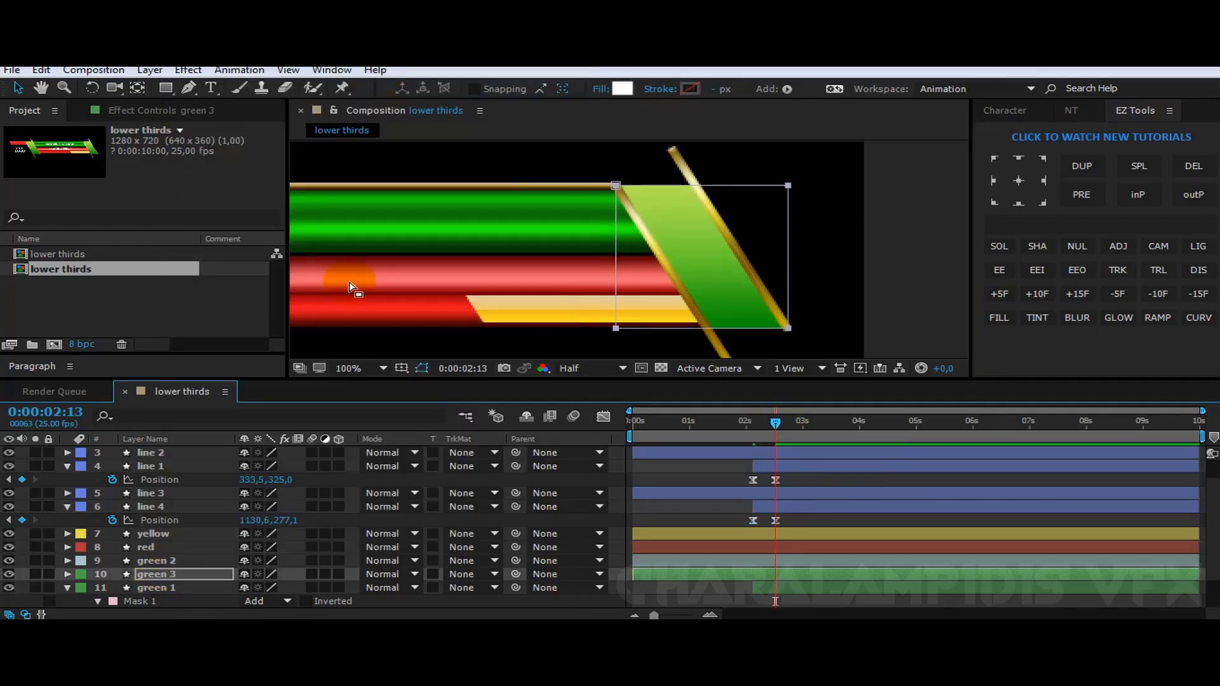
- Fit the green 3 mask to the slanted panel by moving its lower-left and upper-right corners onto the panel's corners
{"action": "left_click", "coordinate": [615, 329]}
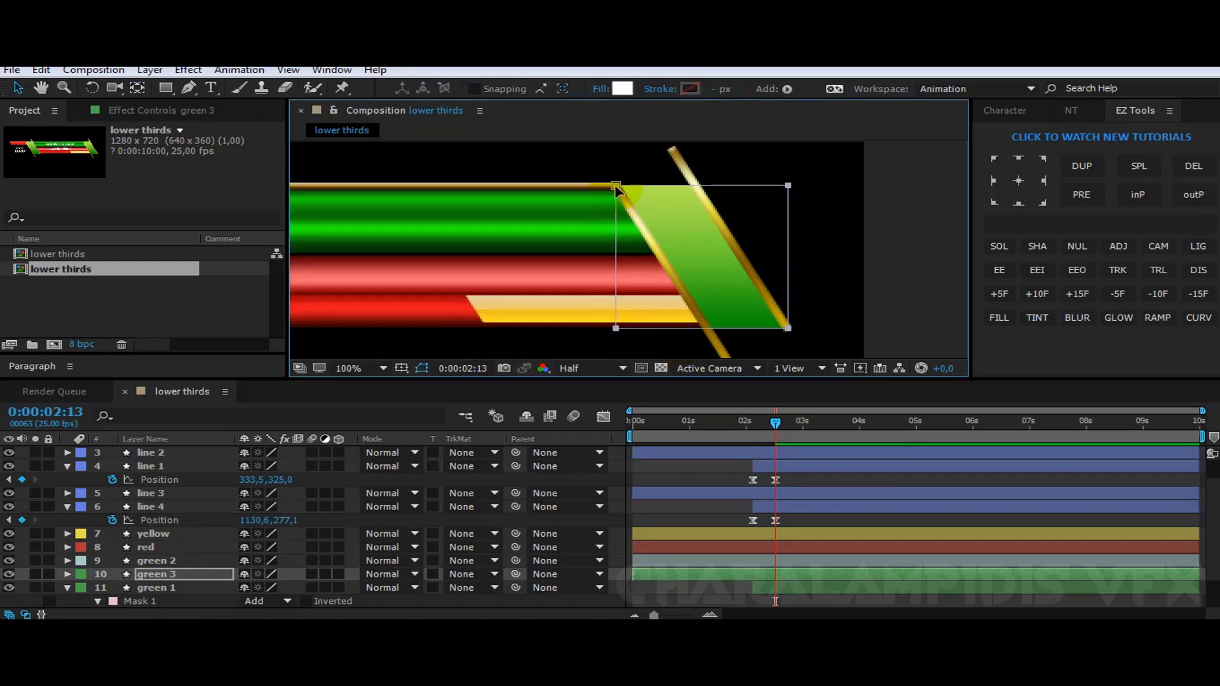
{"action": "left_click", "coordinate": [159, 574]}
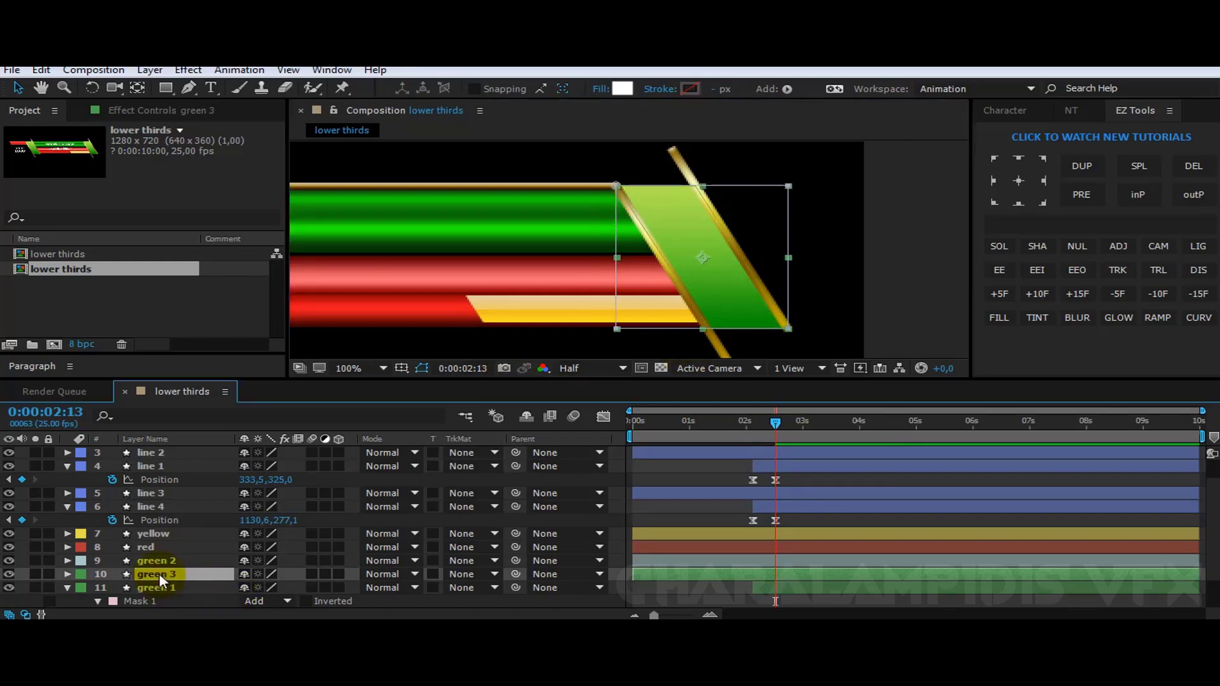
{"action": "left_click", "coordinate": [615, 329]}
{"action": "left_click_drag", "start_coordinate": [615, 329], "coordinate": [701, 324]}
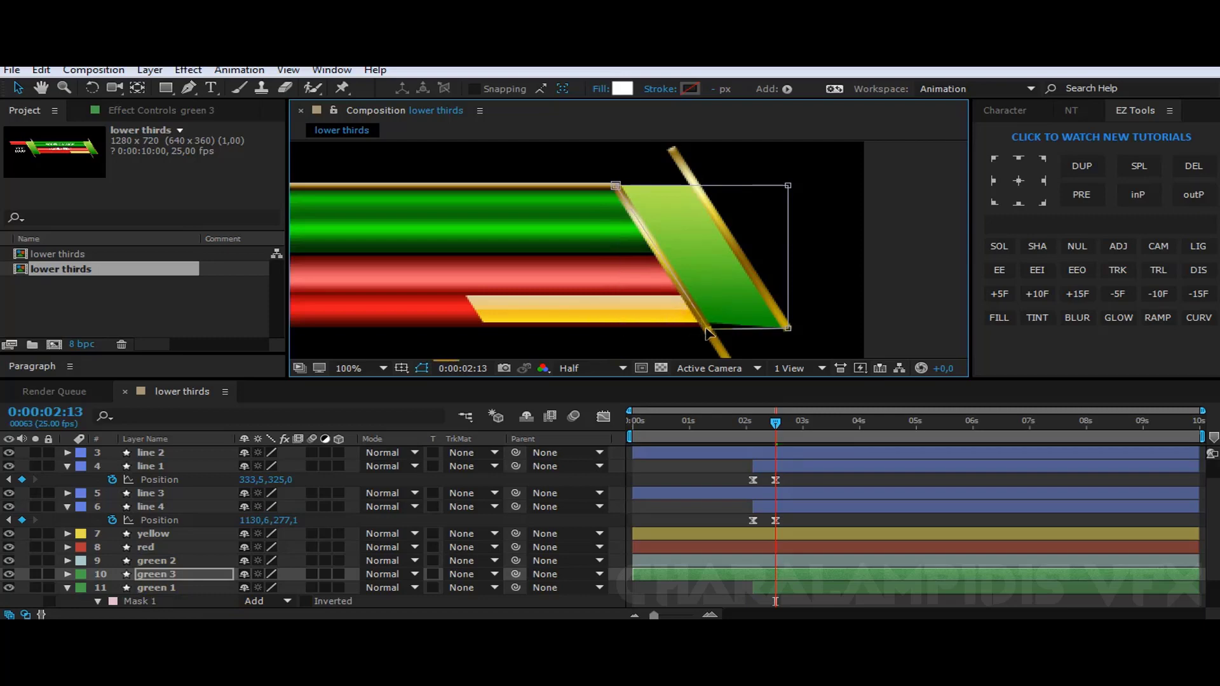
{"action": "left_click_drag", "start_coordinate": [788, 185], "coordinate": [697, 187]}
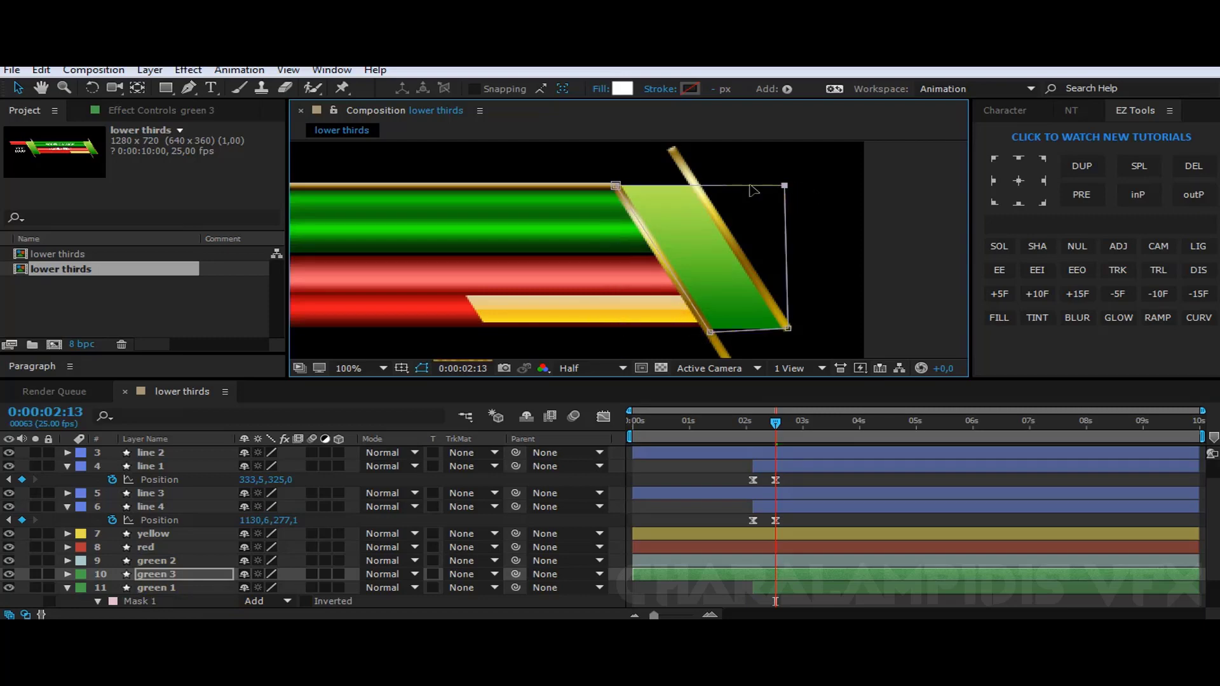
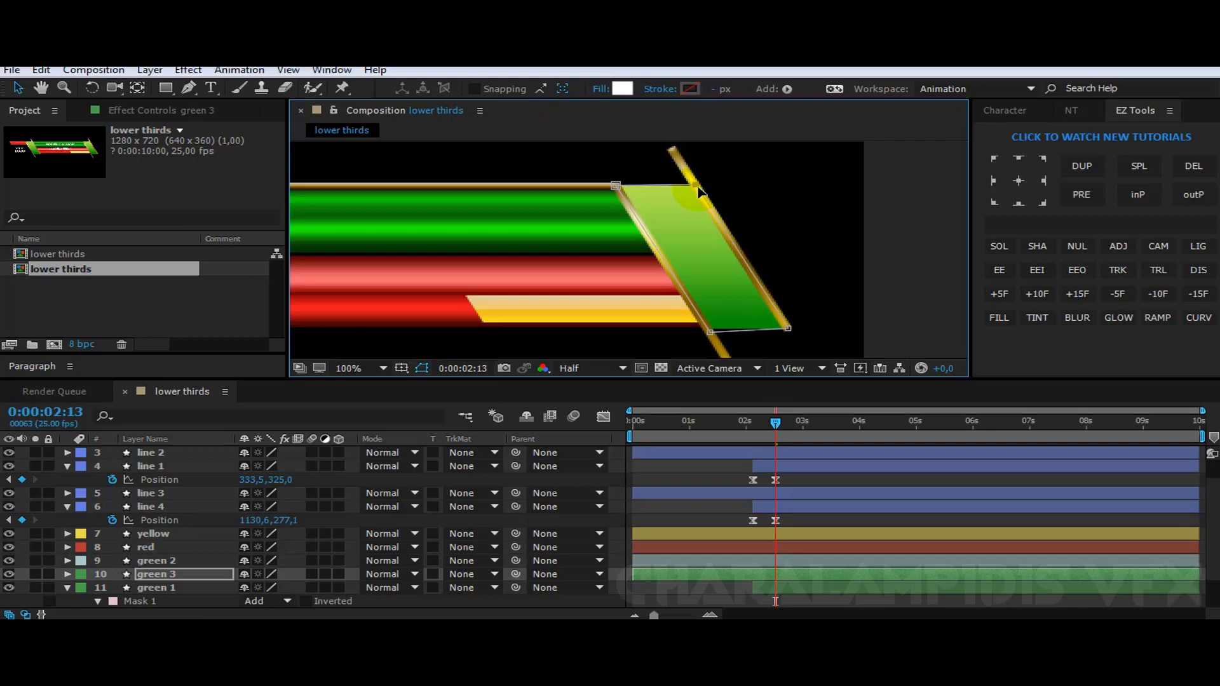
- Keyframe green 3's Mask Path at 0:00:02:13, and at 0:00:02:03 move the whole mask left until its right edge meets the gold line
{"action": "scroll", "coordinate": [130, 564], "scroll_direction": "down", "scroll_amount": 2}
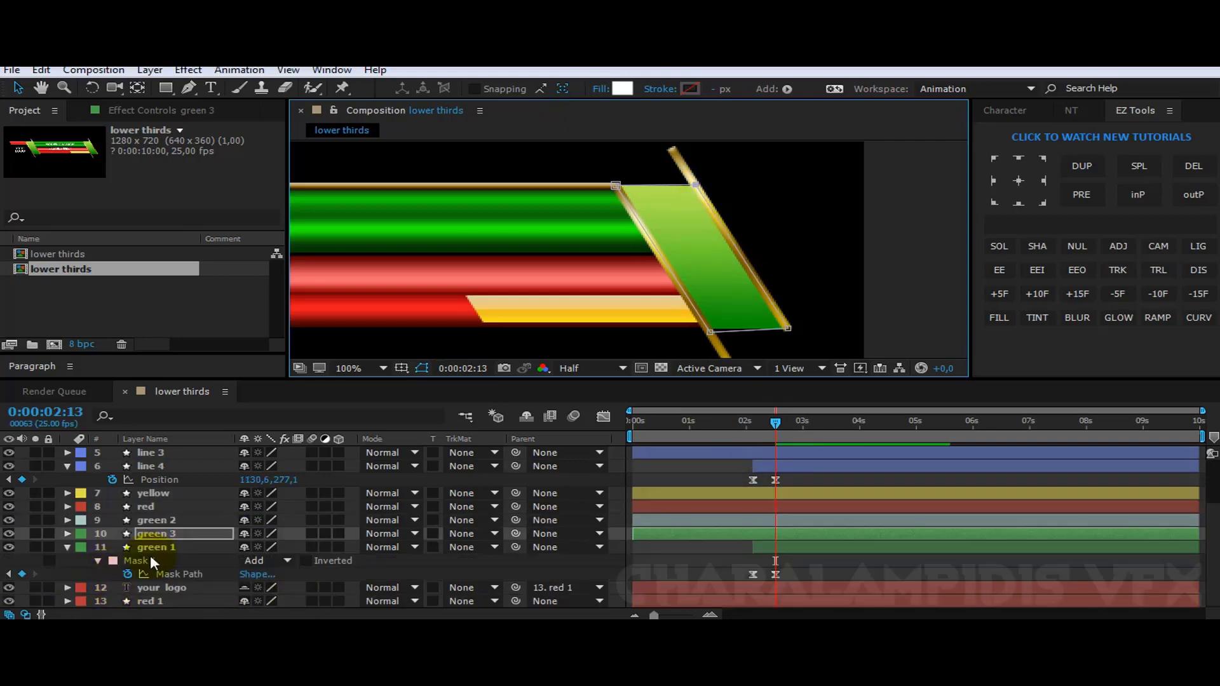
{"action": "left_click", "coordinate": [146, 536]}
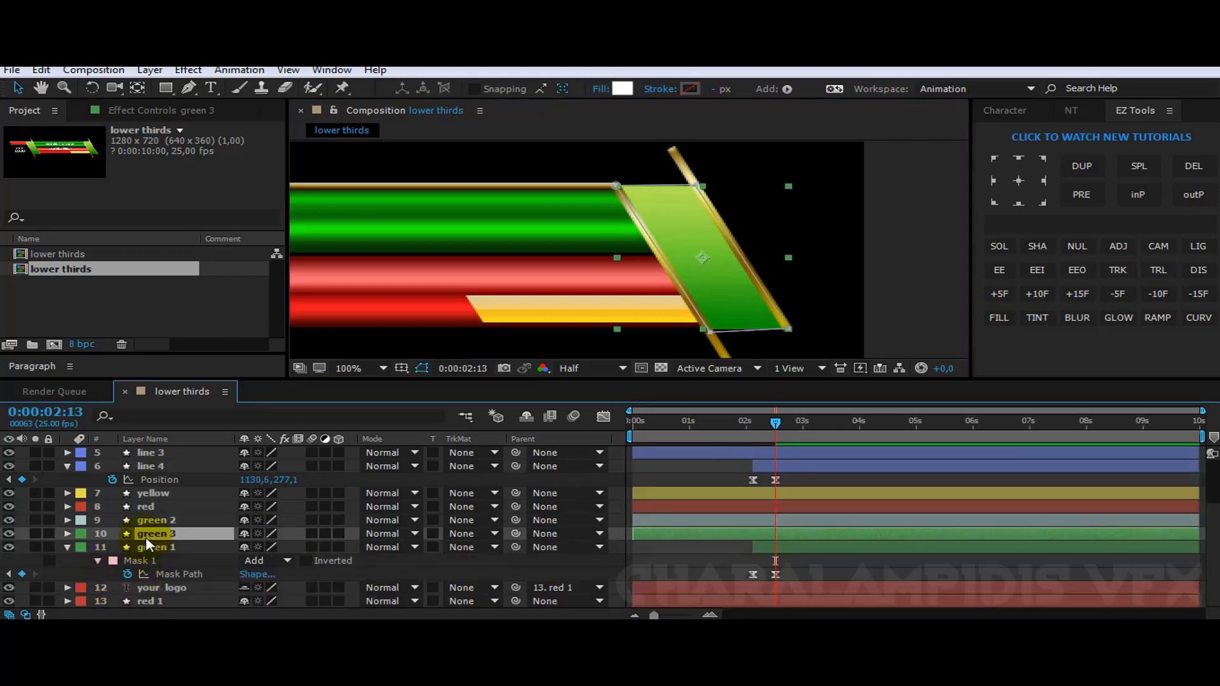
{"action": "key", "text": "m"}
{"action": "left_click", "coordinate": [127, 560]}
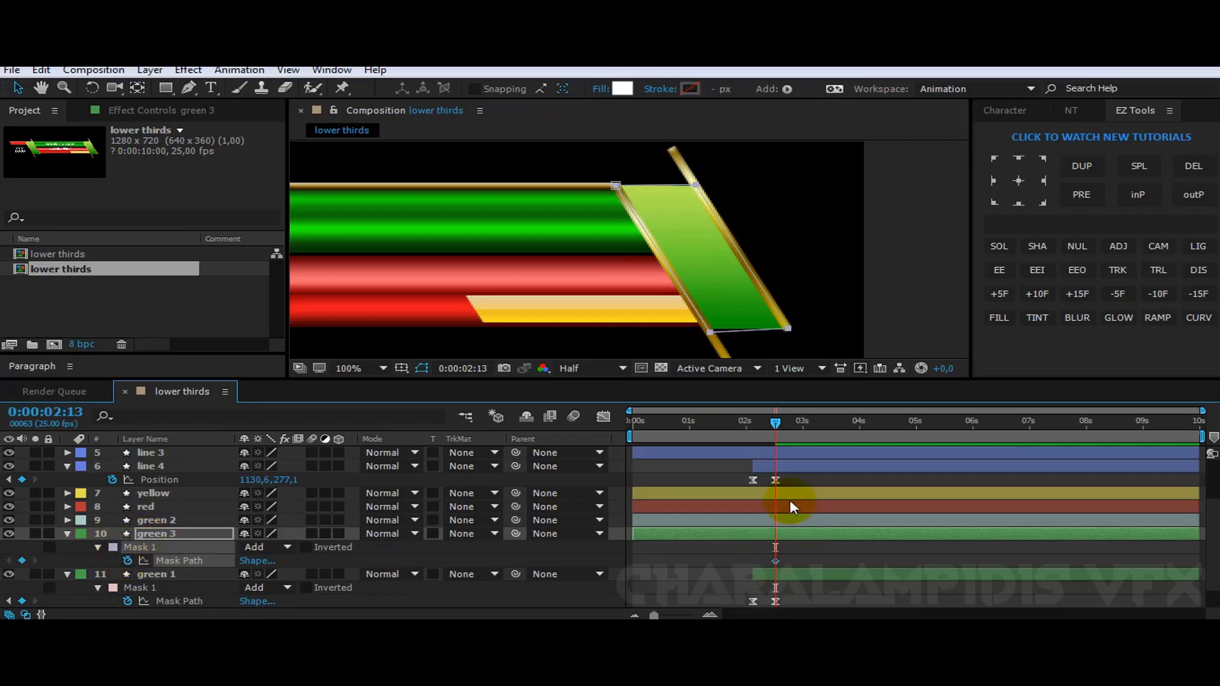
{"action": "key", "text": "shift+Page_Up"}
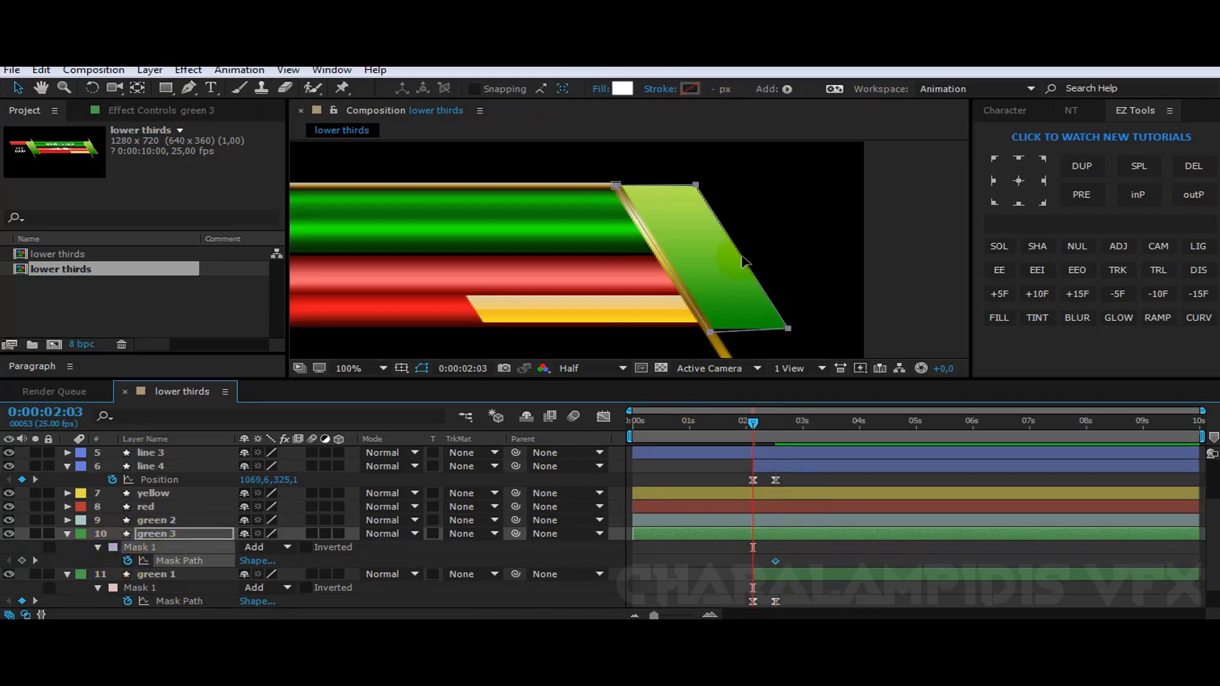
{"action": "left_click_drag", "start_coordinate": [744, 264], "coordinate": [660, 269]}
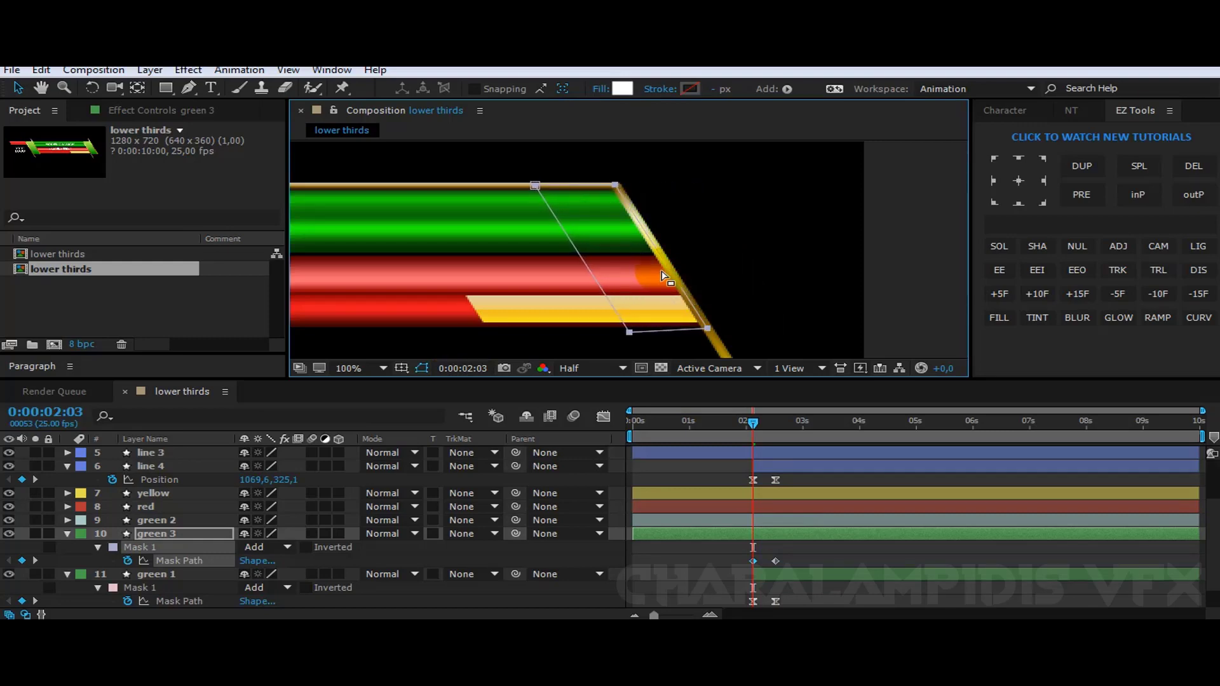
- Trim the start of the green 3 layer to 0:00:02:03 and apply Easy Ease to its two Mask Path keyframes
{"action": "left_click", "coordinate": [752, 533]}
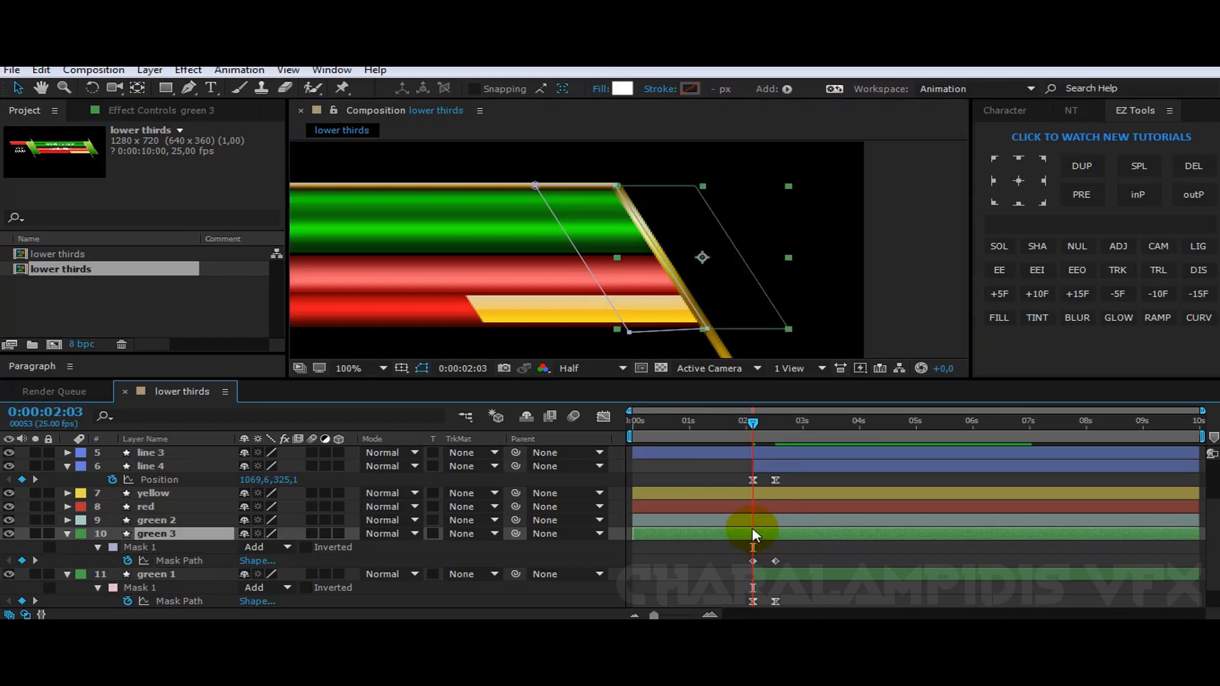
{"action": "key", "text": "alt+bracketleft"}
{"action": "left_click_drag", "start_coordinate": [757, 423], "coordinate": [763, 423]}
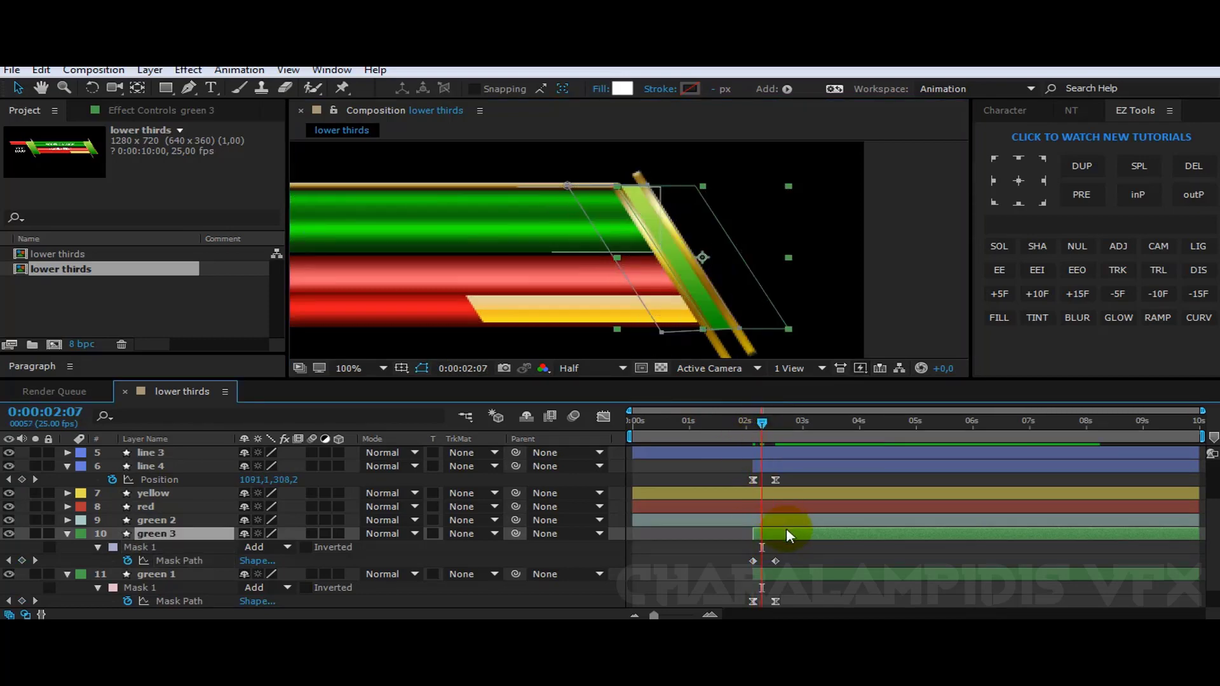
{"action": "left_click_drag", "start_coordinate": [787, 545], "coordinate": [740, 566]}
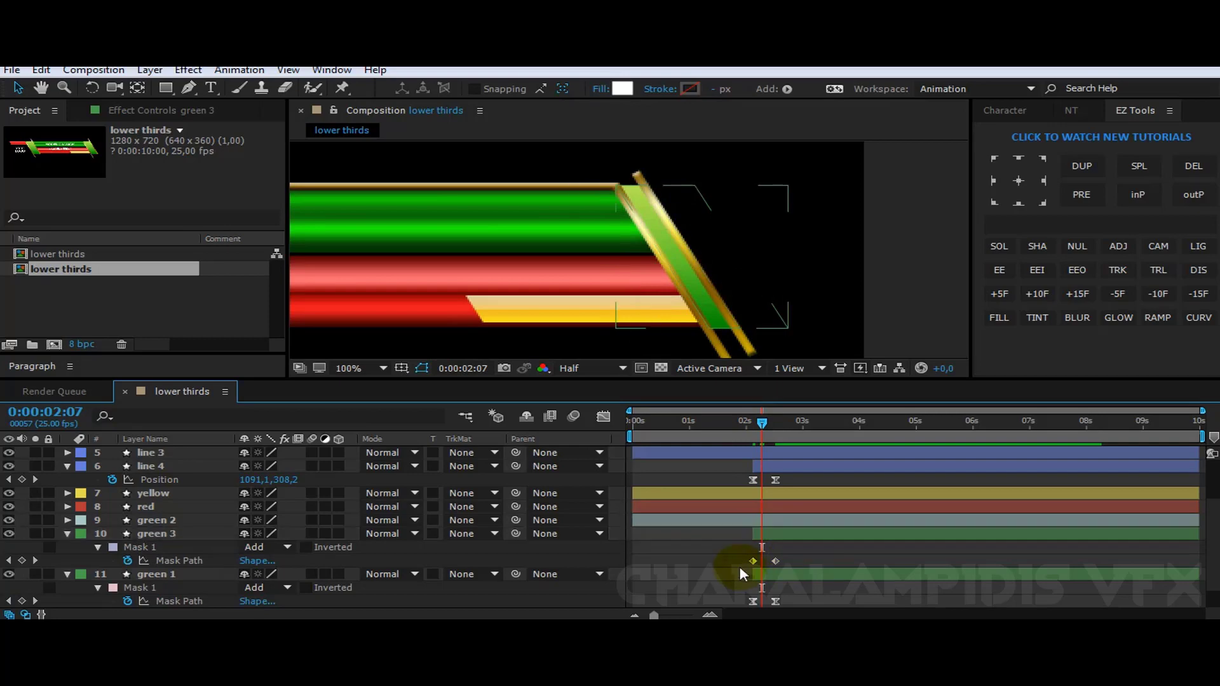
{"action": "left_click", "coordinate": [996, 277]}
- Set the composition magnification to Fit up to 100% and view the whole graphic at 0:00:02:13
{"action": "left_click_drag", "start_coordinate": [773, 426], "coordinate": [780, 424]}
{"action": "left_click", "coordinate": [351, 367]}
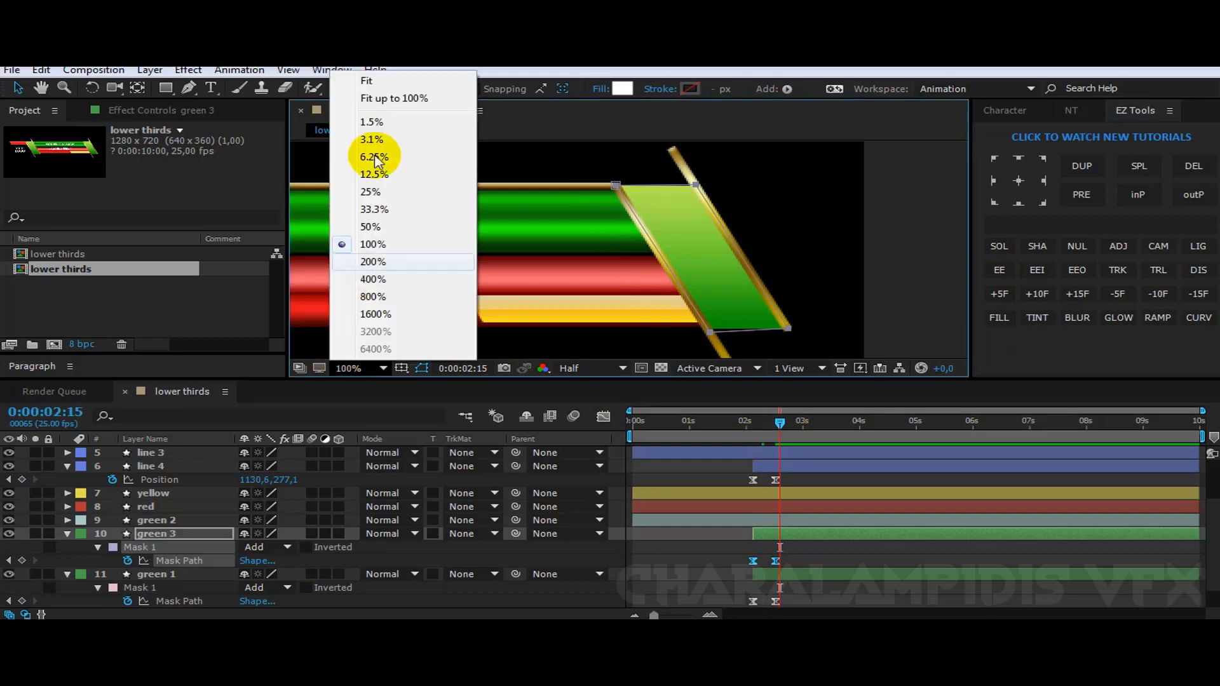
{"action": "left_click", "coordinate": [387, 100]}
{"action": "left_click_drag", "start_coordinate": [779, 428], "coordinate": [775, 425]}
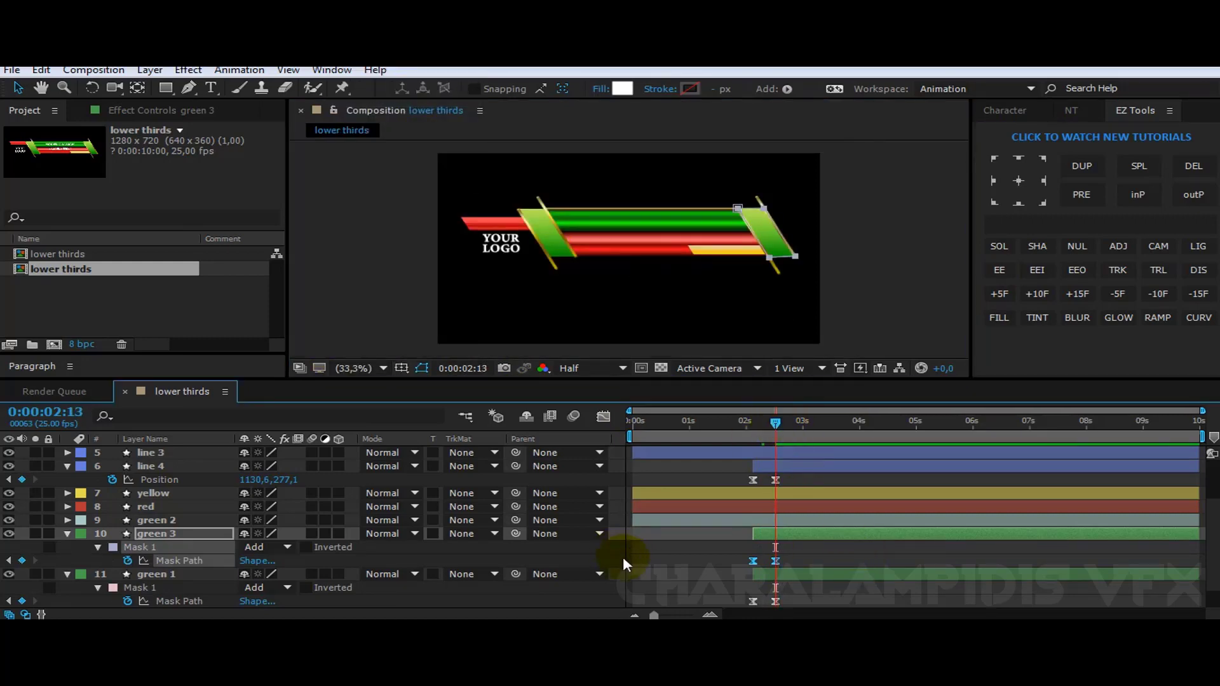
{"action": "scroll", "coordinate": [67, 487], "scroll_direction": "up", "scroll_amount": 3}
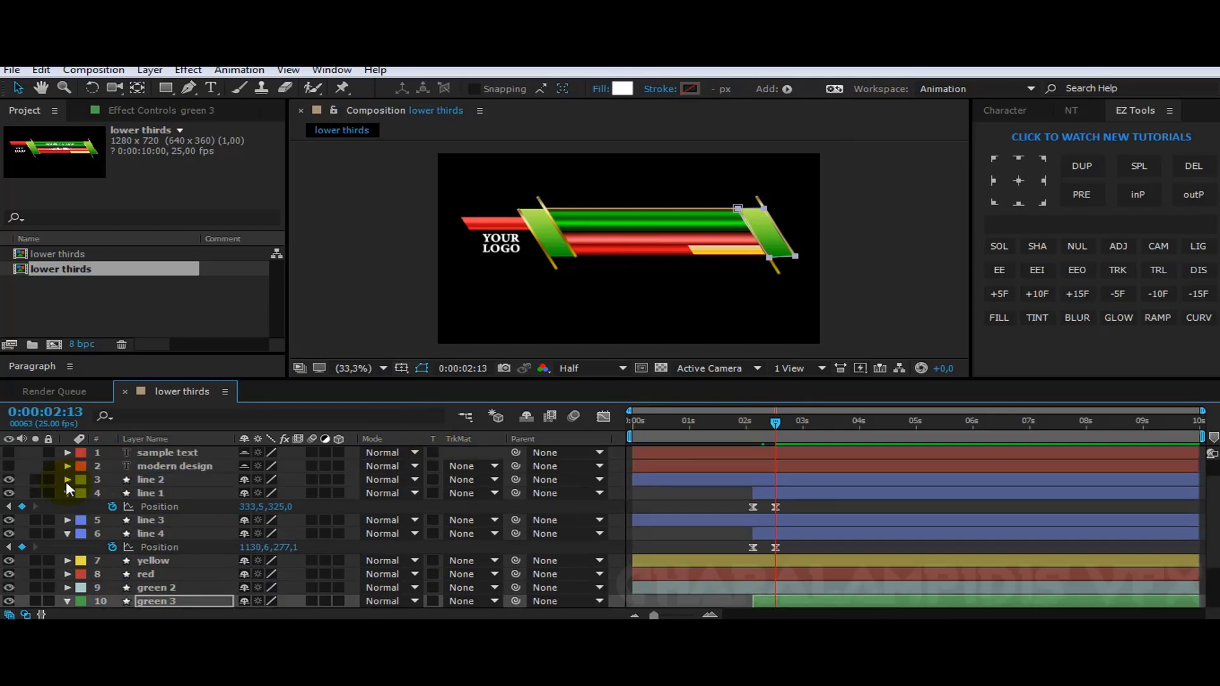
- Show the sample text and modern design layers and collapse the expanded line 1, line 4 and green 3 layers
{"action": "left_click", "coordinate": [9, 452]}
{"action": "left_click", "coordinate": [9, 465]}
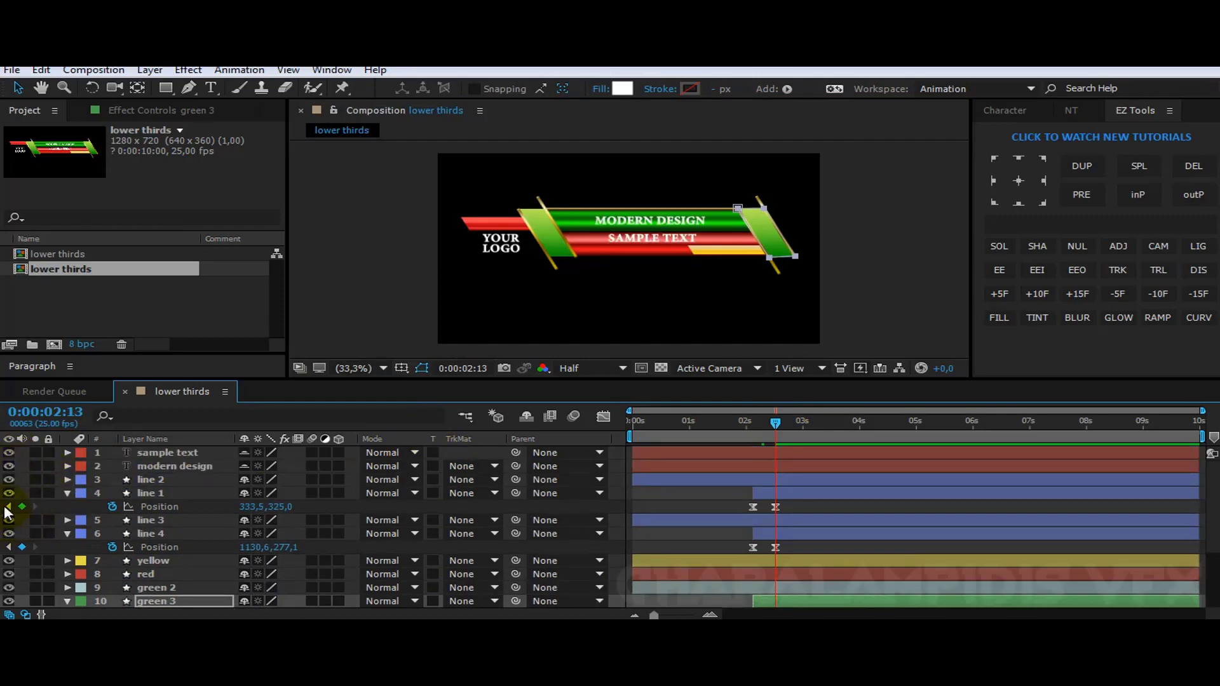
{"action": "left_click", "coordinate": [67, 493]}
{"action": "left_click", "coordinate": [68, 518]}
{"action": "left_click", "coordinate": [66, 574]}
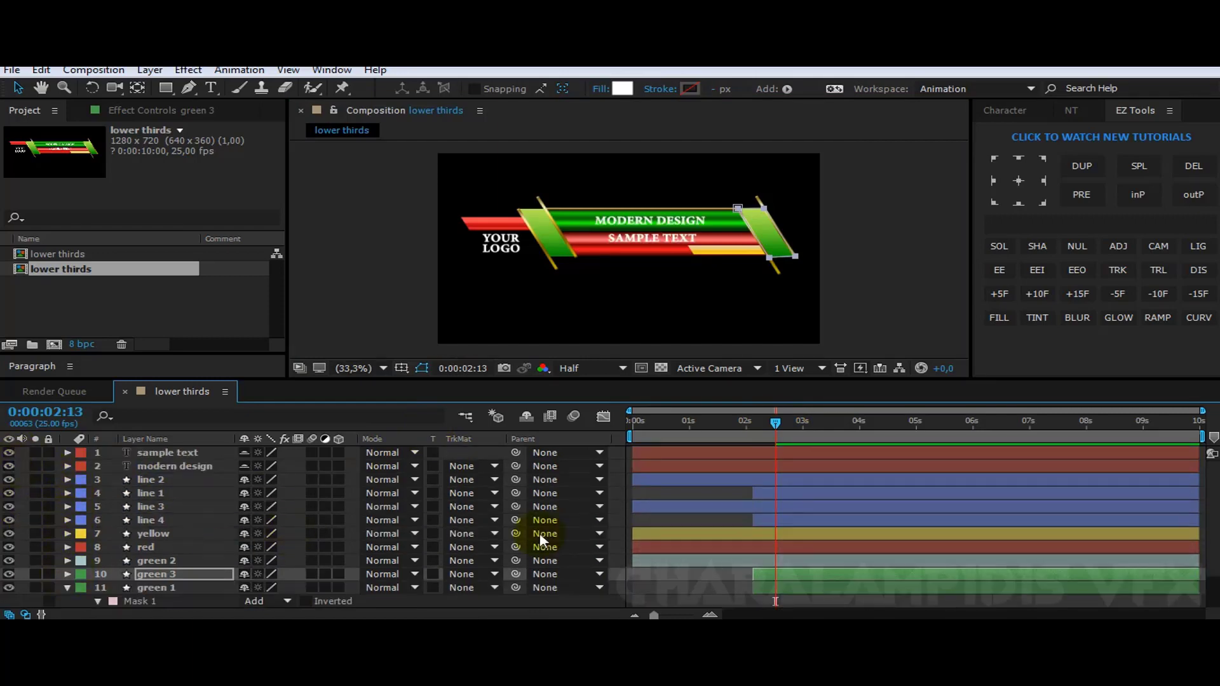
- Draw a white rectangle shape over the MODERN DESIGN title and centre its anchor point
{"action": "left_click", "coordinate": [166, 89]}
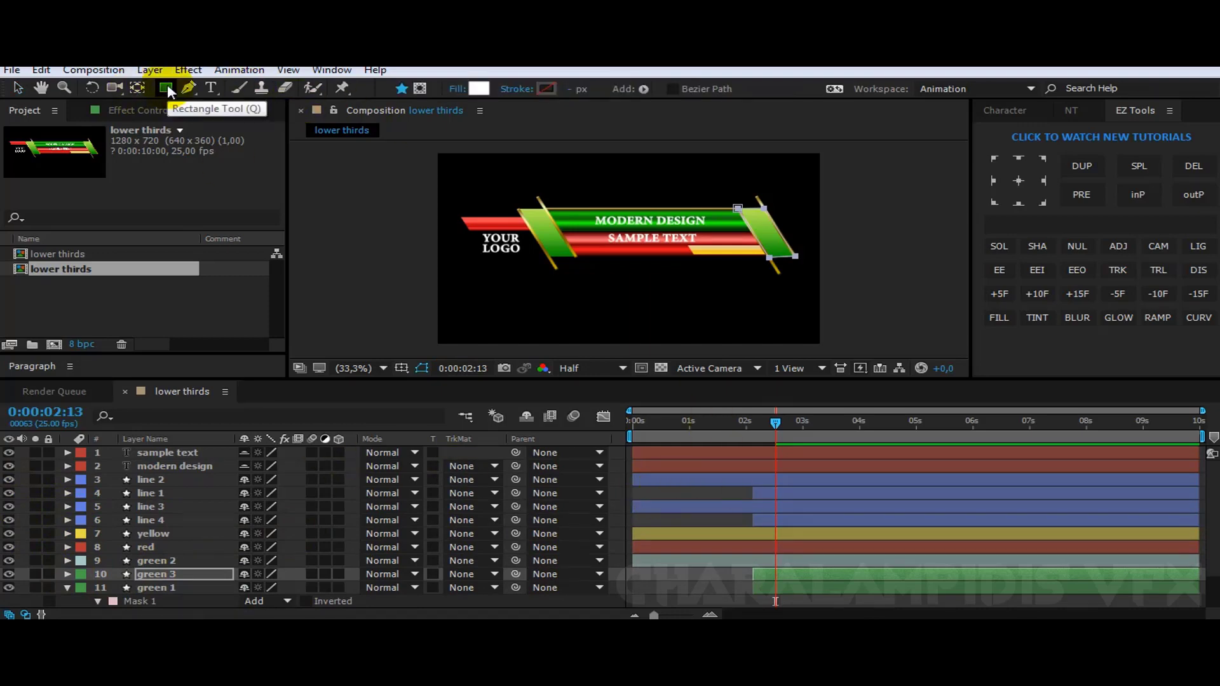
{"action": "left_click", "coordinate": [625, 494]}
{"action": "left_click_drag", "start_coordinate": [575, 211], "coordinate": [726, 226]}
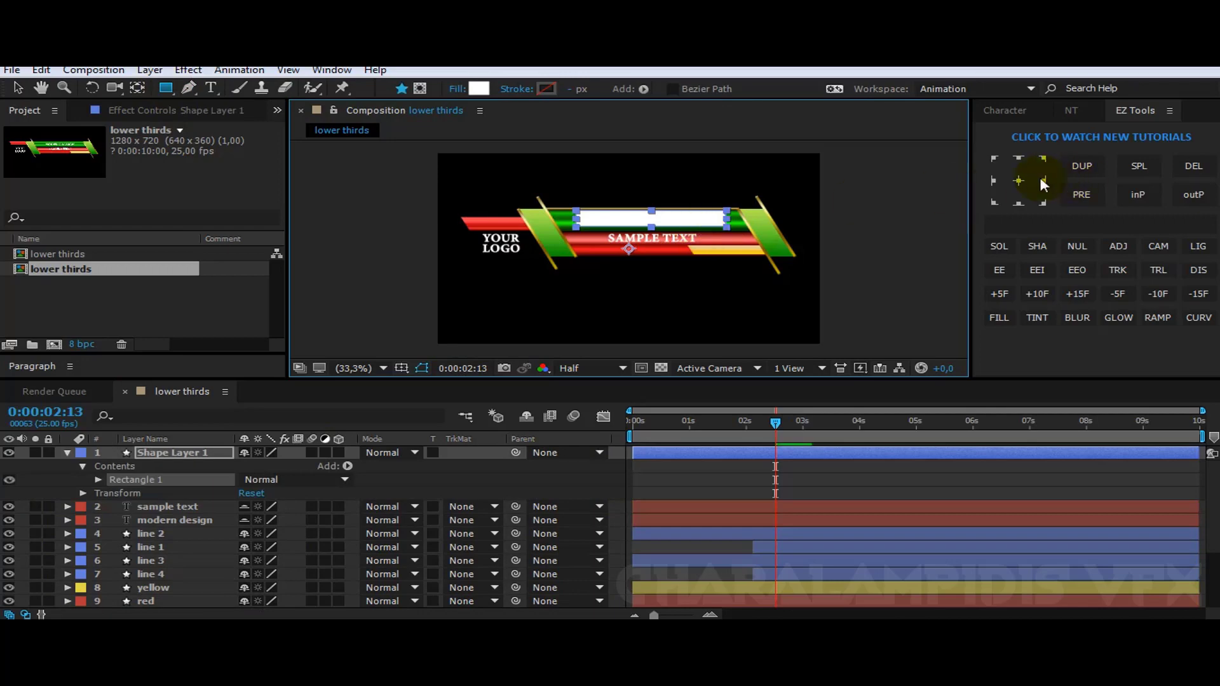
{"action": "left_click", "coordinate": [1018, 181]}
- Rename the new shape layer as mask 1 and place it directly above the modern design layer, collapsed
{"action": "left_click", "coordinate": [177, 453]}
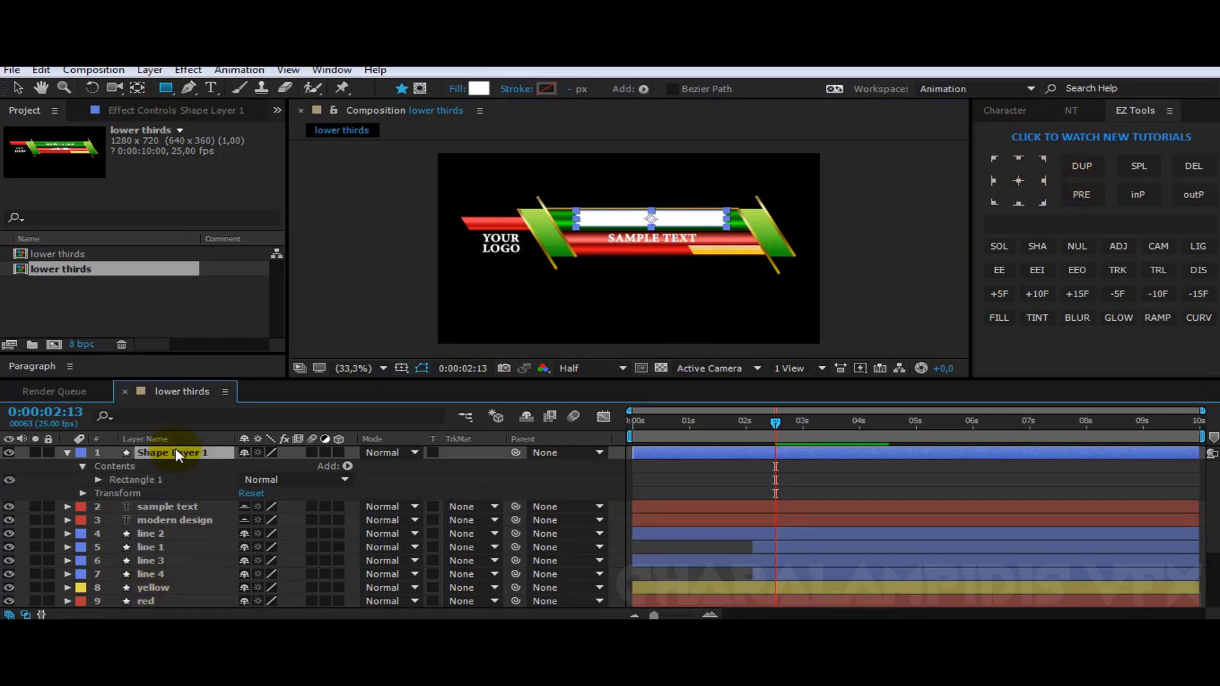
{"action": "key", "text": "Return"}
{"action": "type", "text": "mask"}
{"action": "key", "text": "Return"}
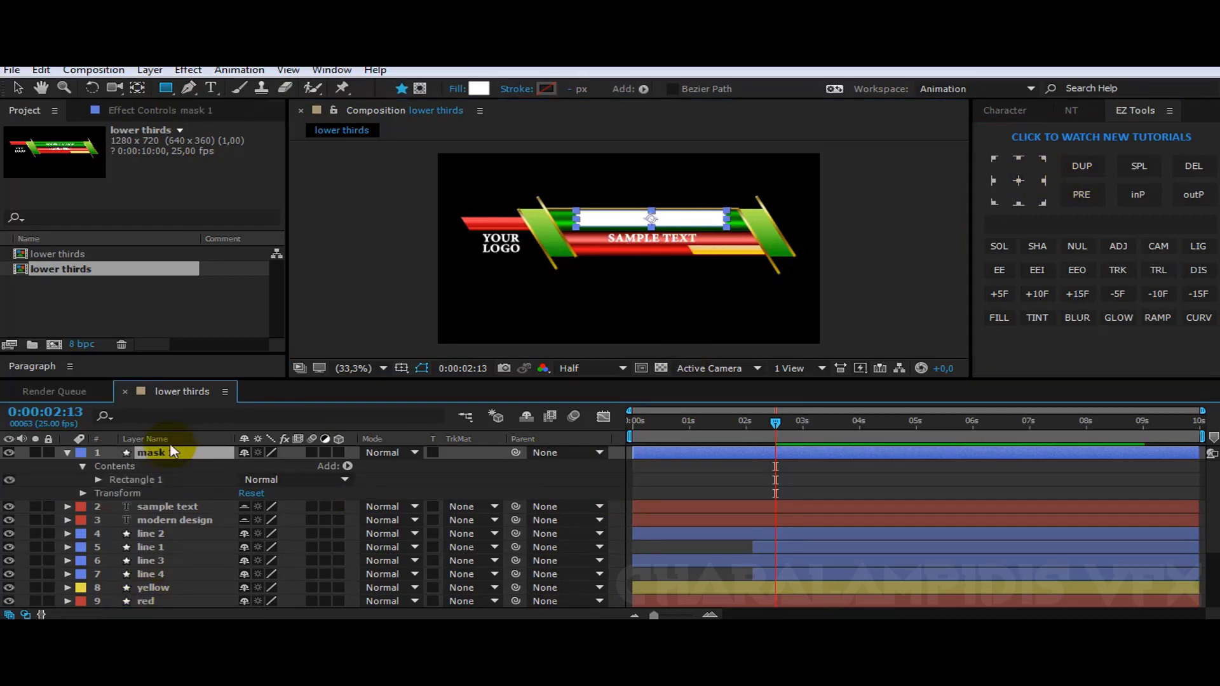
{"action": "left_click_drag", "start_coordinate": [166, 452], "coordinate": [177, 513]}
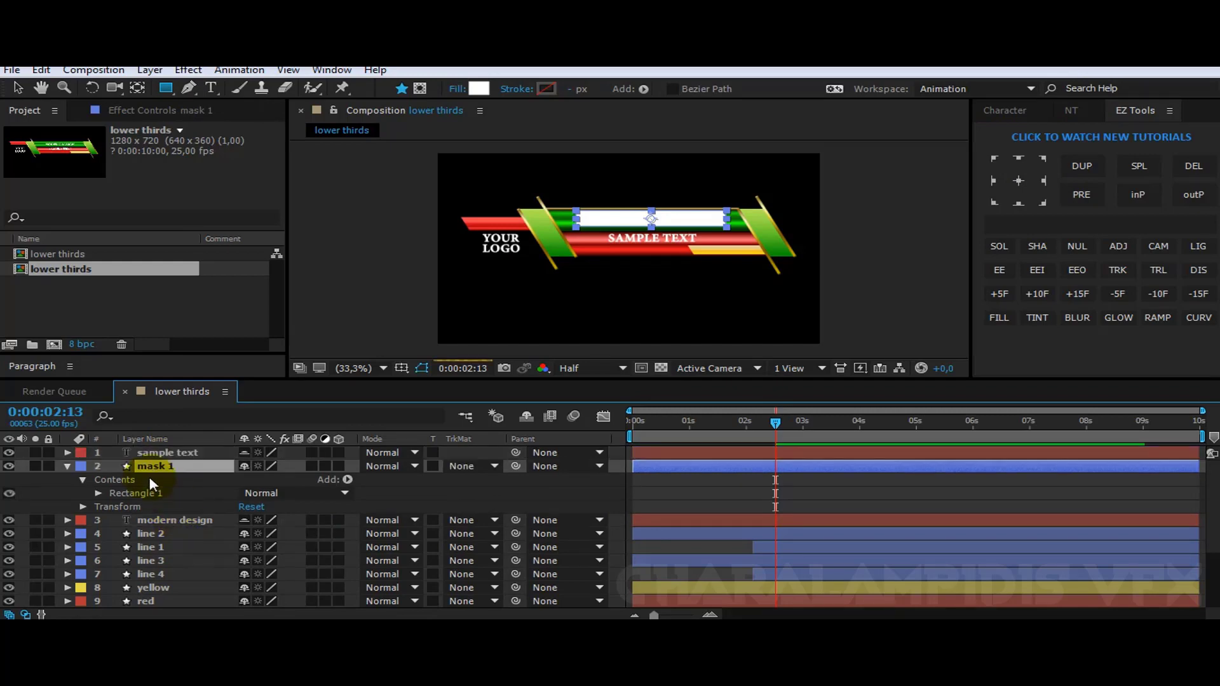
{"action": "left_click", "coordinate": [67, 466]}
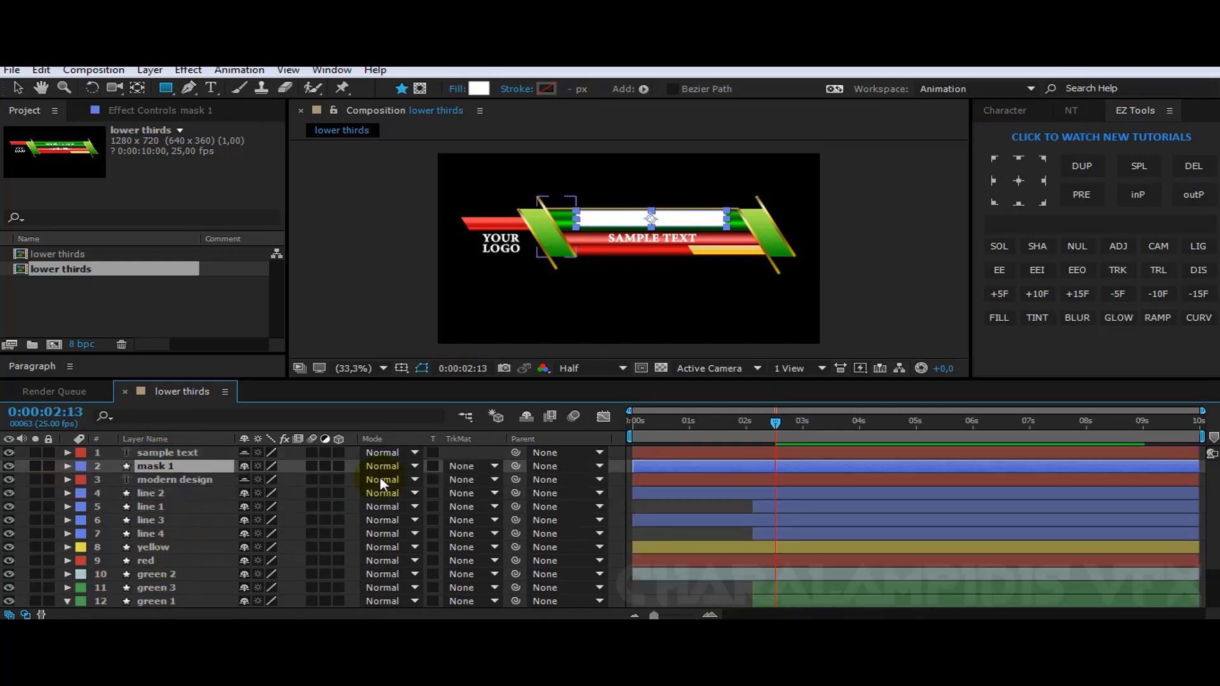
- Set the modern design layer's track matte to Luma Matte using mask 1
{"action": "left_click", "coordinate": [473, 482]}
{"action": "left_click", "coordinate": [521, 558]}
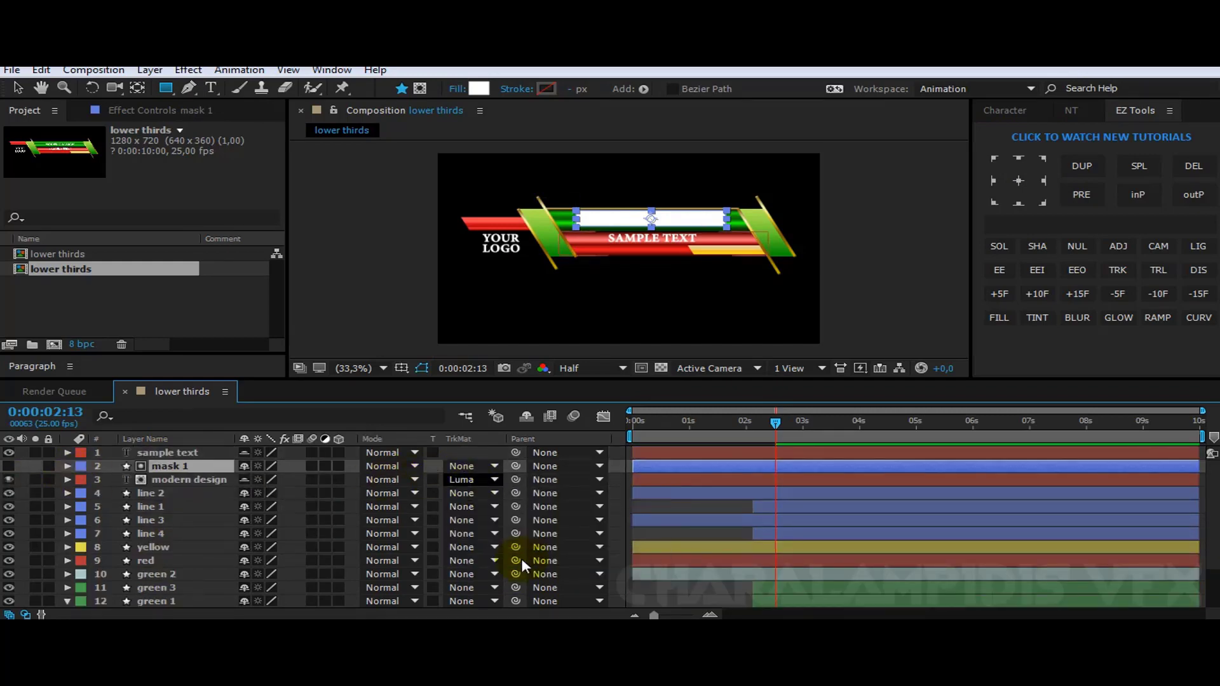
{"action": "left_click", "coordinate": [208, 483]}
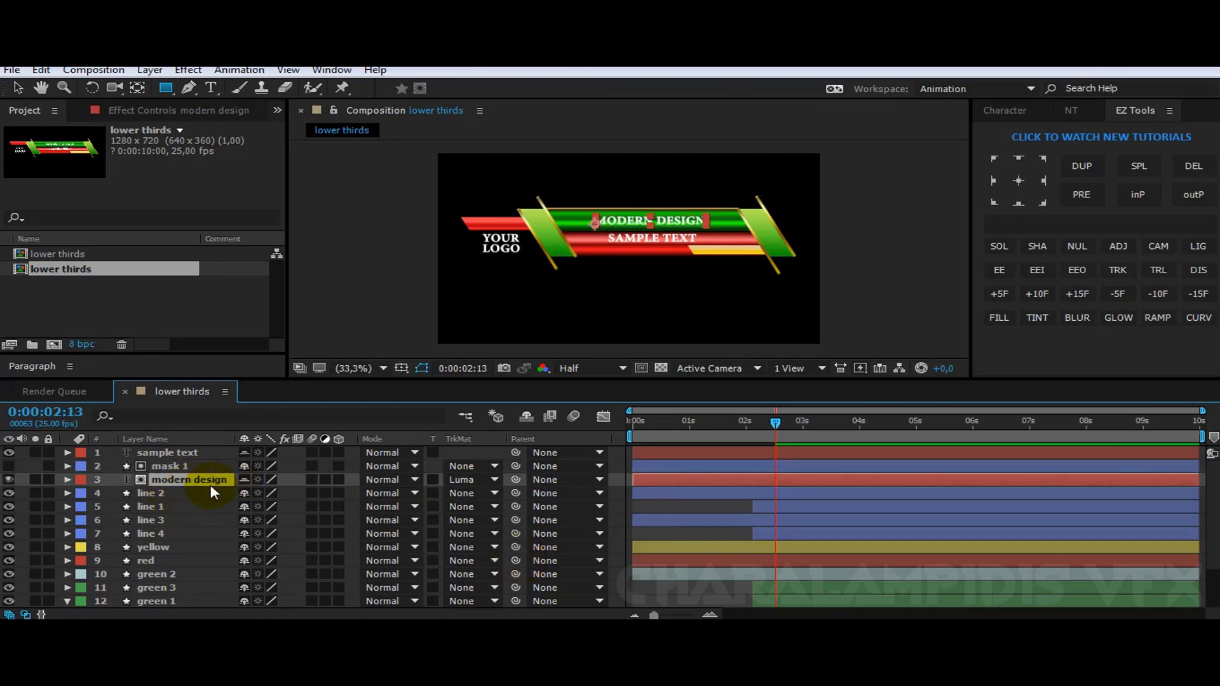
{"action": "left_click", "coordinate": [614, 474]}
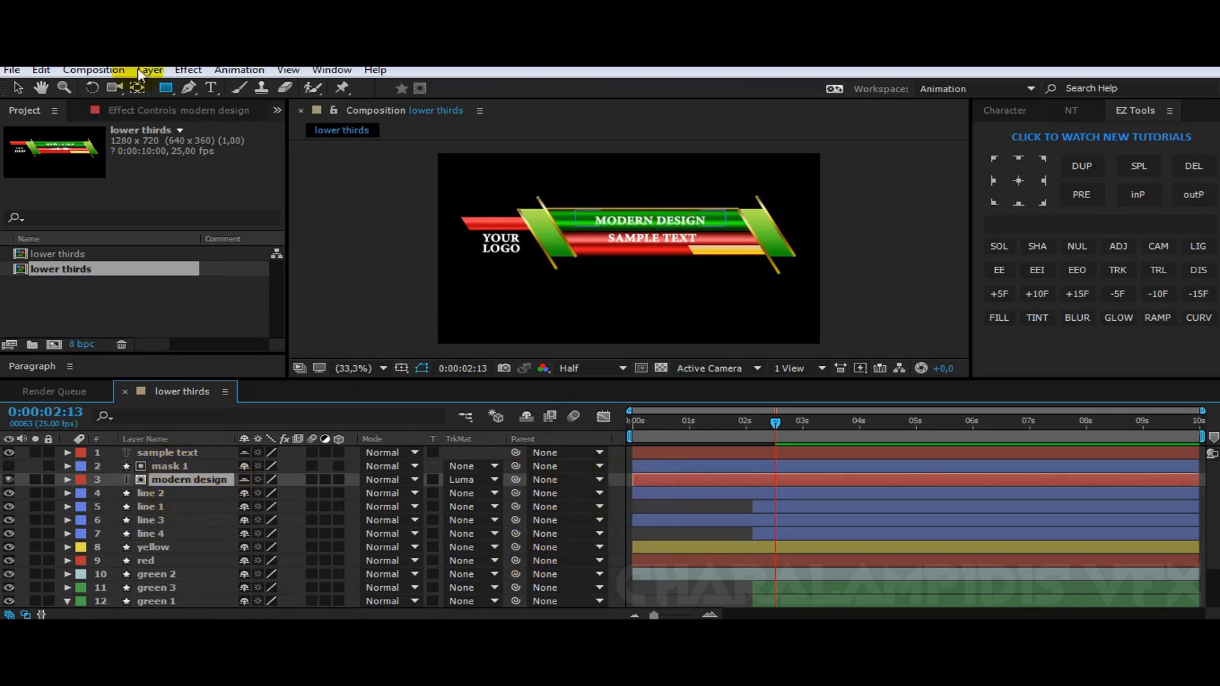
- Draw a second white rectangle shape over the SAMPLE TEXT line and centre its anchor point
{"action": "left_click", "coordinate": [168, 88]}
{"action": "left_click_drag", "start_coordinate": [583, 236], "coordinate": [734, 240]}
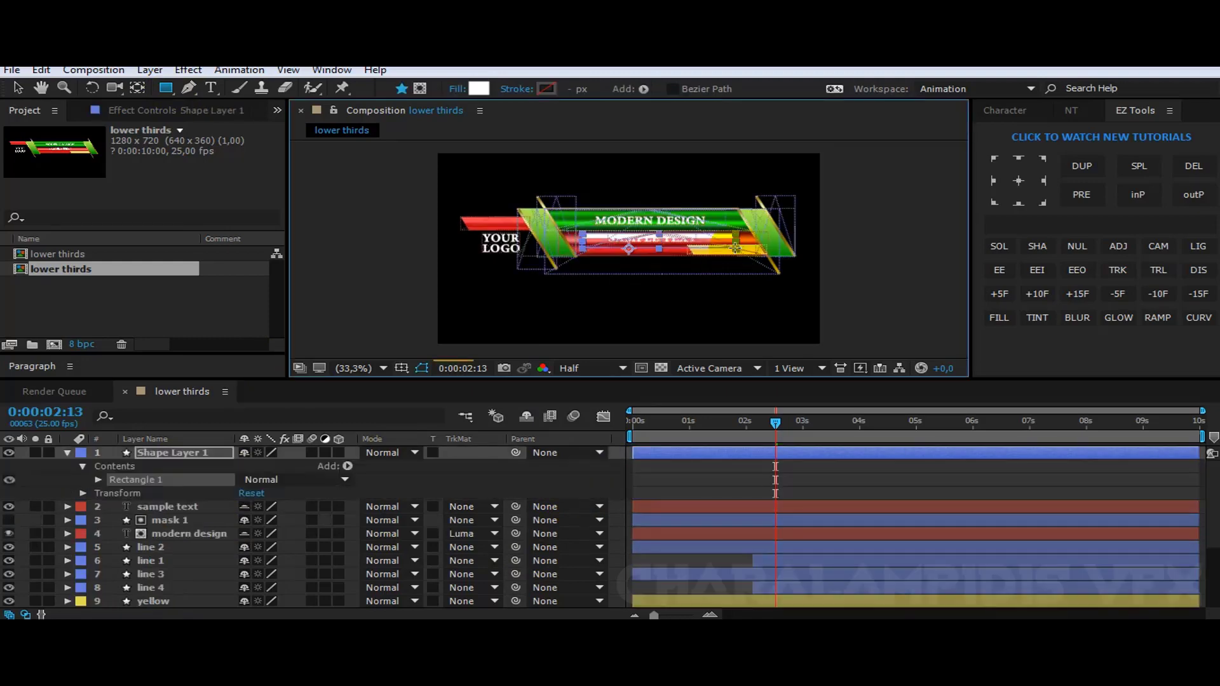
{"action": "left_click", "coordinate": [1018, 181]}
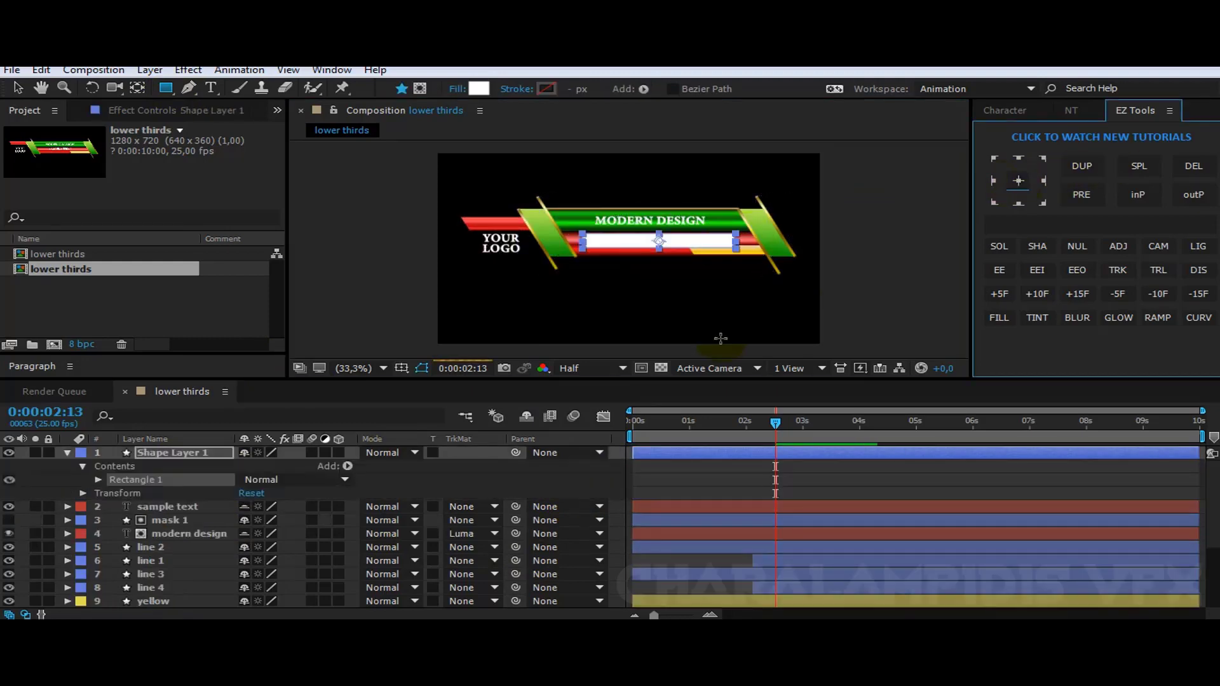
- Rename the second rectangle's layer as mask 2 and collapse its properties
{"action": "left_click", "coordinate": [156, 454]}
{"action": "key", "text": "Return"}
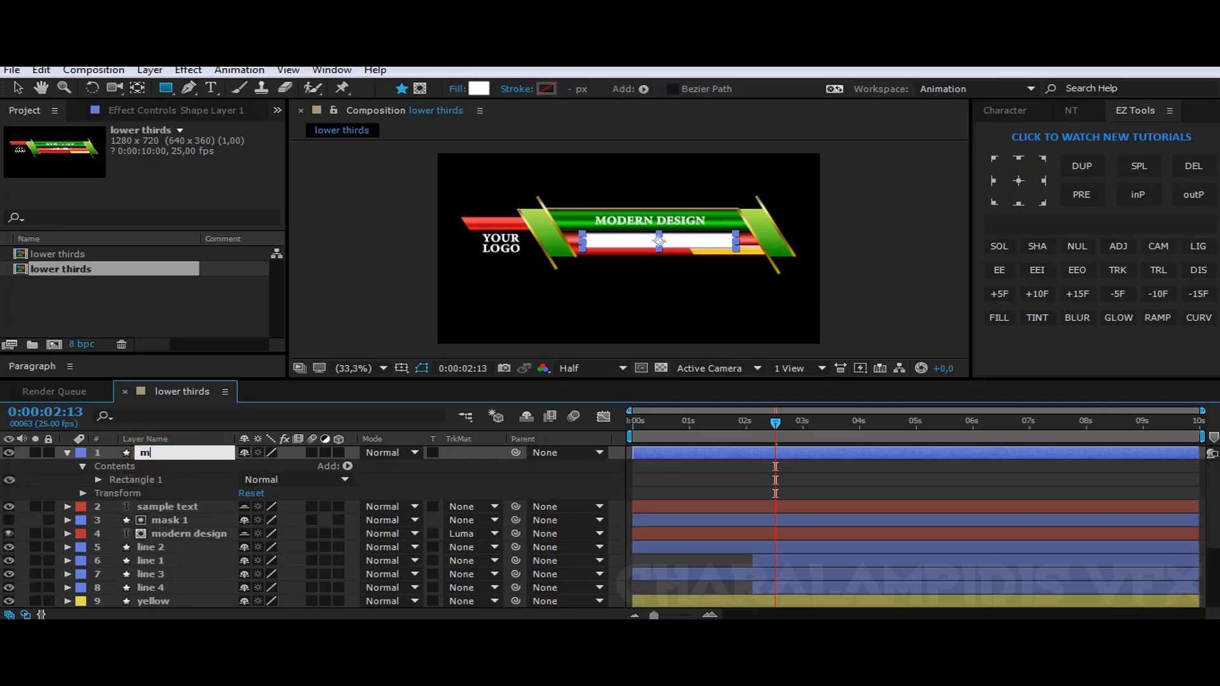
{"action": "type", "text": "mask 2"}
{"action": "key", "text": "Return"}
{"action": "left_click", "coordinate": [66, 454]}
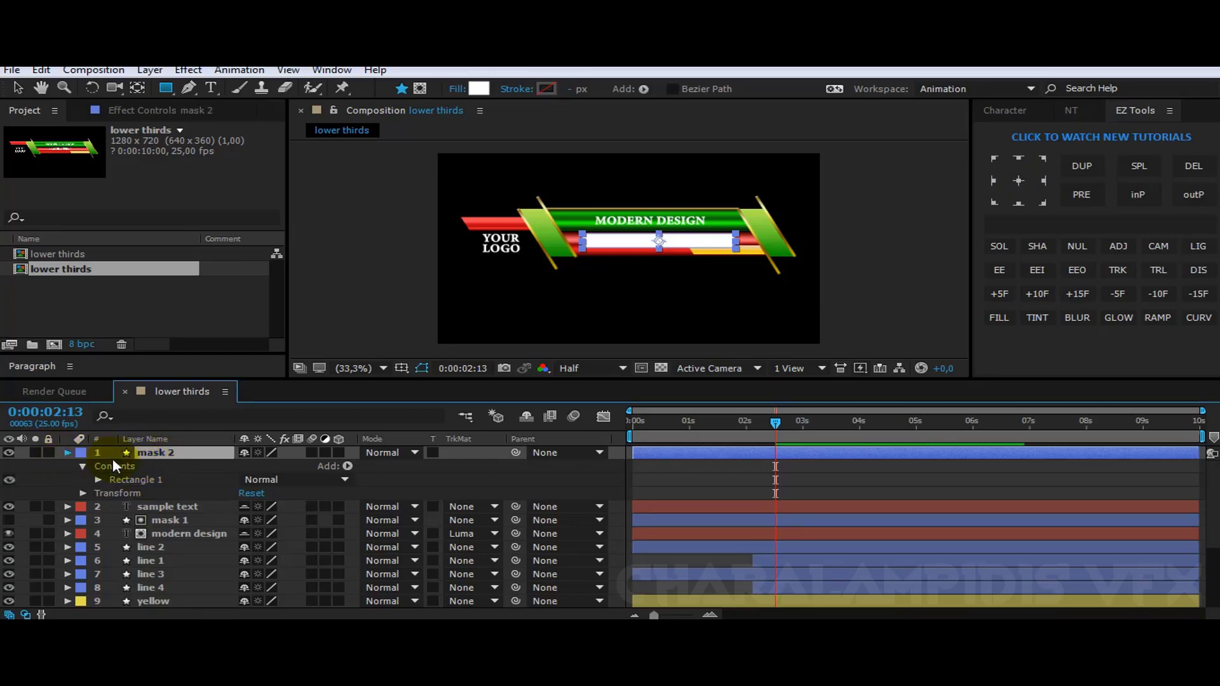
- Set the sample text layer's track matte to Luma Matte using mask 2, and hide the shy layers
{"action": "left_click", "coordinate": [470, 466]}
{"action": "left_click", "coordinate": [518, 543]}
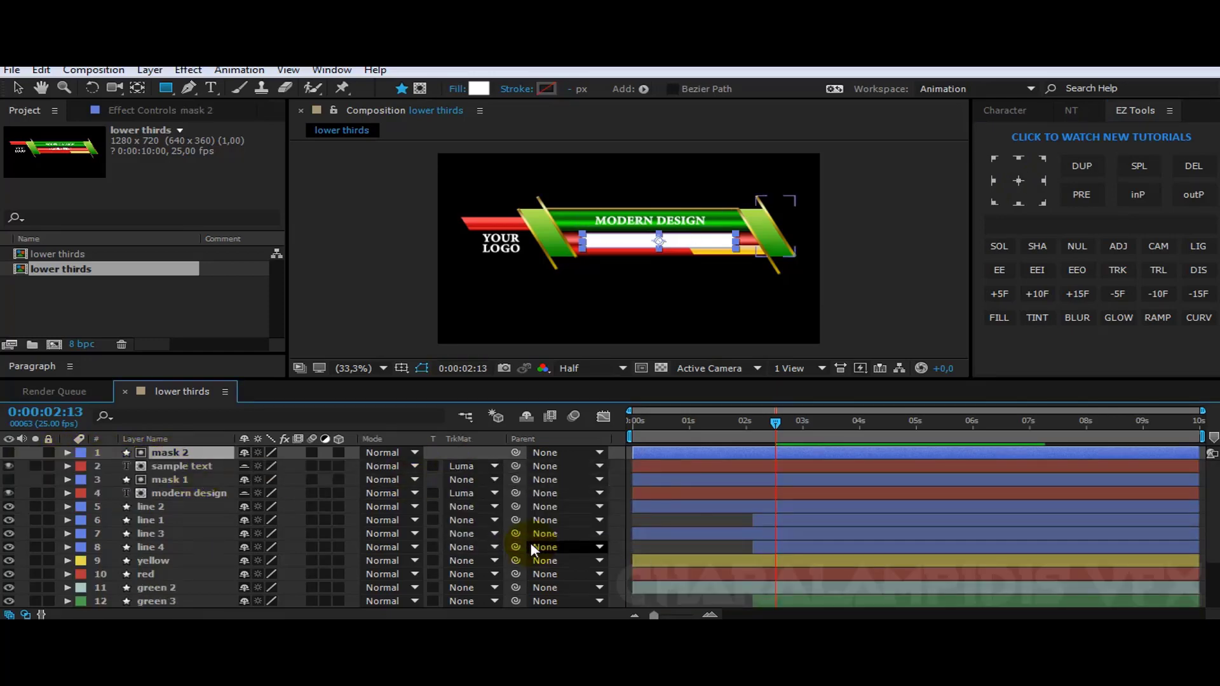
{"action": "left_click", "coordinate": [527, 417]}
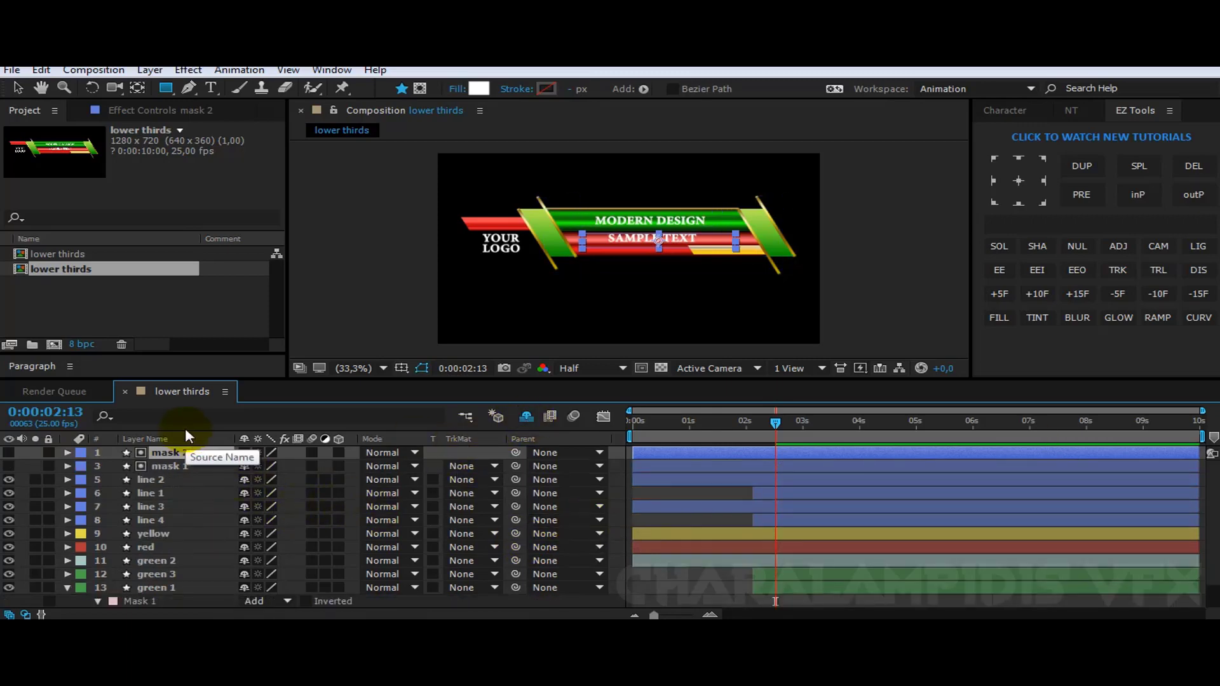
- Keyframe mask 1's Position at 0:00:02:23, and at 0:00:02:13 move it left to 244.5, 246
{"action": "left_click", "coordinate": [1037, 294]}
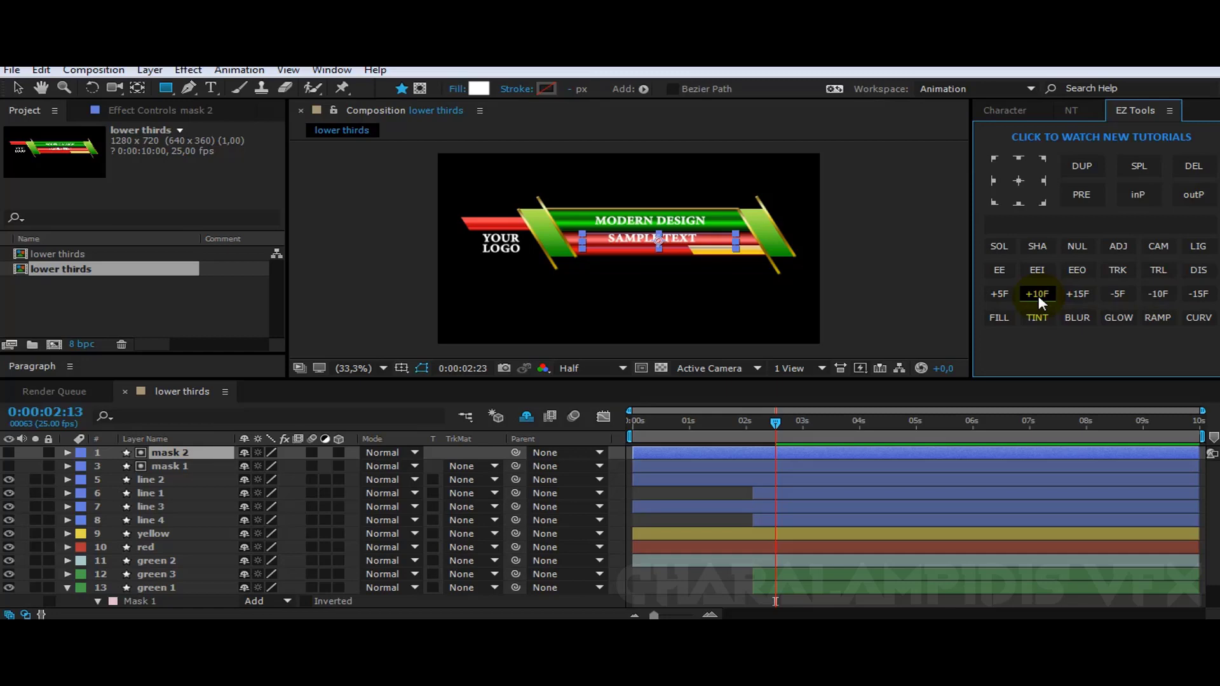
{"action": "left_click", "coordinate": [170, 467]}
{"action": "key", "text": "alt+shift+p"}
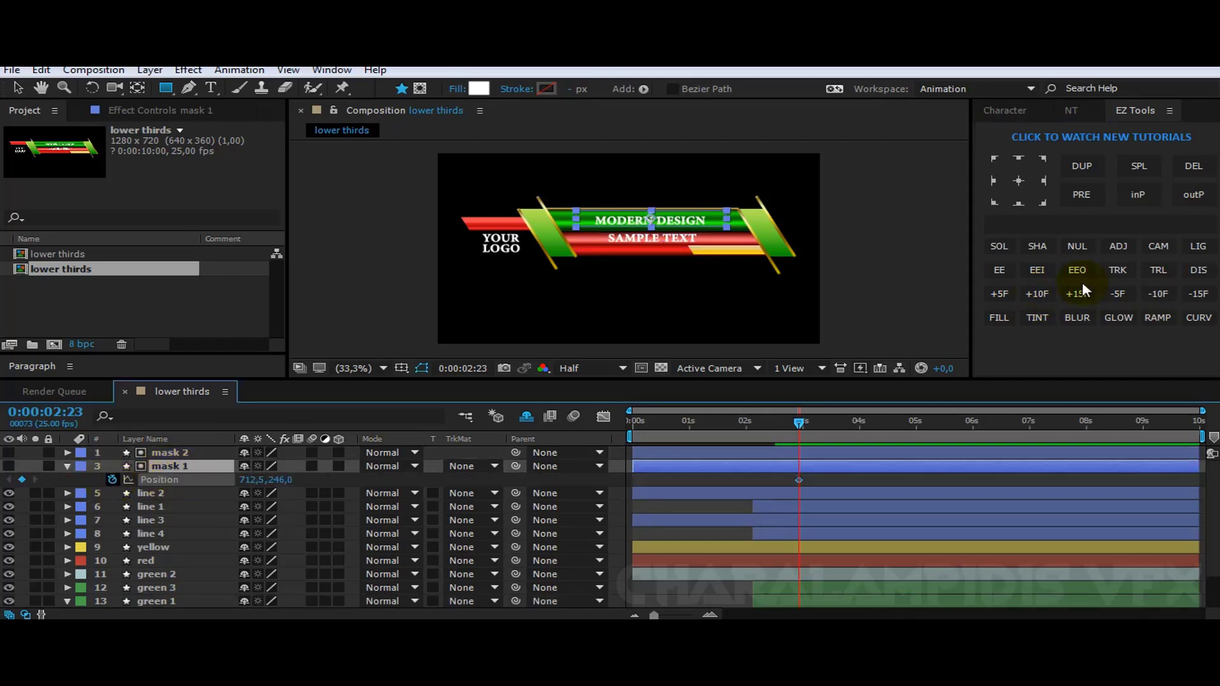
{"action": "left_click", "coordinate": [1158, 294]}
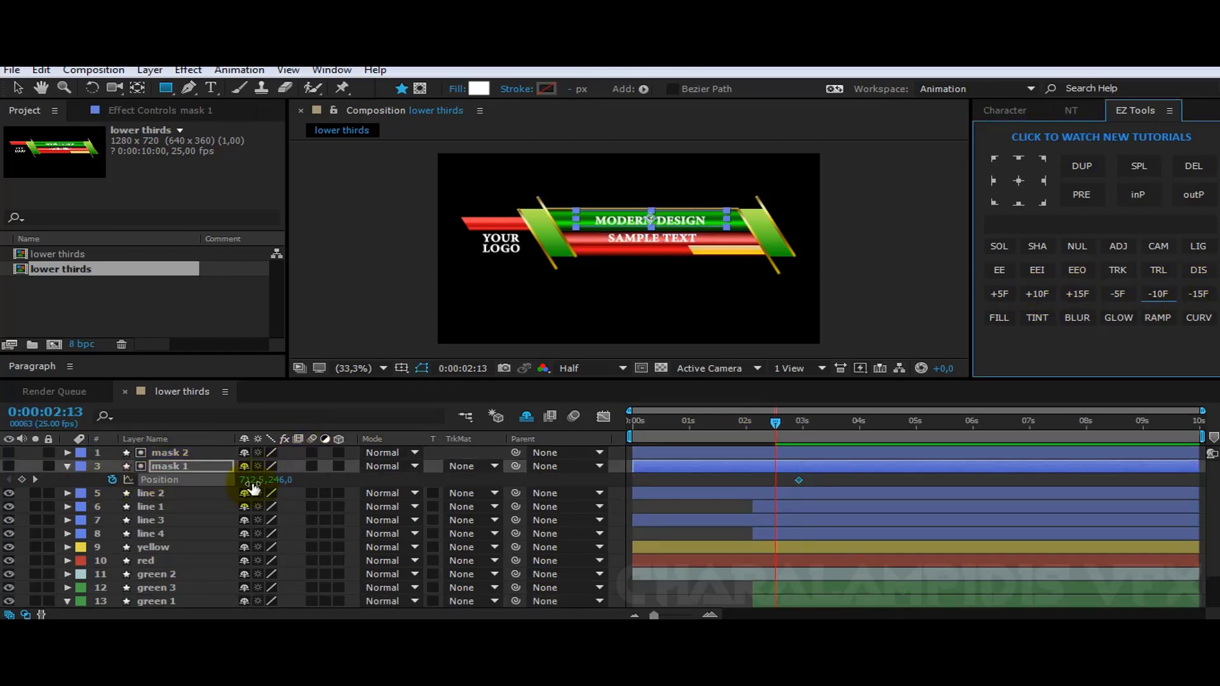
{"action": "left_click_drag", "start_coordinate": [249, 481], "coordinate": [53, 475]}
{"action": "left_click_drag", "start_coordinate": [248, 480], "coordinate": [23, 473]}
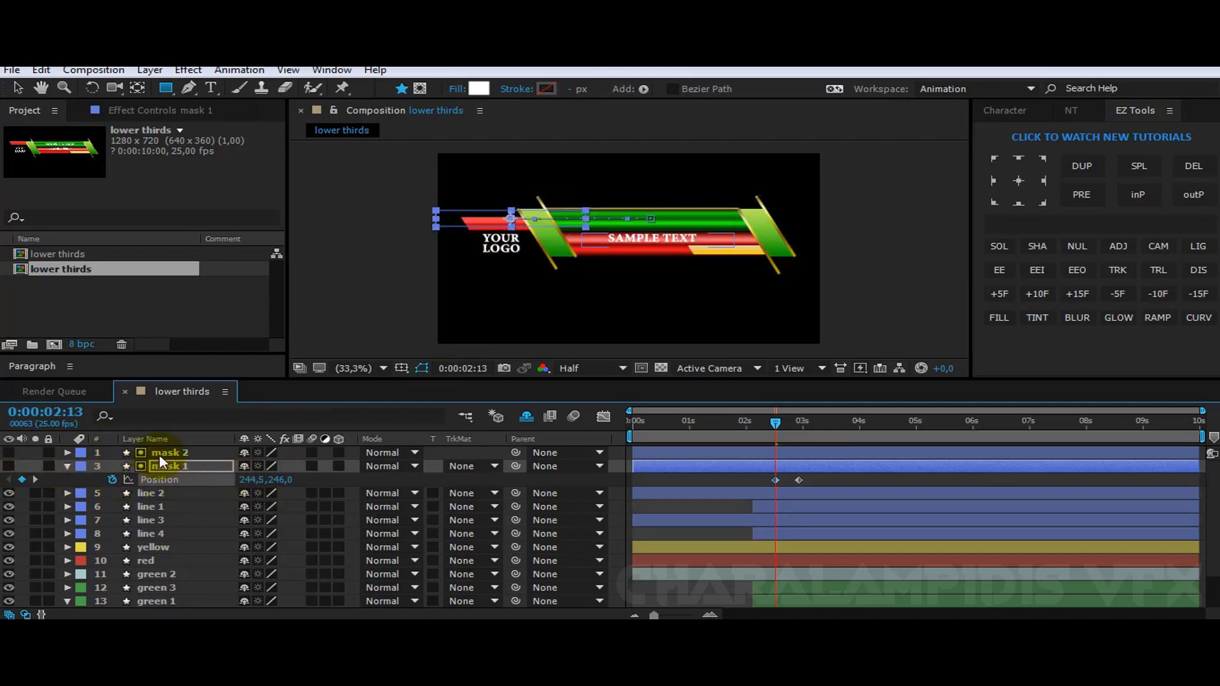
- Keyframe mask 2's Position at 0:00:03:08, and at 0:00:02:23 move it up to 738, 255
{"action": "left_click", "coordinate": [159, 453]}
{"action": "key", "text": "p"}
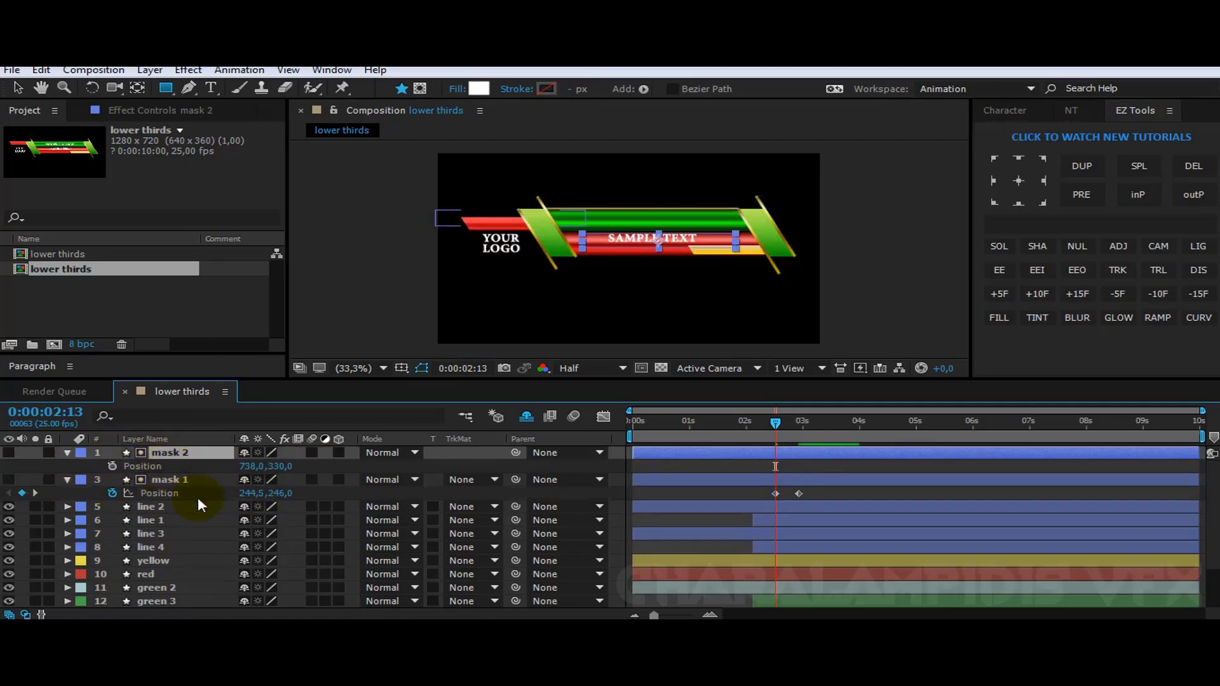
{"action": "left_click", "coordinate": [1043, 294]}
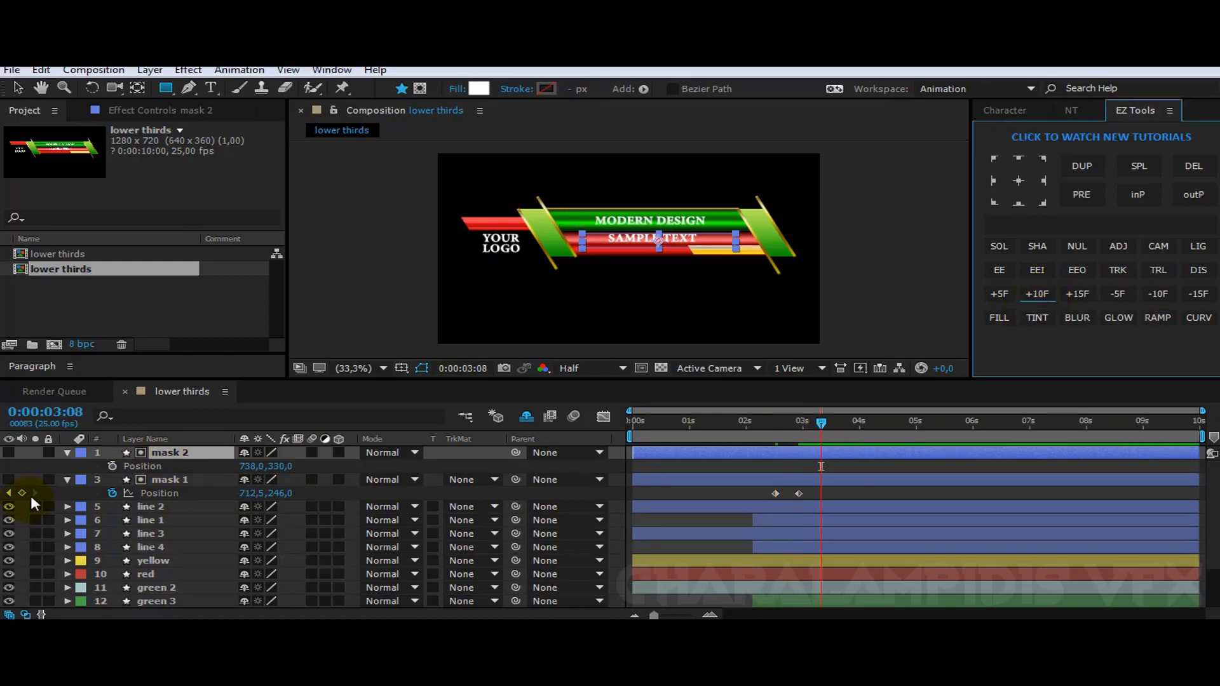
{"action": "left_click", "coordinate": [112, 466]}
{"action": "left_click", "coordinate": [1158, 294]}
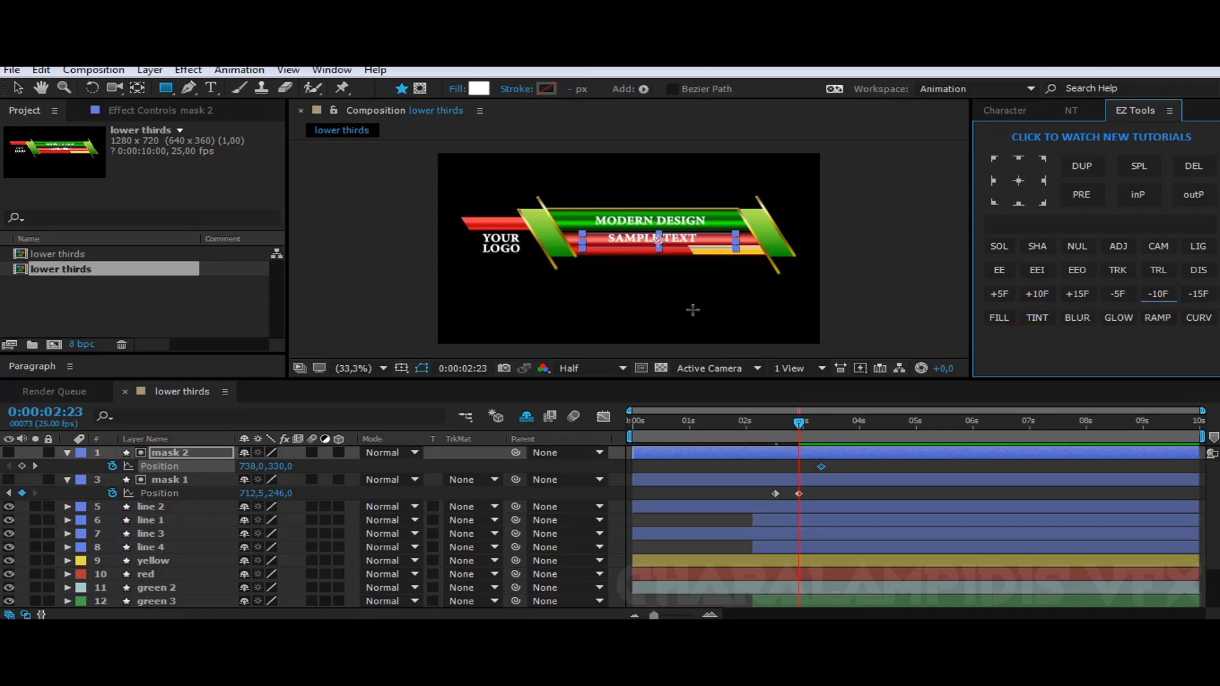
{"action": "left_click_drag", "start_coordinate": [278, 493], "coordinate": [242, 487]}
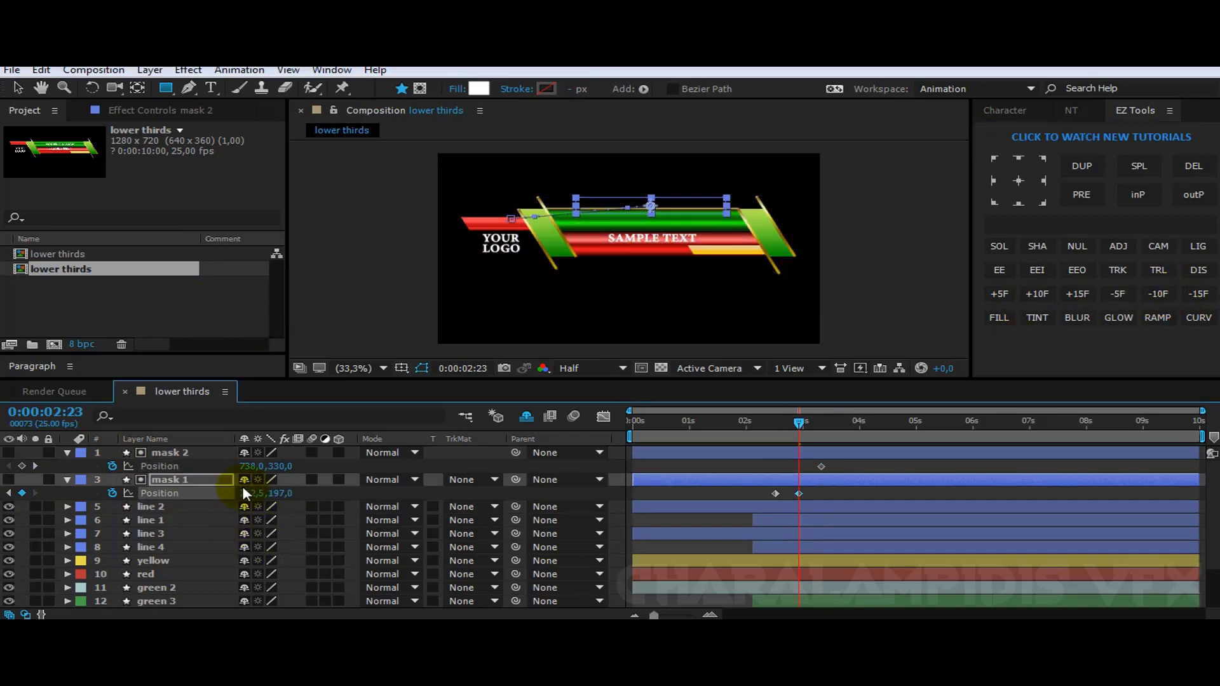
{"action": "key", "text": "ctrl+z"}
{"action": "left_click", "coordinate": [278, 467]}
{"action": "left_click_drag", "start_coordinate": [267, 467], "coordinate": [218, 467]}
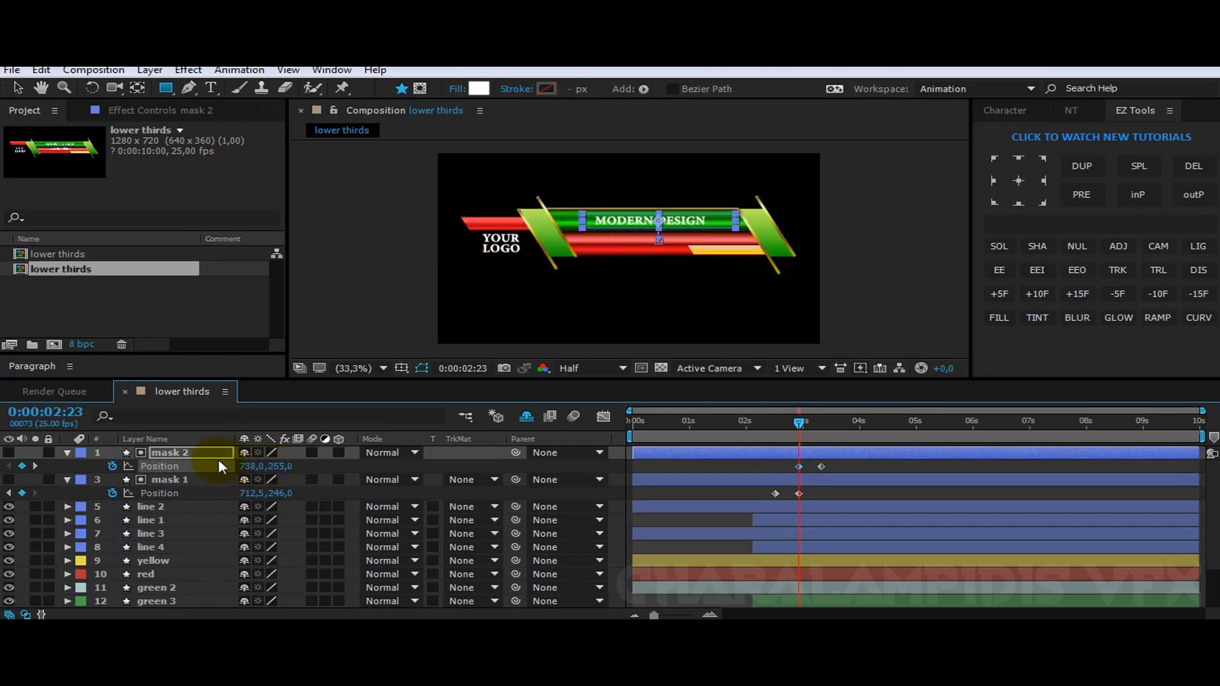
- Apply Easy Ease to all Position keyframes of mask 1 and mask 2, and move the current time to 0:00:03:18
{"action": "left_click_drag", "start_coordinate": [839, 460], "coordinate": [758, 500]}
{"action": "left_click", "coordinate": [997, 272]}
{"action": "left_click", "coordinate": [1162, 294]}
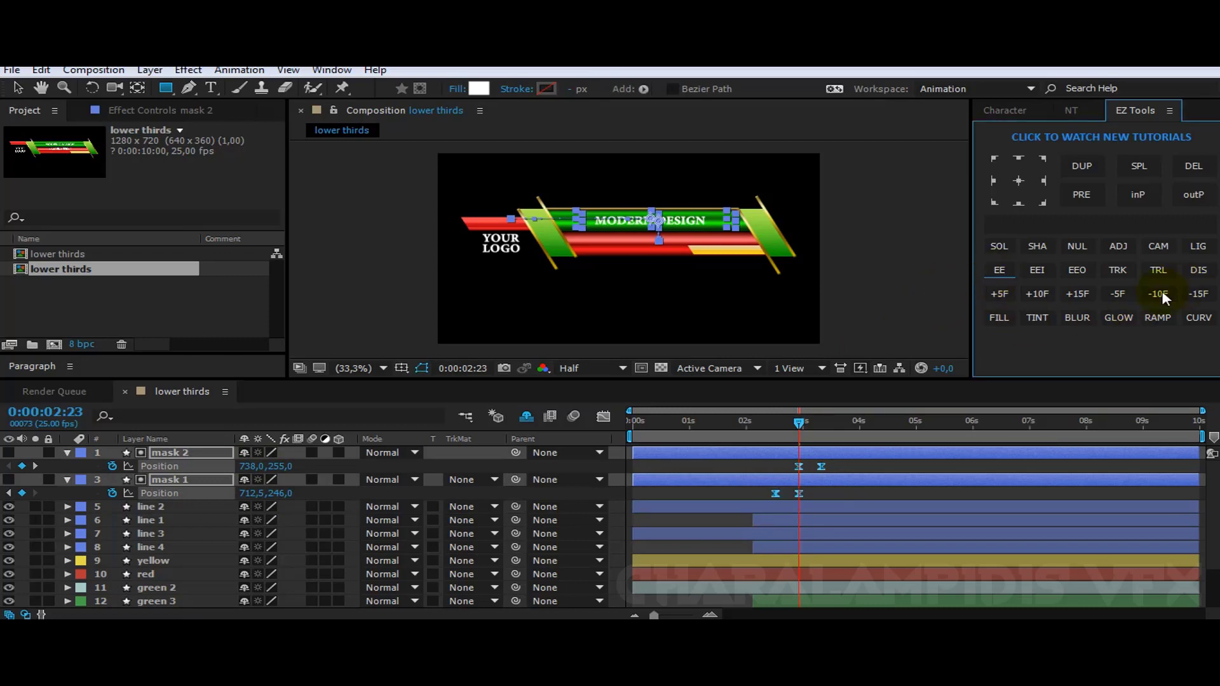
{"action": "left_click", "coordinate": [1041, 292]}
{"action": "left_click", "coordinate": [1043, 287]}
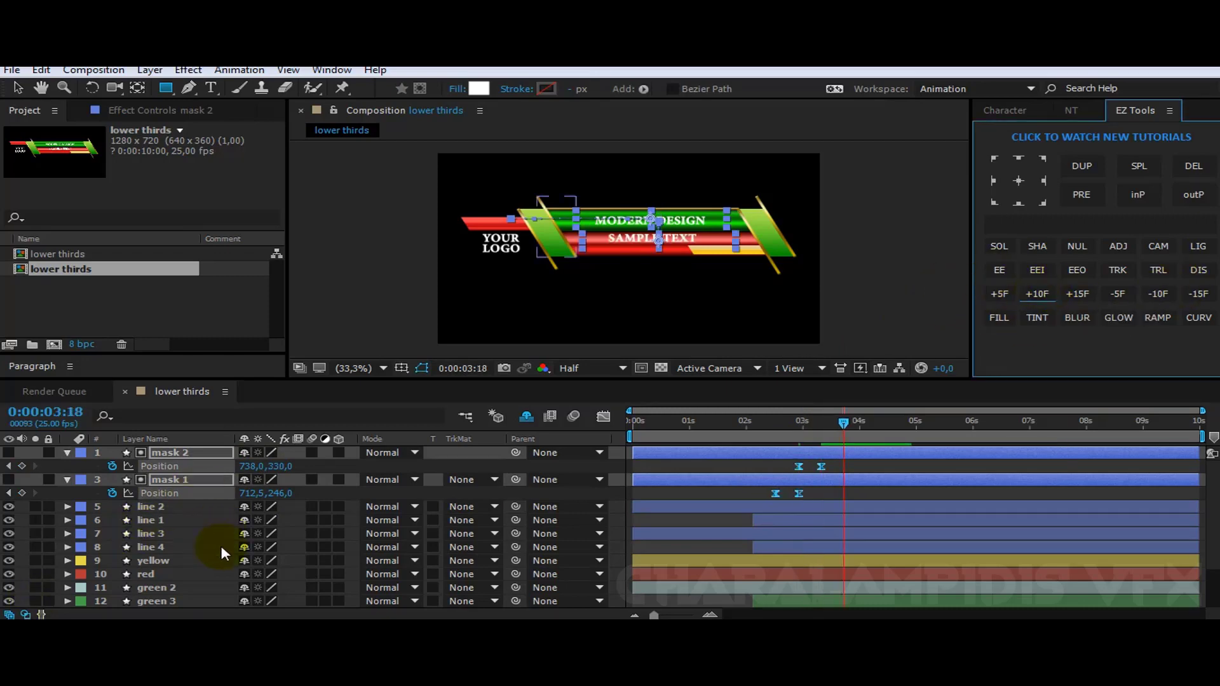
- Unhide the shy layers and keyframe red 1's Position and Scale at 0:00:03:18
{"action": "scroll", "coordinate": [220, 545], "scroll_direction": "down", "scroll_amount": 2}
{"action": "left_click", "coordinate": [155, 598]}
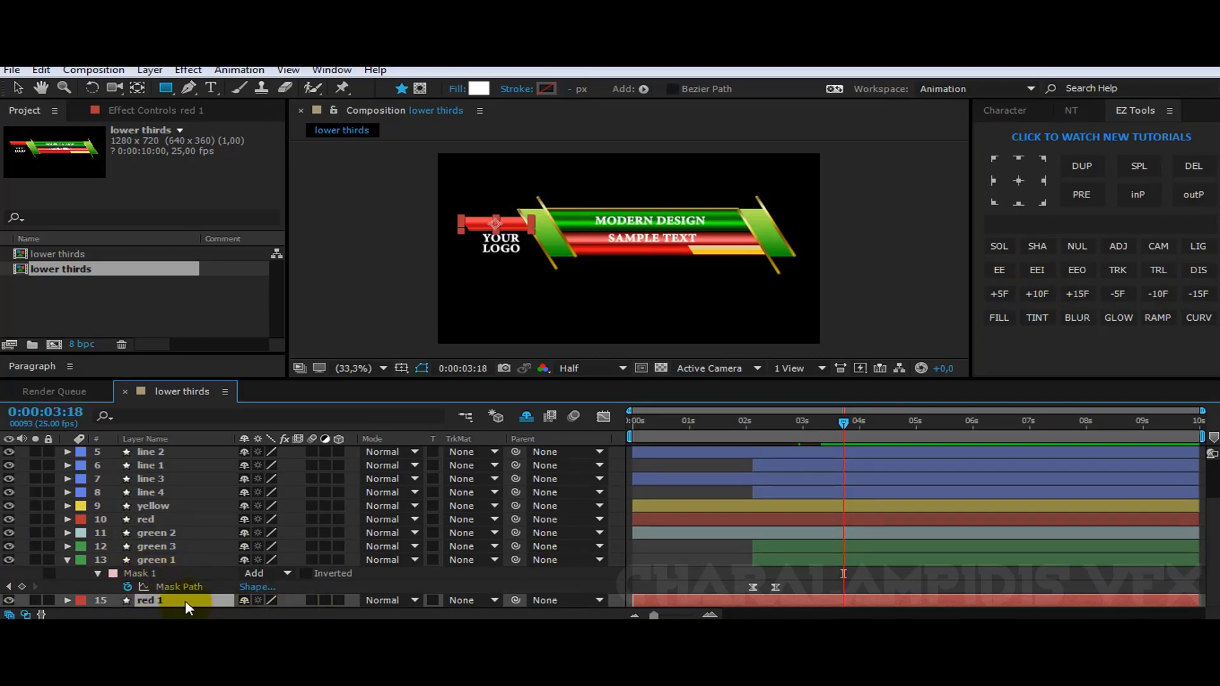
{"action": "left_click", "coordinate": [531, 417]}
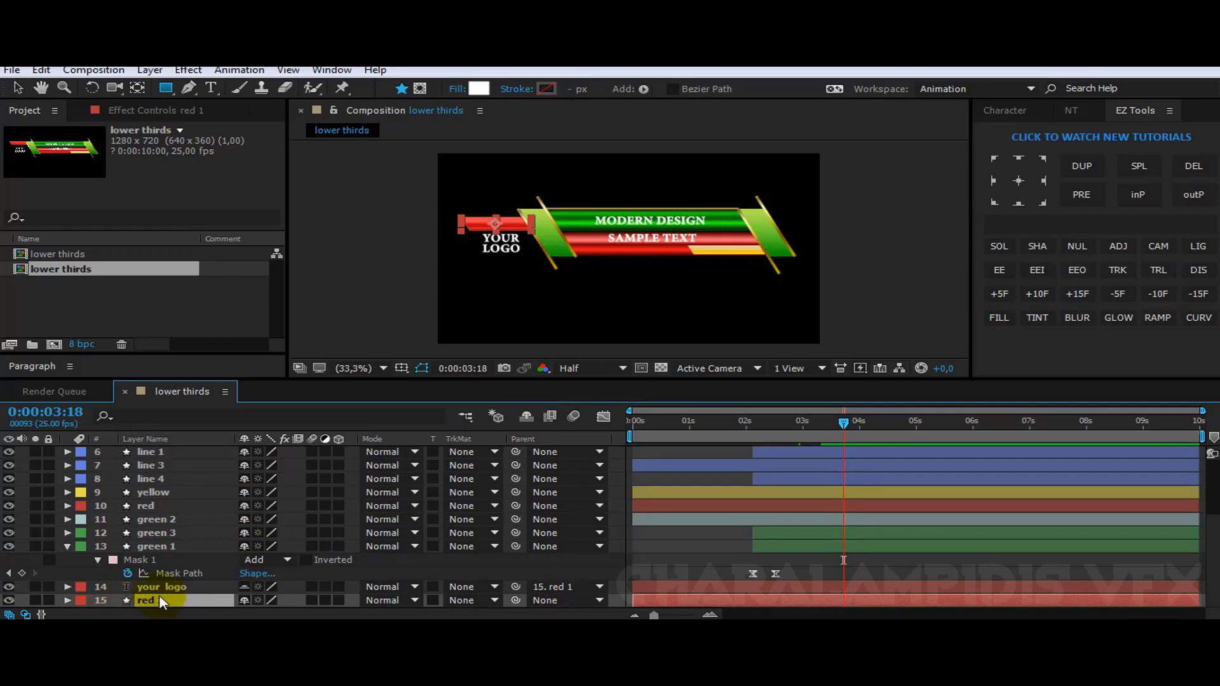
{"action": "key", "text": "p"}
{"action": "key", "text": "shift+s"}
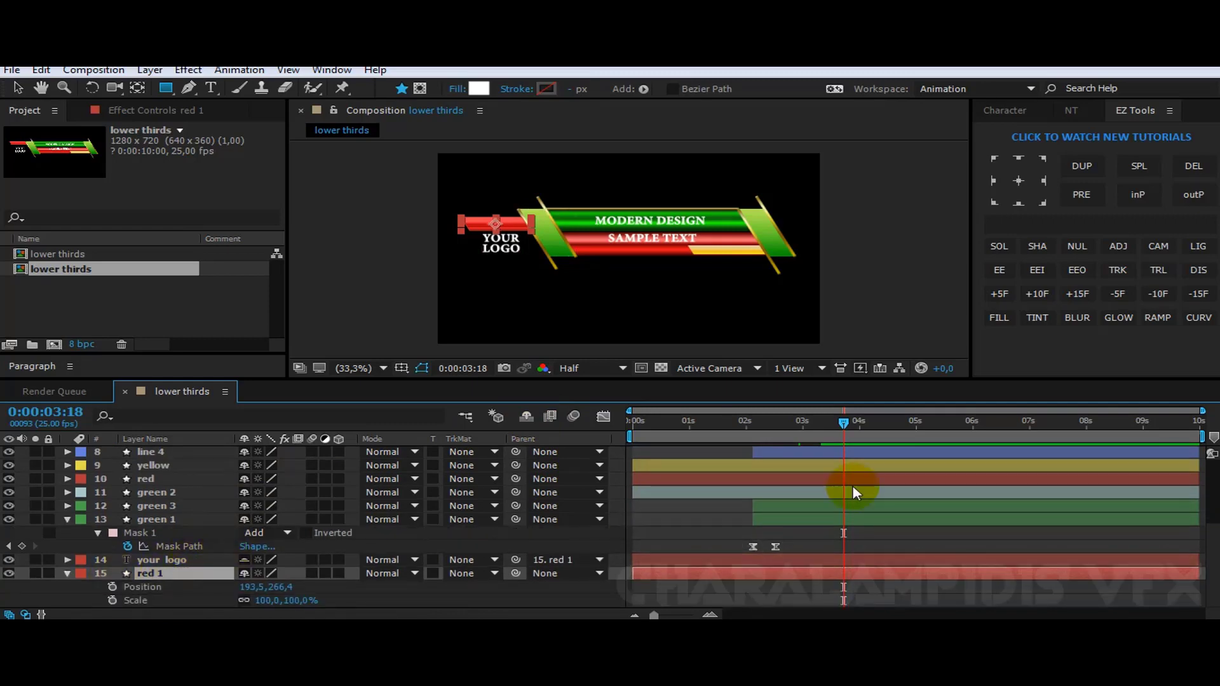
{"action": "scroll", "coordinate": [856, 483], "scroll_direction": "up", "scroll_amount": 3}
{"action": "scroll", "coordinate": [191, 553], "scroll_direction": "down", "scroll_amount": 3}
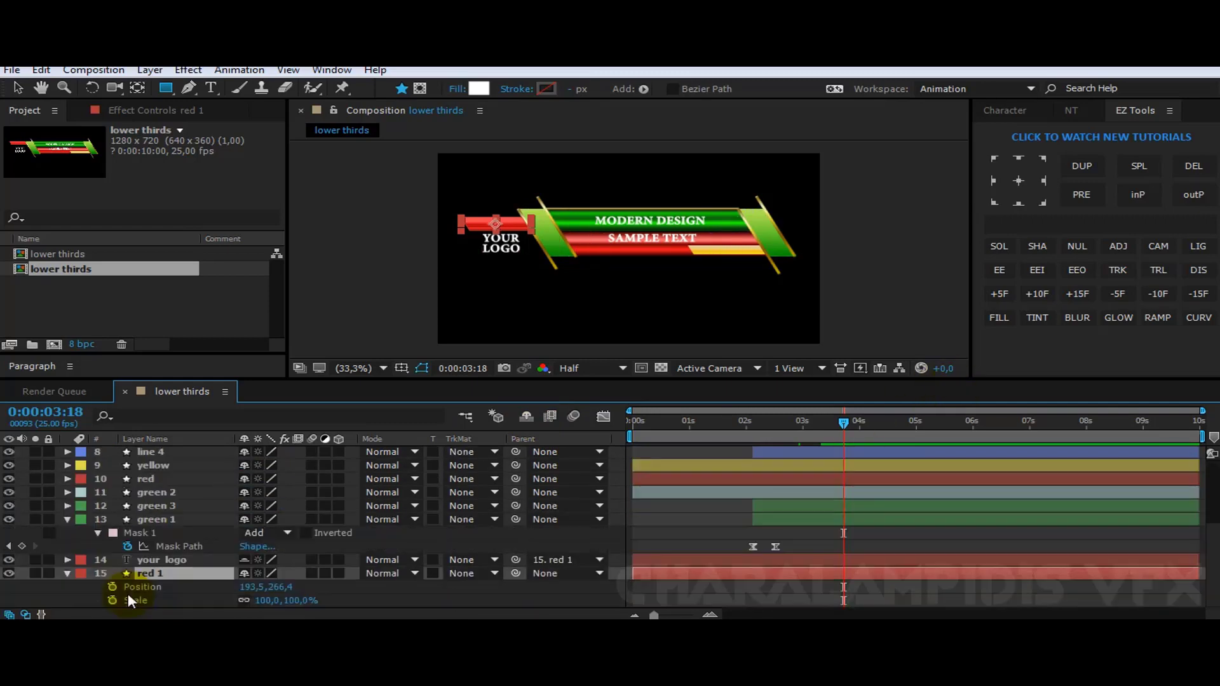
{"action": "left_click", "coordinate": [113, 586]}
{"action": "left_click", "coordinate": [112, 600]}
- At 0:00:03:08, move red 1 right to 455.5, 266.4 and set its Scale to 0%
{"action": "left_click", "coordinate": [1157, 293]}
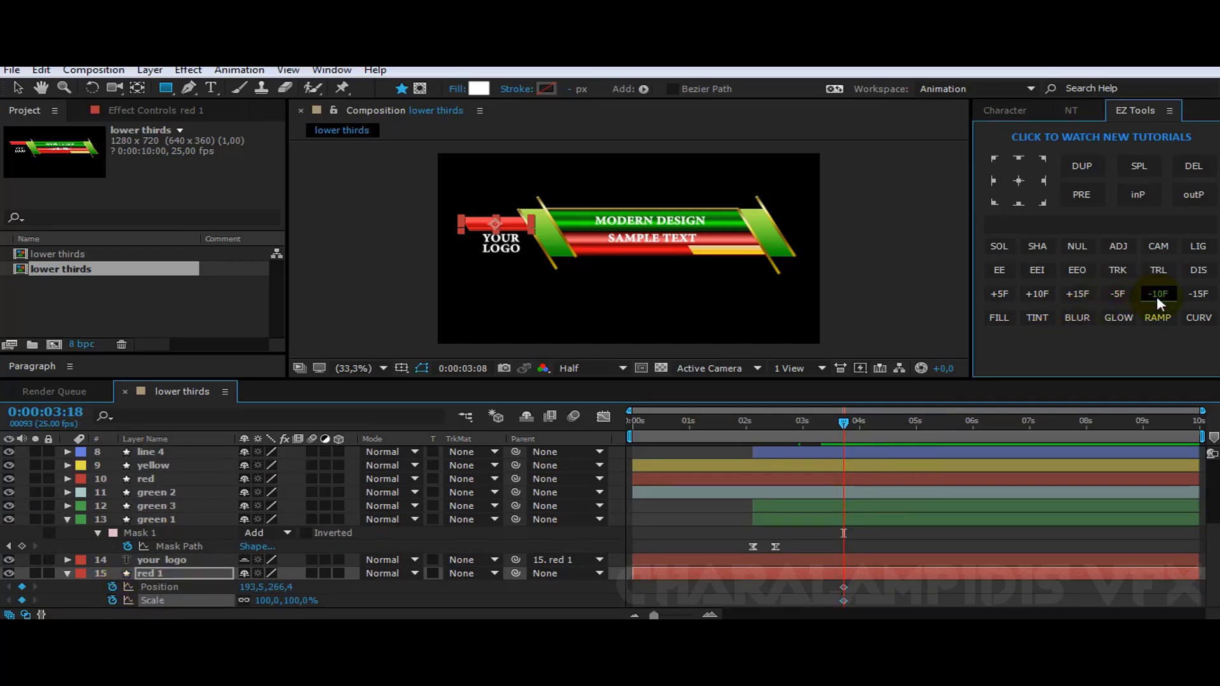
{"action": "left_click_drag", "start_coordinate": [247, 594], "coordinate": [487, 574]}
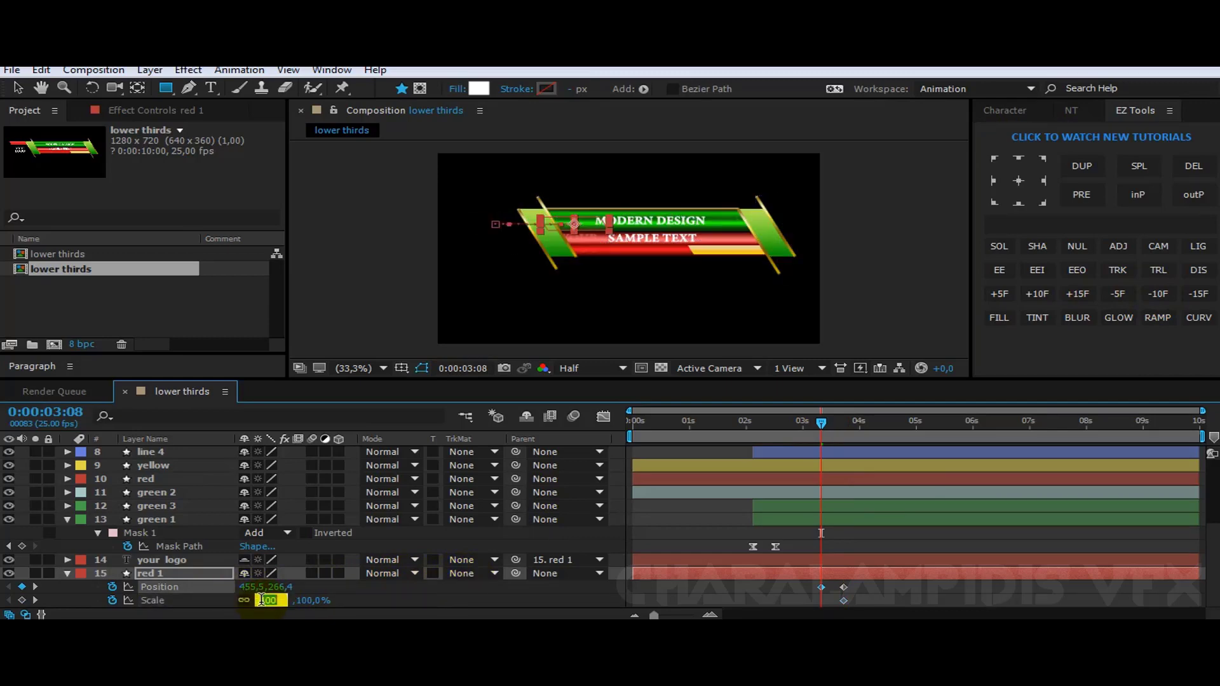
{"action": "type", "text": "0"}
{"action": "key", "text": "Return"}
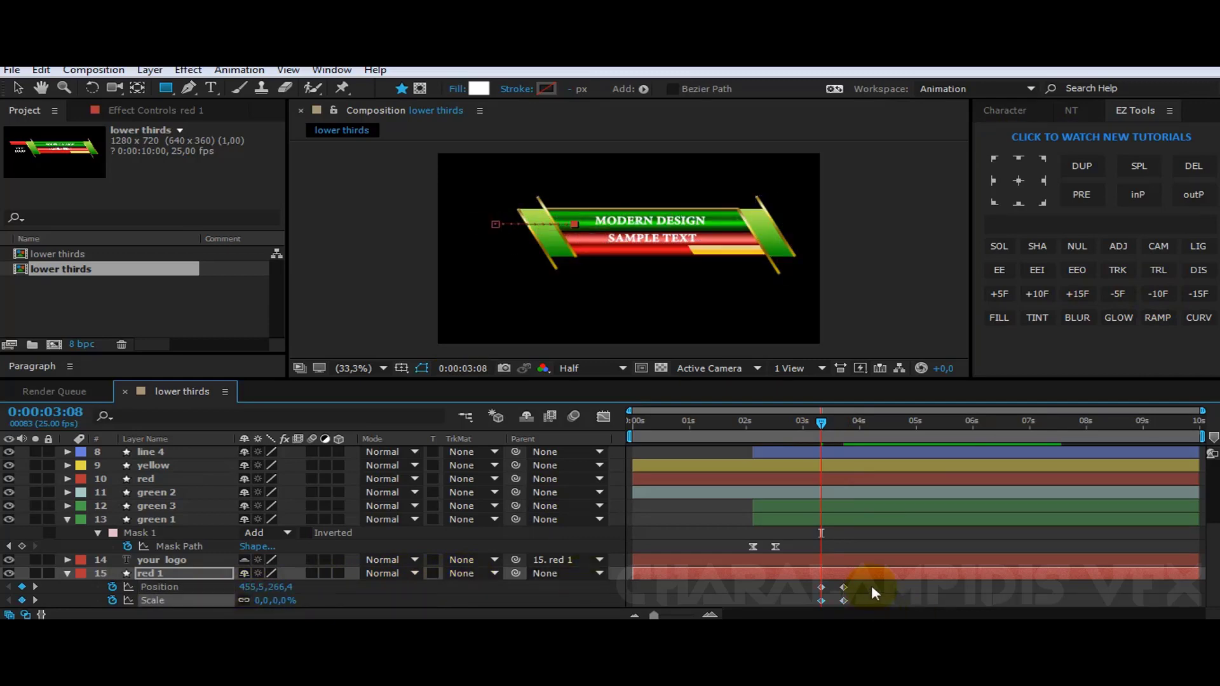
- Apply Easy Ease to all Position and Scale keyframes of red 1, and collapse the green 1 and red 1 layers
{"action": "left_click_drag", "start_coordinate": [870, 583], "coordinate": [808, 603]}
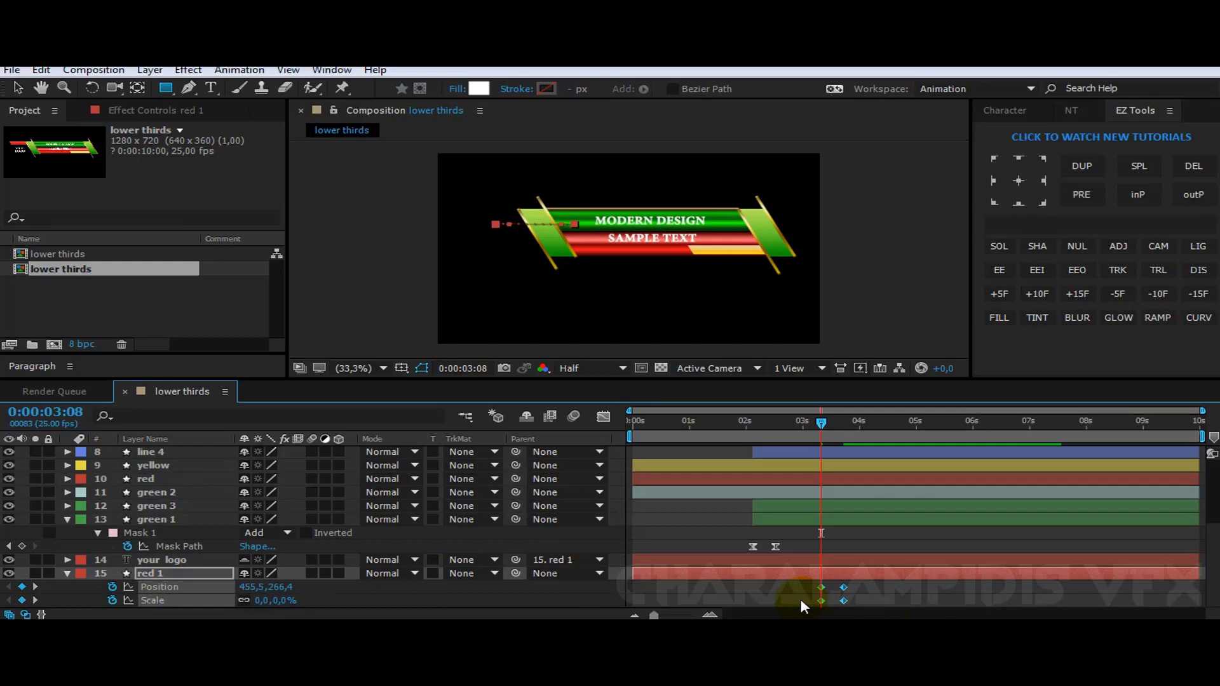
{"action": "left_click", "coordinate": [995, 274]}
{"action": "left_click", "coordinate": [66, 519]}
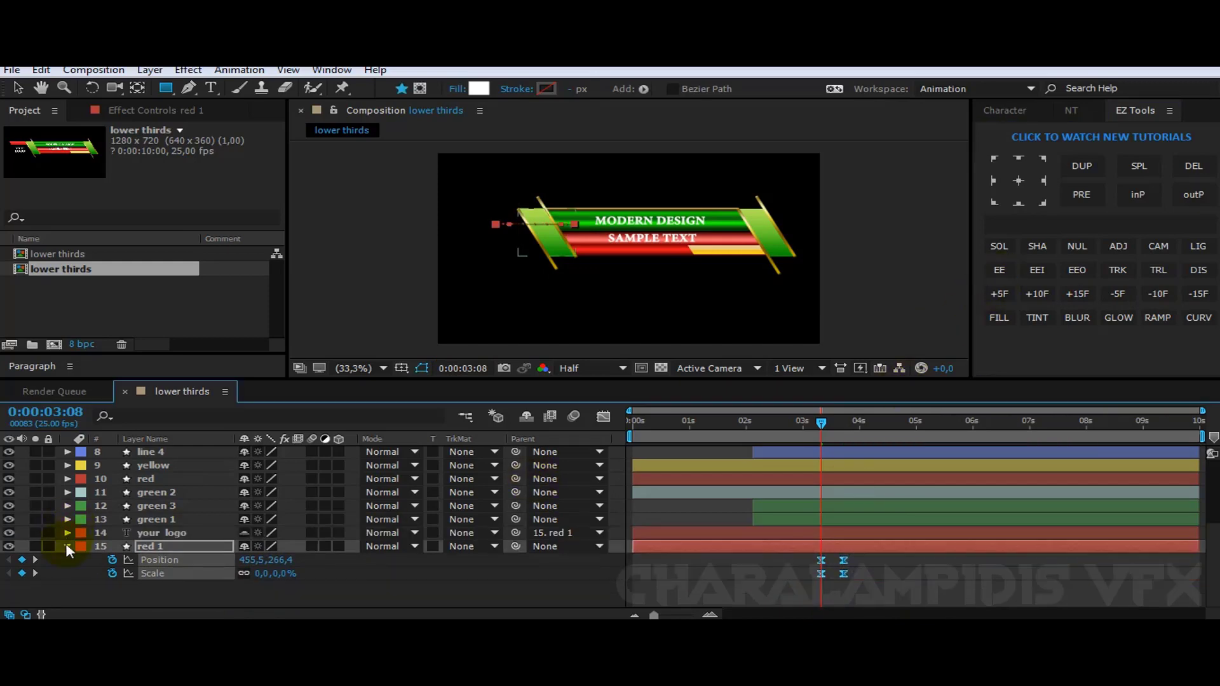
{"action": "left_click", "coordinate": [67, 546]}
{"action": "left_click", "coordinate": [67, 479]}
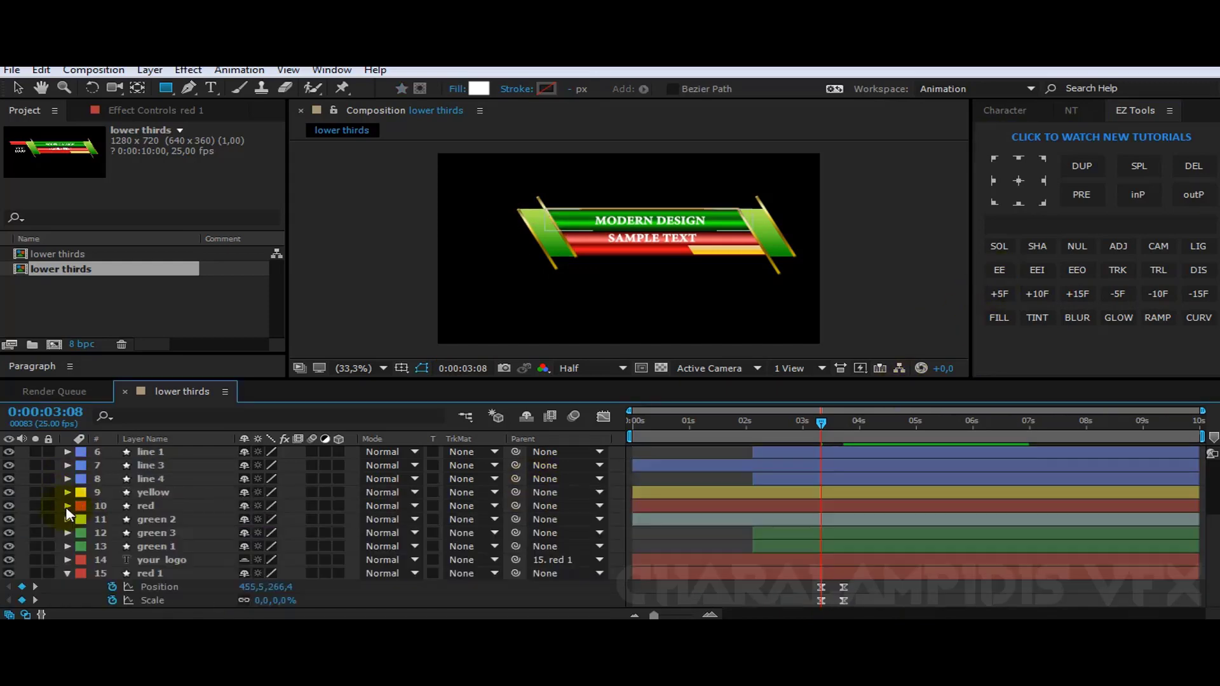
{"action": "left_click", "coordinate": [67, 573]}
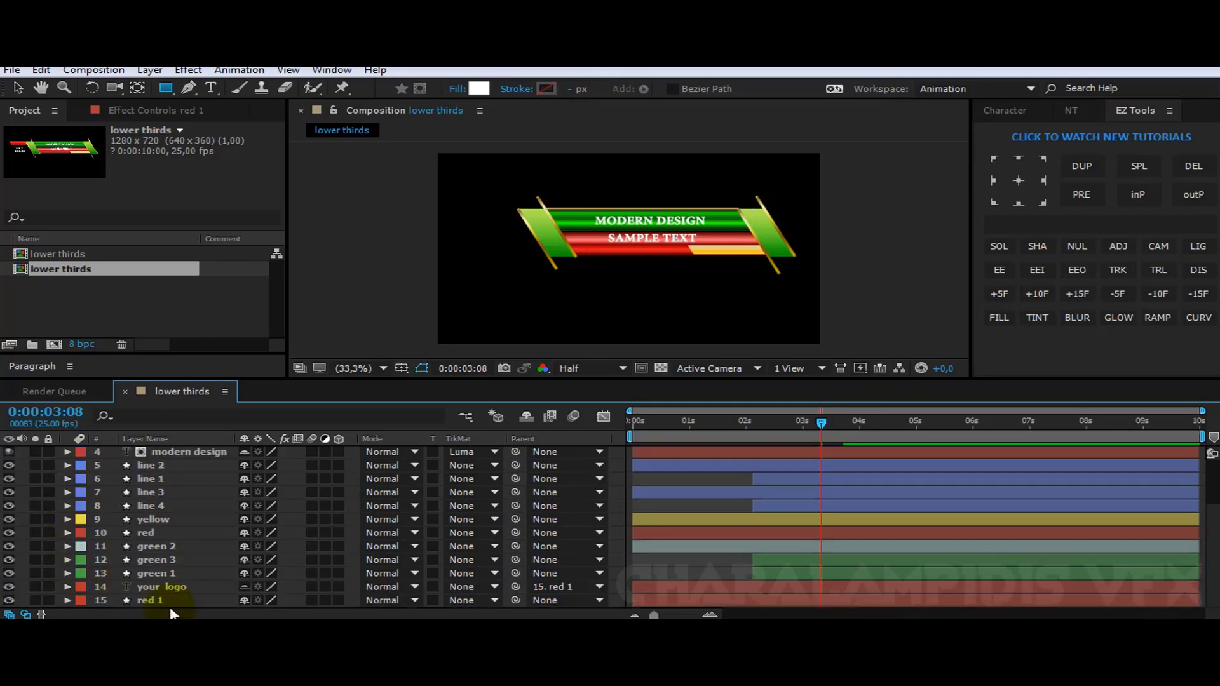
- Hide the shy layers and enable motion blur for every remaining mask, line and bar layer and for the composition
{"action": "left_click", "coordinate": [526, 416]}
{"action": "left_click_drag", "start_coordinate": [311, 451], "coordinate": [310, 494]}
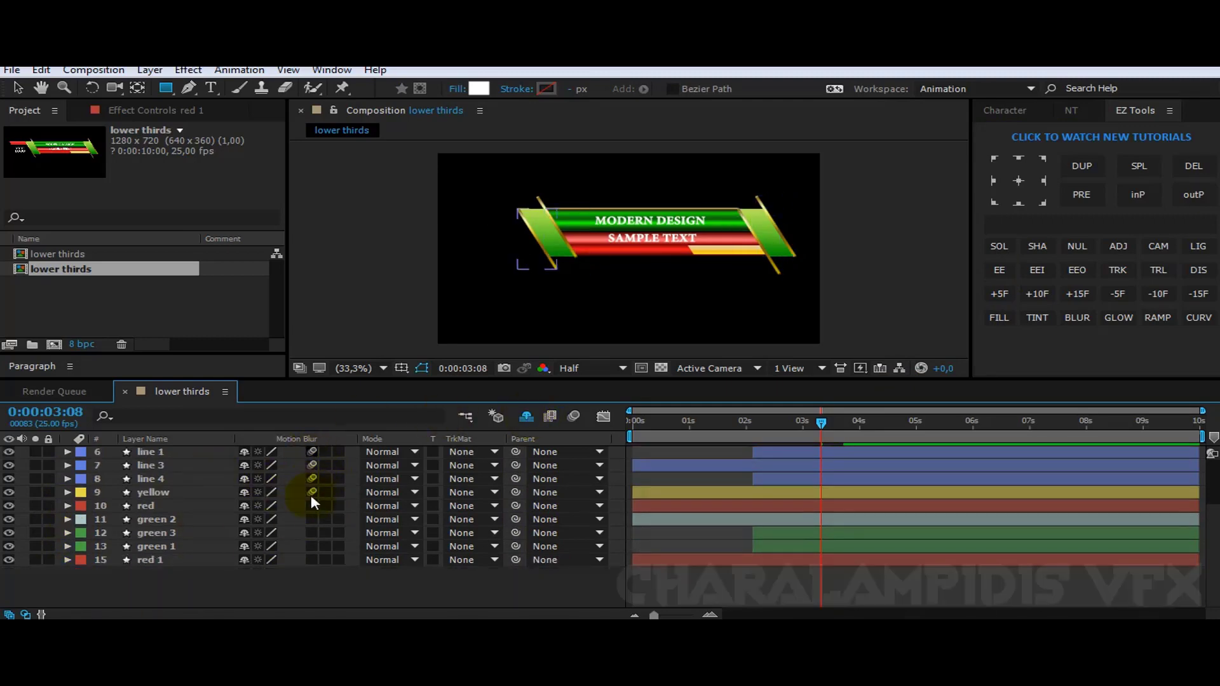
{"action": "left_click_drag", "start_coordinate": [311, 563], "coordinate": [315, 564]}
{"action": "scroll", "coordinate": [315, 559], "scroll_direction": "up", "scroll_amount": 2}
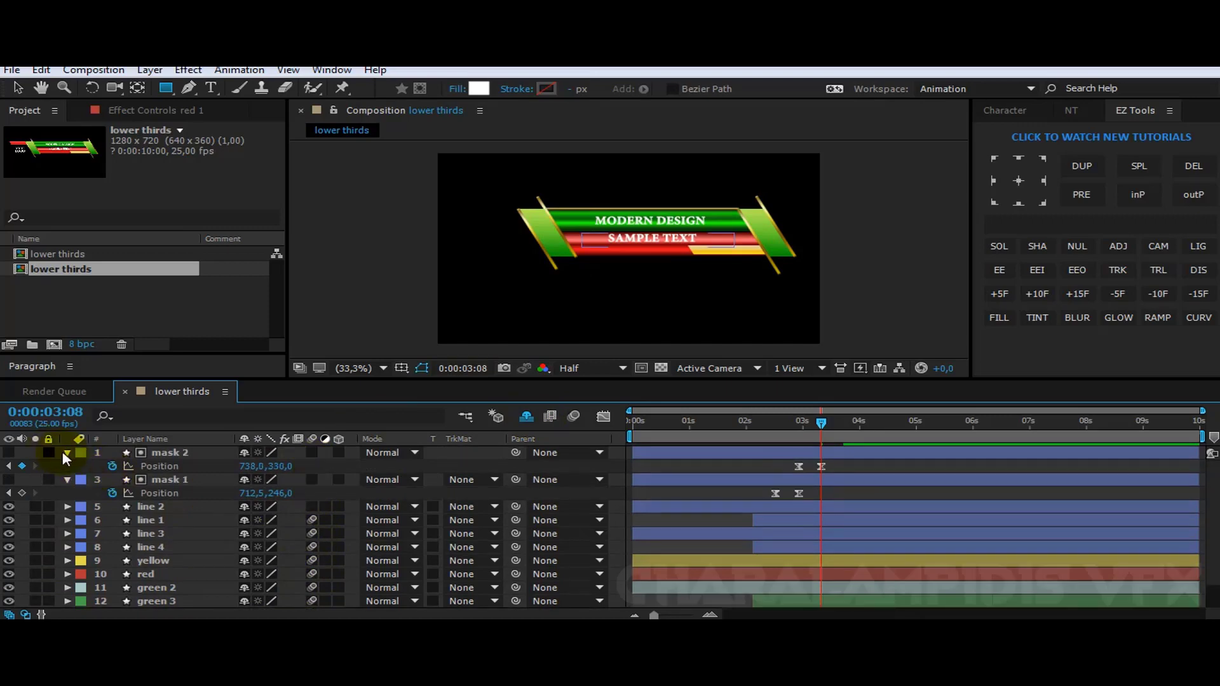
{"action": "left_click", "coordinate": [66, 453]}
{"action": "left_click", "coordinate": [67, 466]}
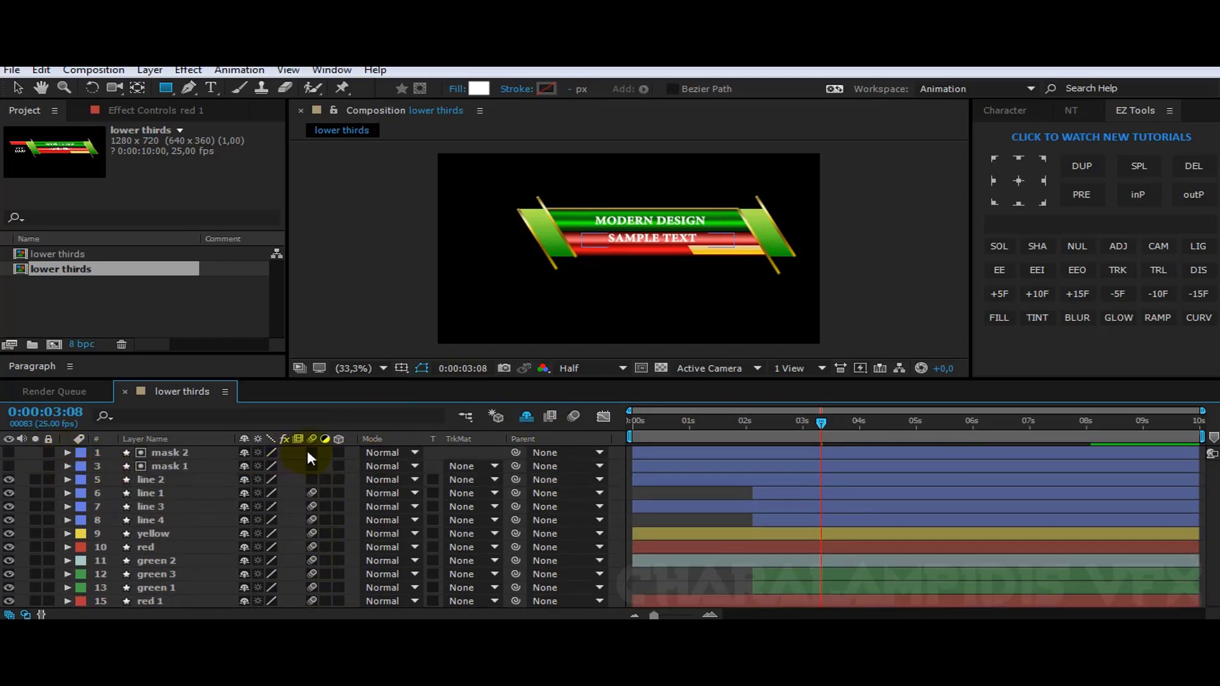
{"action": "left_click_drag", "start_coordinate": [311, 452], "coordinate": [308, 481]}
{"action": "left_click", "coordinate": [603, 417]}
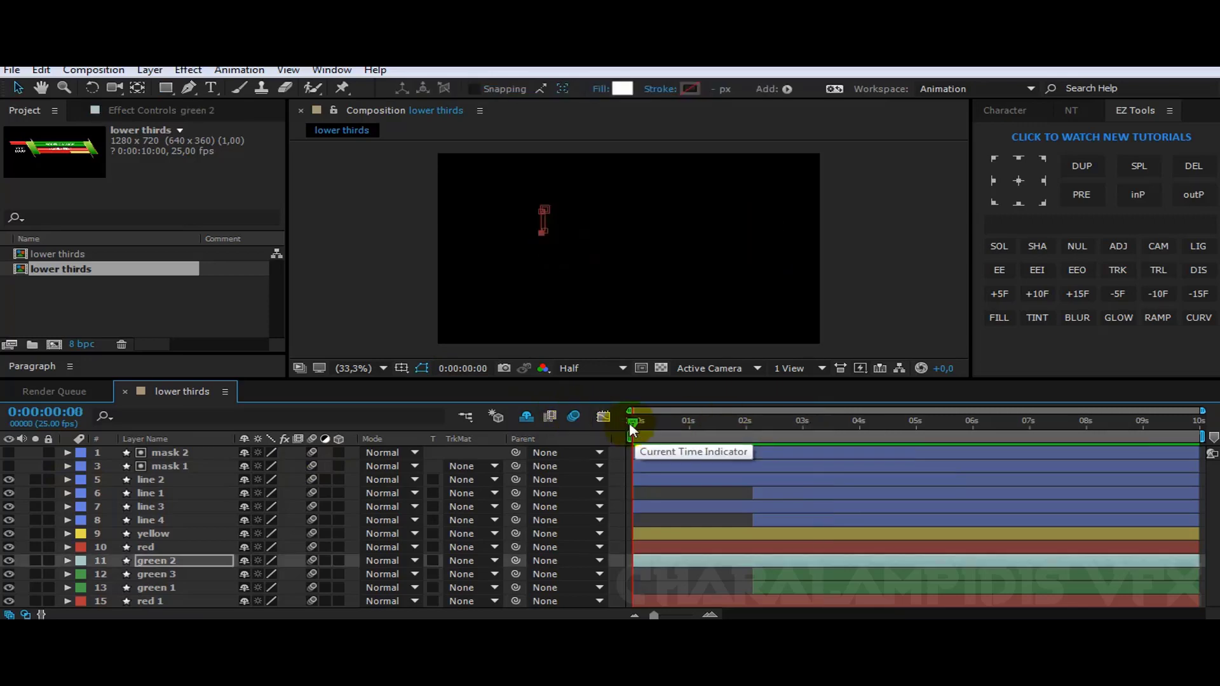
- Play the animation from the beginning, and move the current time to 0:00:03:23
{"action": "key", "text": "space"}
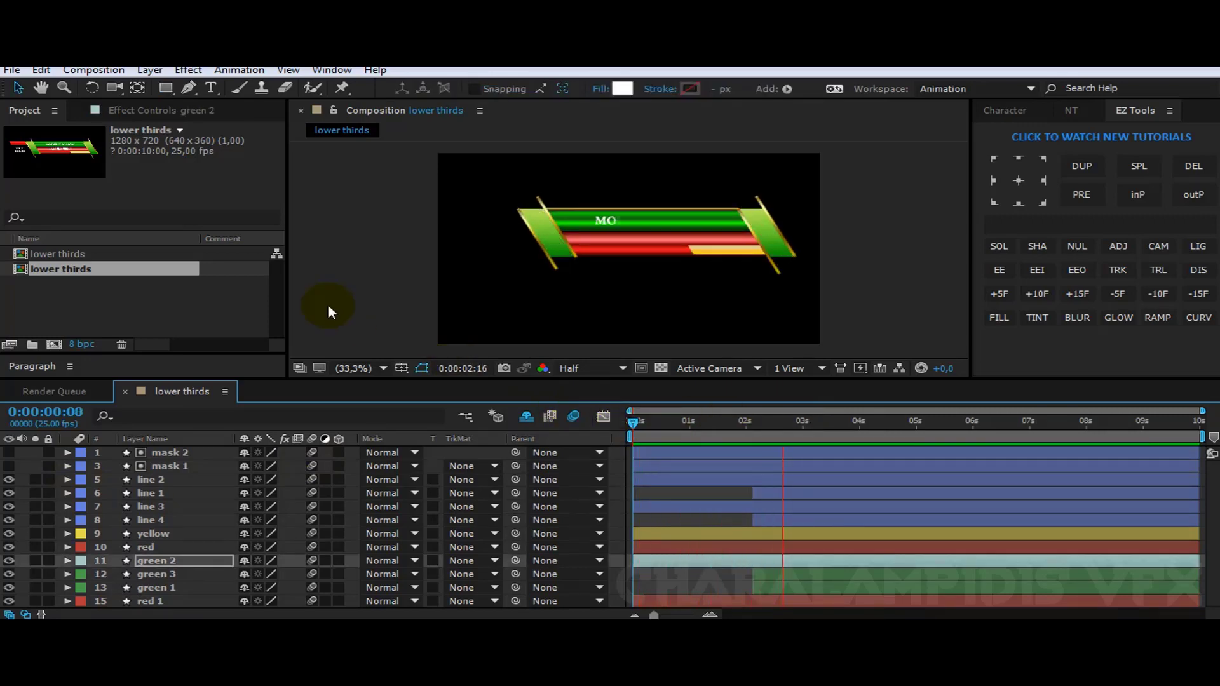
{"action": "left_click", "coordinate": [854, 421]}
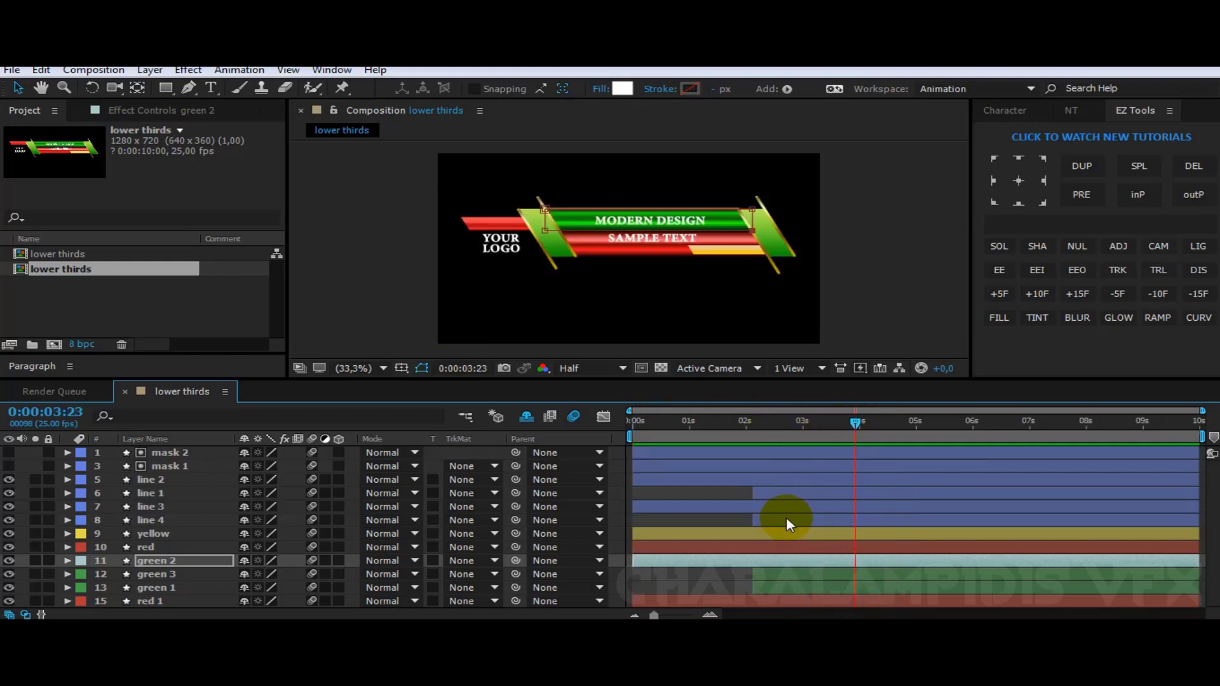
- Add Position and Scale keyframes holding red 1's current values at 0:00:06:02
{"action": "scroll", "coordinate": [824, 599], "scroll_direction": "down", "scroll_amount": 1}
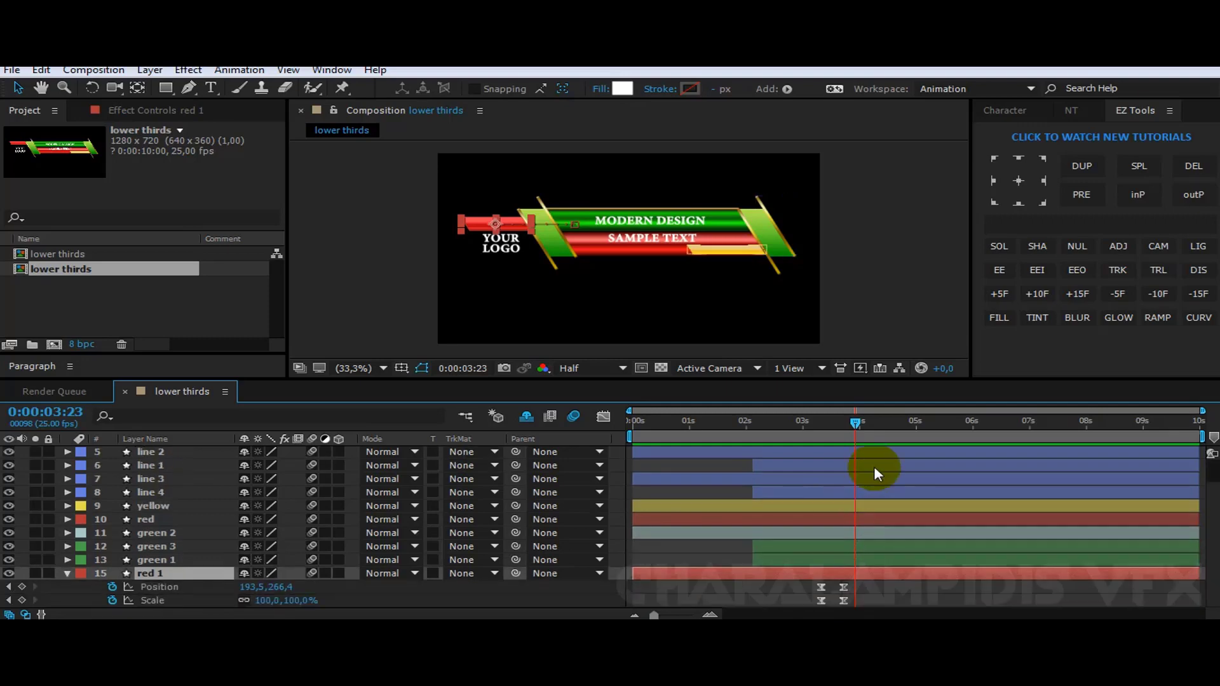
{"action": "left_click_drag", "start_coordinate": [860, 424], "coordinate": [978, 425]}
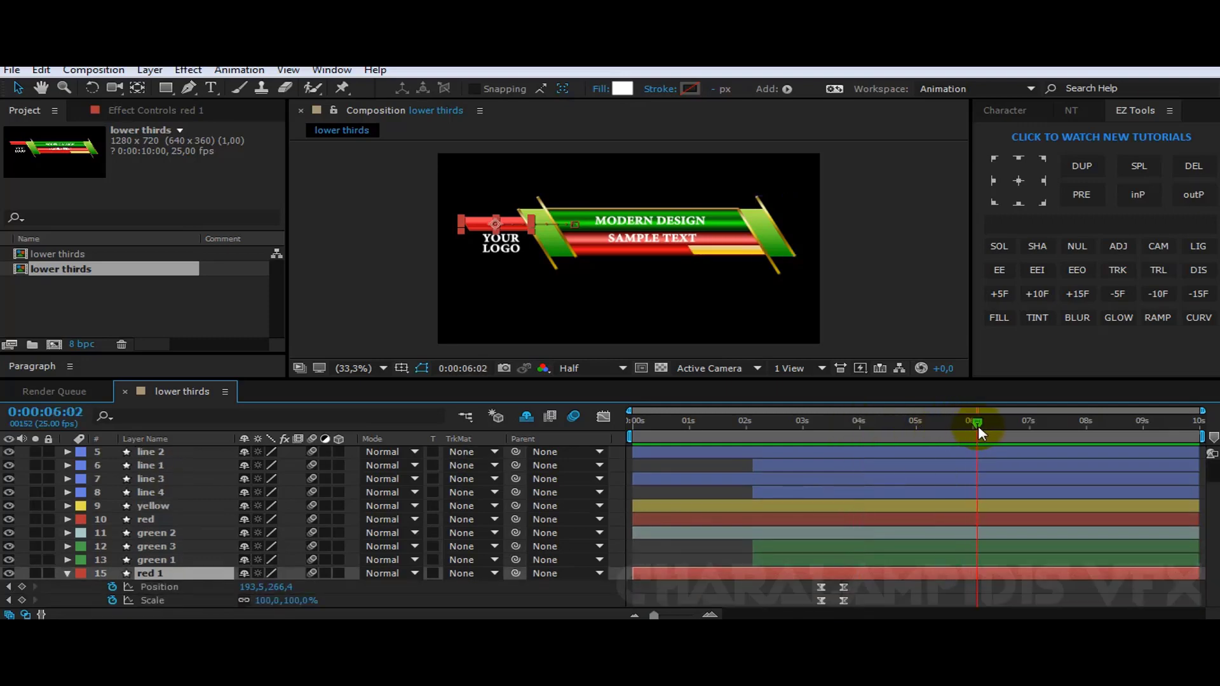
{"action": "left_click", "coordinate": [21, 587]}
{"action": "left_click", "coordinate": [21, 600]}
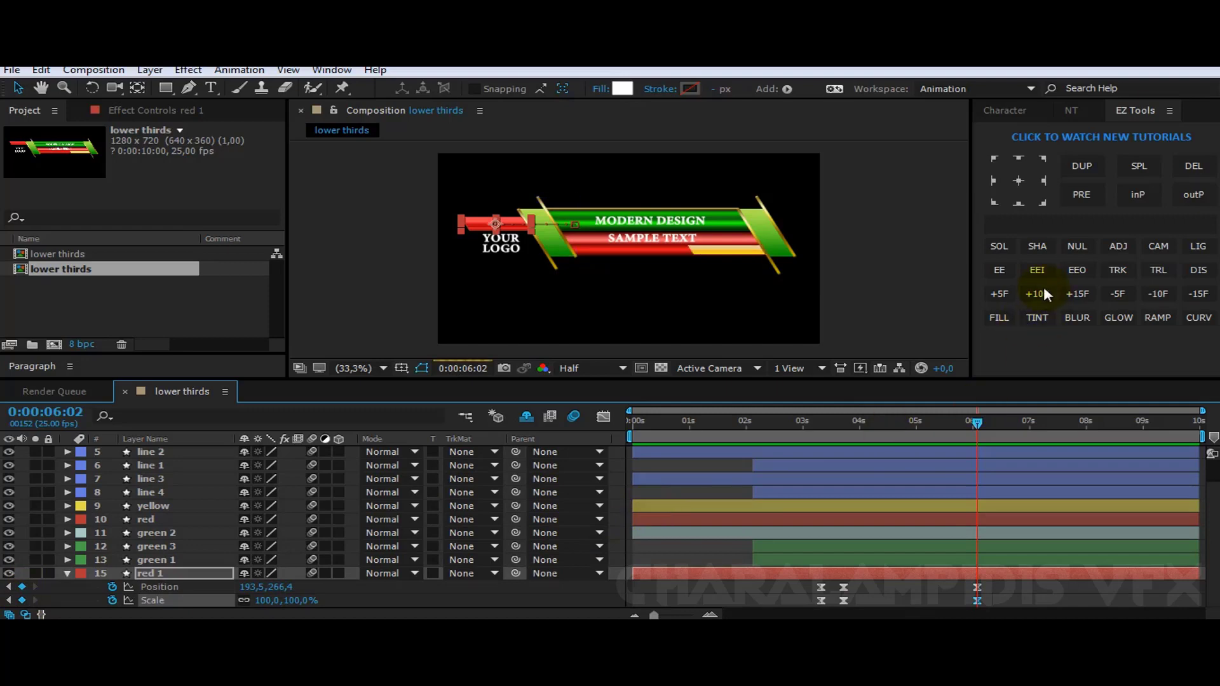
- At 0:00:06:12, move red 1 right to 454.5, 266.4, set its Scale to 0%, and collapse the layer
{"action": "left_click", "coordinate": [1043, 288]}
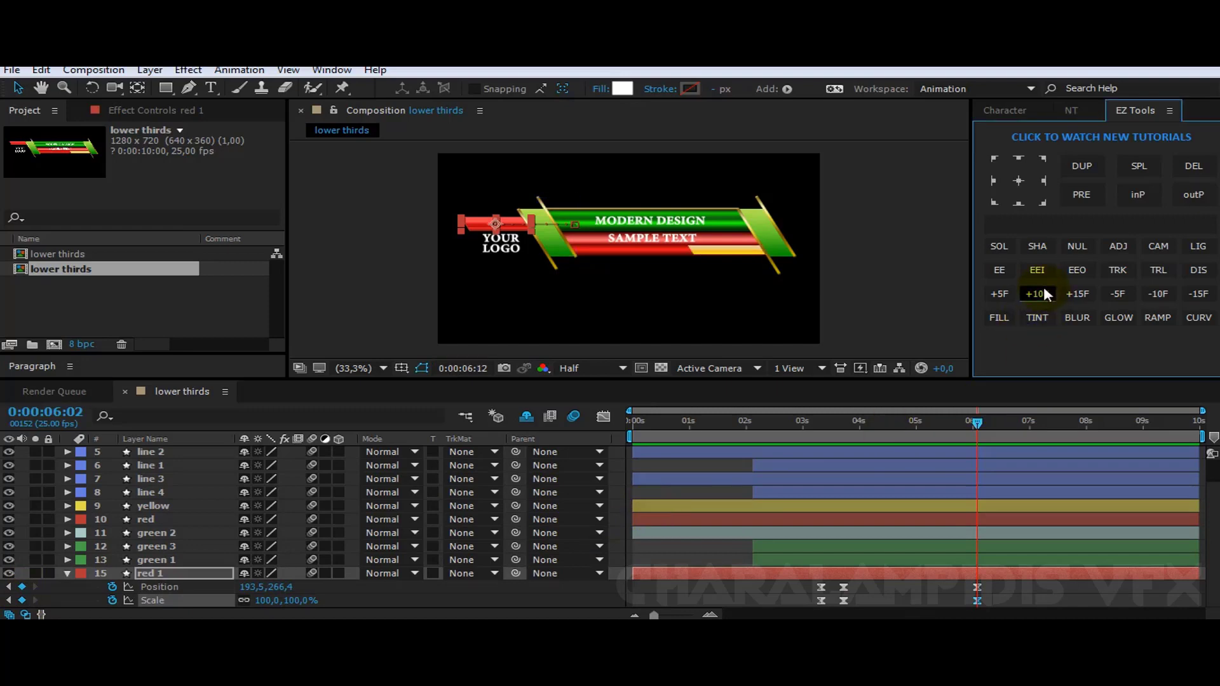
{"action": "left_click_drag", "start_coordinate": [248, 586], "coordinate": [312, 676]}
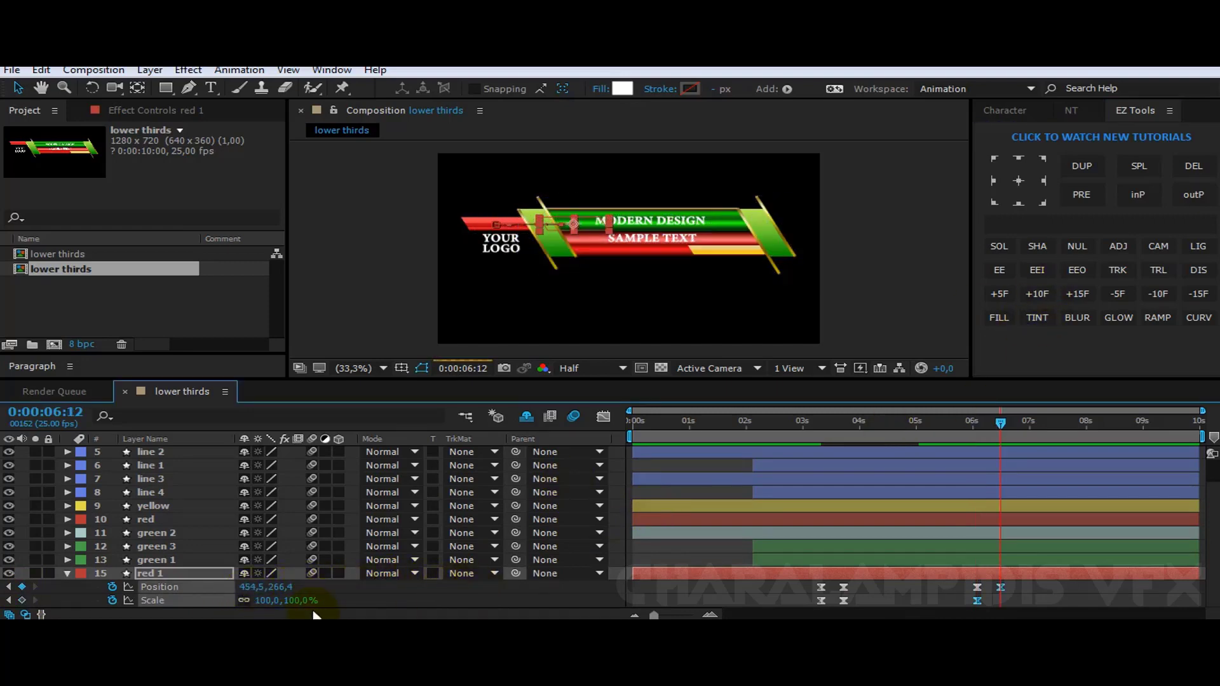
{"action": "left_click", "coordinate": [263, 599]}
{"action": "type", "text": "0"}
{"action": "key", "text": "Return"}
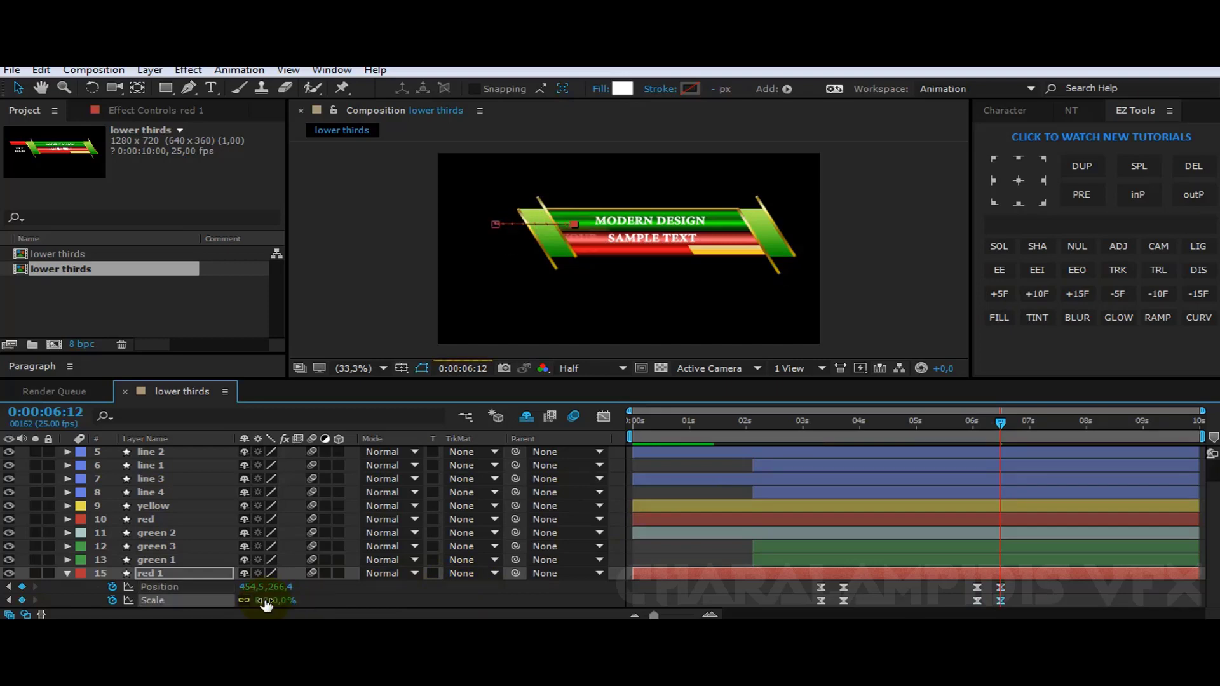
{"action": "left_click", "coordinate": [66, 573]}
- Unhide the shy layers, keyframe mask 2's Position at 0:00:06:12, and at 0:00:06:22 move it left to 273, 330
{"action": "scroll", "coordinate": [178, 597], "scroll_direction": "up", "scroll_amount": 3}
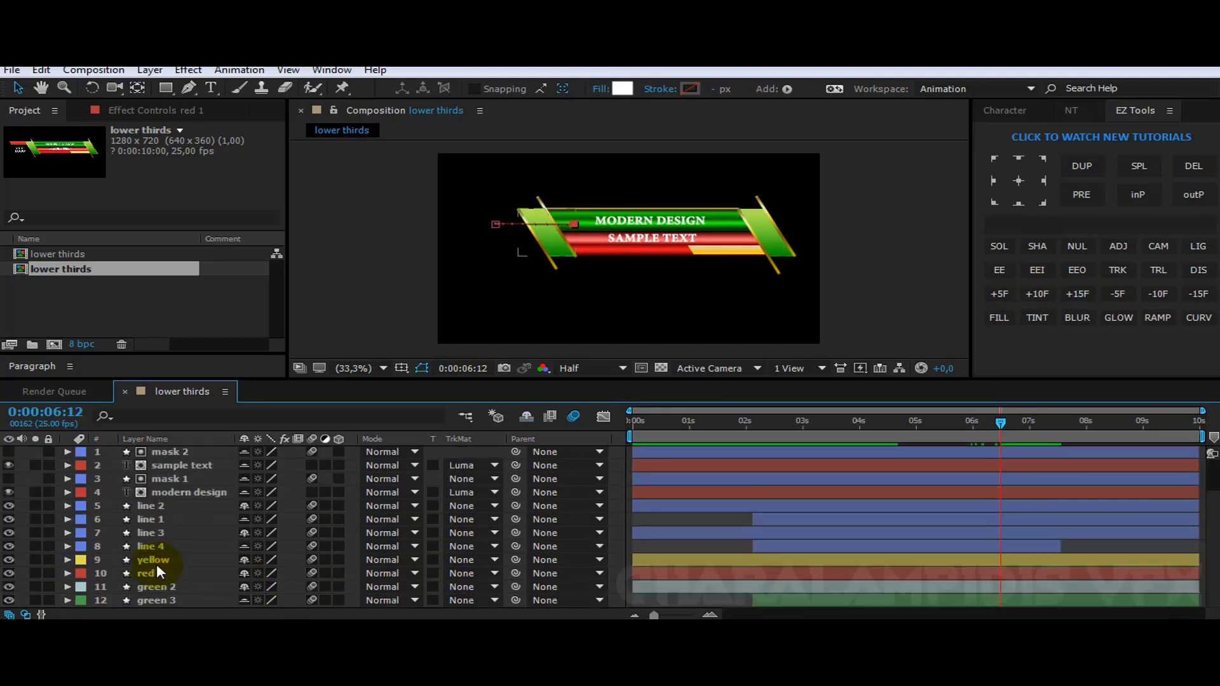
{"action": "left_click", "coordinate": [170, 480]}
{"action": "left_click", "coordinate": [166, 454]}
{"action": "key", "text": "p"}
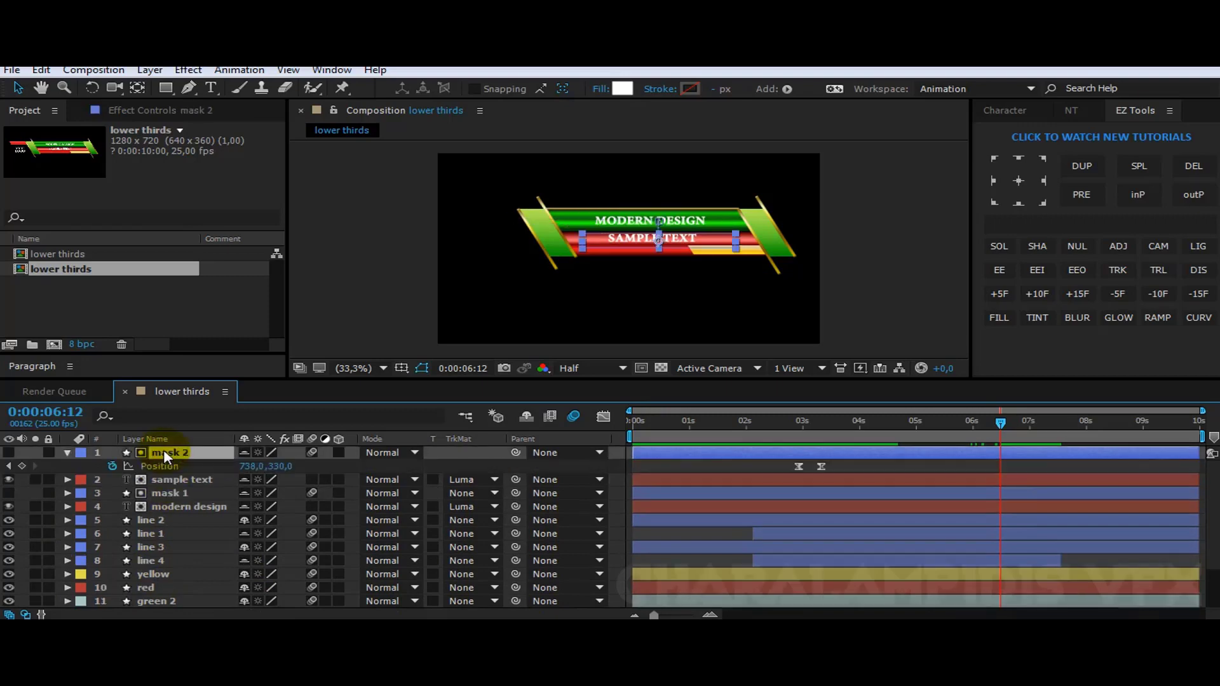
{"action": "left_click", "coordinate": [21, 465]}
{"action": "left_click", "coordinate": [1037, 292]}
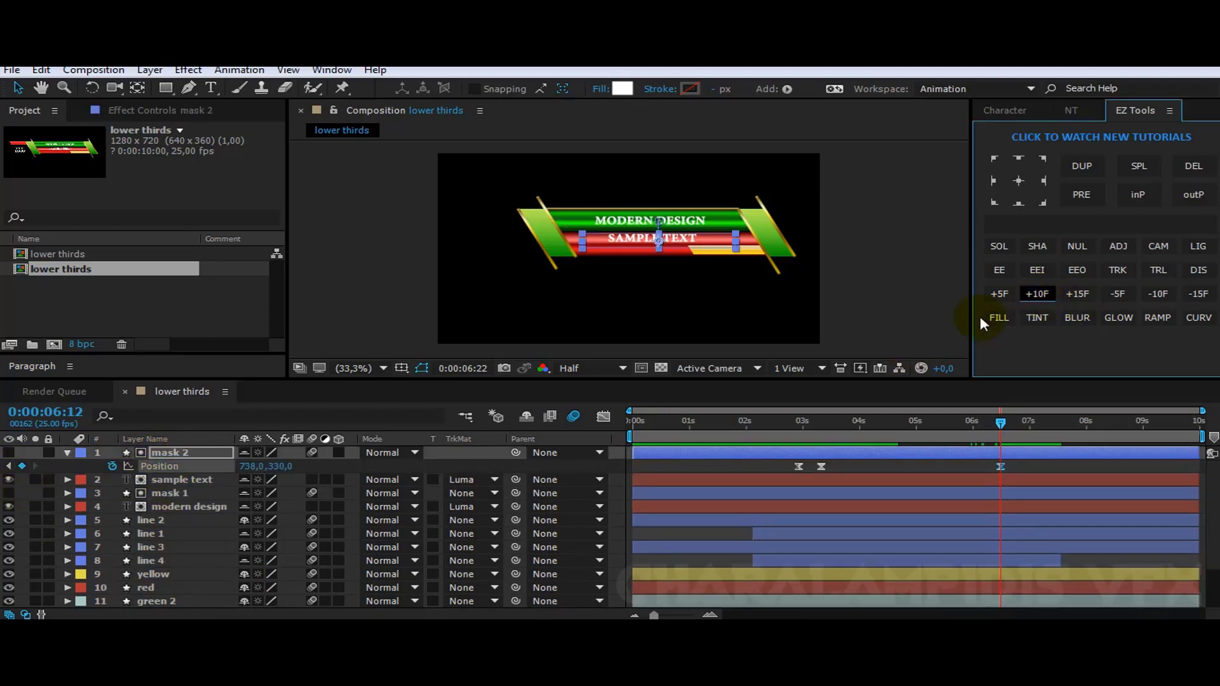
{"action": "left_click_drag", "start_coordinate": [250, 470], "coordinate": [210, 471]}
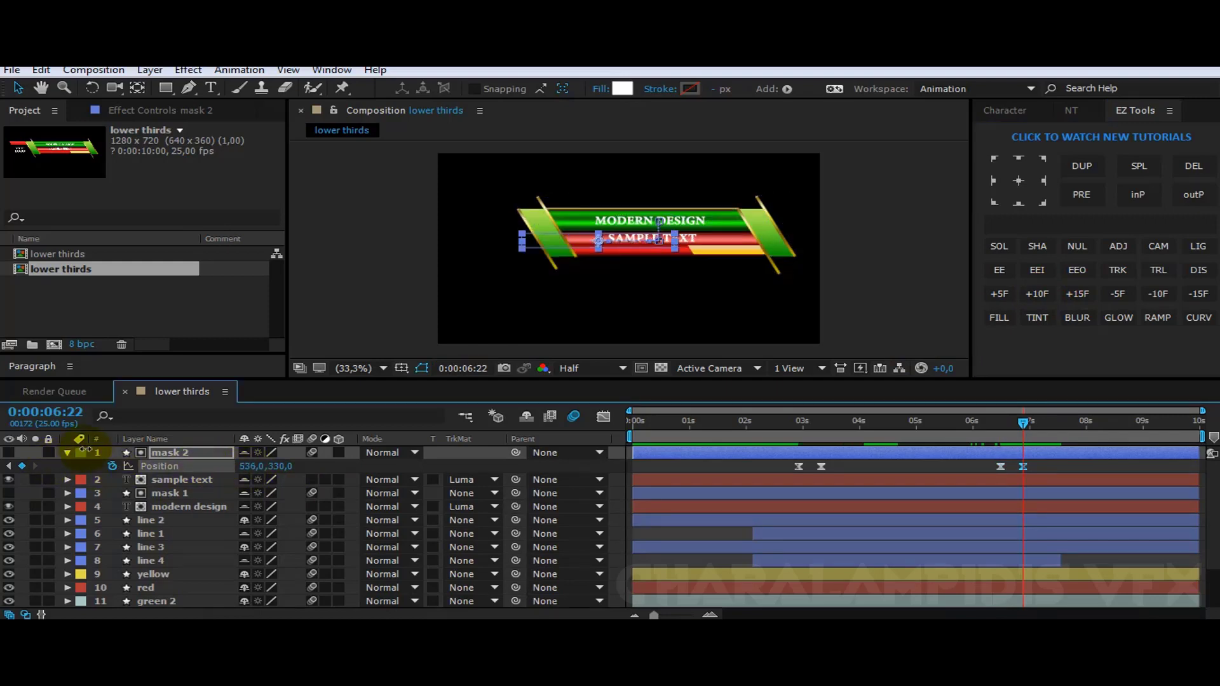
{"action": "left_click_drag", "start_coordinate": [112, 466], "coordinate": [2, 464]}
- Keyframe mask 1's Position at 0:00:06:22, and at 0:00:07:07 move it right to 1178.5, 246
{"action": "left_click", "coordinate": [170, 493]}
{"action": "key", "text": "p"}
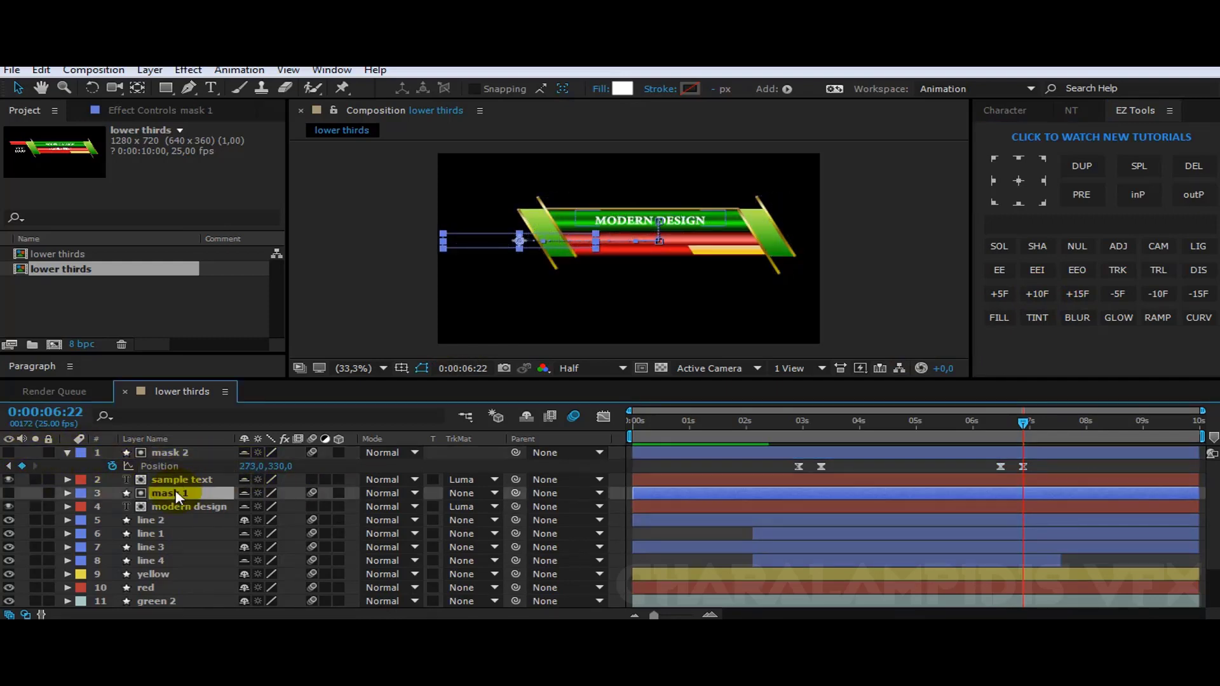
{"action": "left_click", "coordinate": [22, 506]}
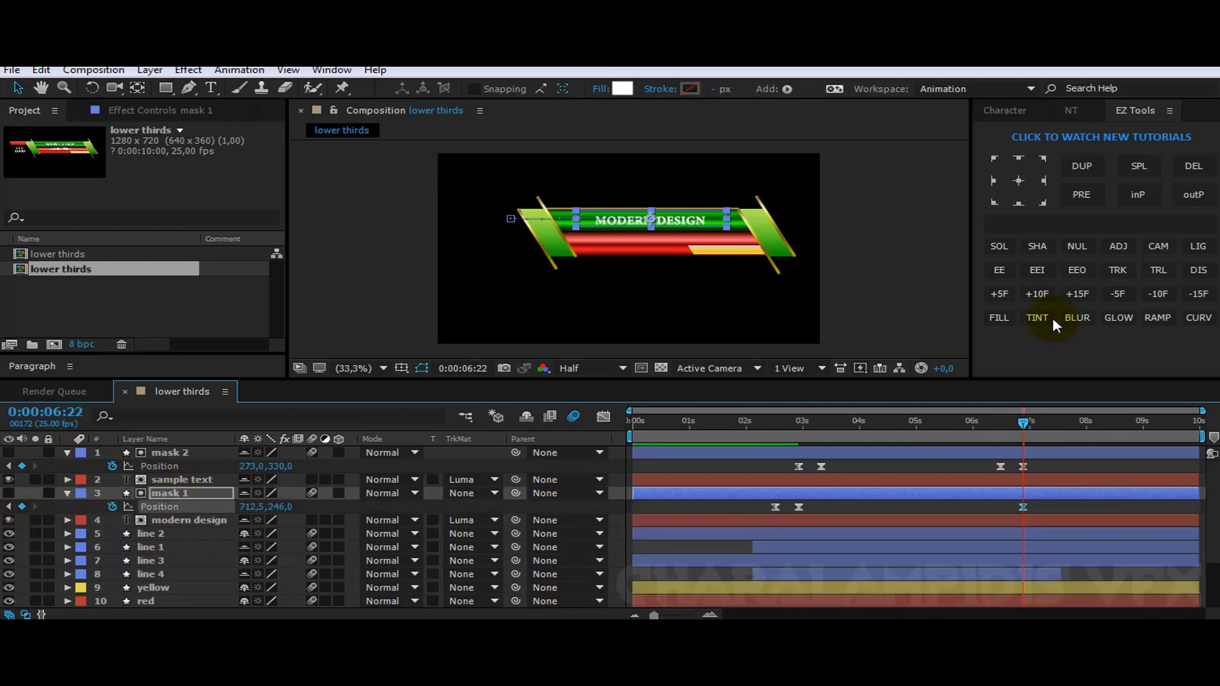
{"action": "left_click", "coordinate": [1035, 295]}
{"action": "left_click_drag", "start_coordinate": [239, 512], "coordinate": [651, 499]}
- Shift mask 1's last two Position keyframes three frames earlier, and move the current time to the final one at 0:00:07:04
{"action": "left_click", "coordinate": [1022, 506]}
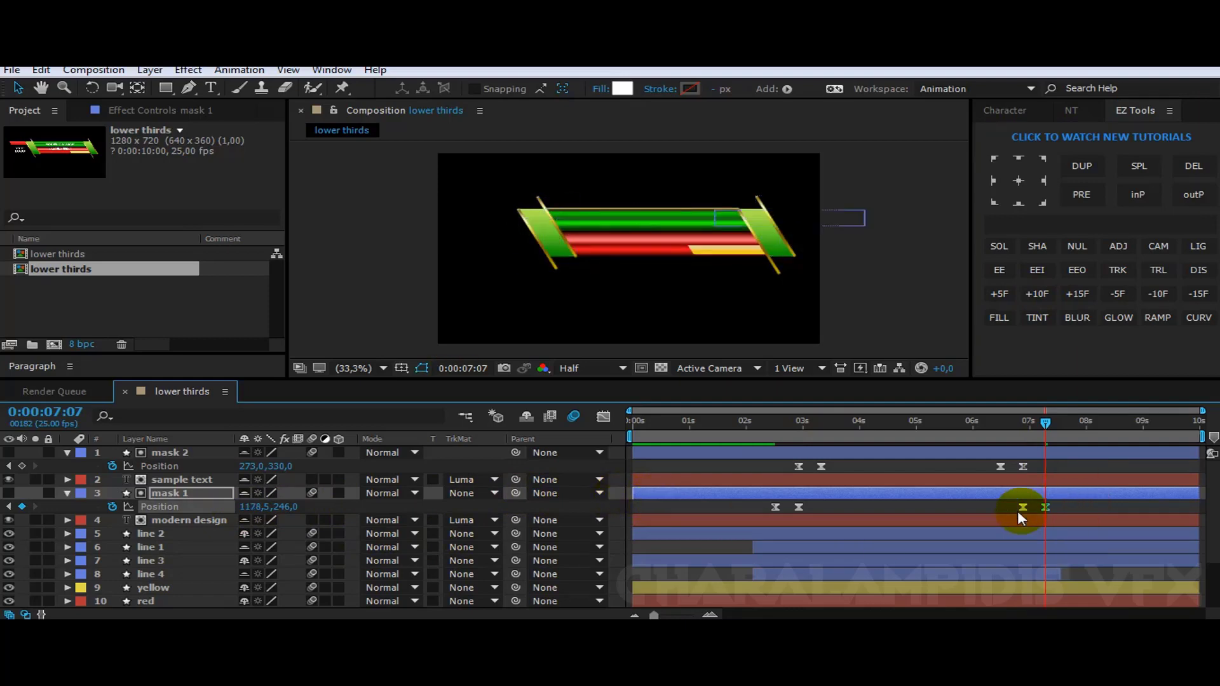
{"action": "mouse_move", "coordinate": [1020, 507]}
{"action": "left_mouse_down"}
{"action": "mouse_move", "coordinate": [1042, 504]}
{"action": "mouse_move", "coordinate": [1017, 507]}
{"action": "left_mouse_up"}
{"action": "left_click", "coordinate": [1004, 506]}
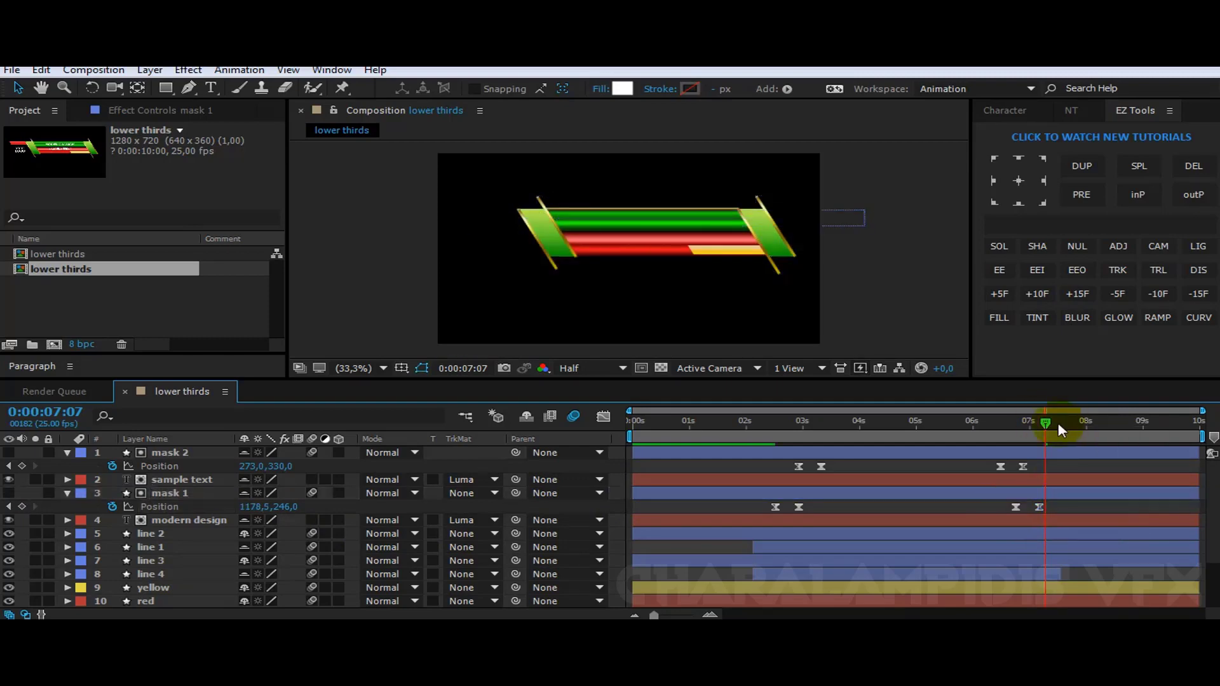
{"action": "left_click_drag", "start_coordinate": [1041, 427], "coordinate": [1038, 429]}
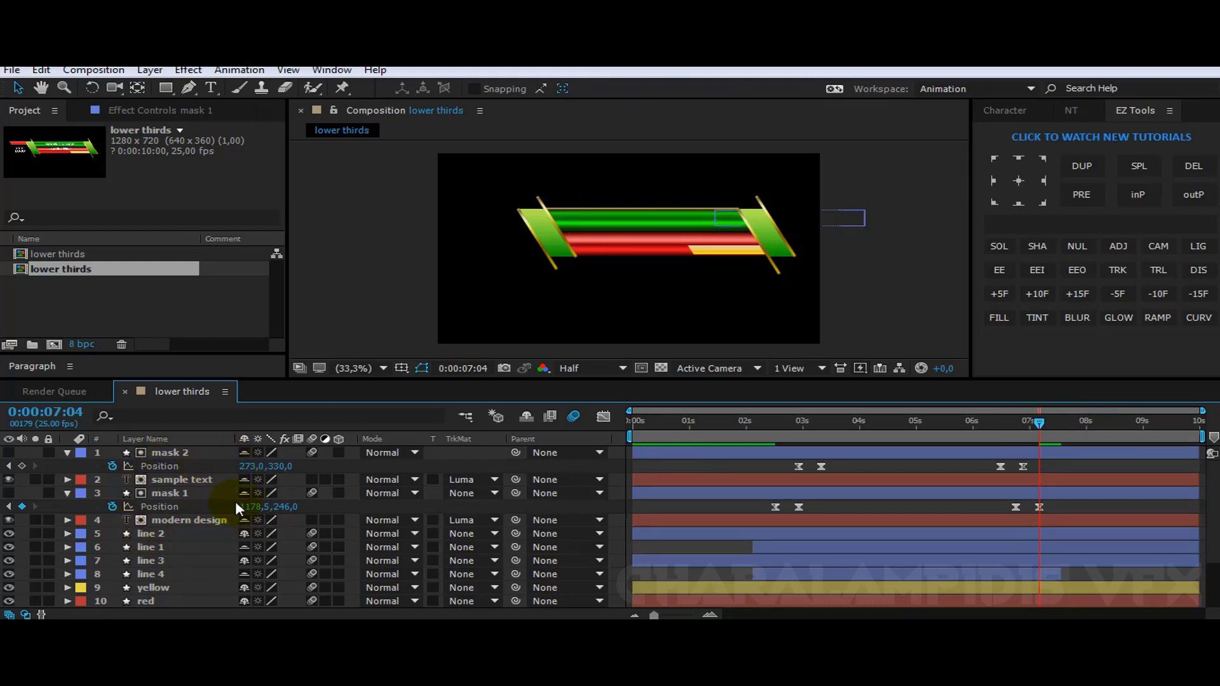
- Remove the shy setting from line 1, line 4, green 3 and green 1, and hide the layers that remain shy
{"action": "left_click", "coordinate": [244, 573]}
{"action": "left_click", "coordinate": [243, 548]}
{"action": "scroll", "coordinate": [251, 561], "scroll_direction": "down", "scroll_amount": 5}
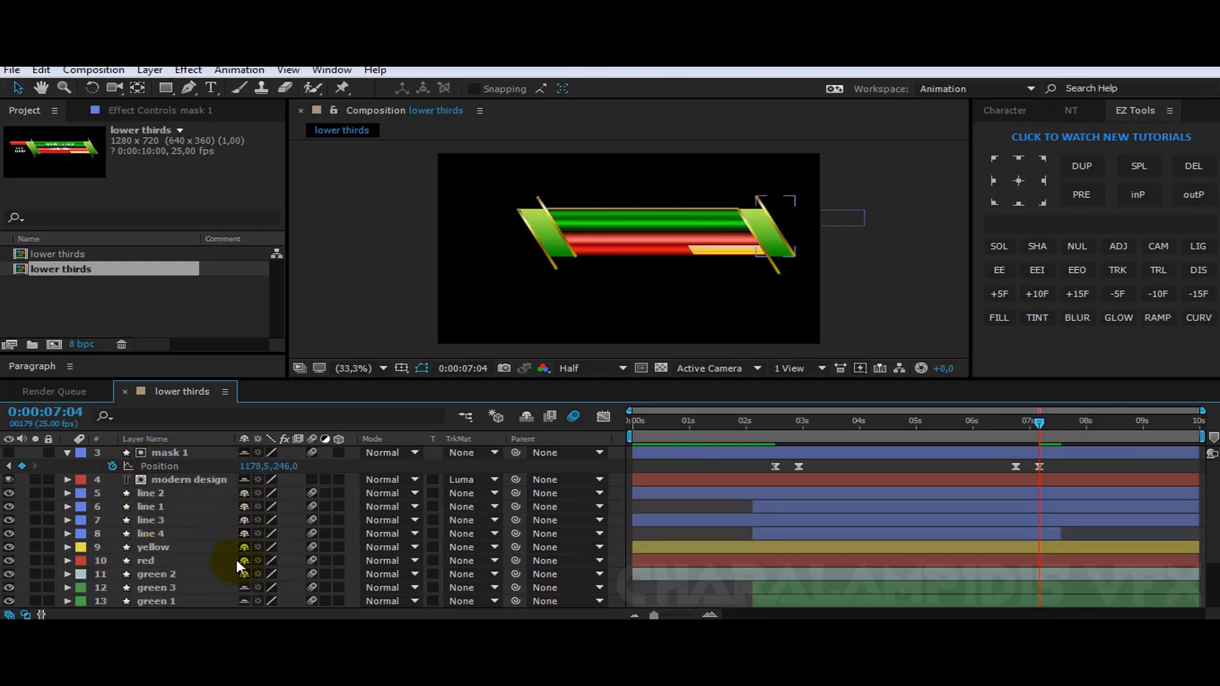
{"action": "left_click", "coordinate": [244, 561]}
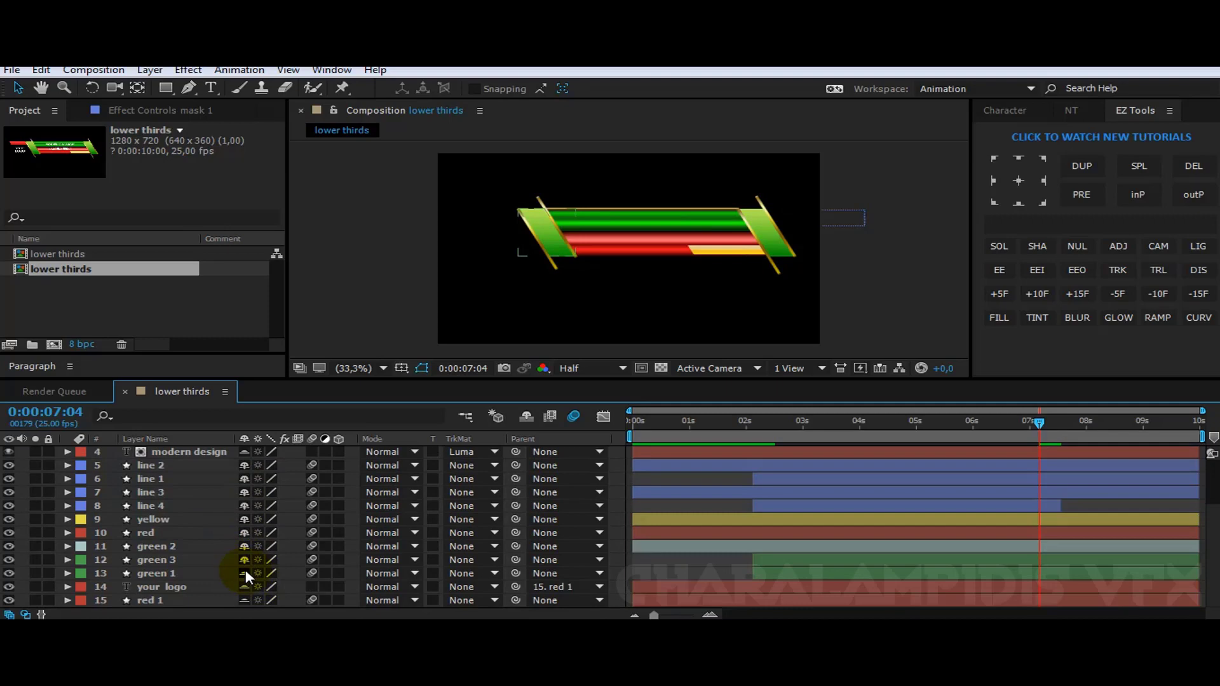
{"action": "left_click", "coordinate": [526, 416]}
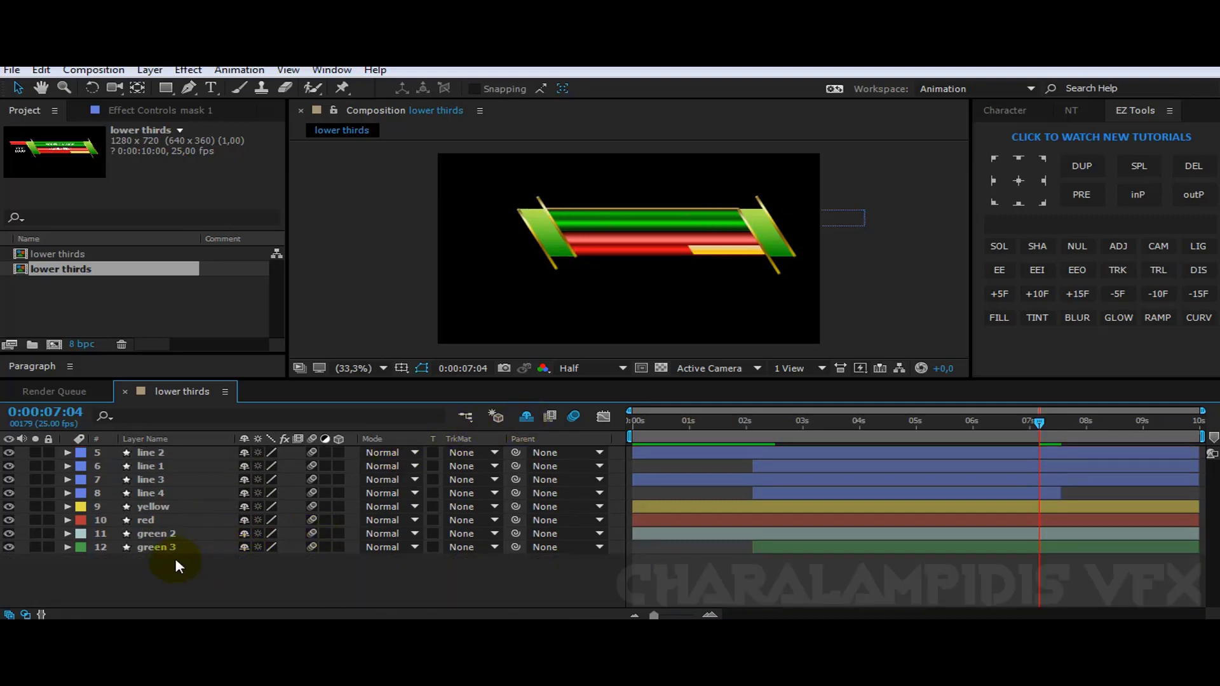
{"action": "left_click", "coordinate": [526, 417]}
{"action": "scroll", "coordinate": [232, 551], "scroll_direction": "down", "scroll_amount": 5}
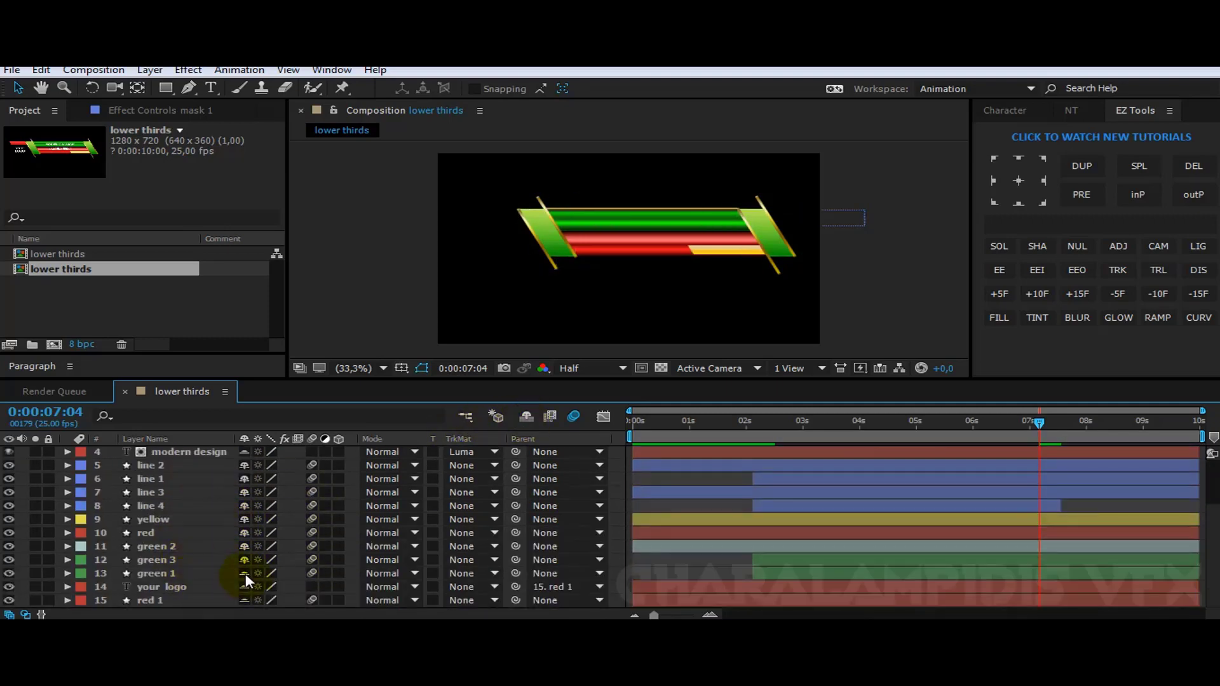
{"action": "left_click", "coordinate": [525, 420]}
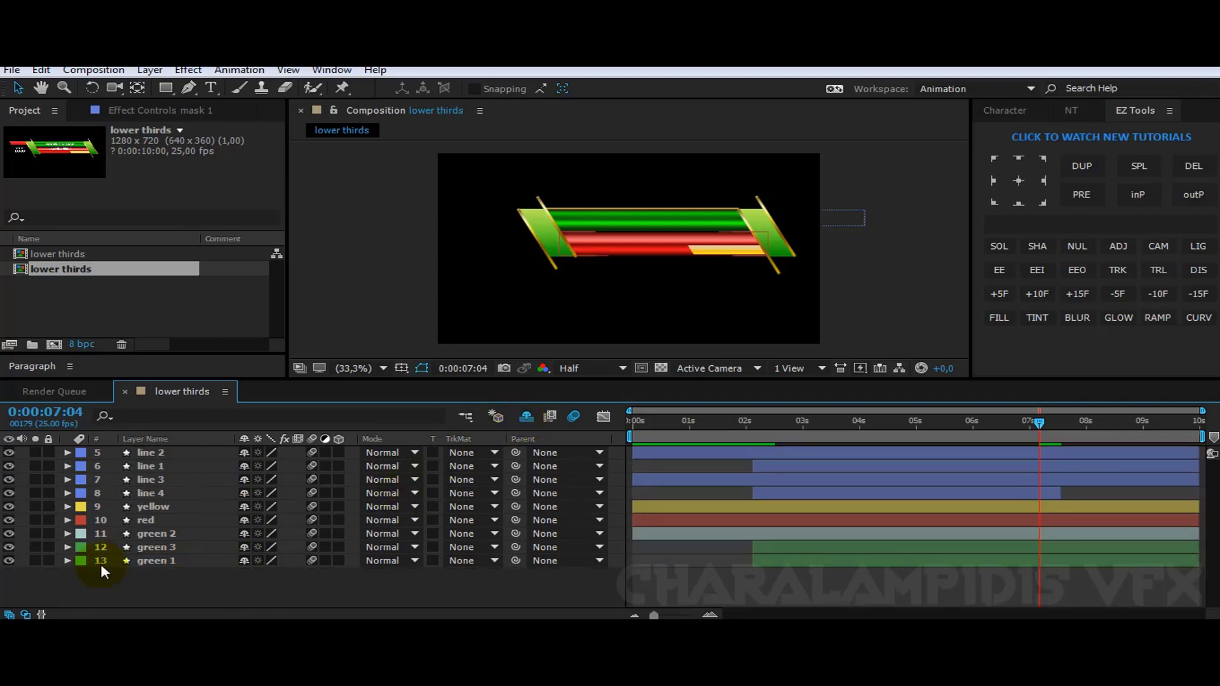
- Copy line 4's two Position keyframes, paste them at 0:00:07:04, and time-reverse the pasted pair
{"action": "left_click", "coordinate": [157, 548]}
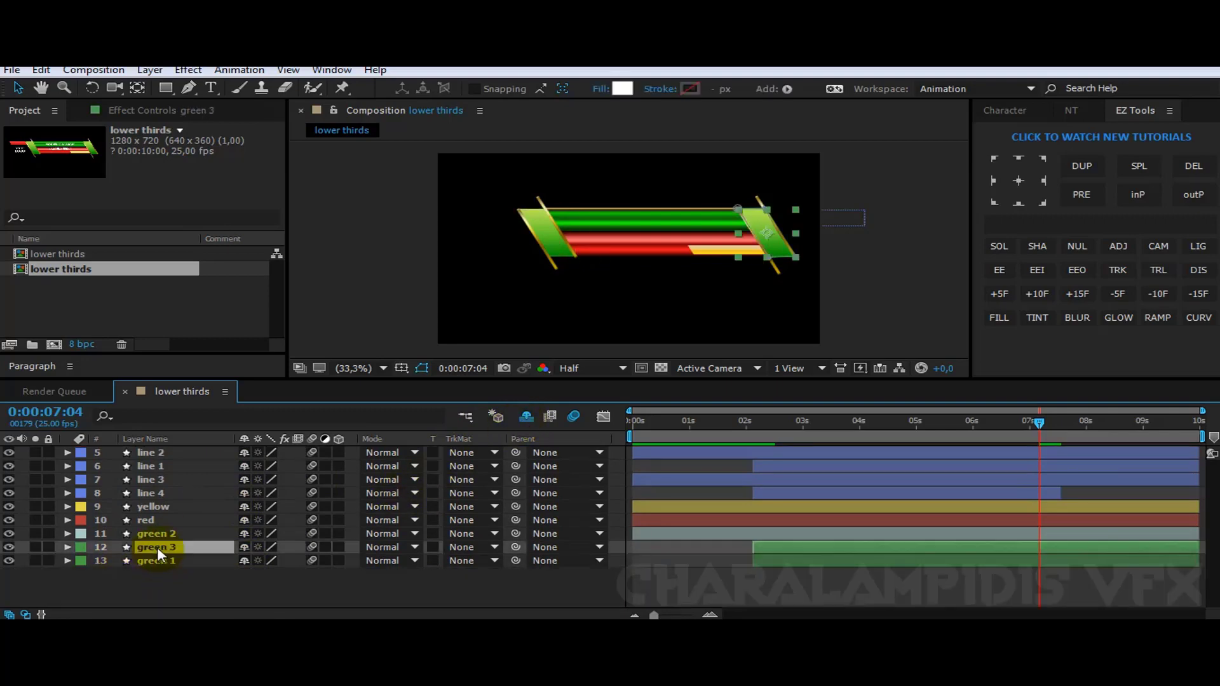
{"action": "left_click", "coordinate": [155, 494]}
{"action": "key", "text": "p"}
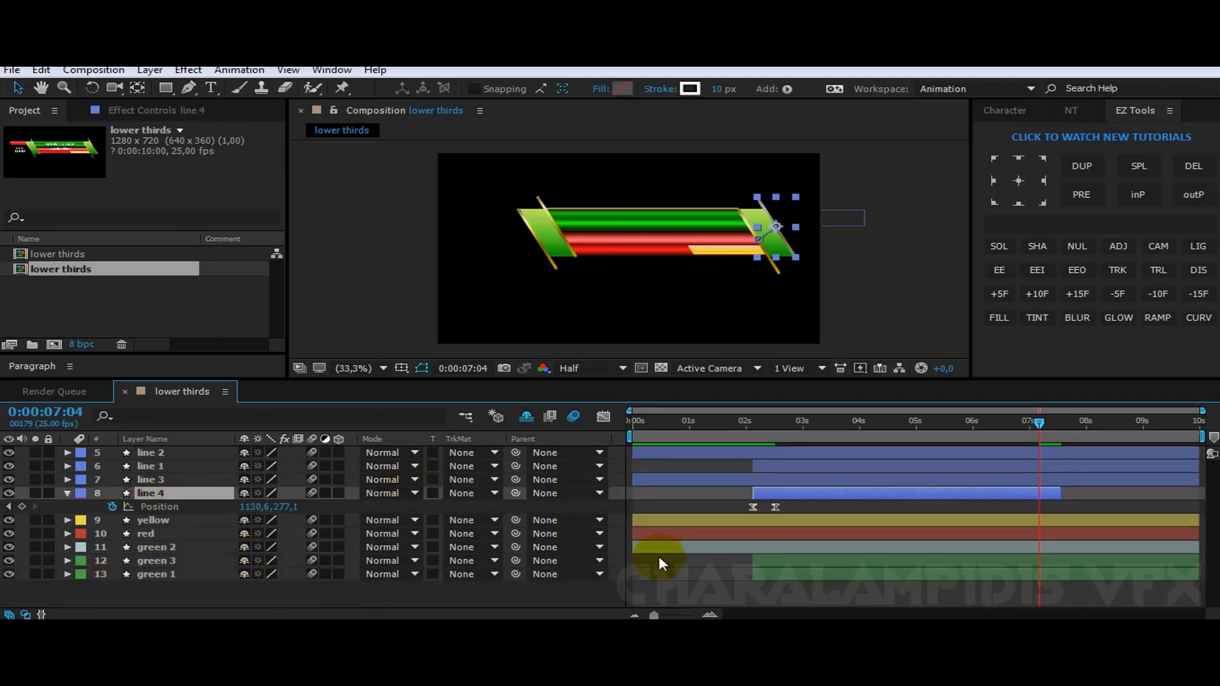
{"action": "key", "text": "ctrl+c"}
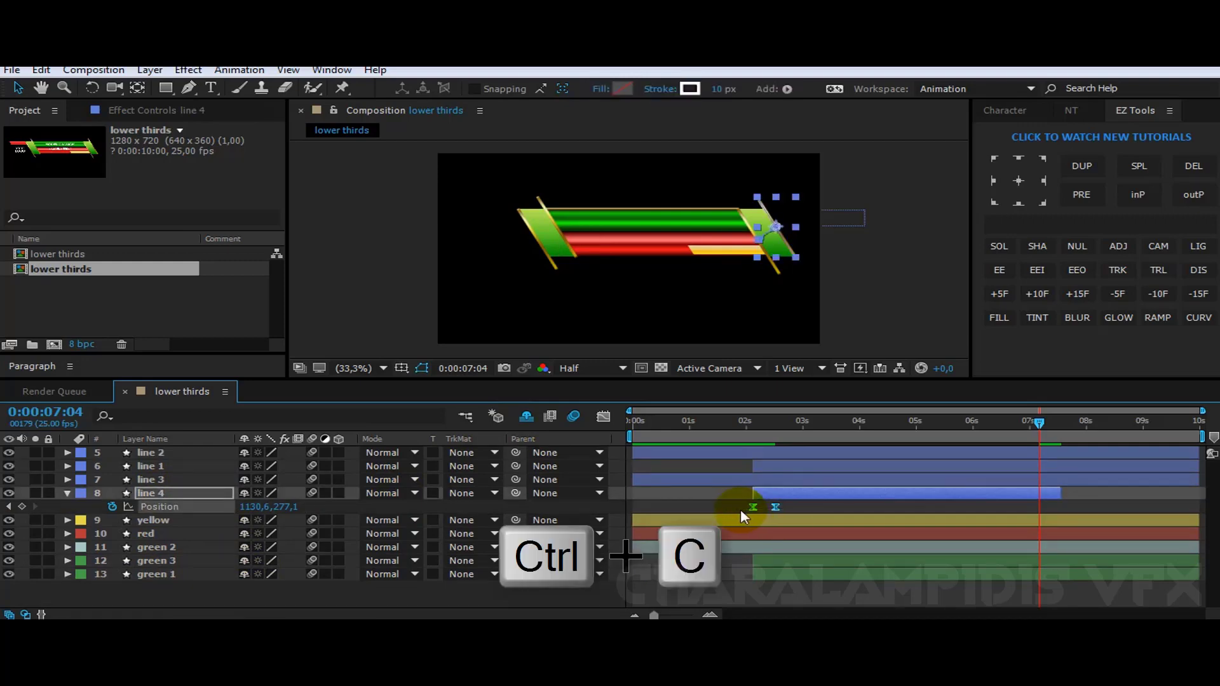
{"action": "key", "text": "ctrl+v"}
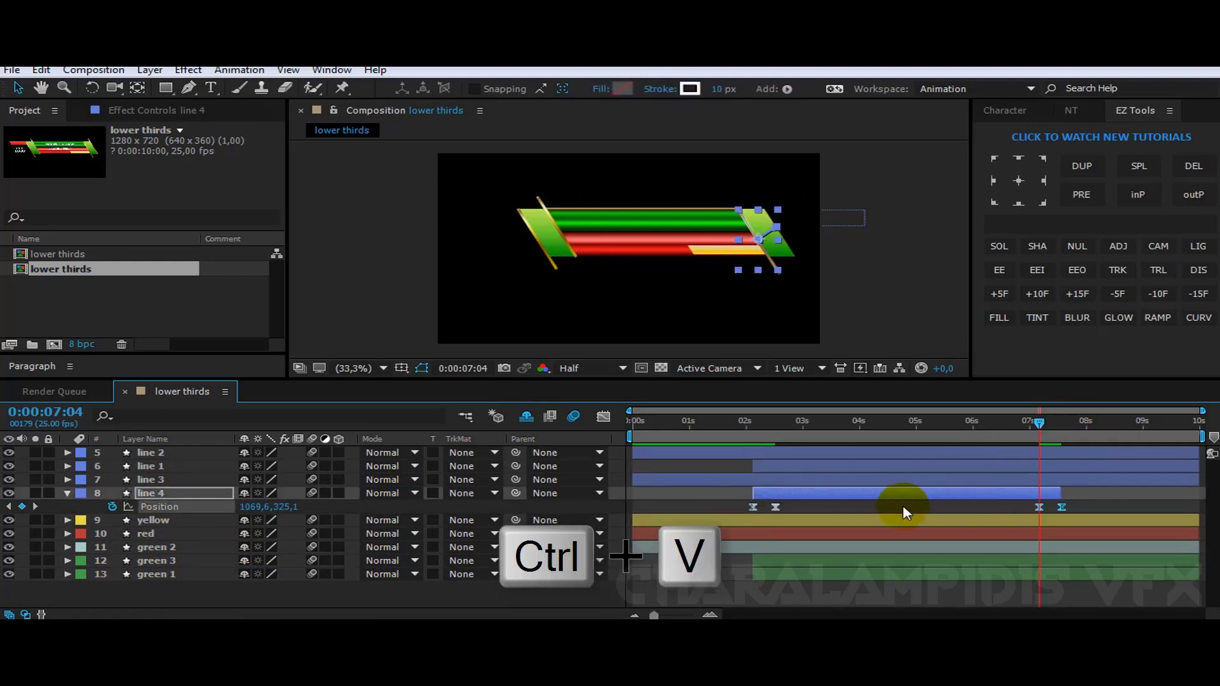
{"action": "left_click", "coordinate": [1111, 272]}
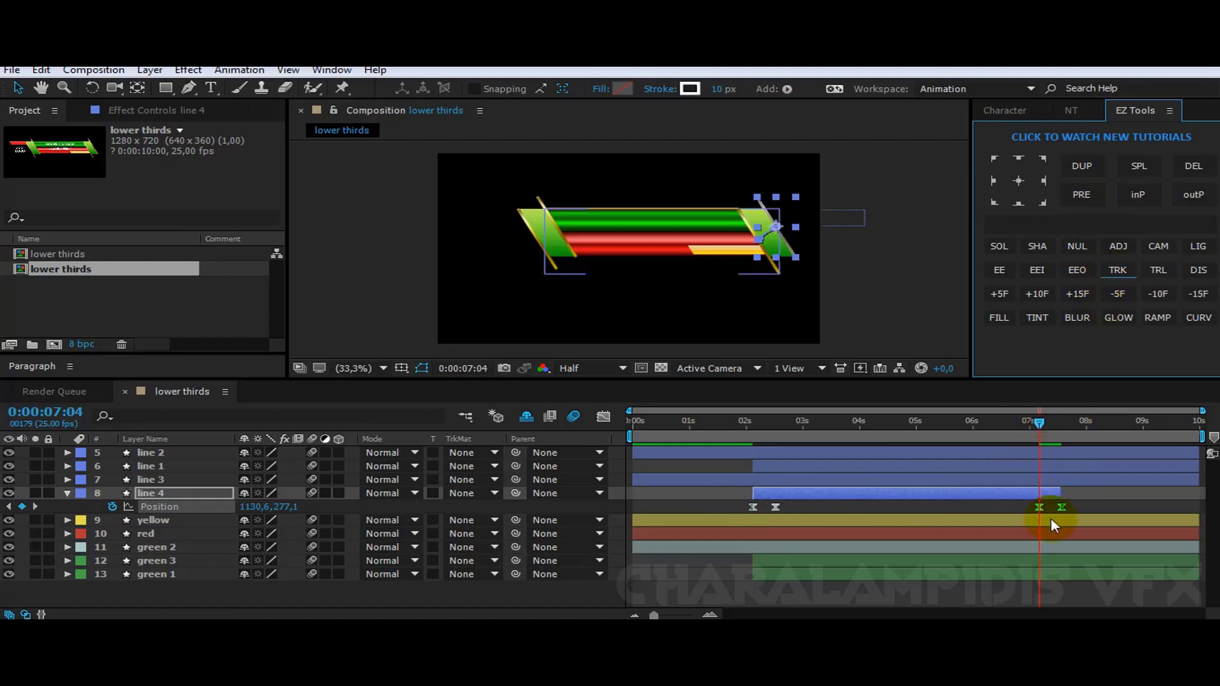
- Copy green 3's two Mask Path keyframes to 0:00:07:04, time-reverse the pasted pair, and hide line 4 and green 3 as shy layers
{"action": "left_click", "coordinate": [158, 560]}
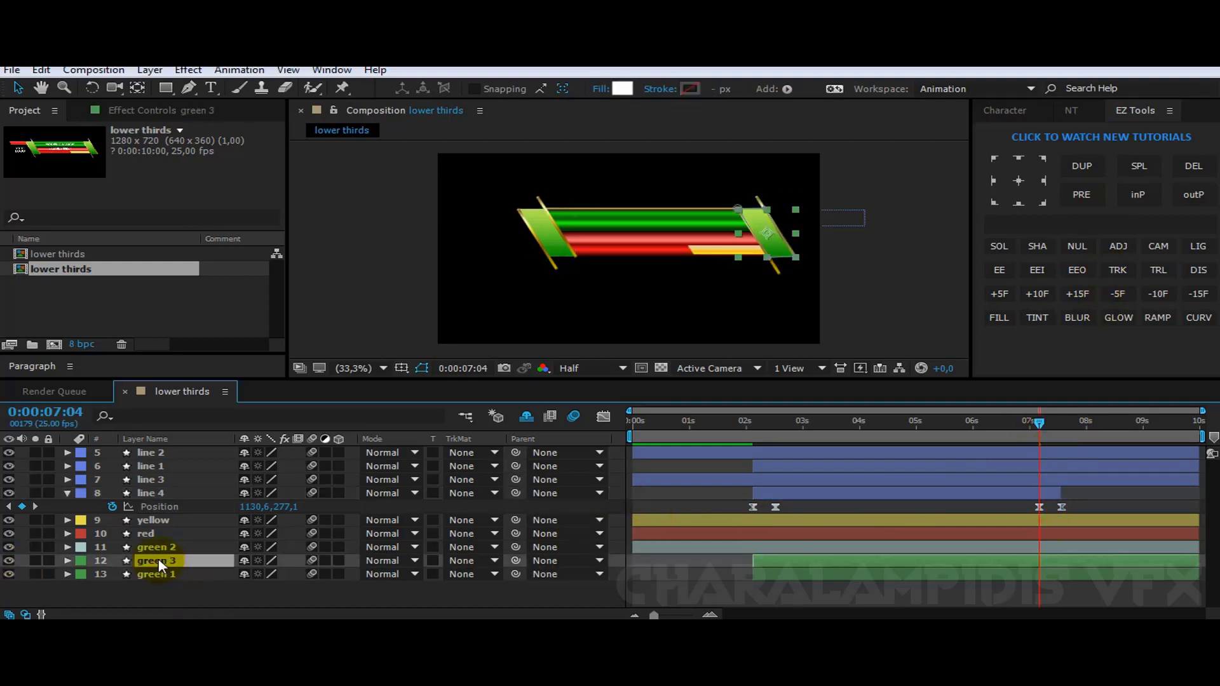
{"action": "key", "text": "m"}
{"action": "left_click_drag", "start_coordinate": [813, 588], "coordinate": [742, 593]}
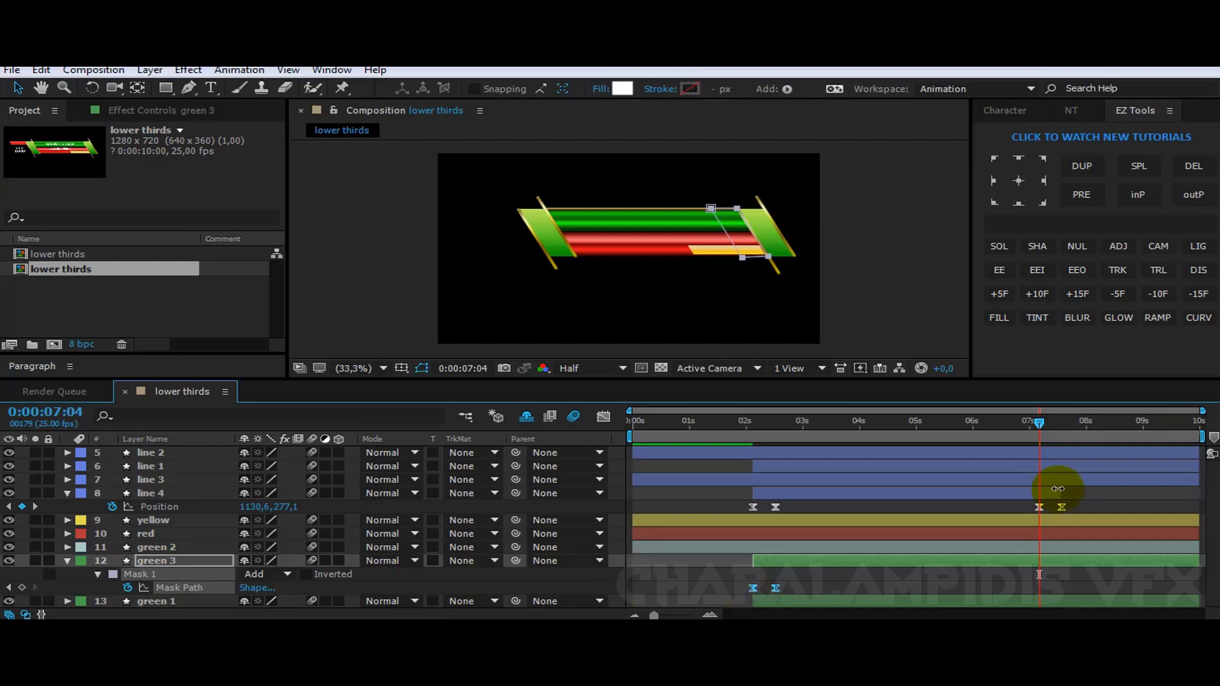
{"action": "key", "text": "ctrl+v"}
{"action": "left_click", "coordinate": [1120, 269]}
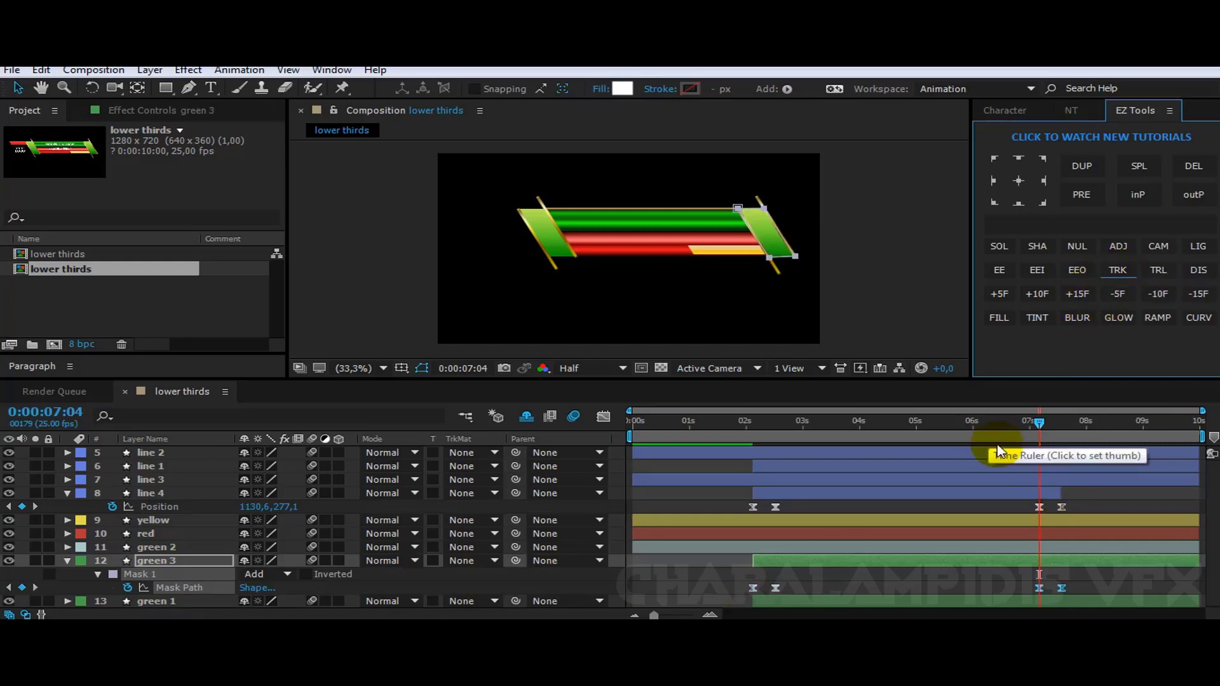
{"action": "left_click", "coordinate": [246, 493]}
{"action": "left_click", "coordinate": [243, 532]}
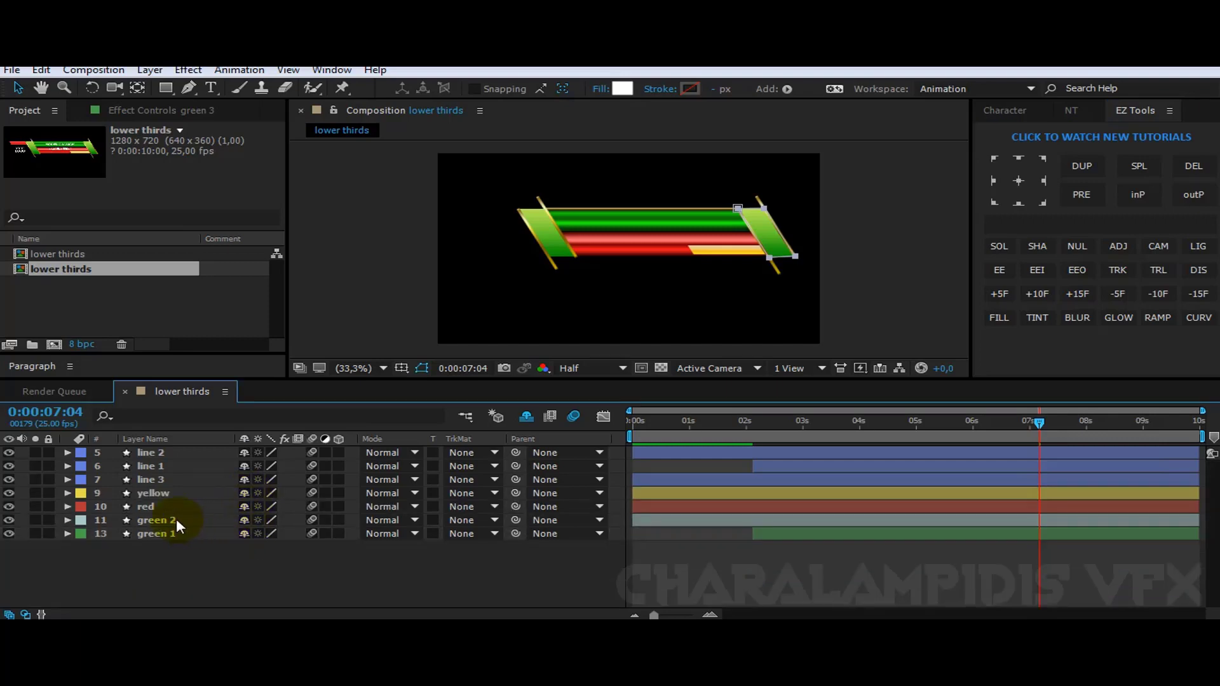
- Copy green 1's two Mask Path keyframes, paste them at 0:00:07:04, and time-reverse the pasted pair
{"action": "left_click", "coordinate": [155, 533]}
{"action": "key", "text": "m"}
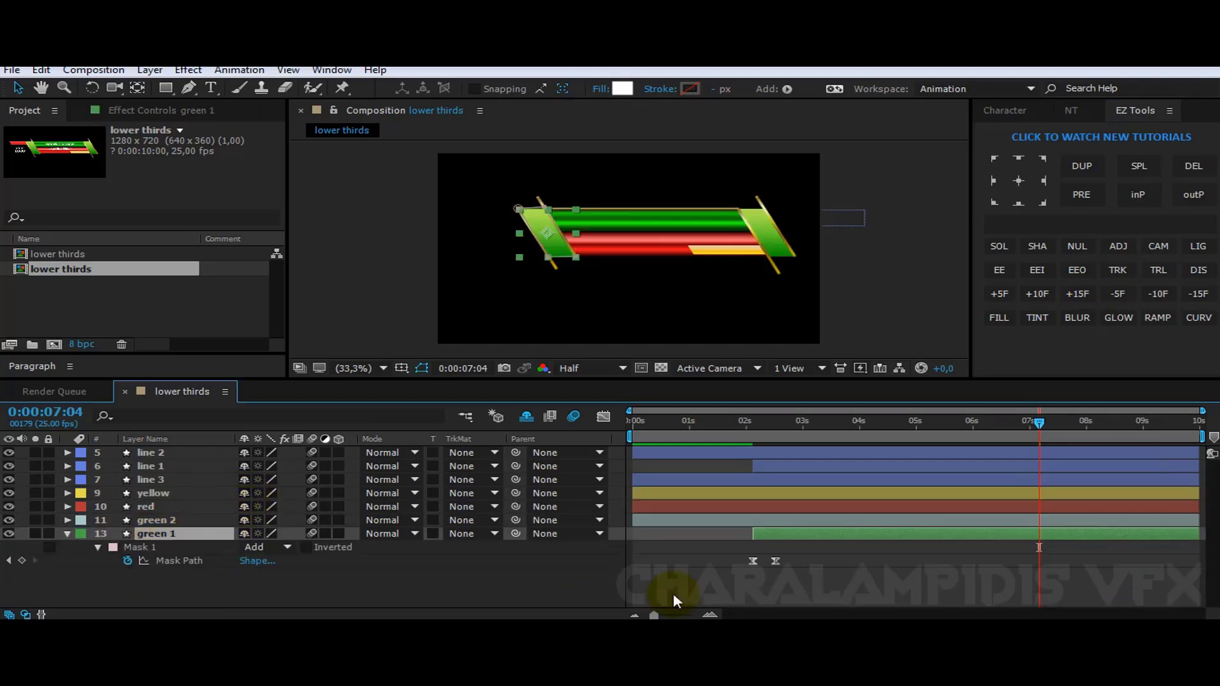
{"action": "left_click", "coordinate": [748, 567]}
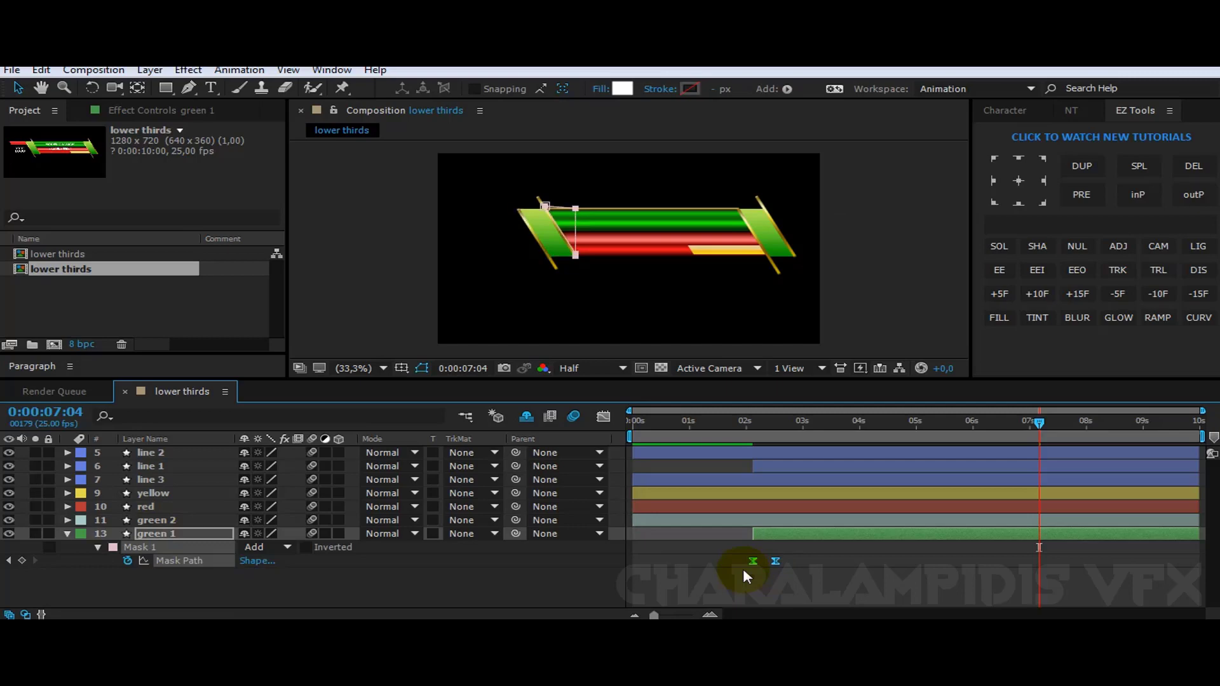
{"action": "left_click", "coordinate": [1114, 272]}
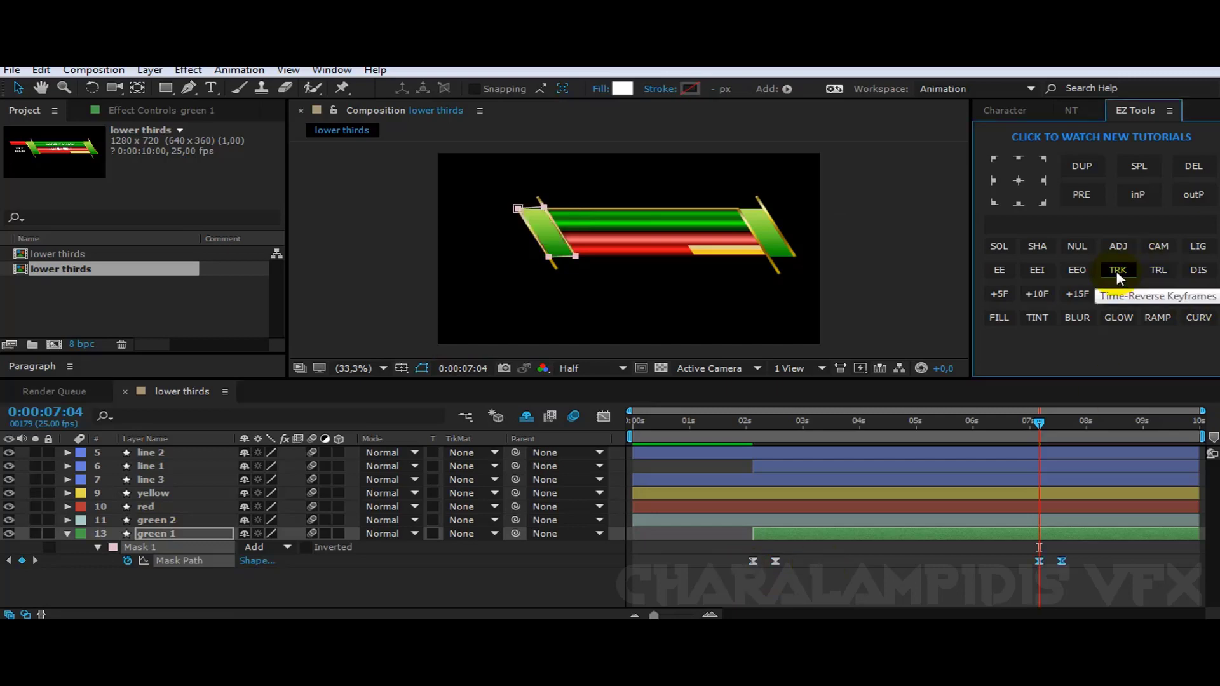
- Copy line 1's two Position keyframes, paste them at 0:00:07:04, and time-reverse the pasted pair
{"action": "left_click", "coordinate": [151, 467]}
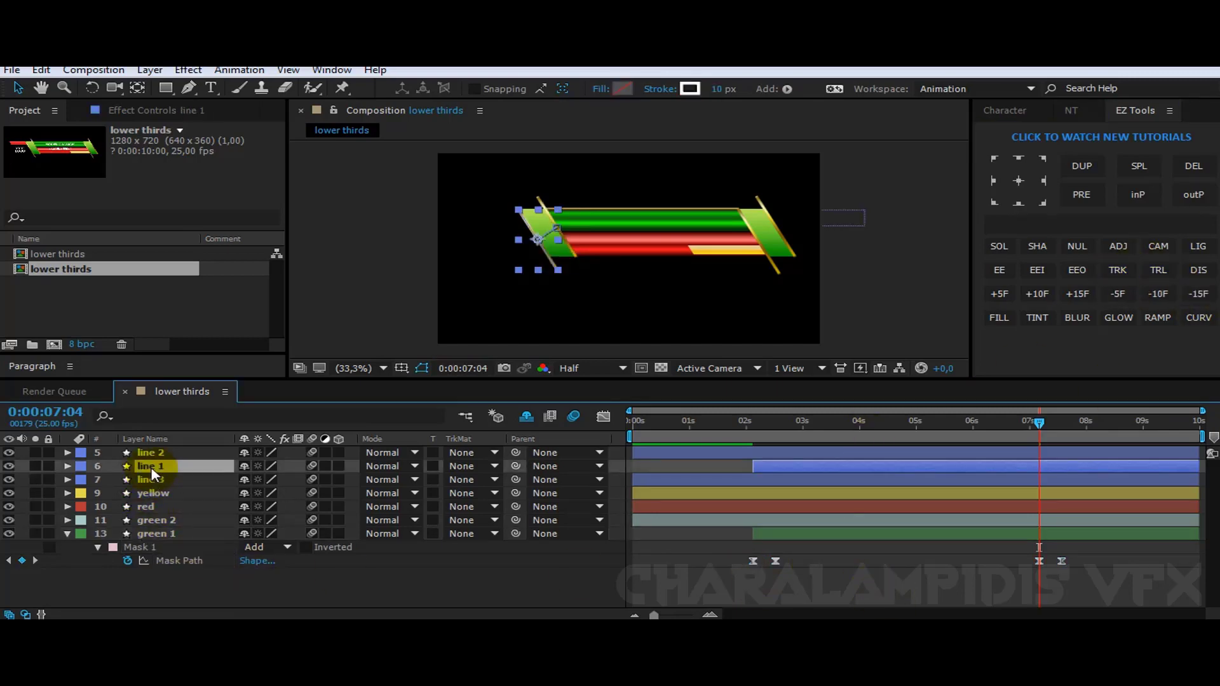
{"action": "key", "text": "p"}
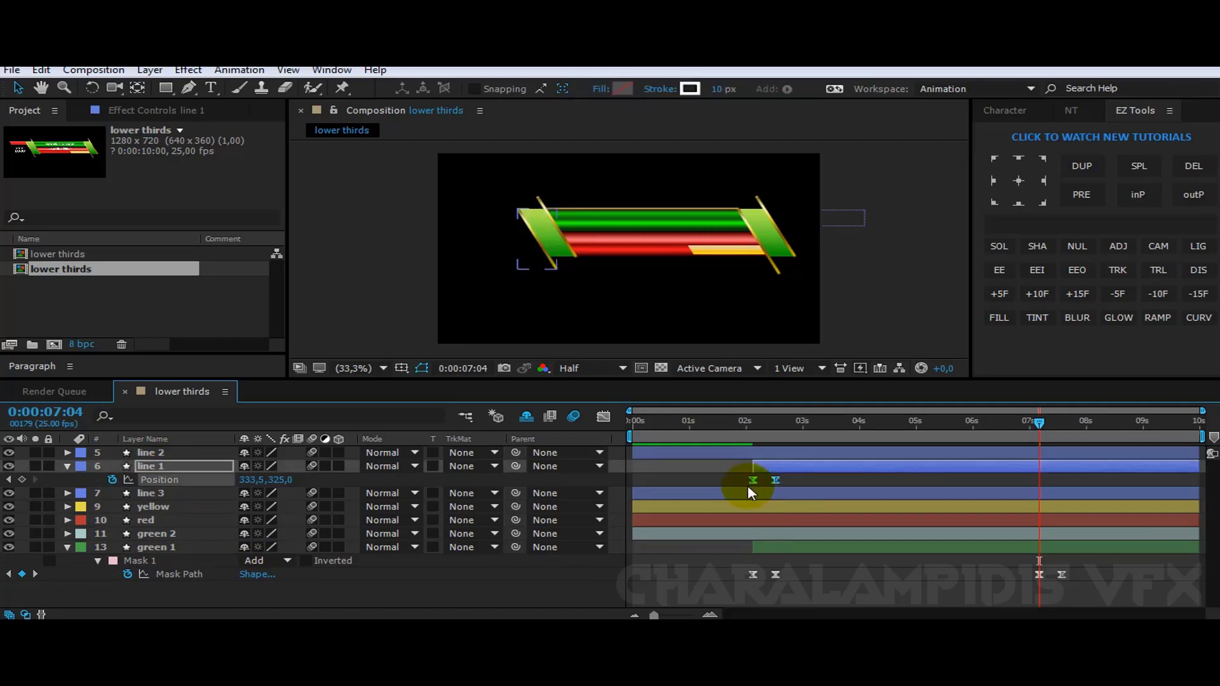
{"action": "key", "text": "ctrl+v"}
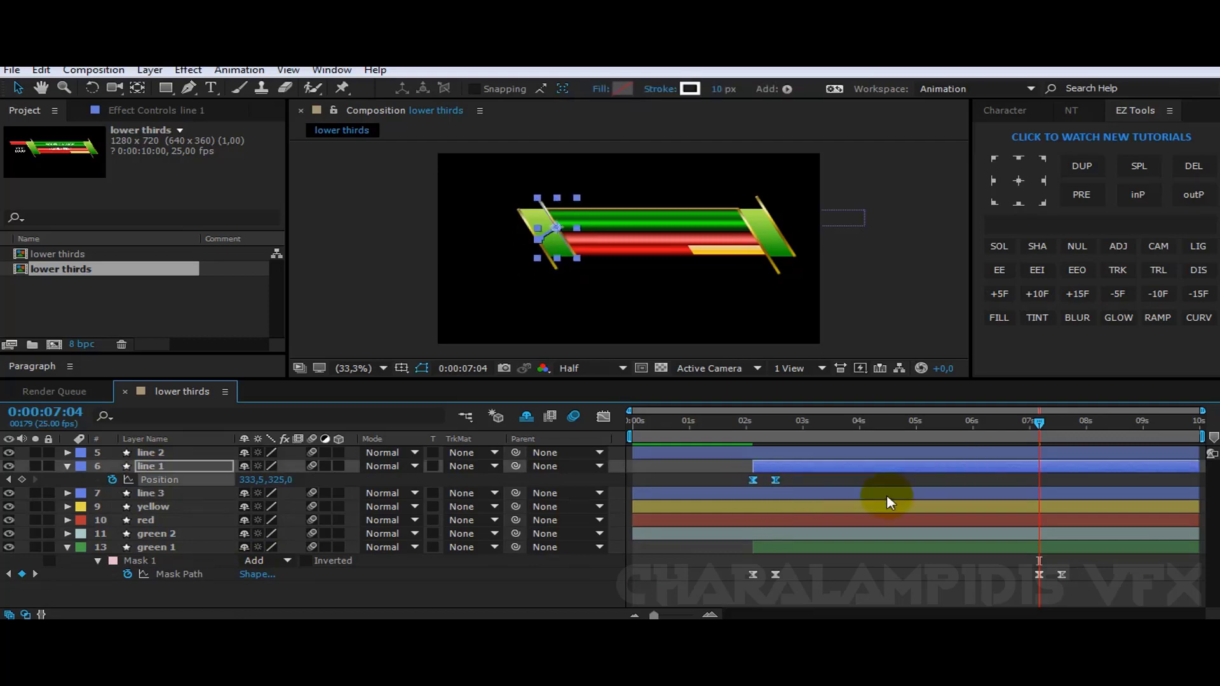
{"action": "left_click", "coordinate": [1117, 272]}
{"action": "left_click", "coordinate": [973, 466]}
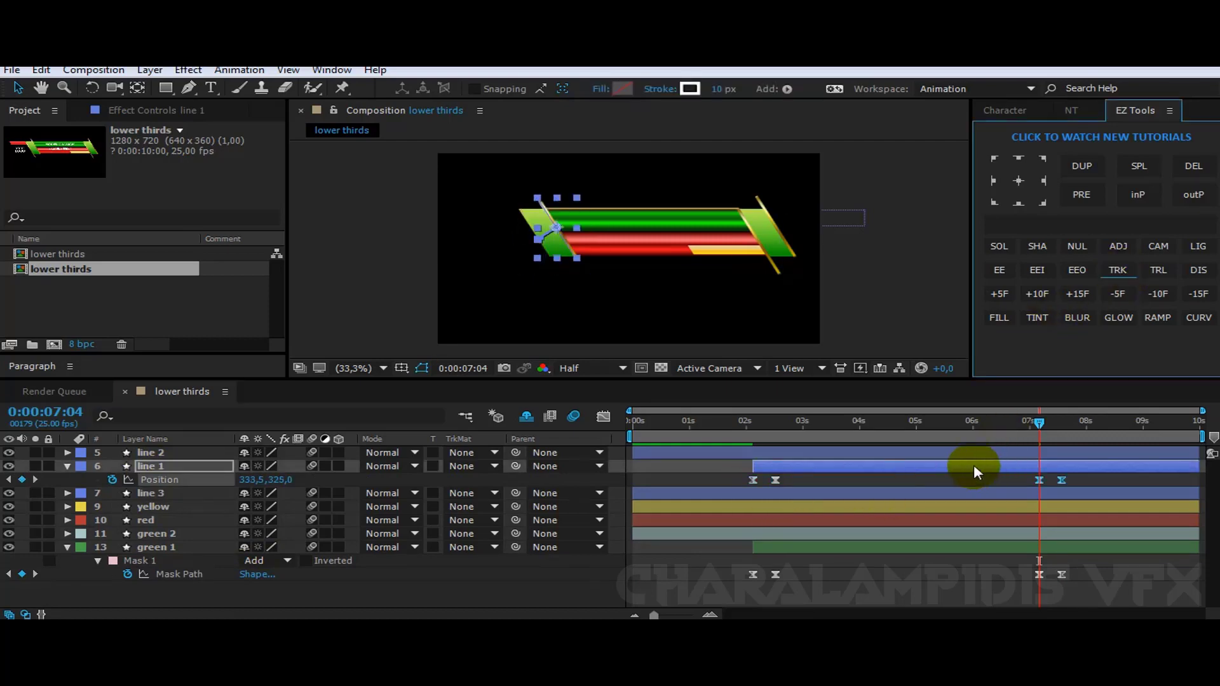
- Trim line 1's out point to its last Position keyframe at 0:00:07:14, and hide line 1 and green 1 as shy layers
{"action": "left_click_drag", "start_coordinate": [1040, 423], "coordinate": [1061, 426]}
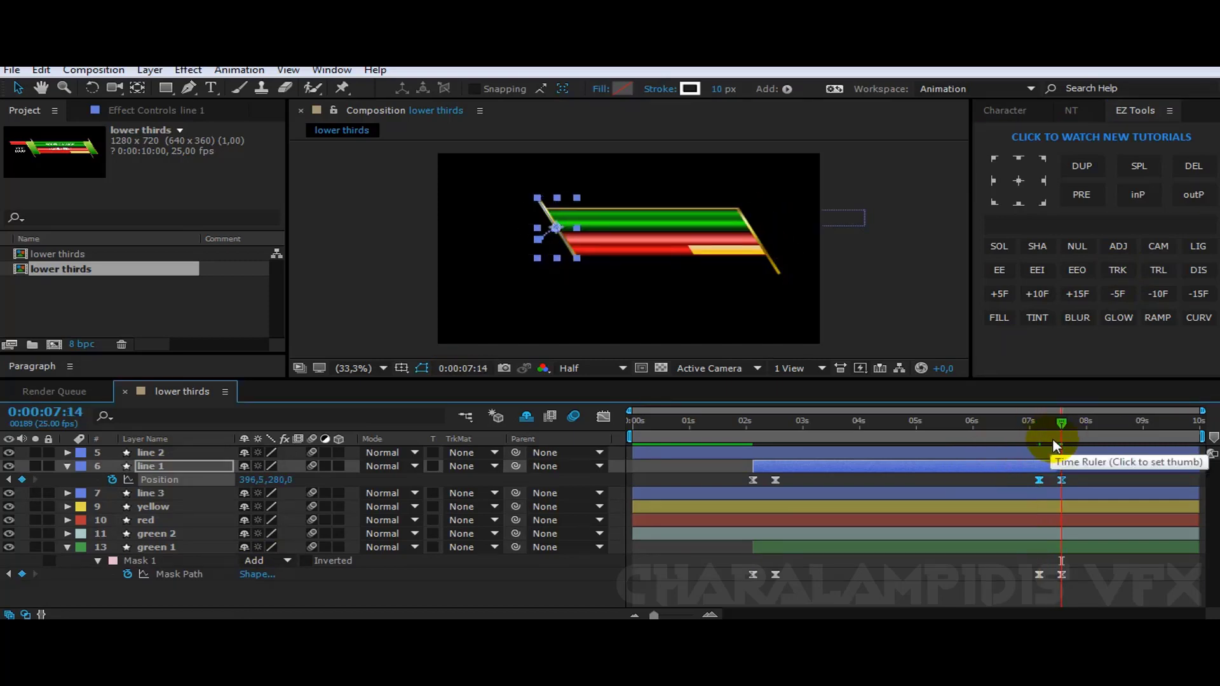
{"action": "left_click", "coordinate": [1062, 479]}
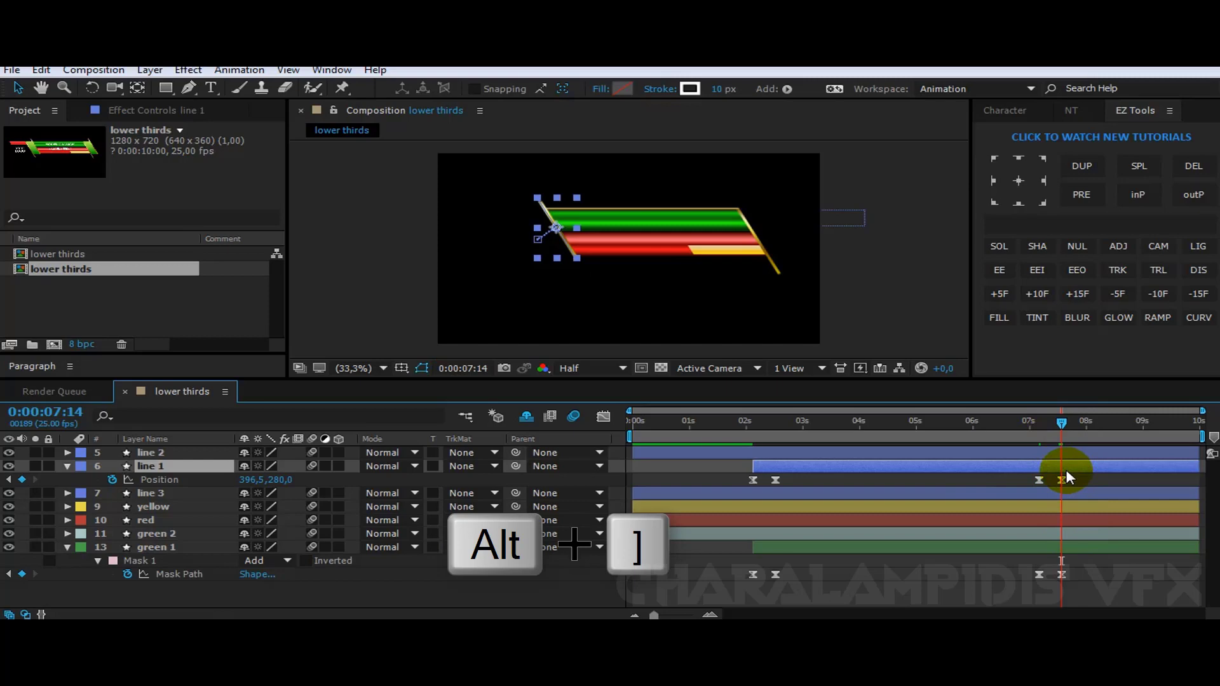
{"action": "key", "text": "alt+bracketright"}
{"action": "left_click", "coordinate": [1036, 575]}
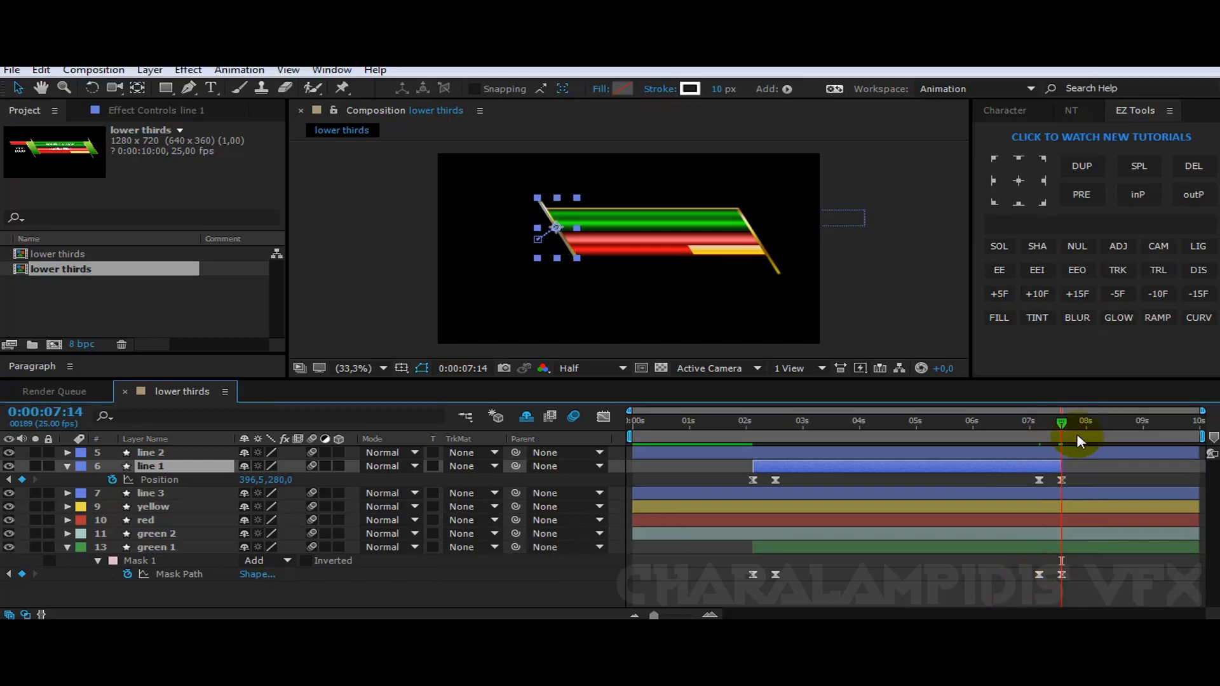
{"action": "left_click", "coordinate": [244, 466]}
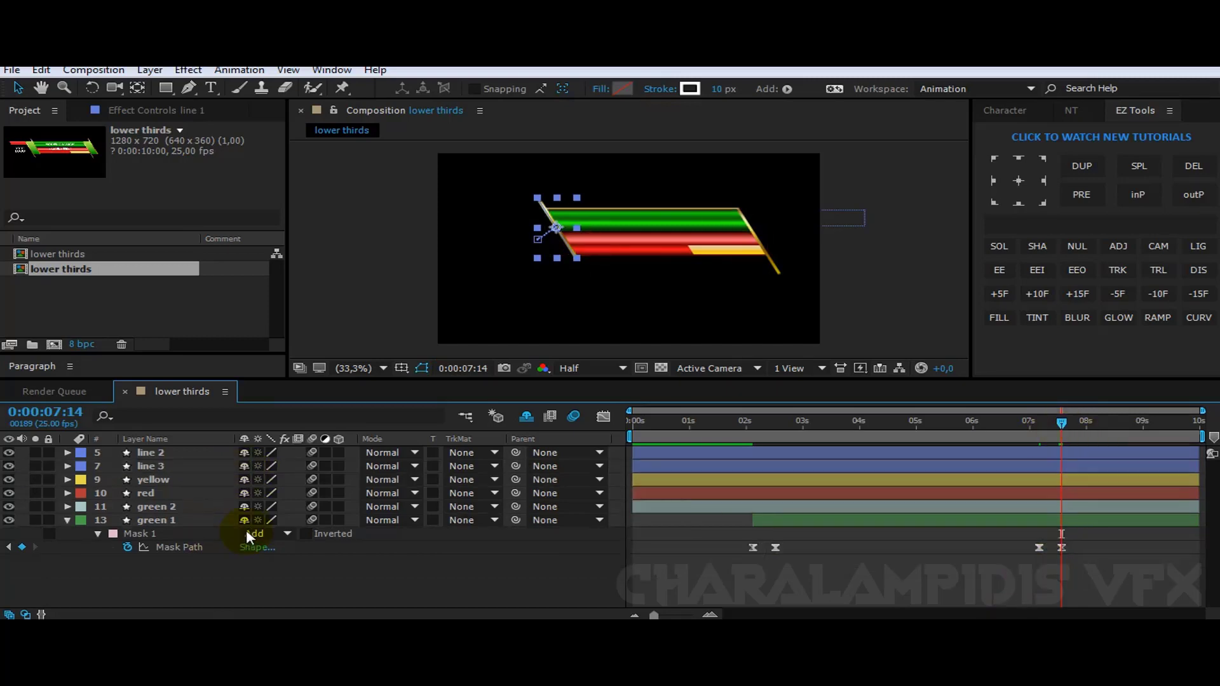
{"action": "left_click", "coordinate": [245, 520]}
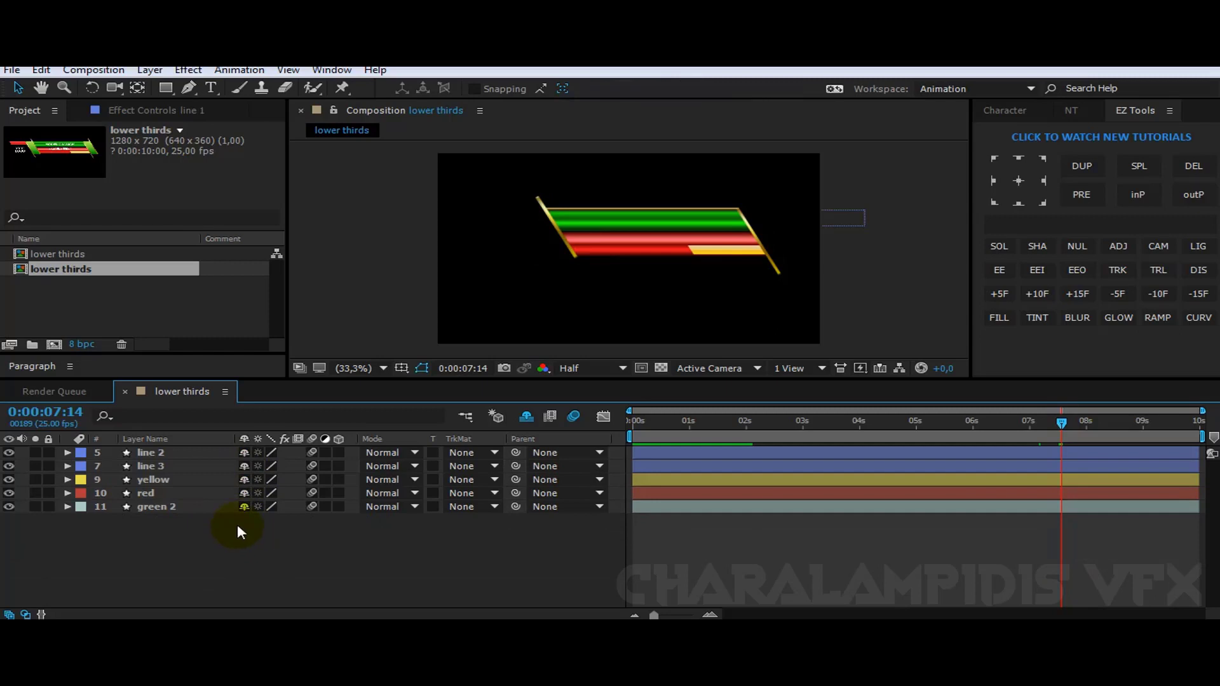
- Copy the yellow layer's two Mask Path keyframes, paste them at 0:00:07:14, and time-reverse the pasted pair
{"action": "left_click", "coordinate": [150, 479]}
{"action": "key", "text": "m"}
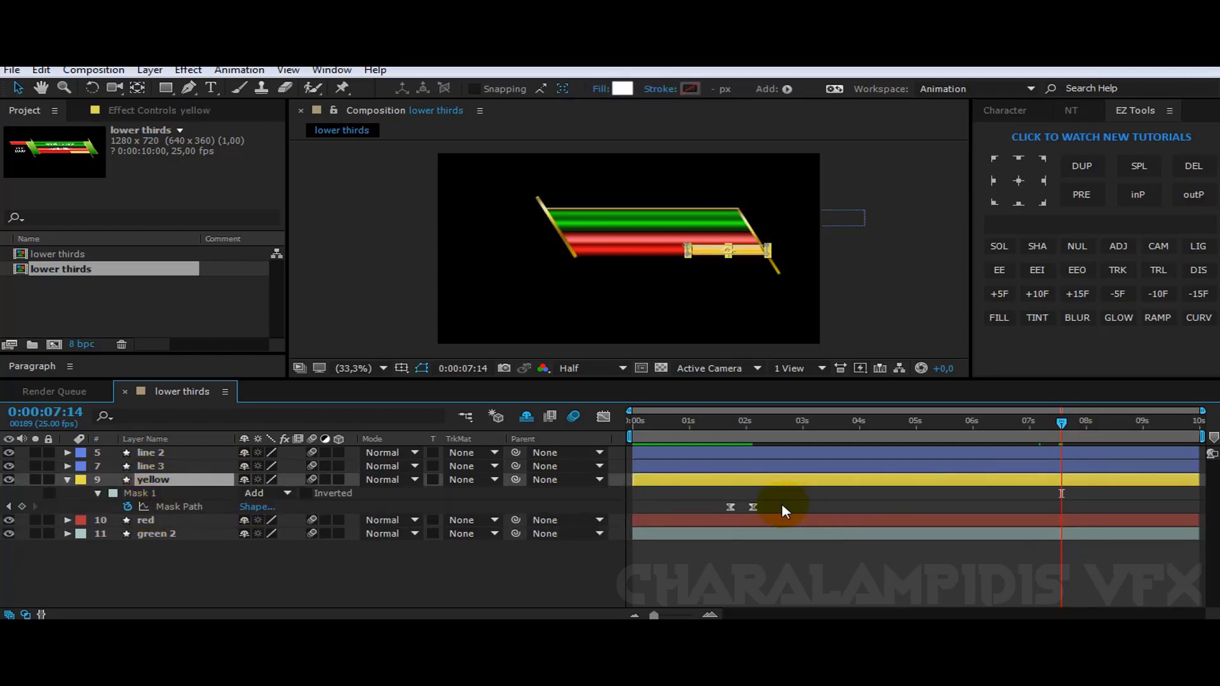
{"action": "left_click_drag", "start_coordinate": [781, 503], "coordinate": [709, 520]}
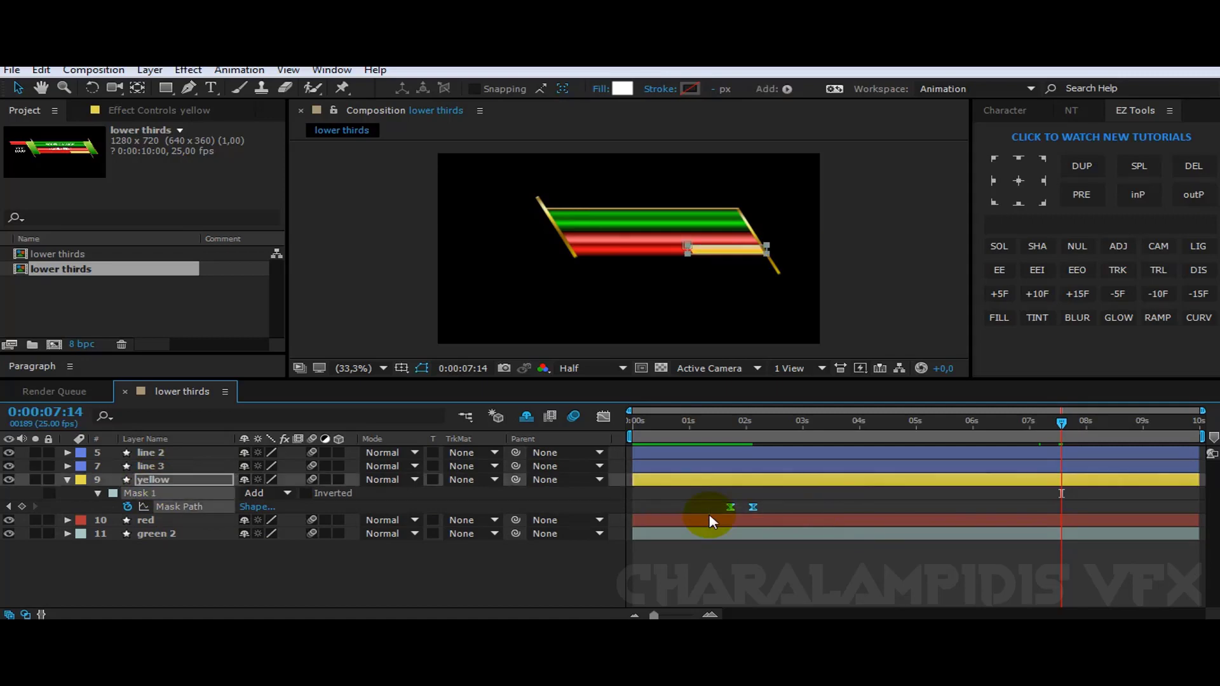
{"action": "key", "text": "ctrl+c"}
{"action": "key", "text": "ctrl+v"}
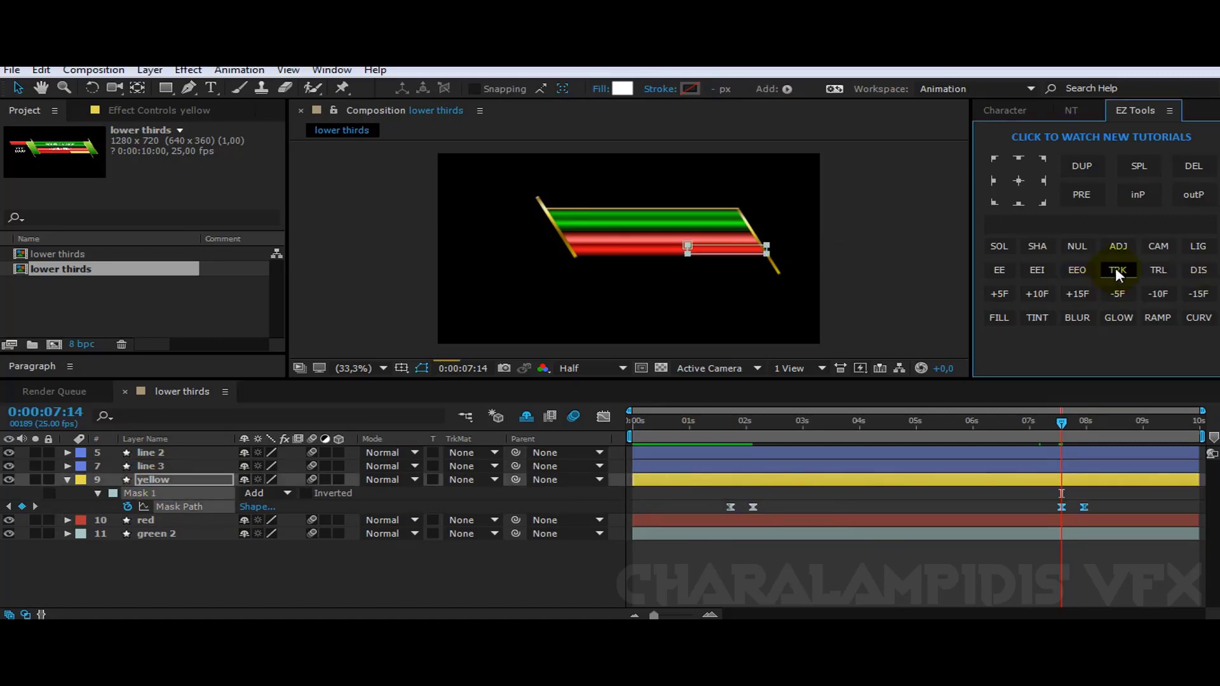
{"action": "left_click", "coordinate": [1116, 272]}
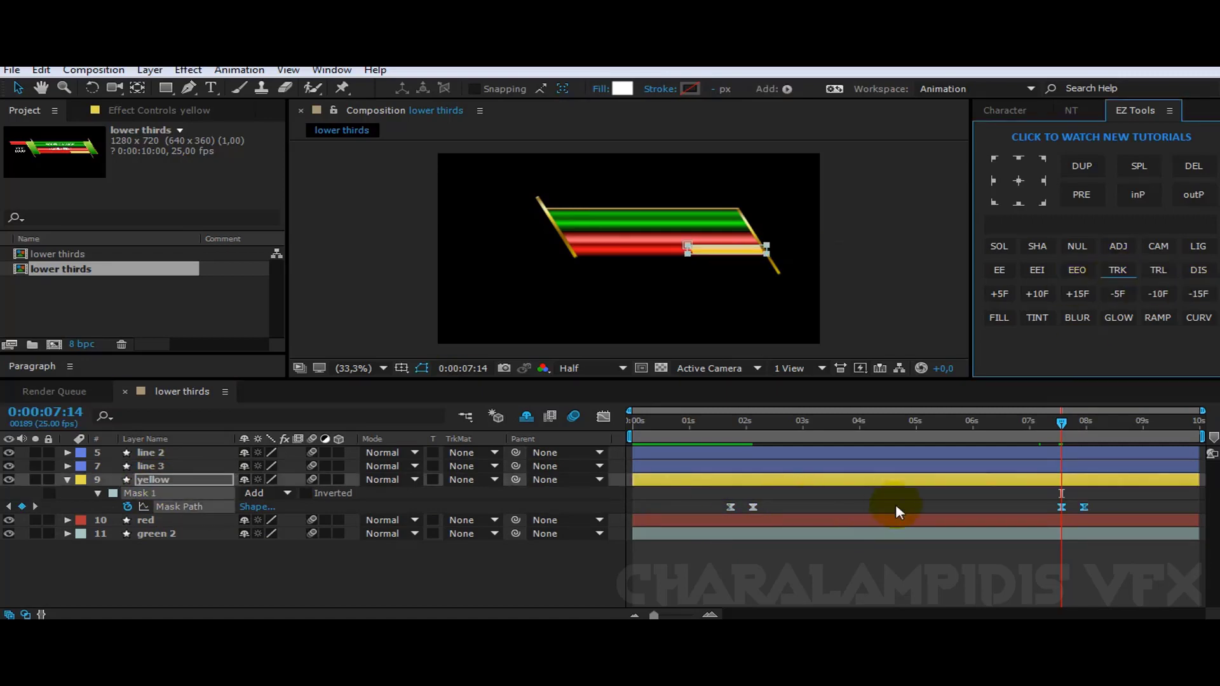
- Copy red's two Mask Path keyframes to 0:00:07:24, time-reverse the pasted pair, and move the current time to 0:00:08:09
{"action": "left_click", "coordinate": [149, 515]}
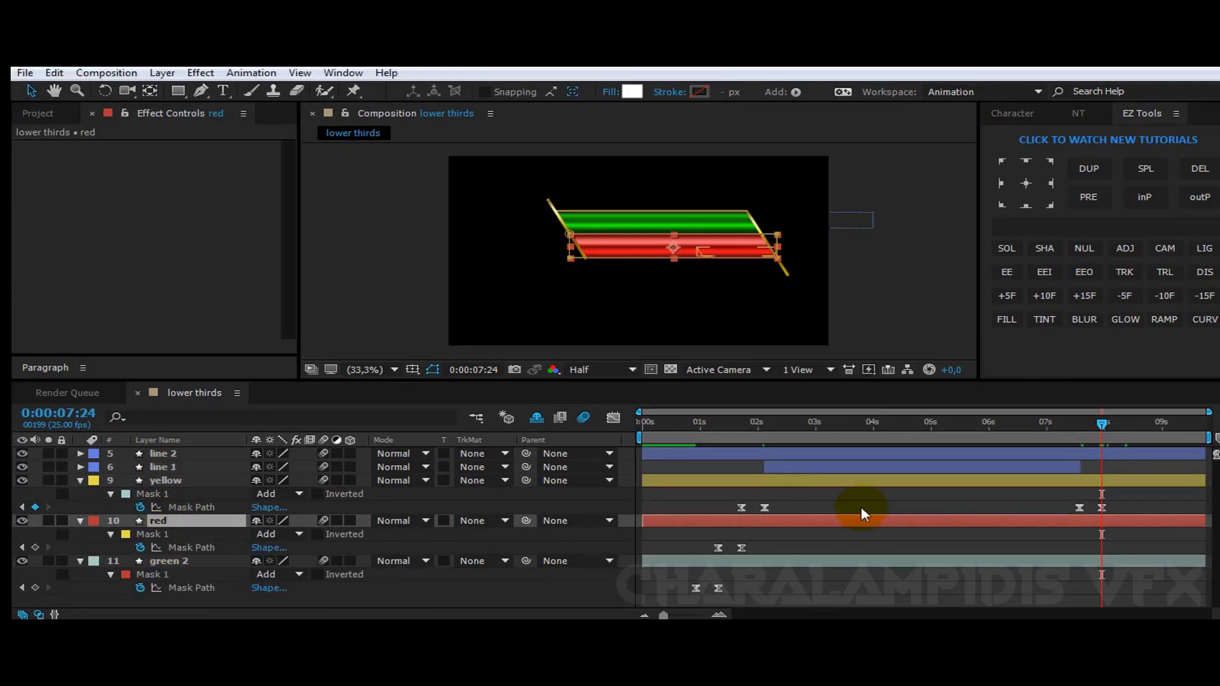
{"action": "left_click_drag", "start_coordinate": [769, 545], "coordinate": [712, 551]}
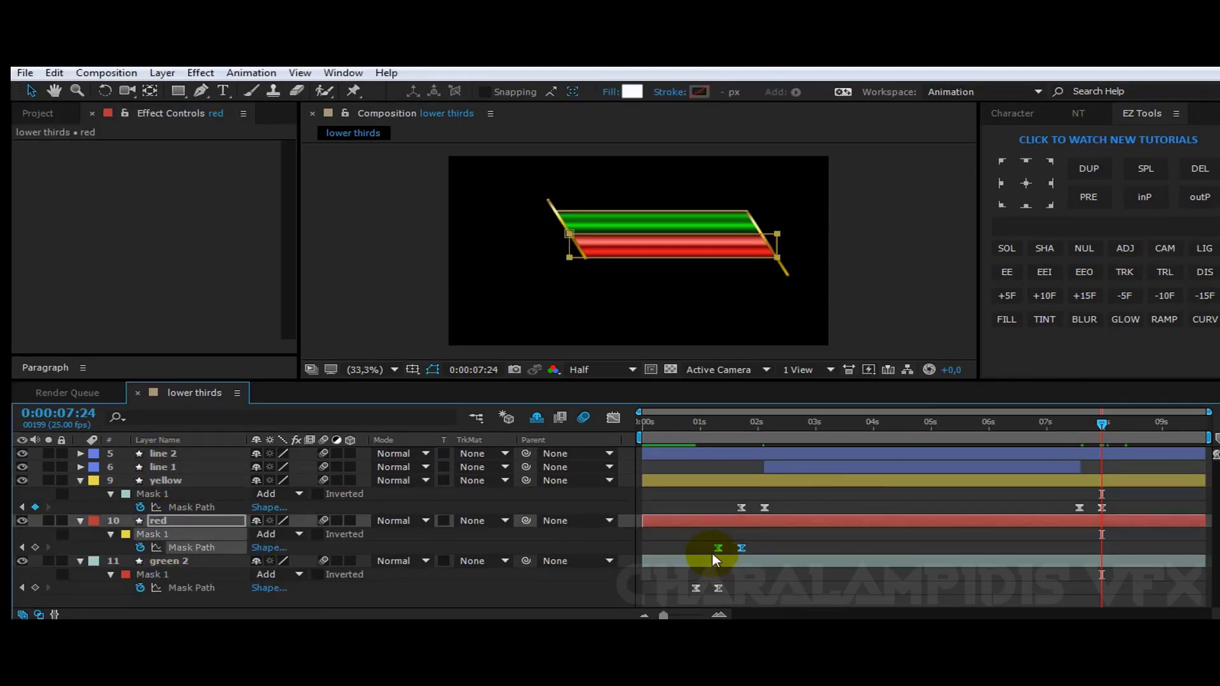
{"action": "key", "text": "ctrl+v"}
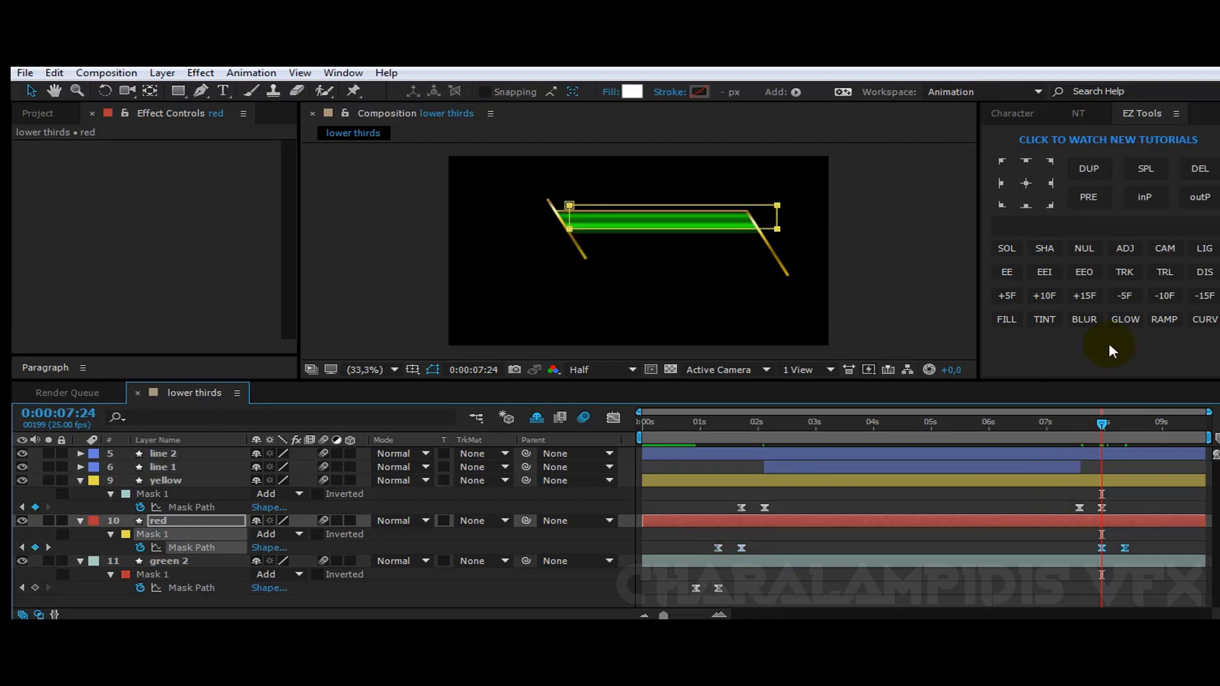
{"action": "left_click", "coordinate": [1136, 273]}
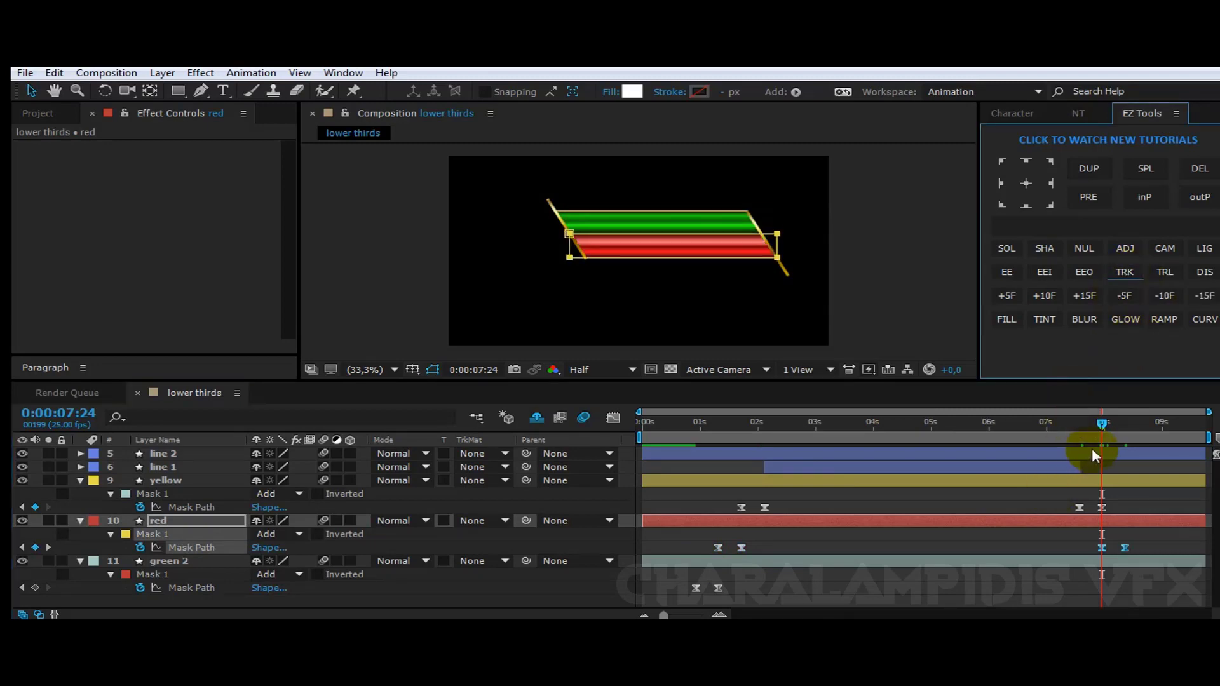
{"action": "left_click", "coordinate": [1043, 296]}
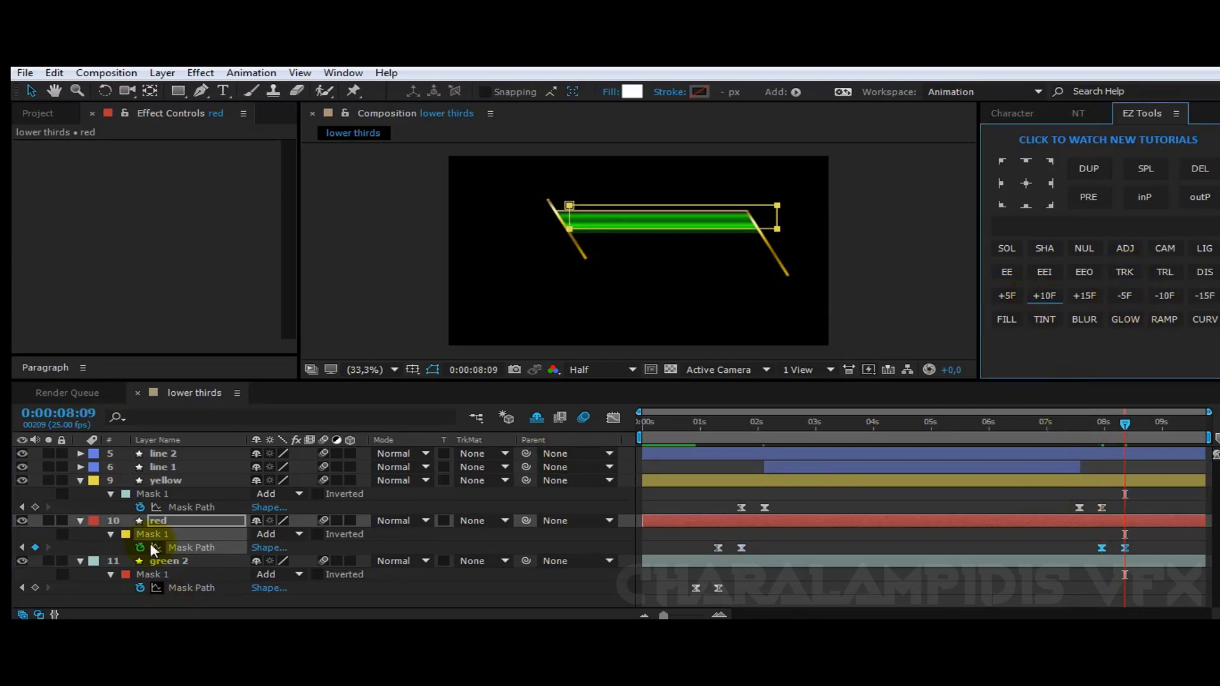
- Copy green 2's two Mask Path keyframes to 0:00:08:09, time-reverse the pasted pair, and move the current time to 0:00:08:19
{"action": "left_click", "coordinate": [174, 563]}
{"action": "left_click_drag", "start_coordinate": [730, 579], "coordinate": [684, 594]}
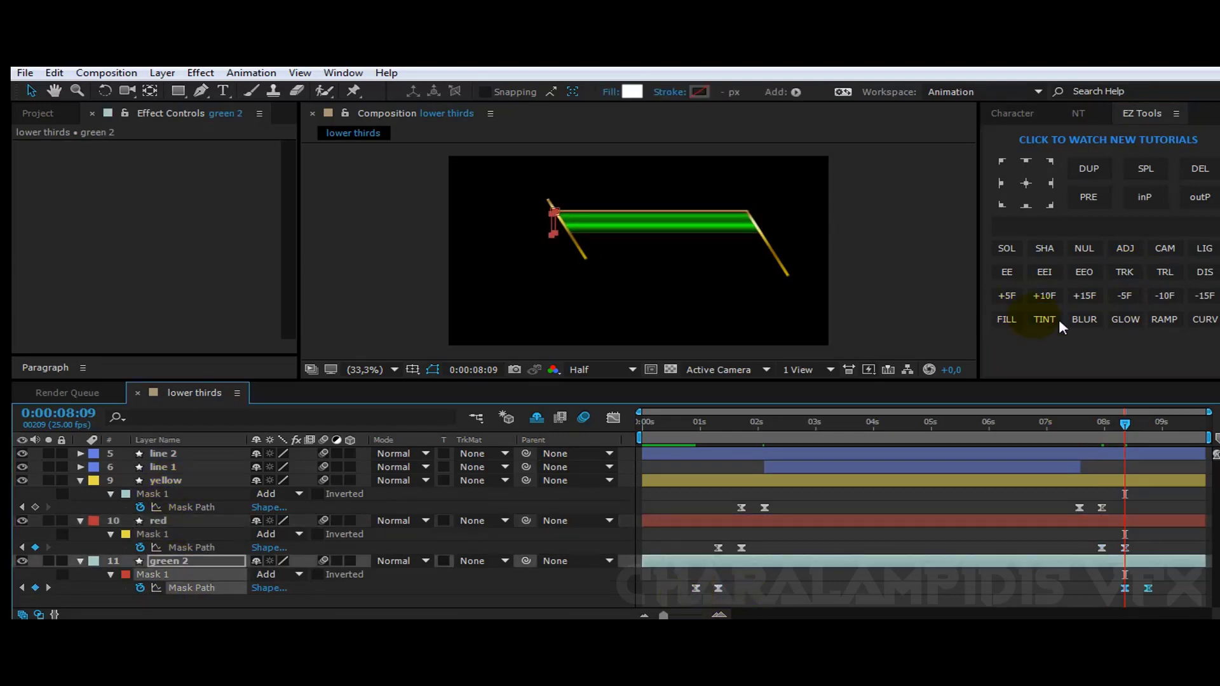
{"action": "left_click", "coordinate": [1133, 272]}
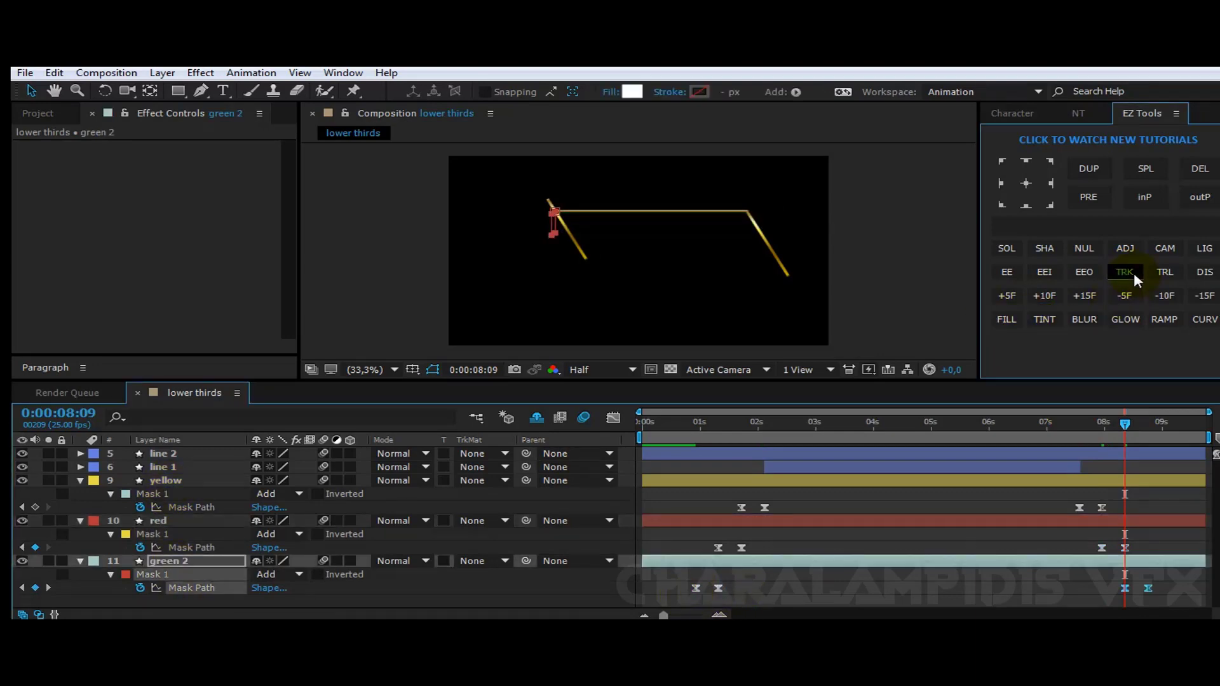
{"action": "left_click", "coordinate": [950, 502]}
{"action": "key", "text": "shift+Page_Down"}
- Collapse the expanded properties of the yellow, red and green 2 layers
{"action": "left_click", "coordinate": [80, 481]}
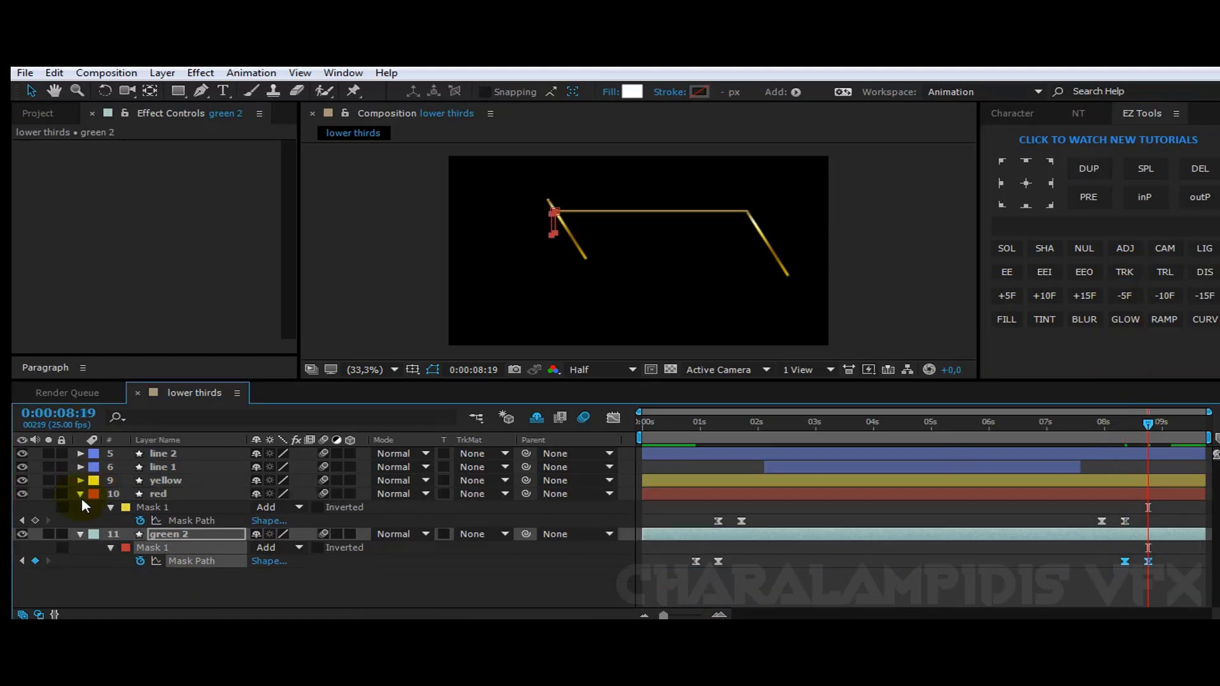
{"action": "left_click", "coordinate": [80, 494]}
{"action": "left_click", "coordinate": [80, 507]}
- Copy line 3's two End keyframes to 0:00:08:19, time-reverse the pasted pair, and move the current time to 0:00:09:04
{"action": "left_click", "coordinate": [163, 455]}
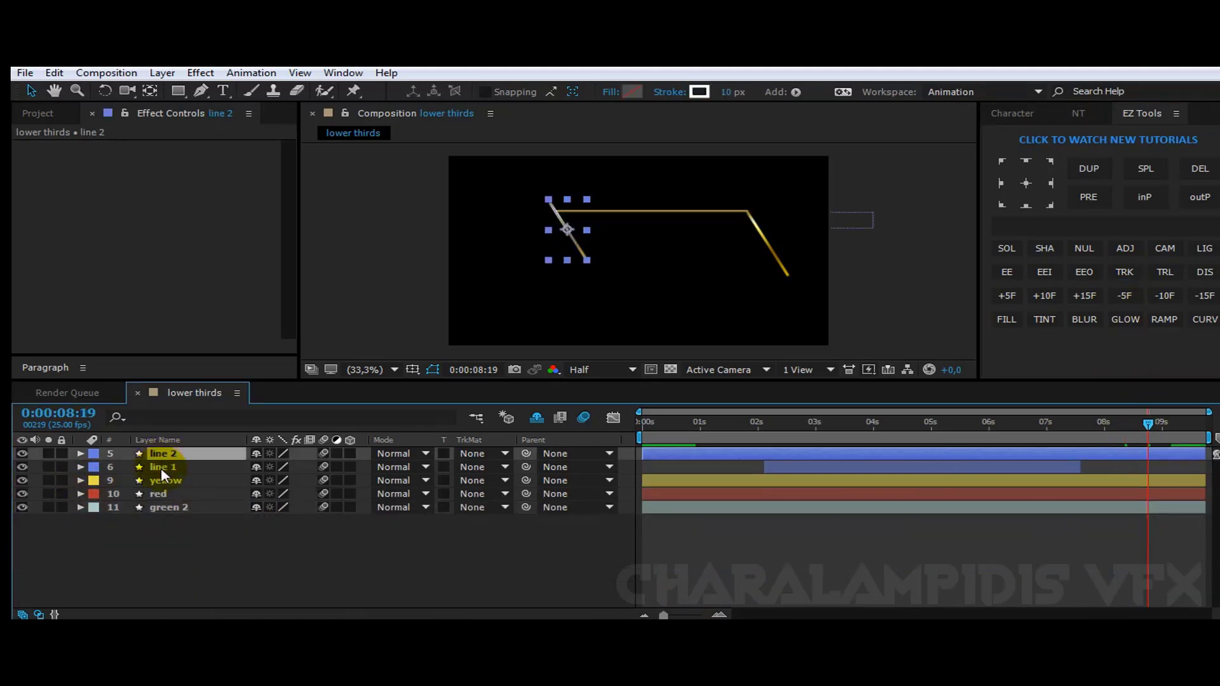
{"action": "left_click", "coordinate": [161, 470]}
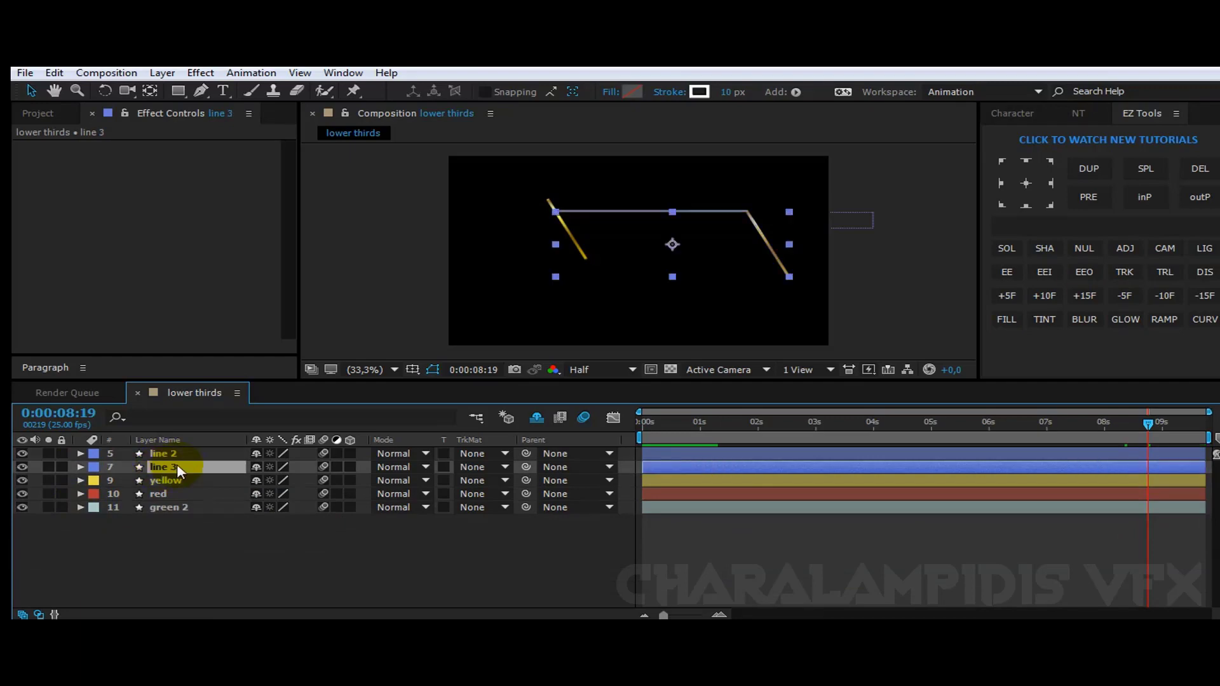
{"action": "key", "text": "u"}
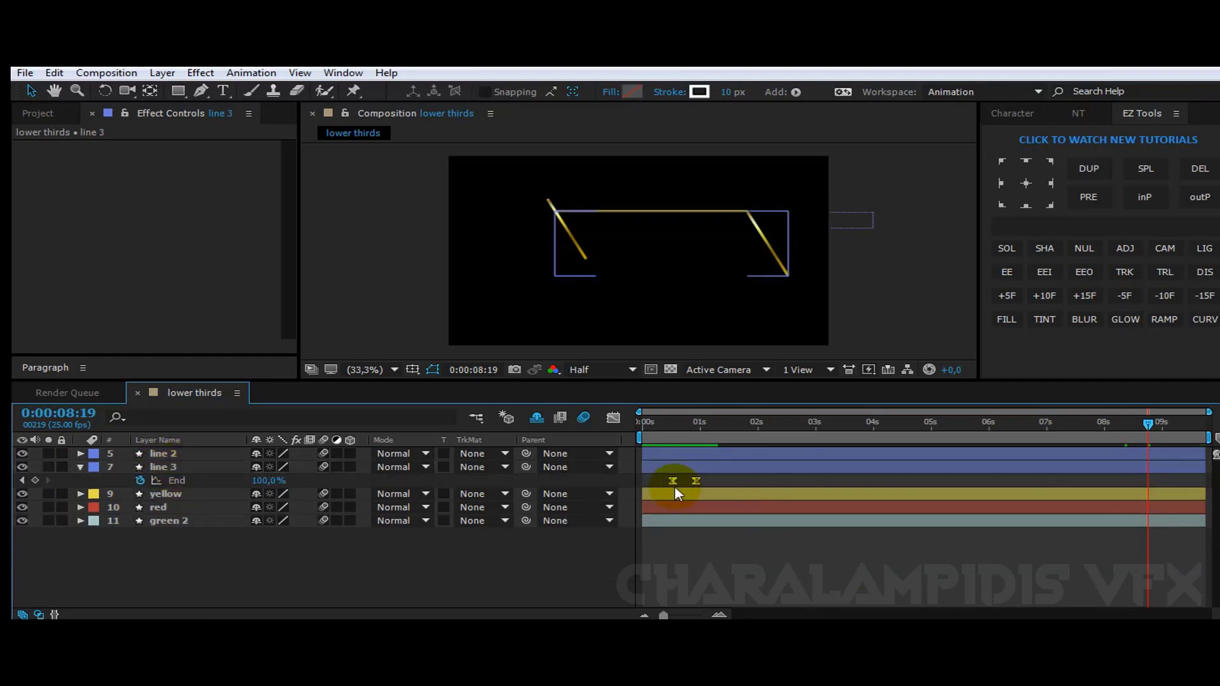
{"action": "left_click", "coordinate": [672, 482]}
{"action": "key", "text": "ctrl+c"}
{"action": "key", "text": "ctrl+v"}
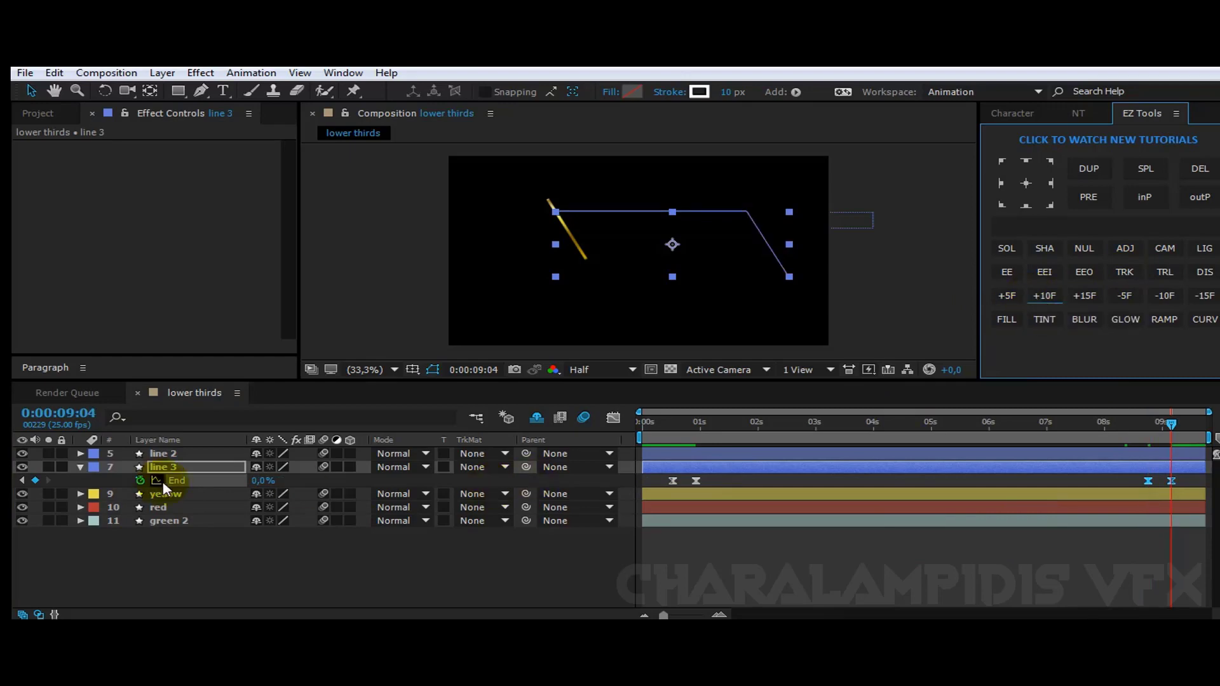
- Copy line 2's two Start keyframes to 0:00:09:04, time-reverse the pasted pair, and shift it a few frames earlier
{"action": "left_click", "coordinate": [162, 453]}
{"action": "key", "text": "u"}
{"action": "left_click_drag", "start_coordinate": [700, 468], "coordinate": [636, 482]}
{"action": "key", "text": "ctrl+c"}
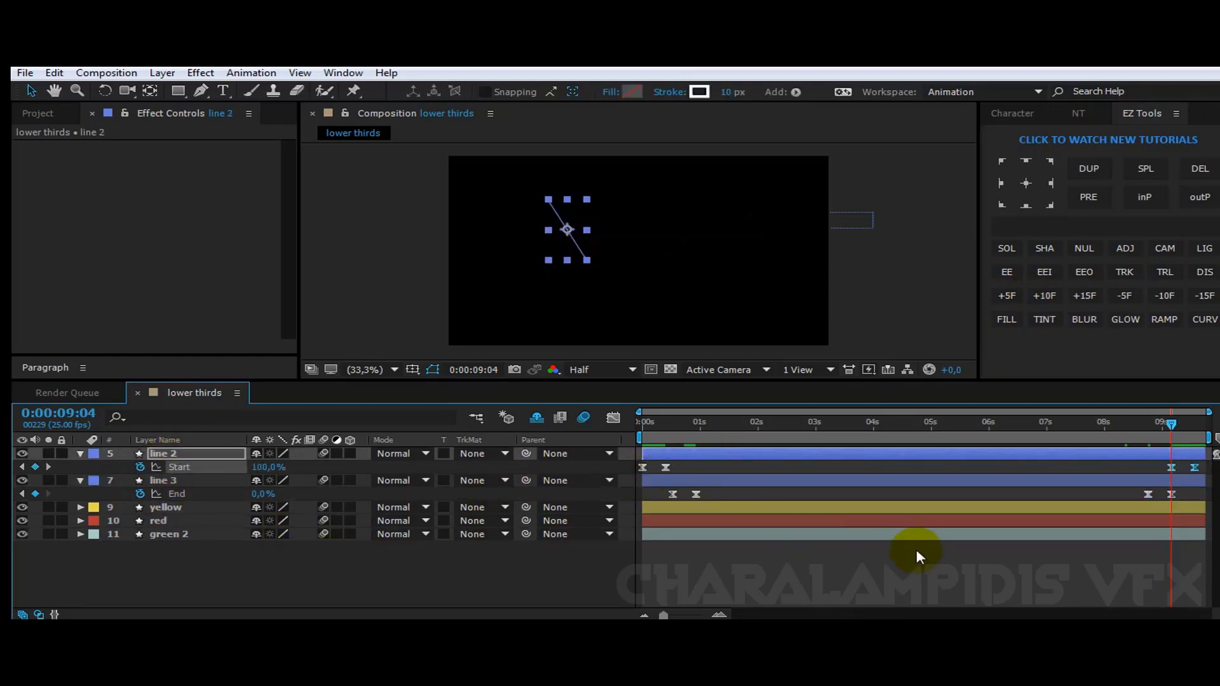
{"action": "key", "text": "ctrl+v"}
{"action": "left_click", "coordinate": [1124, 273]}
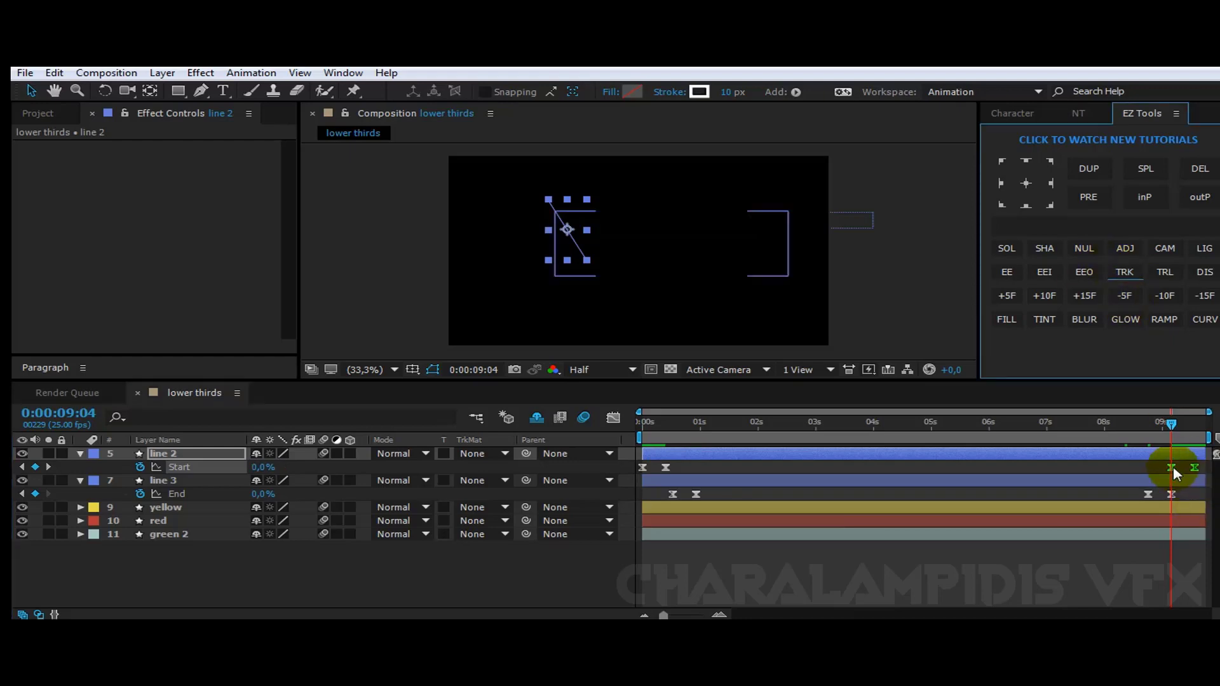
{"action": "left_click_drag", "start_coordinate": [1172, 467], "coordinate": [1162, 470]}
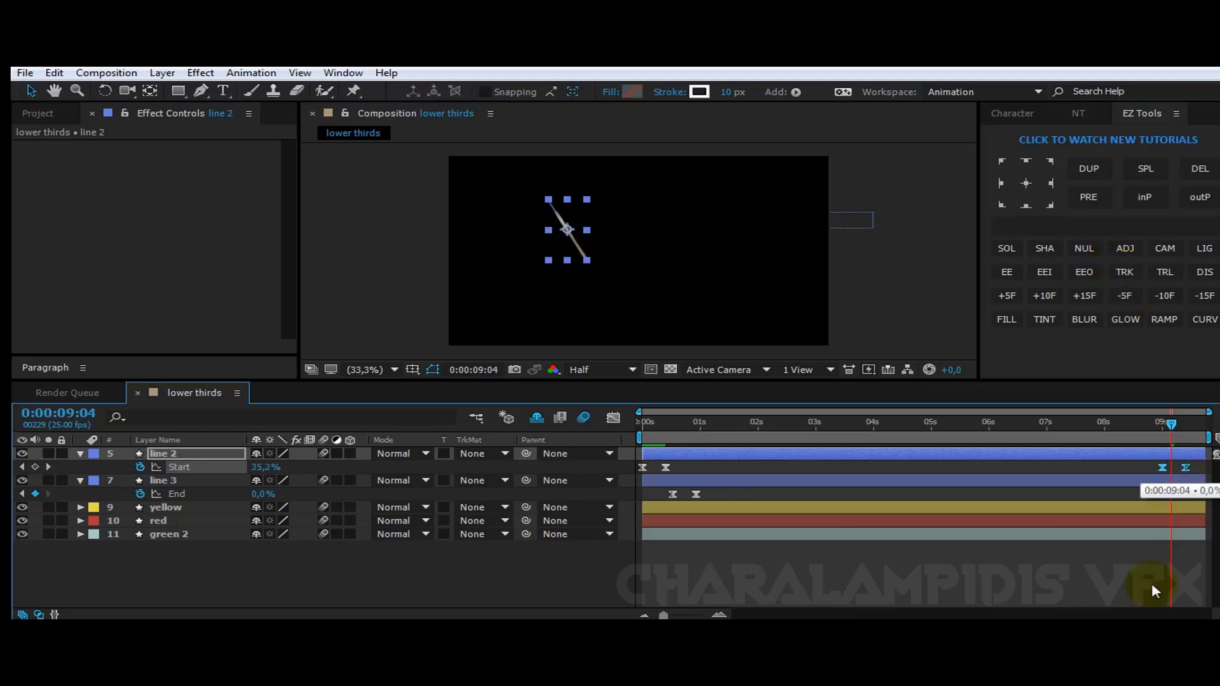
- Trim the composition to a work area ending at 0:00:09:11 and collapse the expanded properties of line 2 and line 3
{"action": "left_click", "coordinate": [1157, 569]}
{"action": "left_click_drag", "start_coordinate": [1172, 425], "coordinate": [1188, 422]}
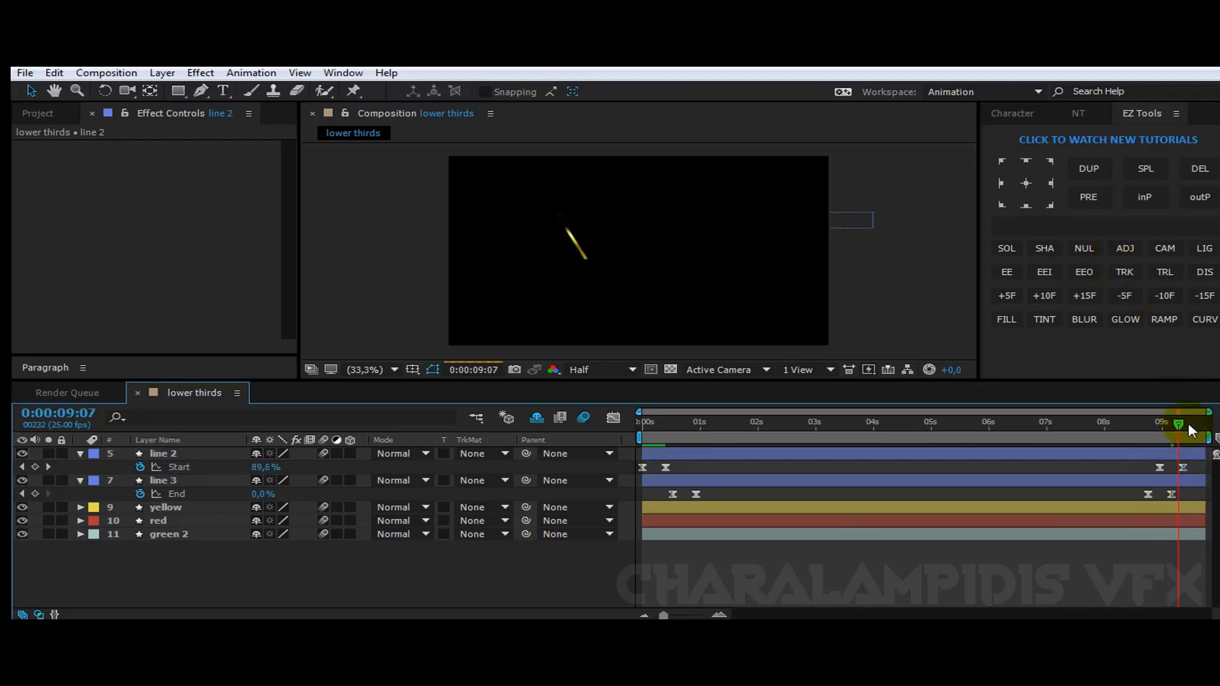
{"action": "right_click", "coordinate": [877, 439]}
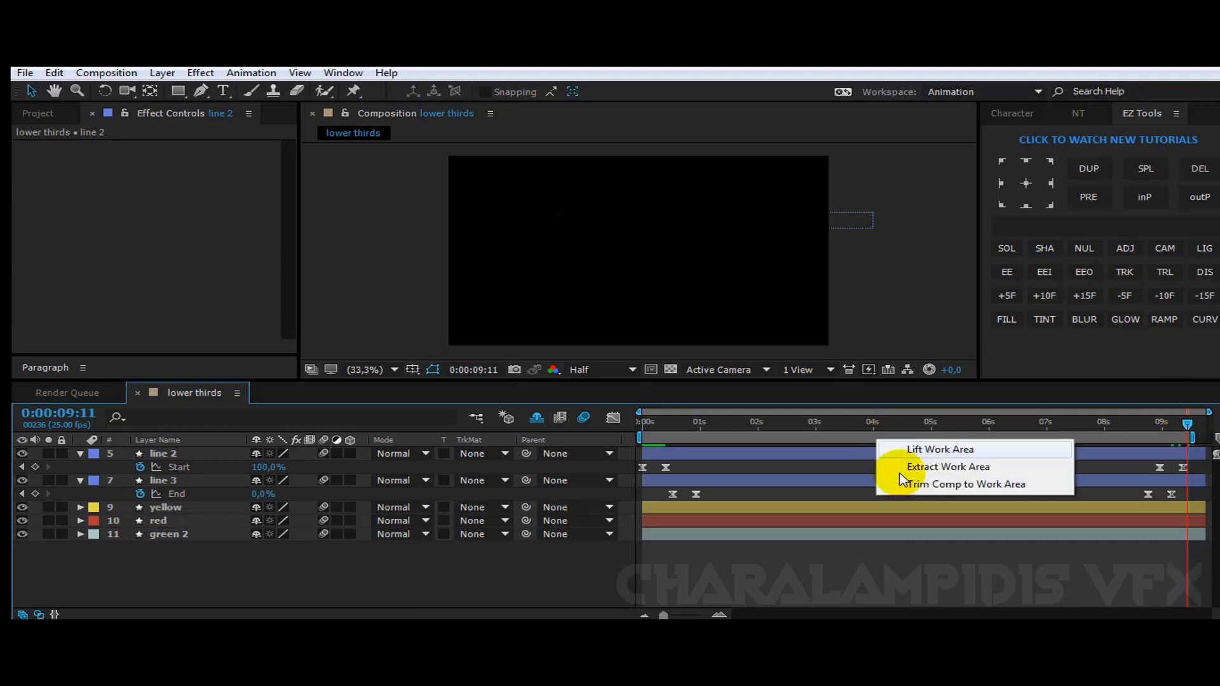
{"action": "left_click", "coordinate": [905, 484]}
{"action": "left_click", "coordinate": [80, 453]}
{"action": "left_click", "coordinate": [80, 467]}
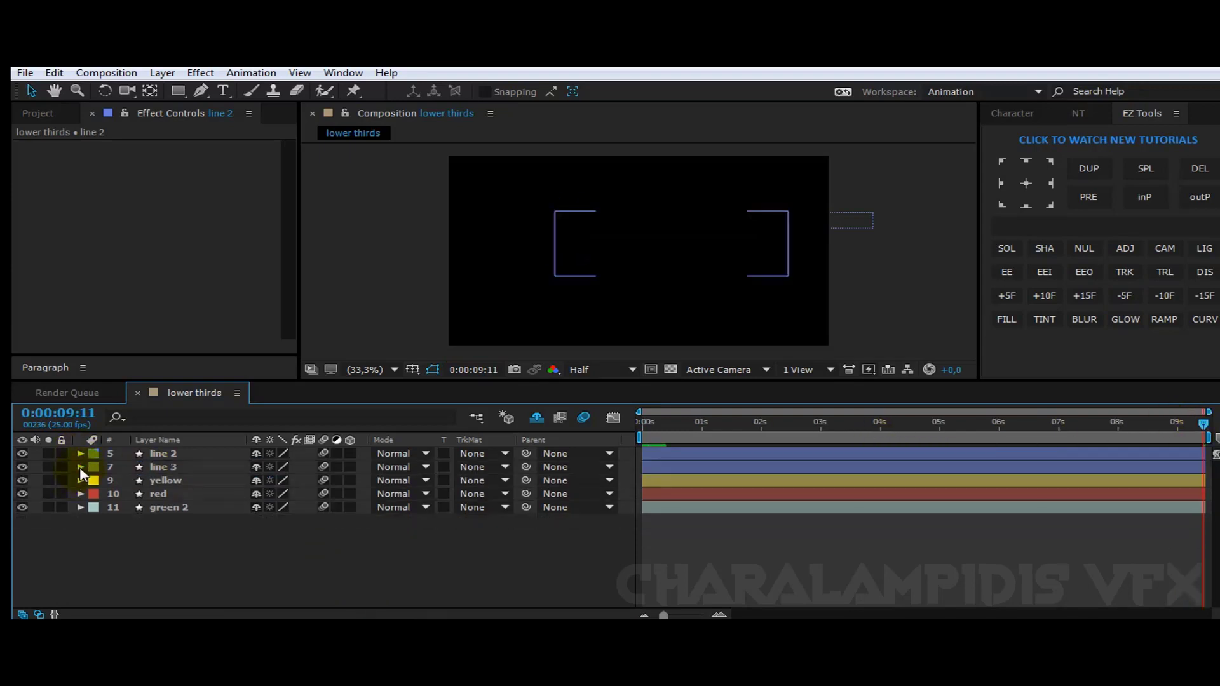
- Add a new adjustment layer above all the other layers in the lower thirds composition
{"action": "right_click", "coordinate": [165, 550]}
{"action": "mouse_move", "coordinate": [267, 397]}
{"action": "left_click", "coordinate": [462, 527]}
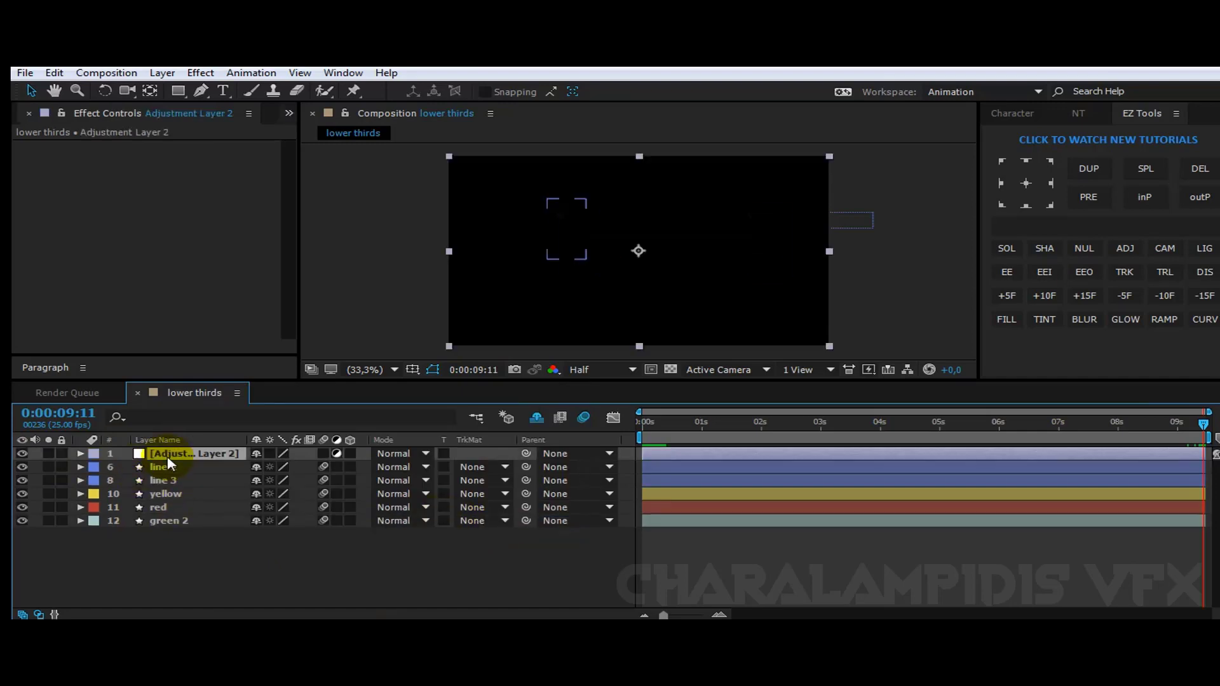
- Hide the line 2, line 3, yellow, red and green 2 layers from the timeline as shy layers, leaving the adjustment layer listed
{"action": "left_click", "coordinate": [536, 416]}
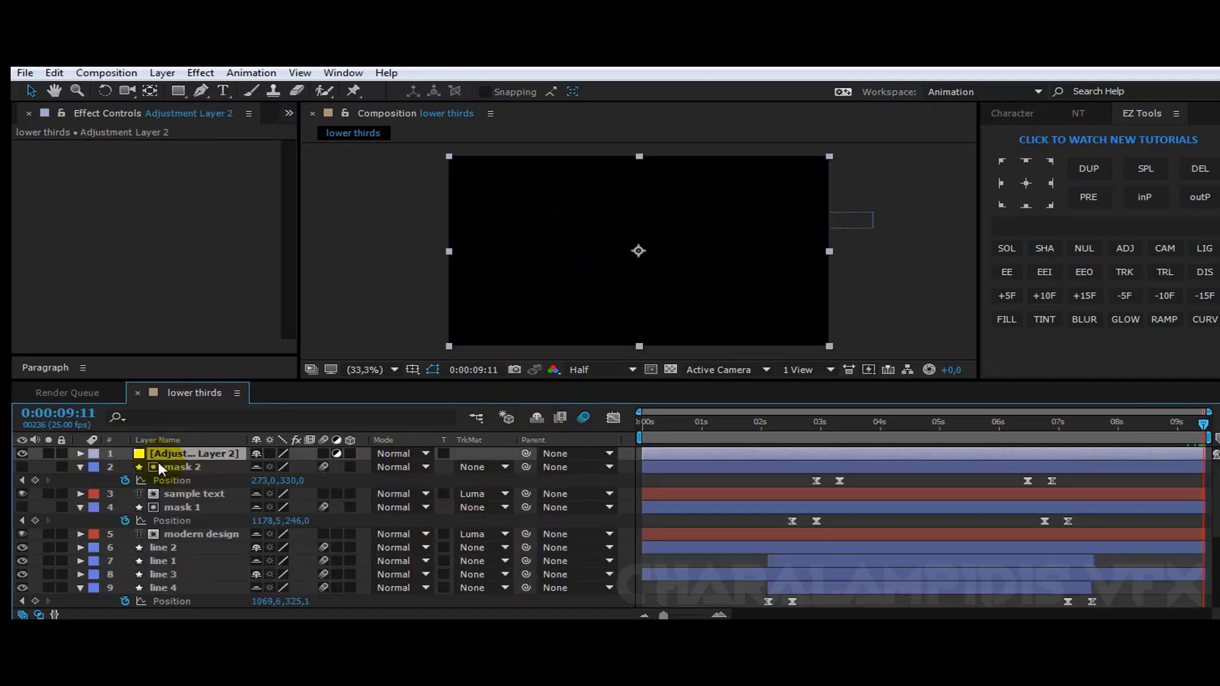
{"action": "left_click", "coordinate": [536, 418]}
{"action": "left_click", "coordinate": [256, 480]}
{"action": "left_click", "coordinate": [256, 480]}
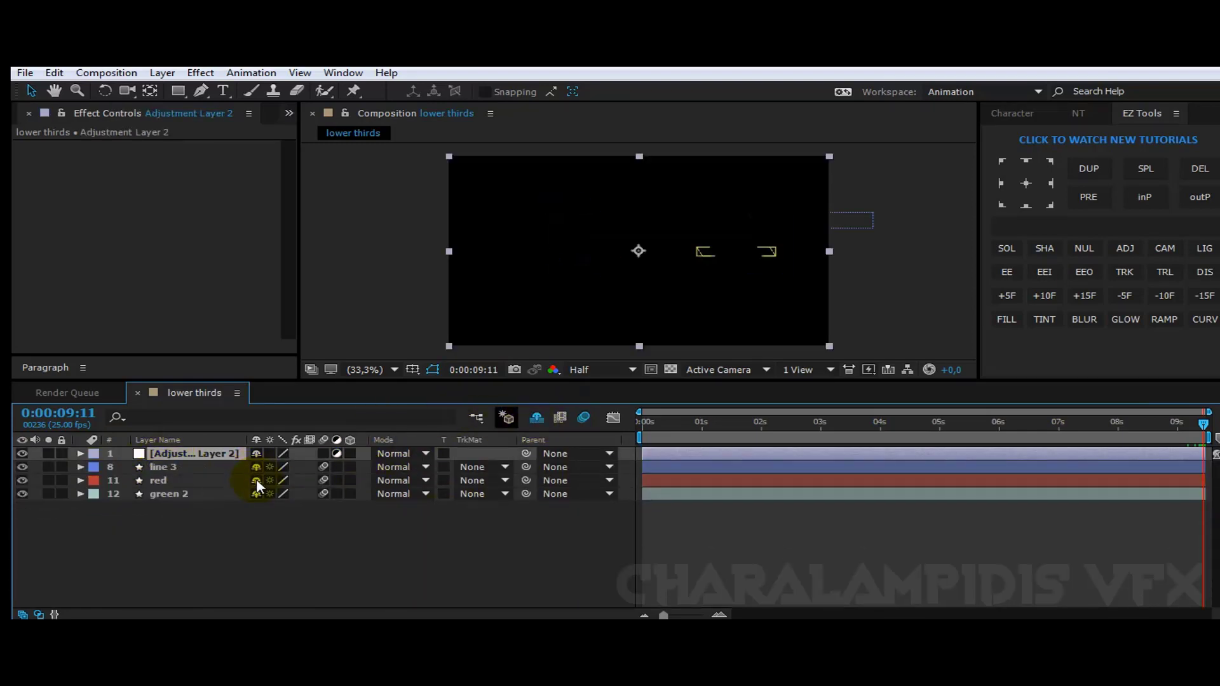
{"action": "left_click", "coordinate": [256, 480]}
{"action": "left_click", "coordinate": [256, 480]}
{"action": "left_click", "coordinate": [256, 467]}
- At 0:00:04:03, apply the Transform effect to the adjustment layer and move the whole graphic down with its Y Position
{"action": "left_click", "coordinate": [886, 422]}
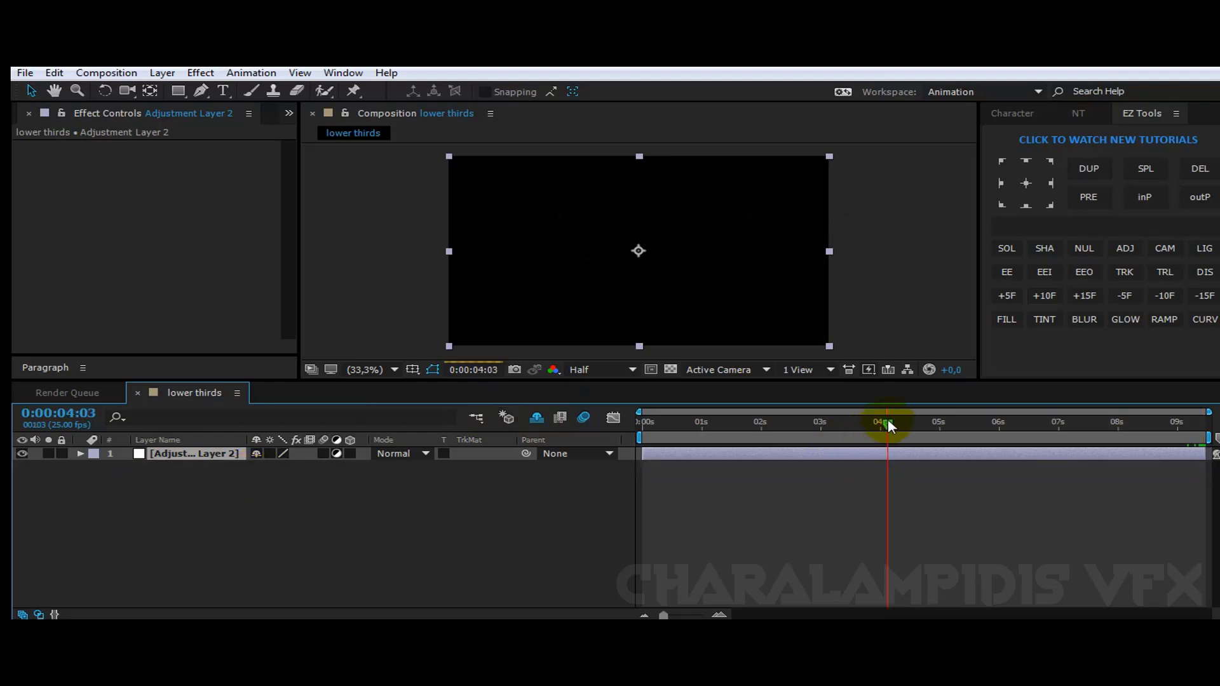
{"action": "key", "text": "ctrl+space"}
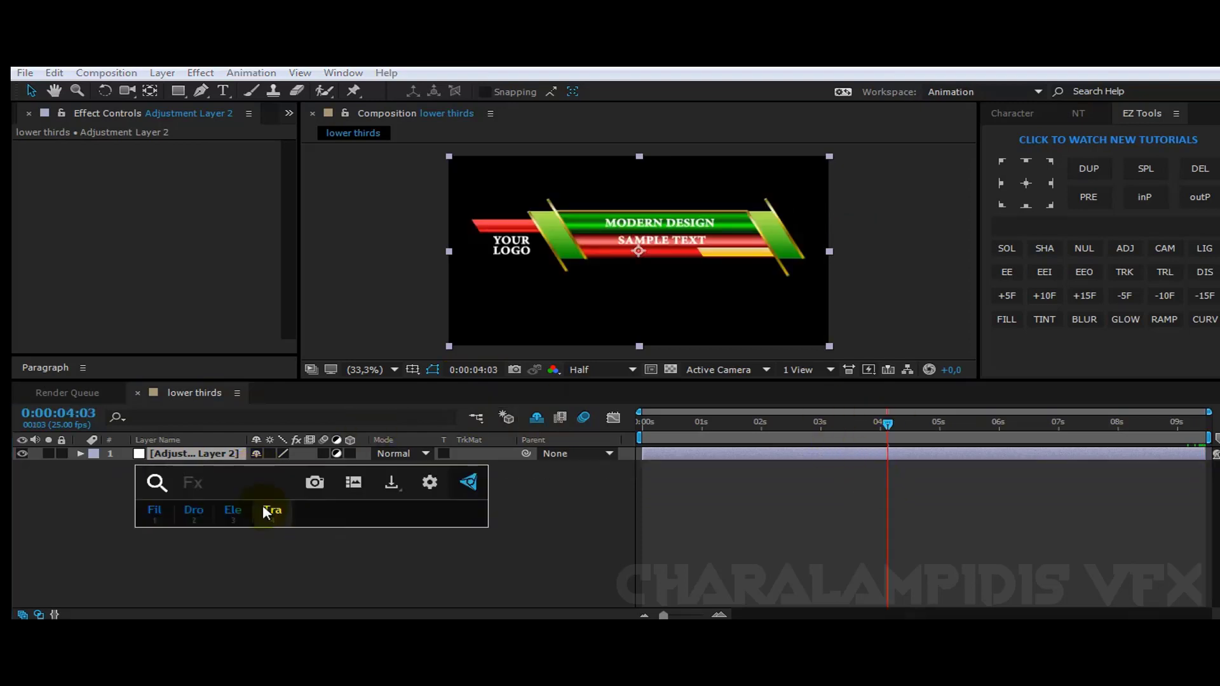
{"action": "left_click", "coordinate": [273, 512]}
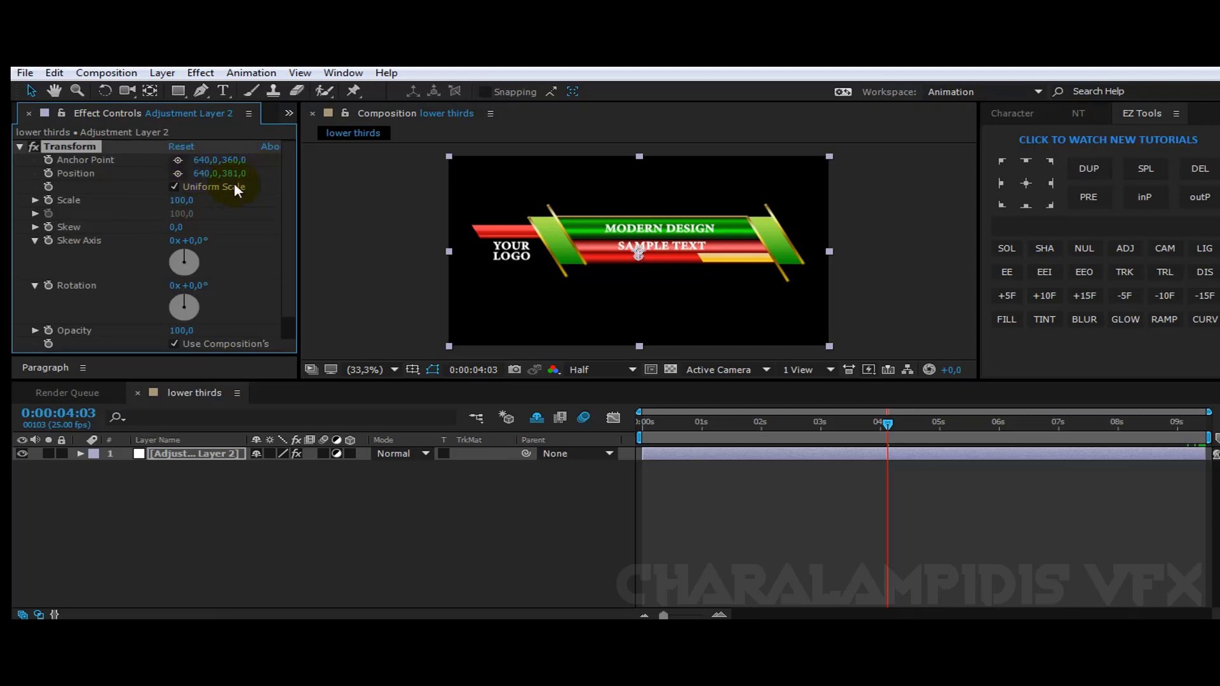
{"action": "left_click_drag", "start_coordinate": [235, 174], "coordinate": [254, 176]}
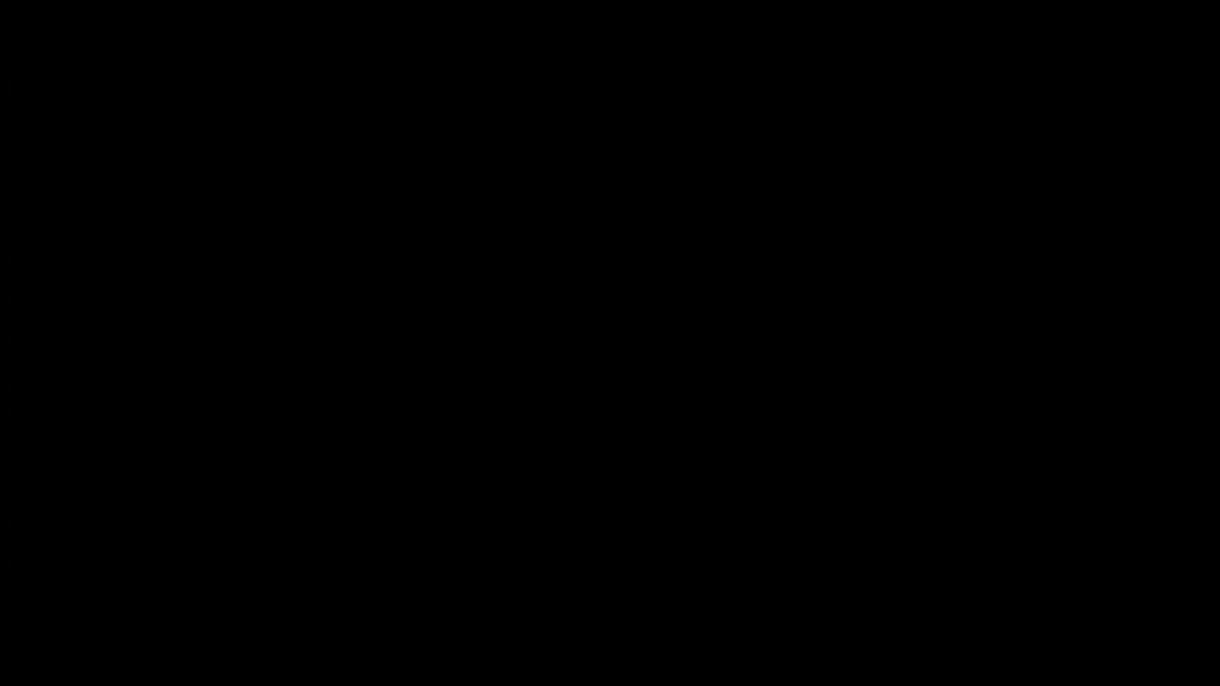